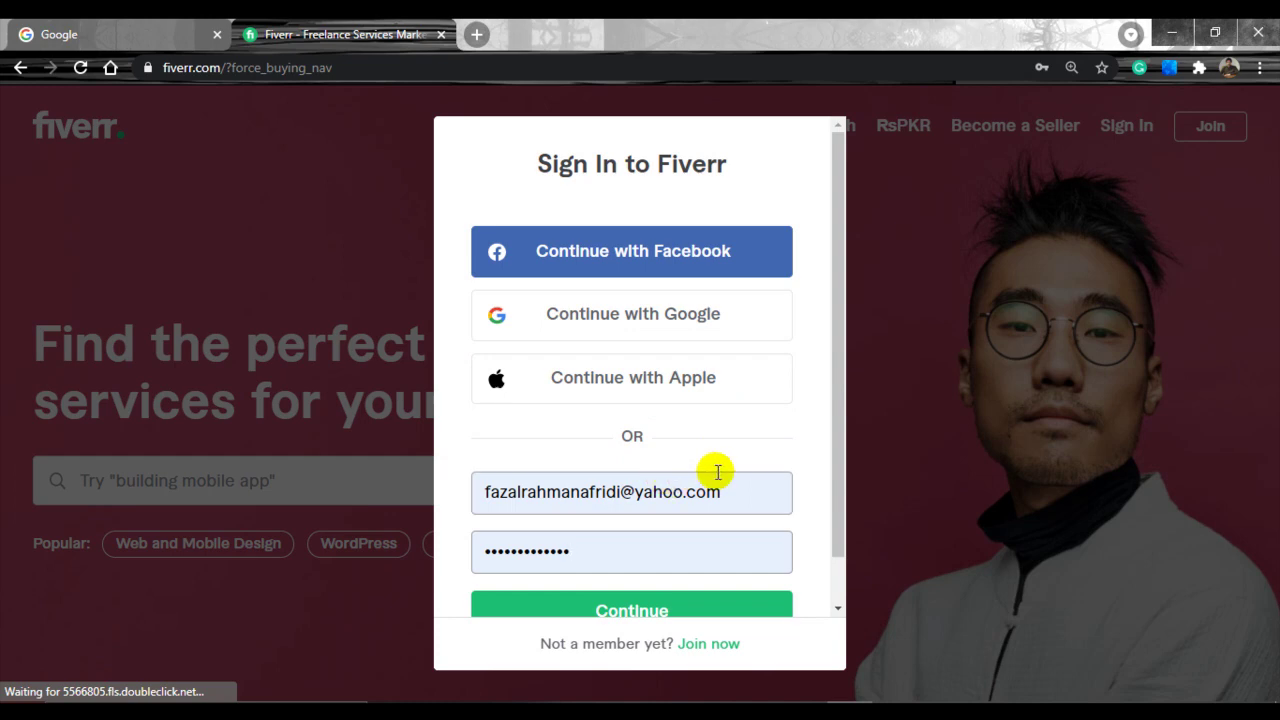
- Sign in to Fiverr with the prefilled e-mail and password
scroll(837, 500, down, 1)
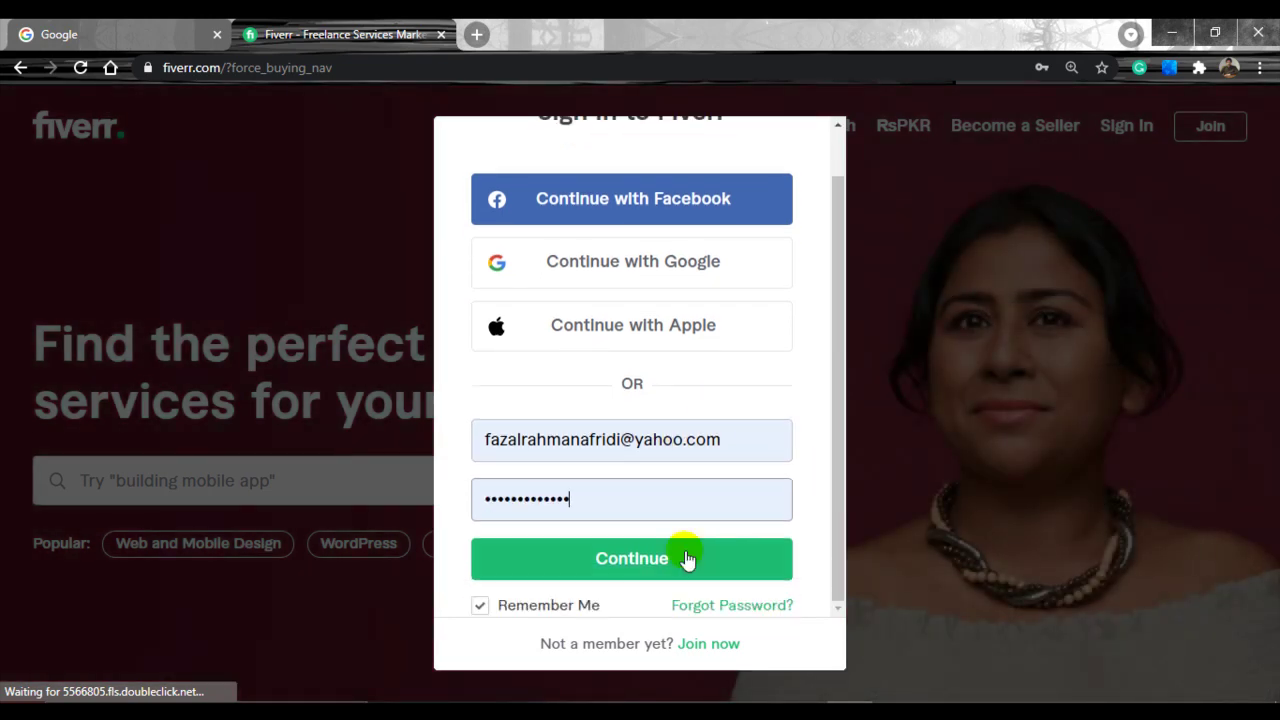
click(687, 560)
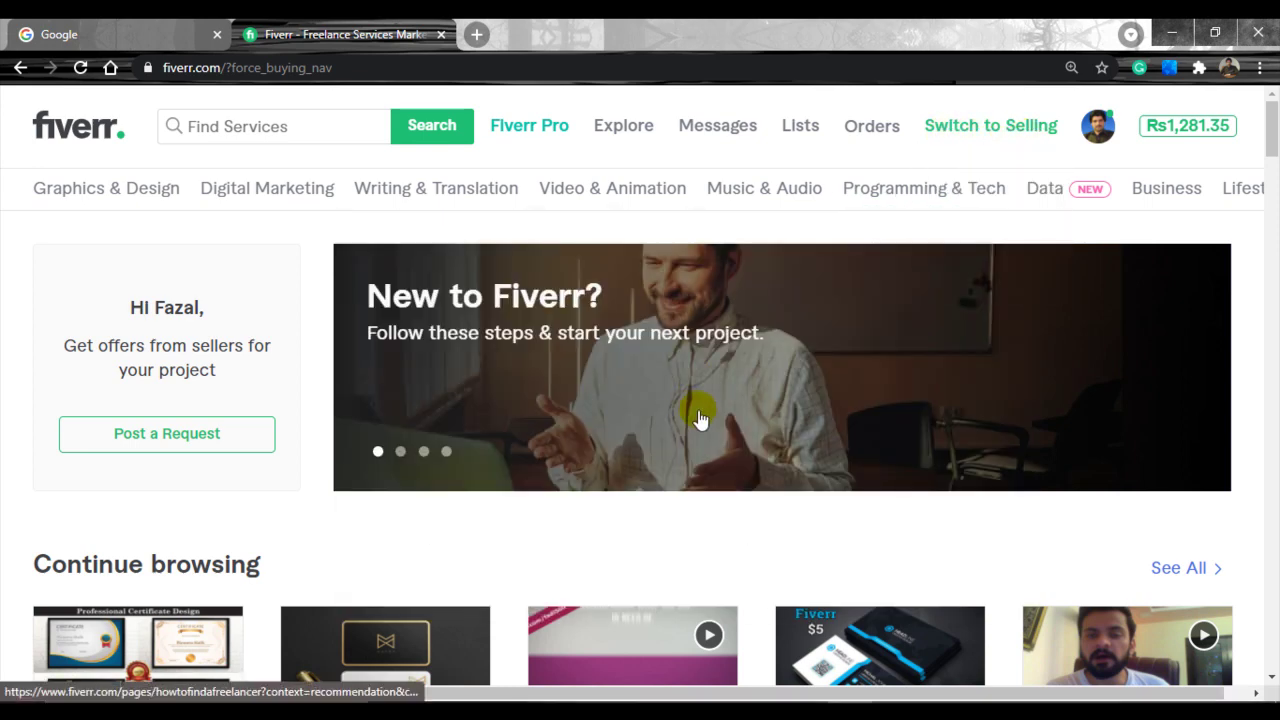
- Look through the buyer home page's recommended gigs, including Continue browsing, Business Cards & Stationery and Gigs you may like
scroll(700, 415, down, 8)
scroll(701, 418, down, 3)
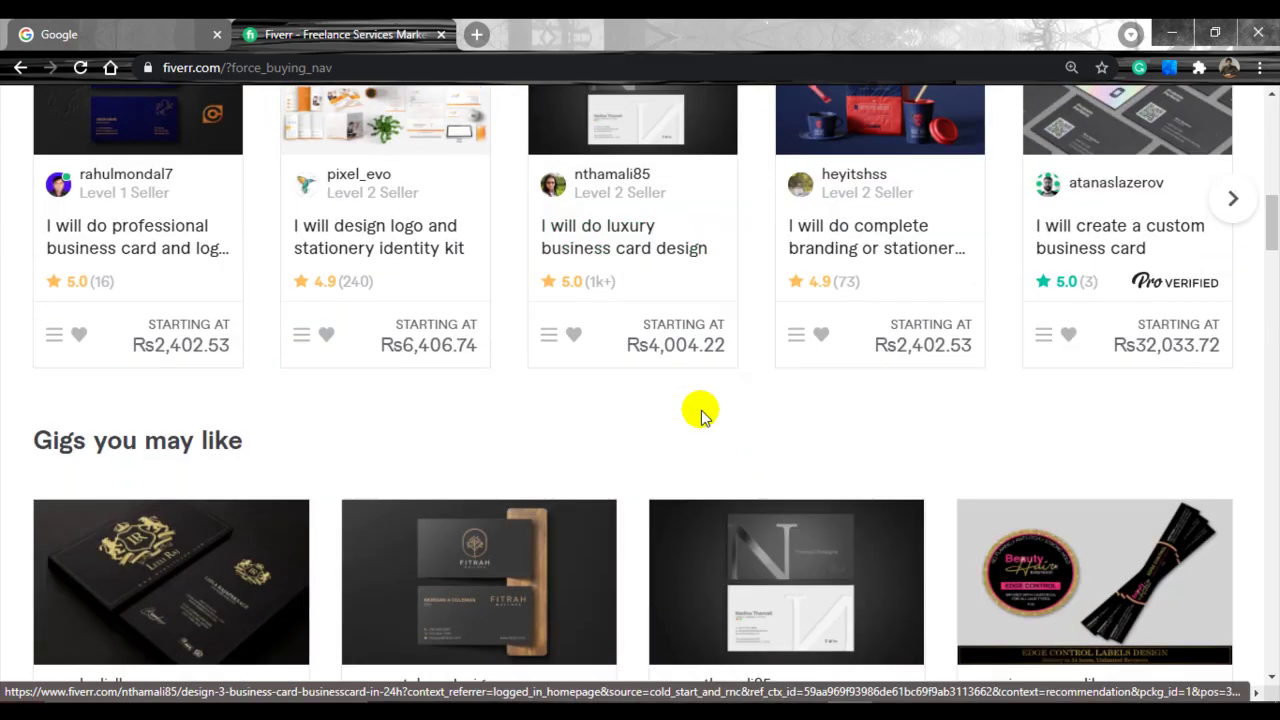
scroll(701, 418, up, 12)
scroll(701, 418, down, 10)
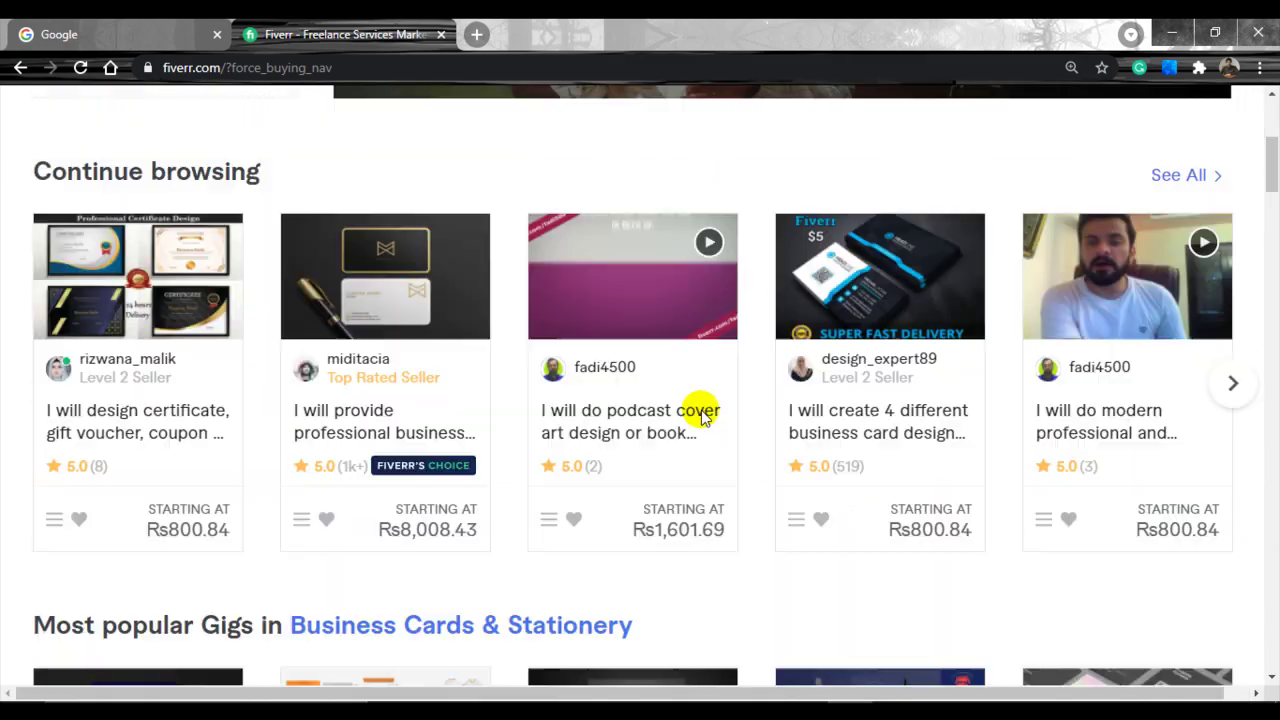
scroll(701, 418, down, 4)
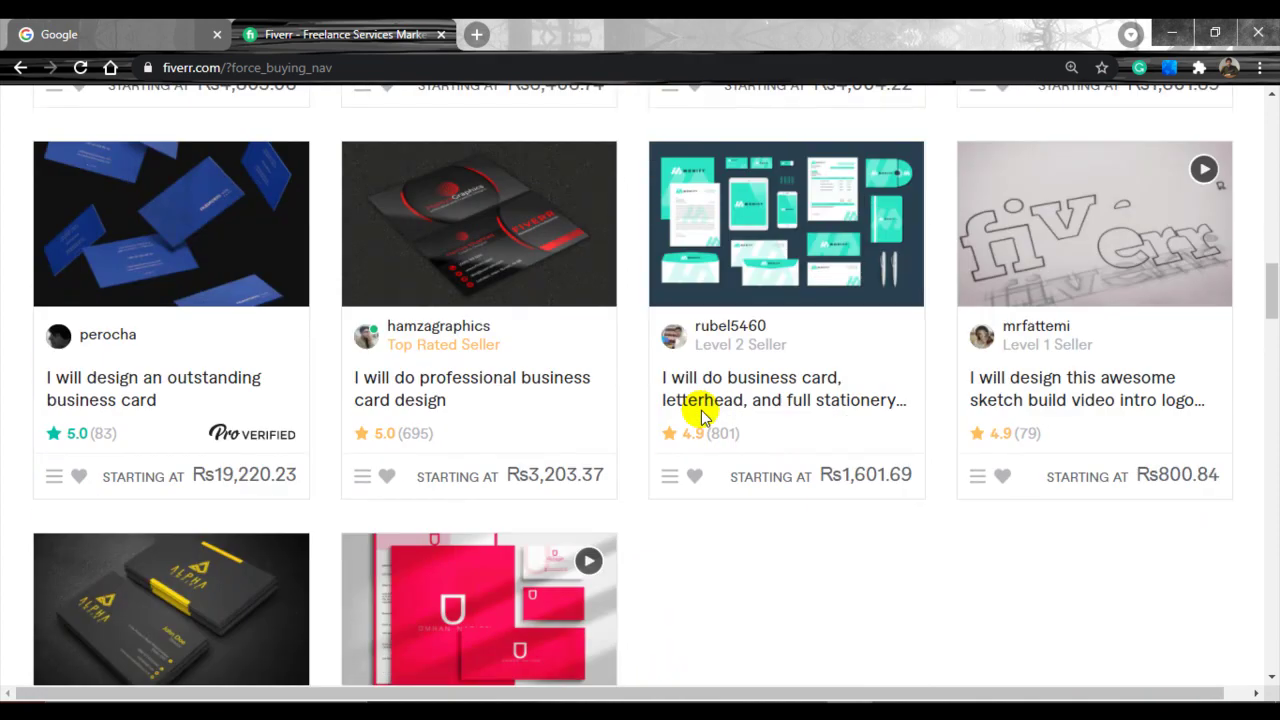
scroll(701, 418, up, 8)
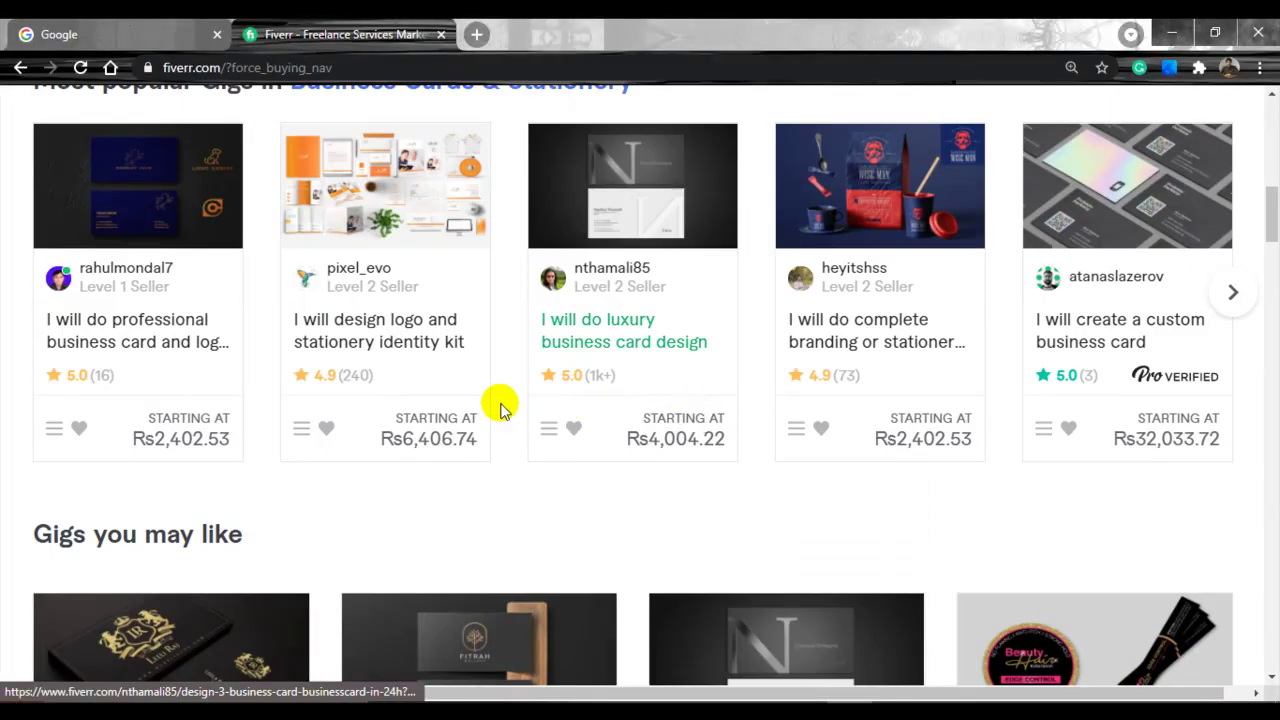
scroll(680, 405, up, 2)
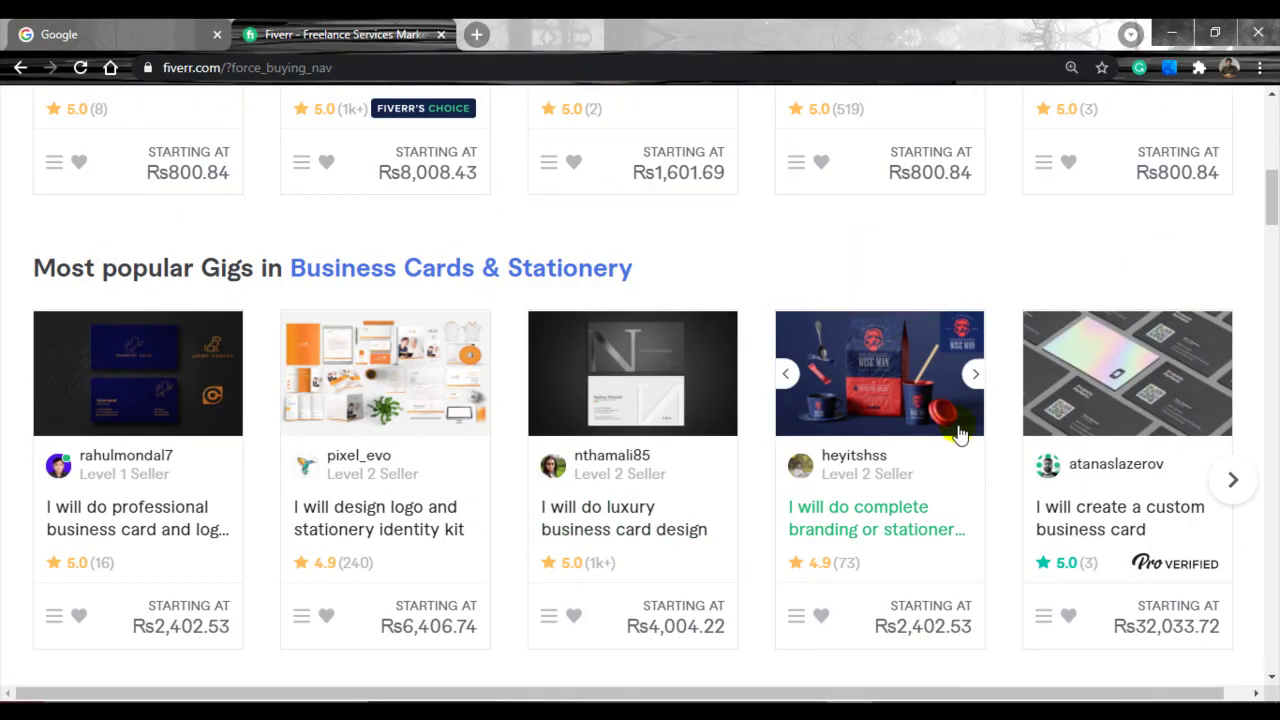
scroll(697, 474, up, 4)
scroll(523, 463, up, 1)
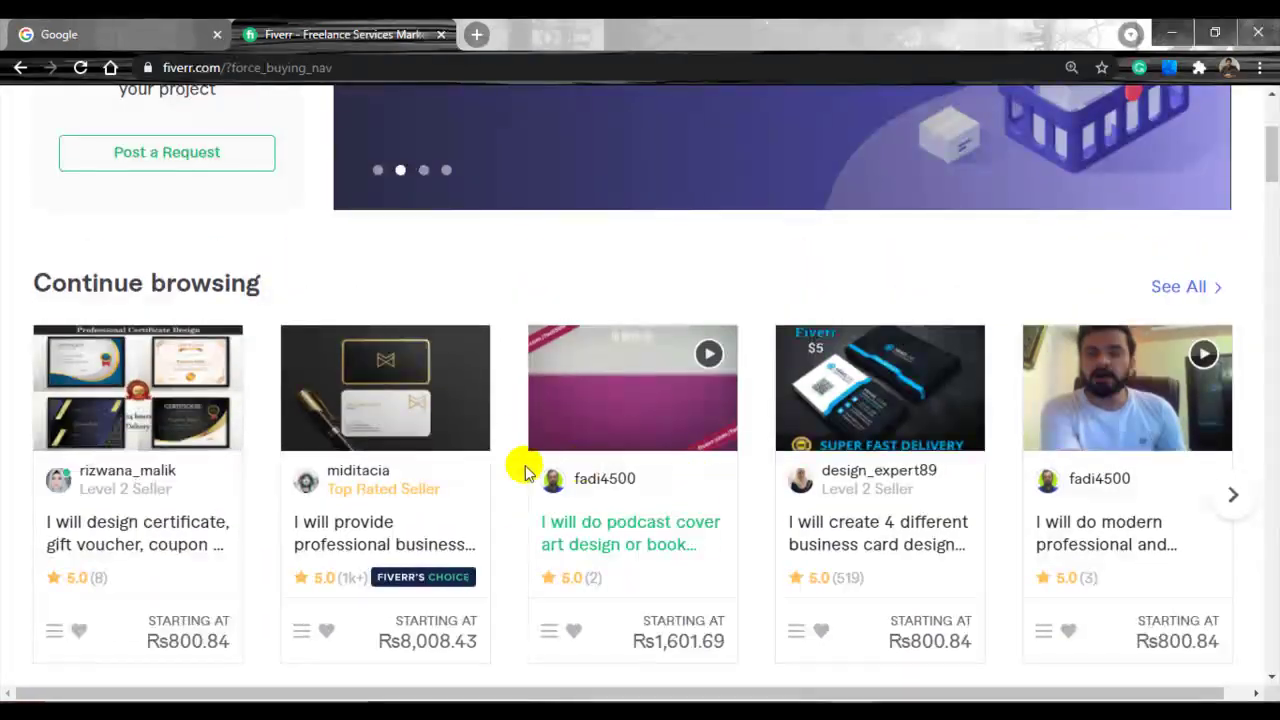
scroll(514, 514, down, 4)
scroll(505, 503, up, 2)
scroll(505, 503, up, 5)
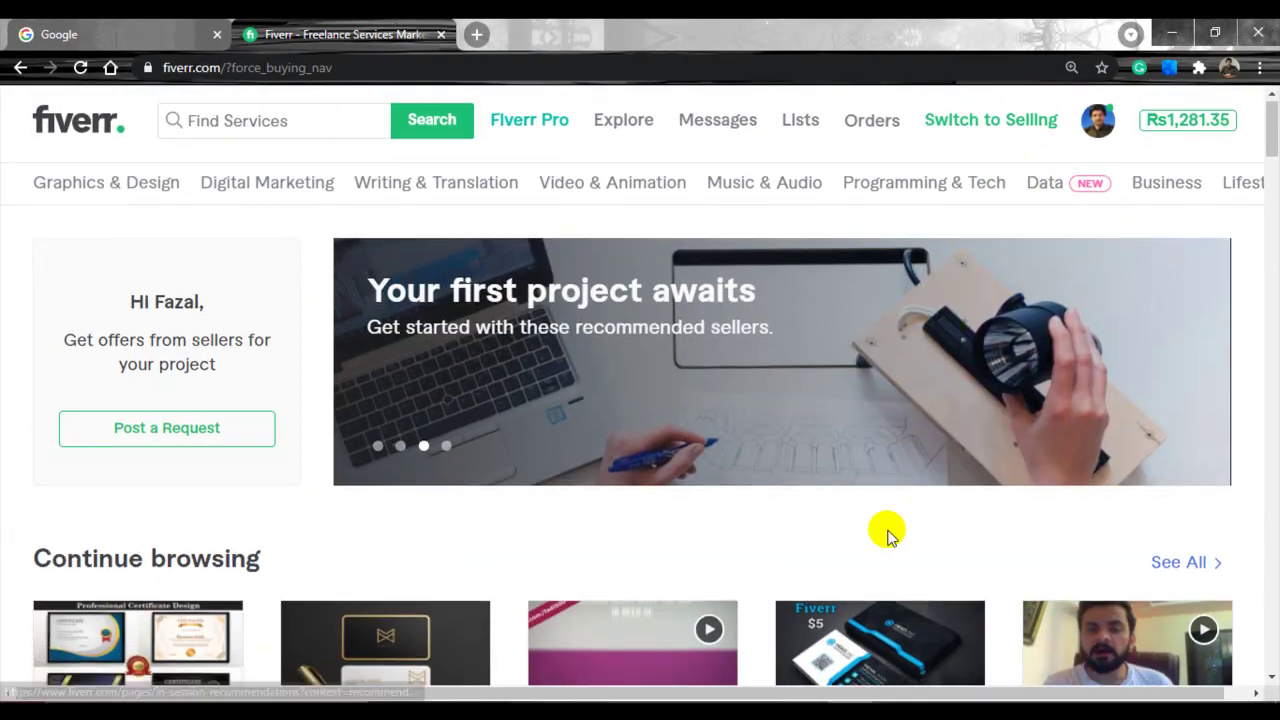
scroll(886, 531, down, 2)
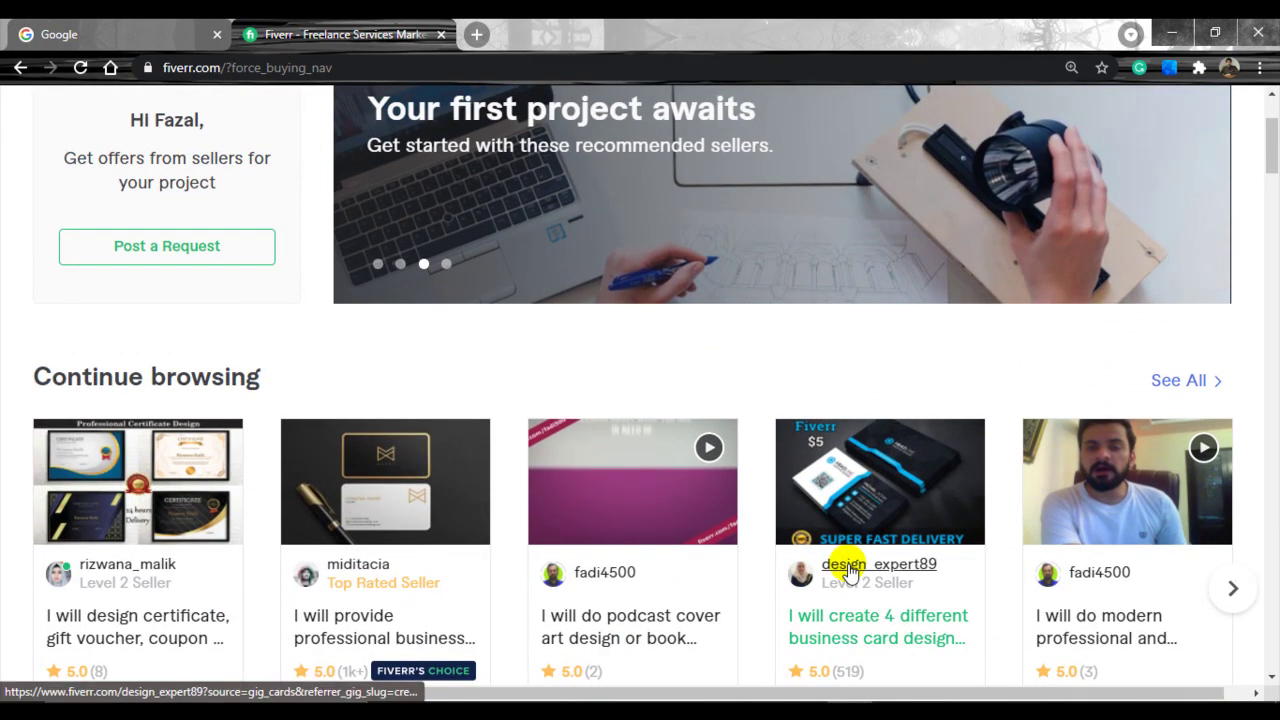
scroll(848, 570, up, 2)
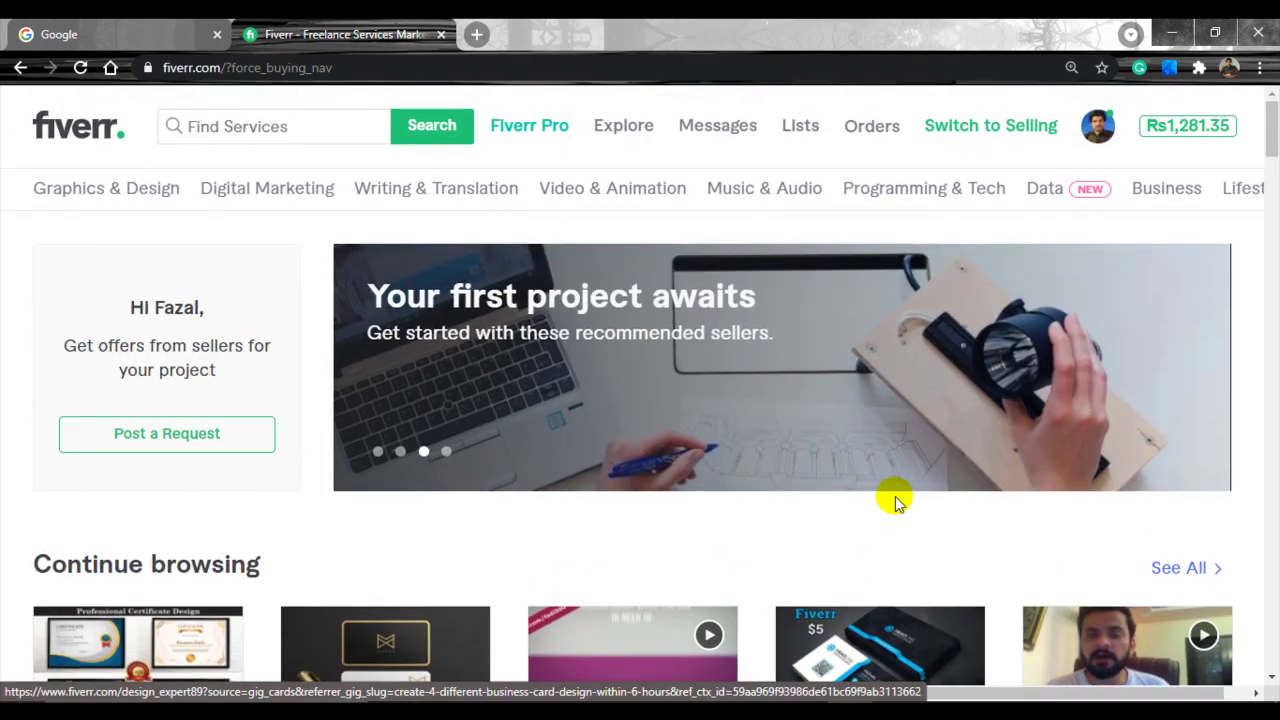
- Switch the account to selling mode and review the seller dashboard's performance rates and inbox
click(995, 134)
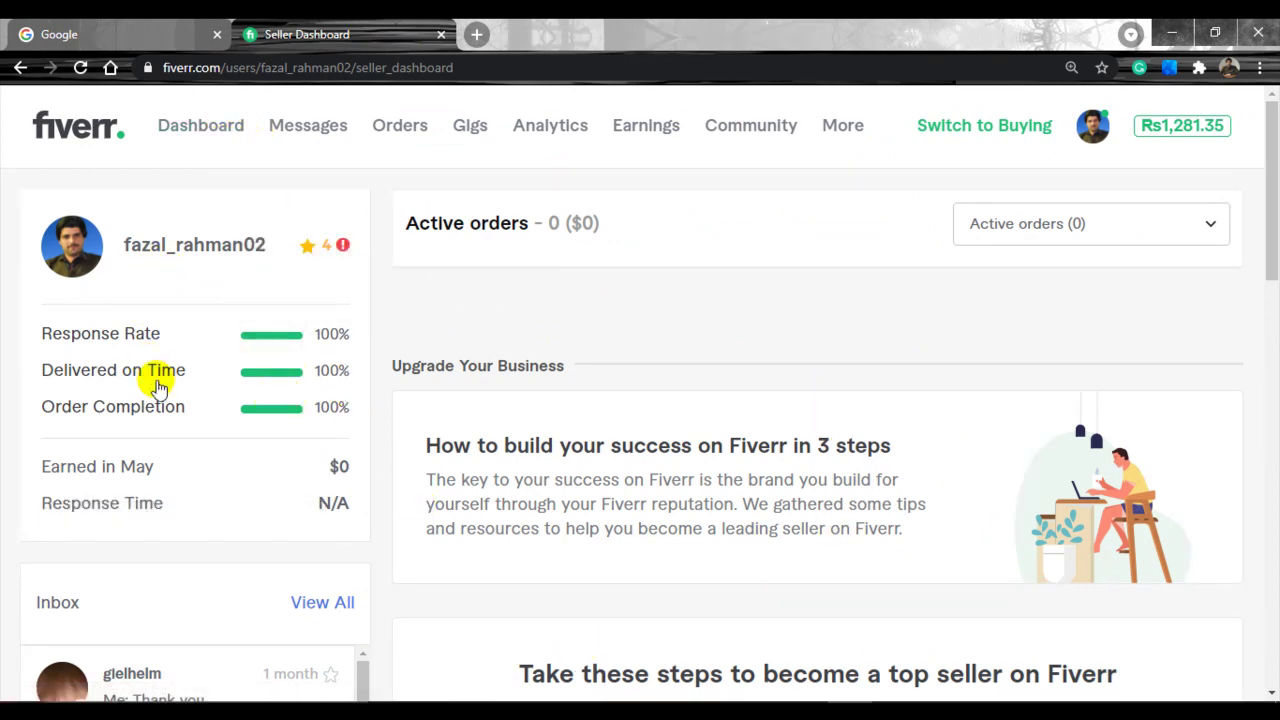
scroll(414, 551, down, 2)
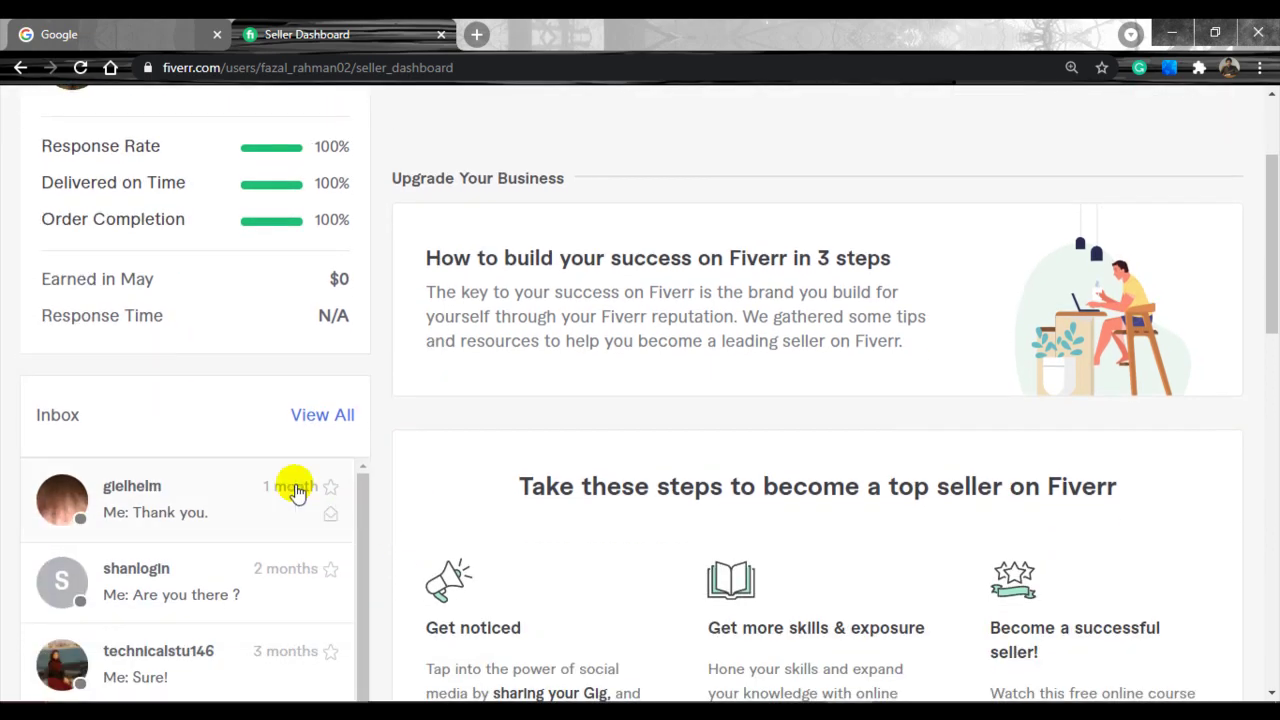
scroll(400, 512, up, 1)
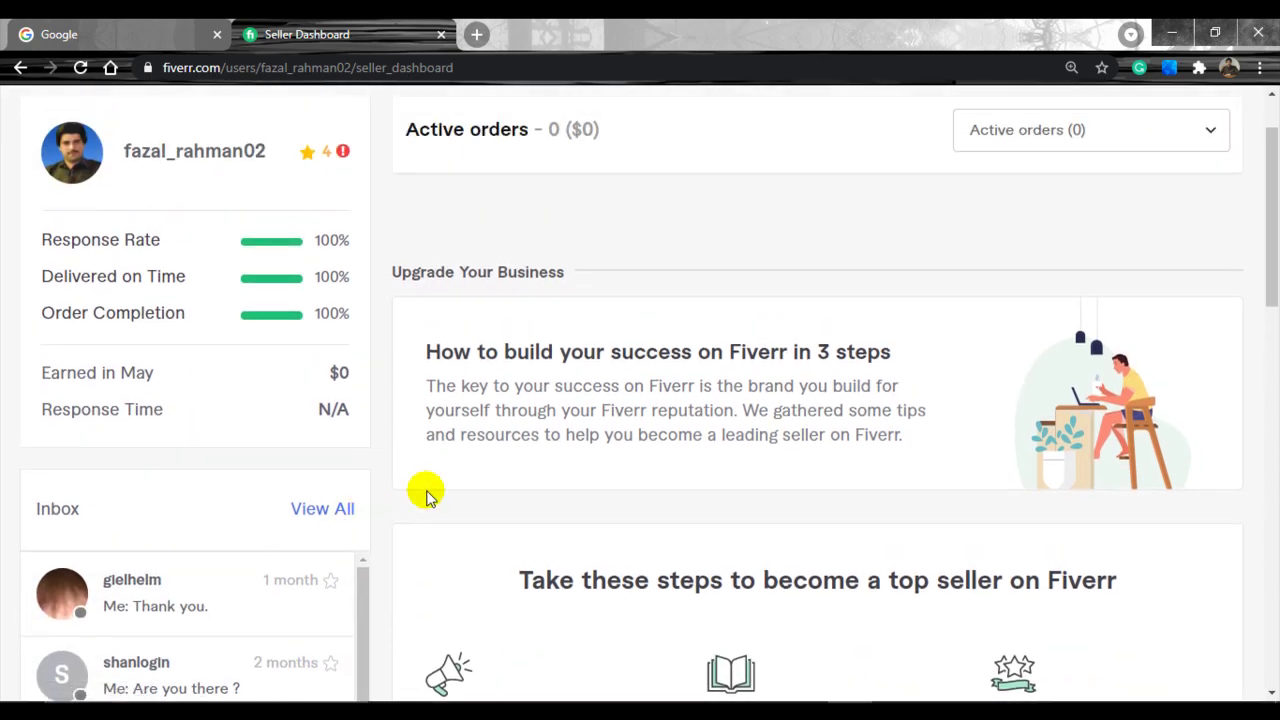
scroll(425, 500, up, 1)
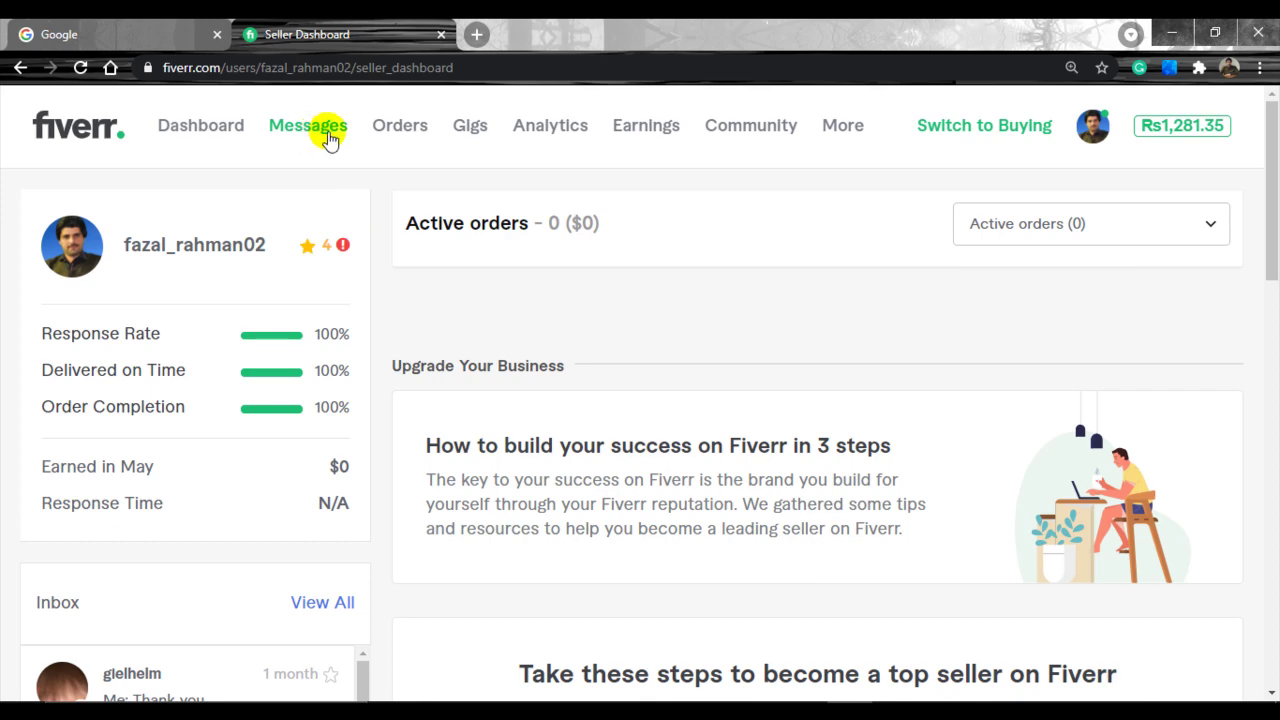
- View the Manage Orders page and check the active, requires modification, draft, denied and paused gig lists
click(400, 134)
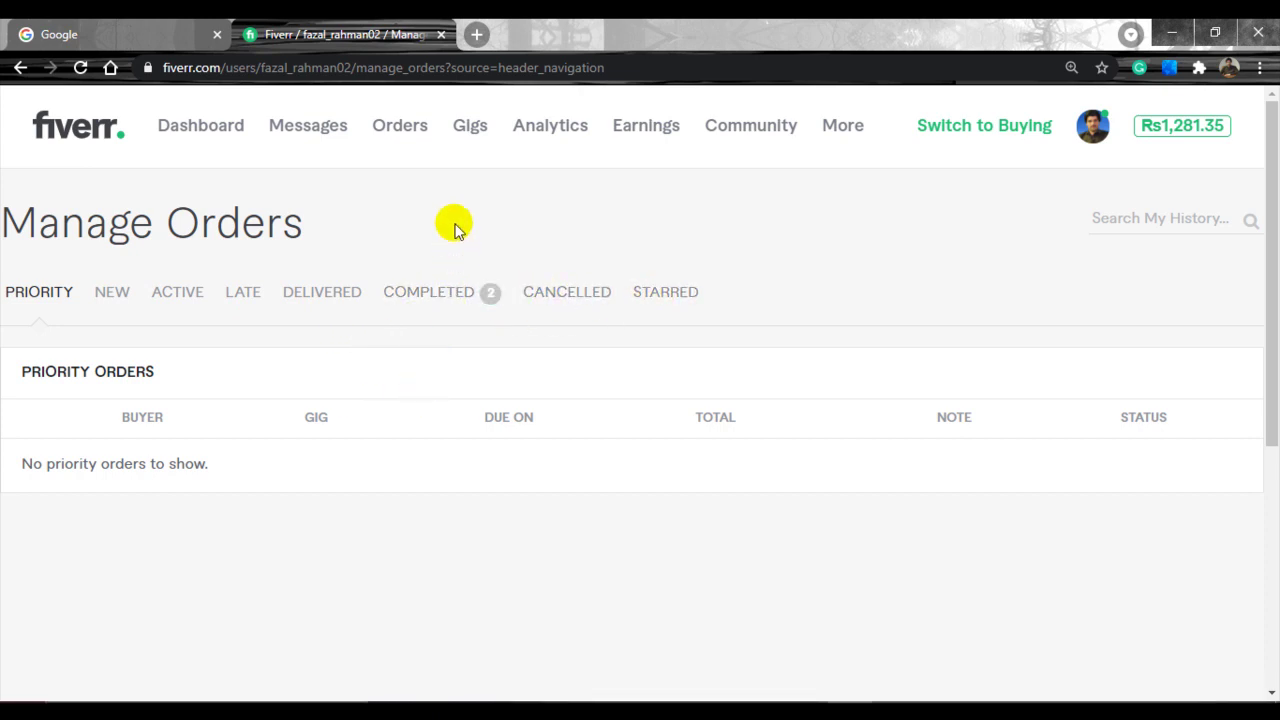
click(470, 127)
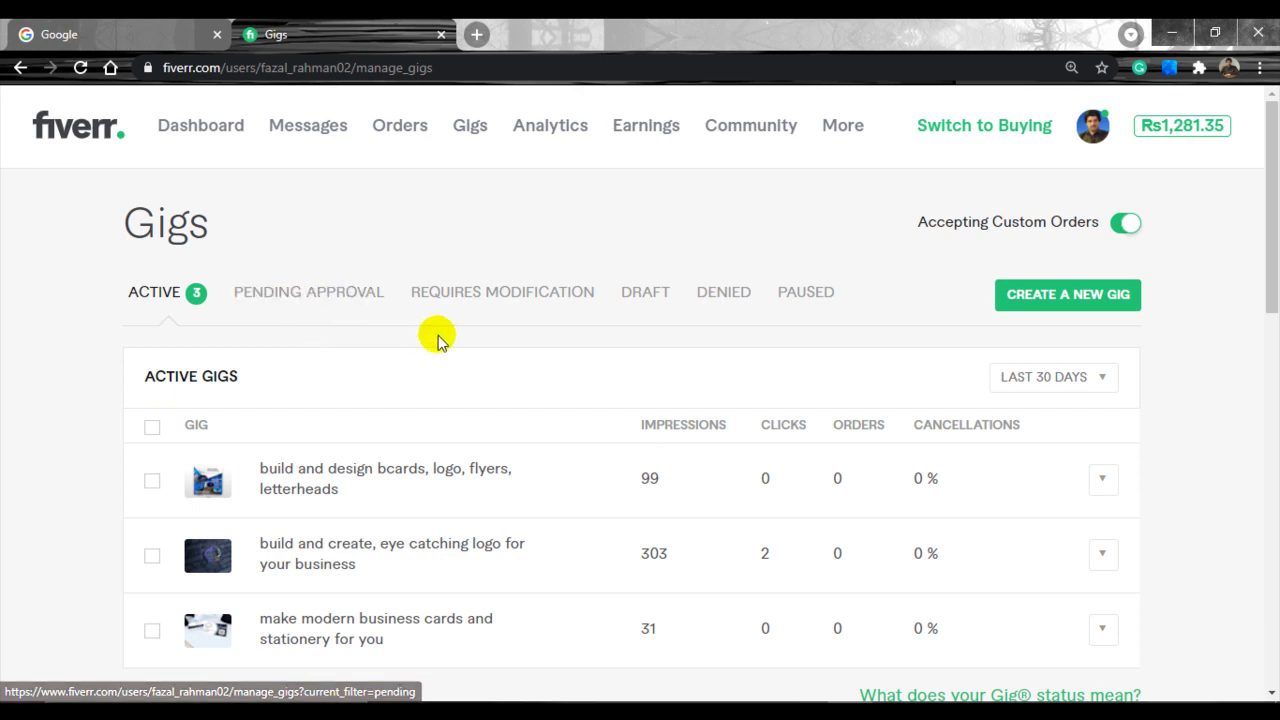
click(520, 303)
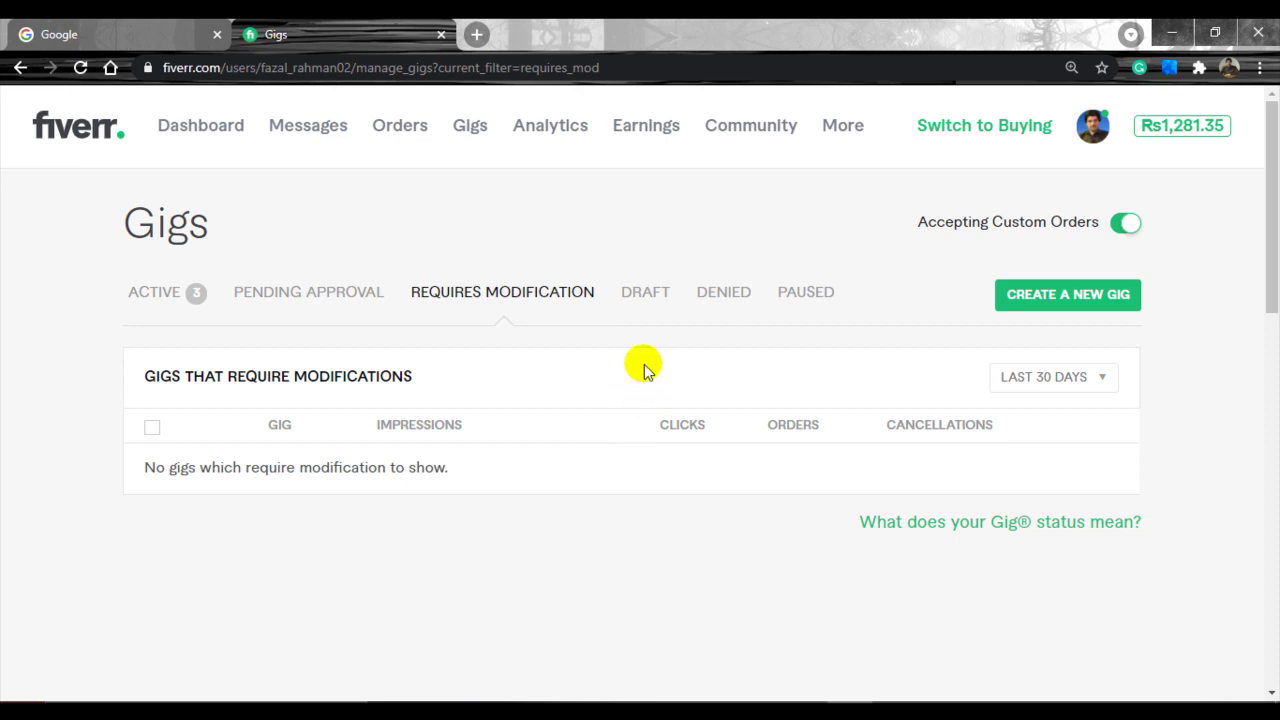
click(645, 298)
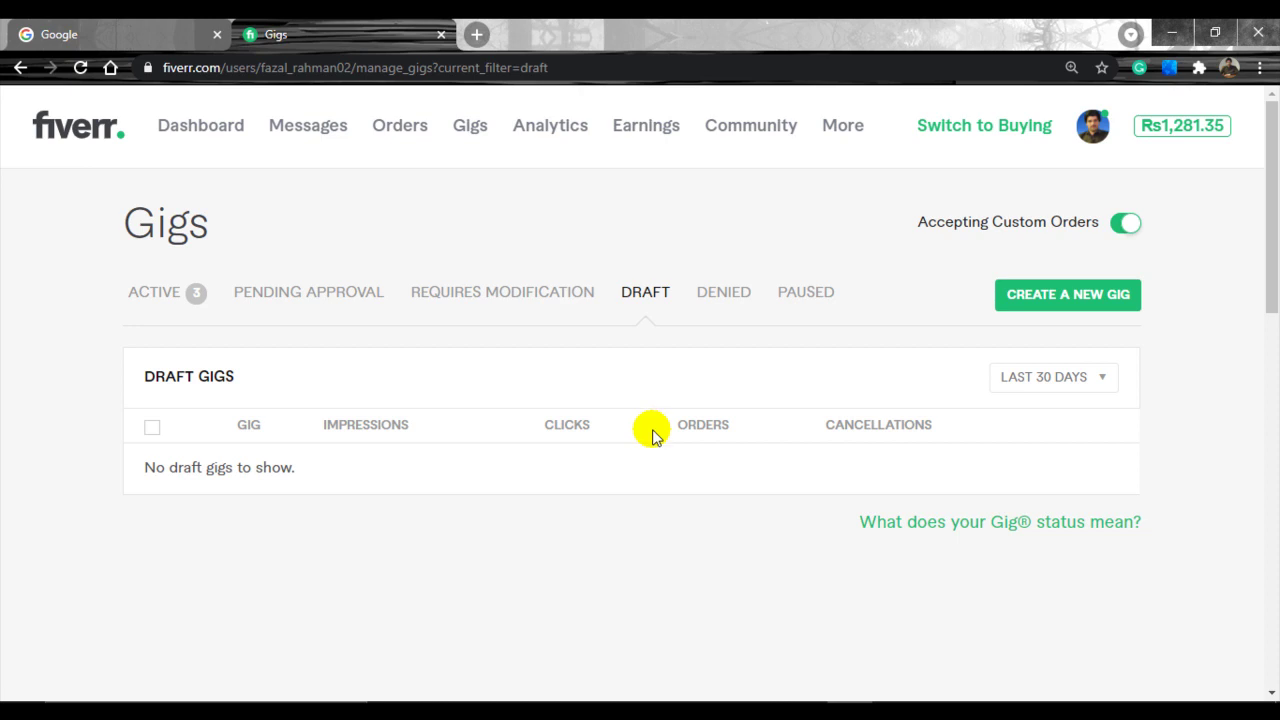
click(726, 300)
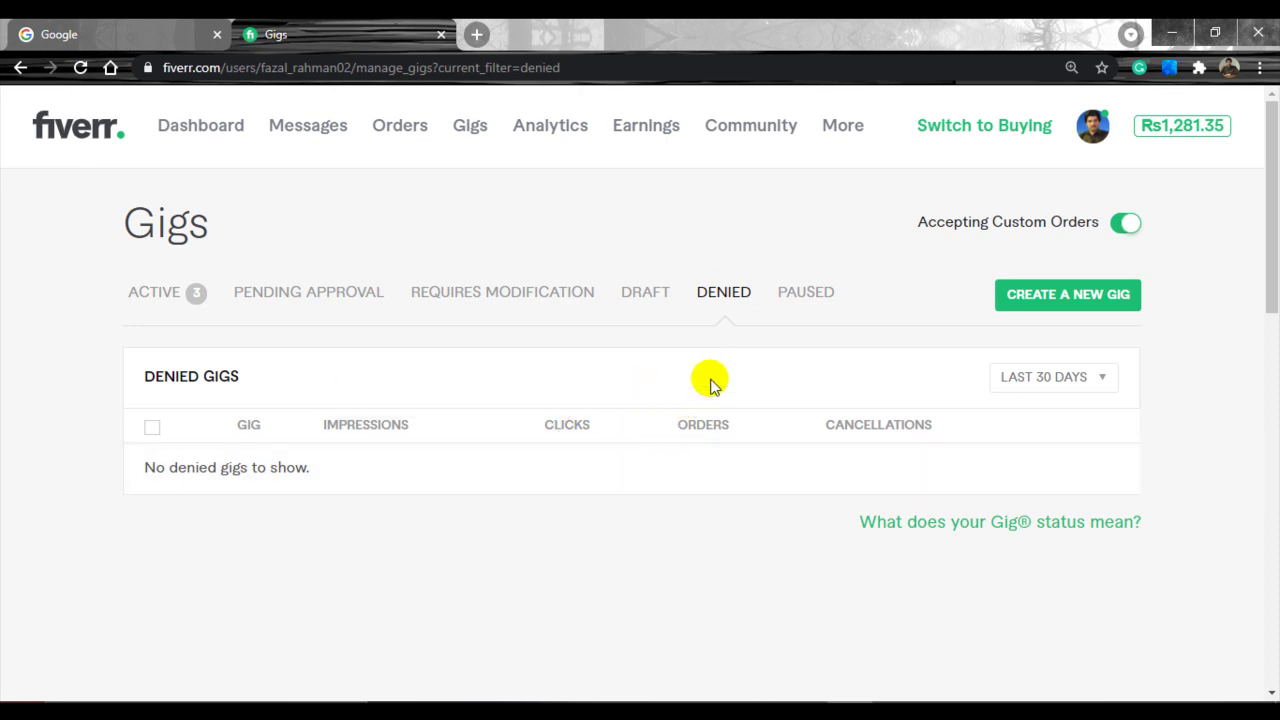
click(810, 305)
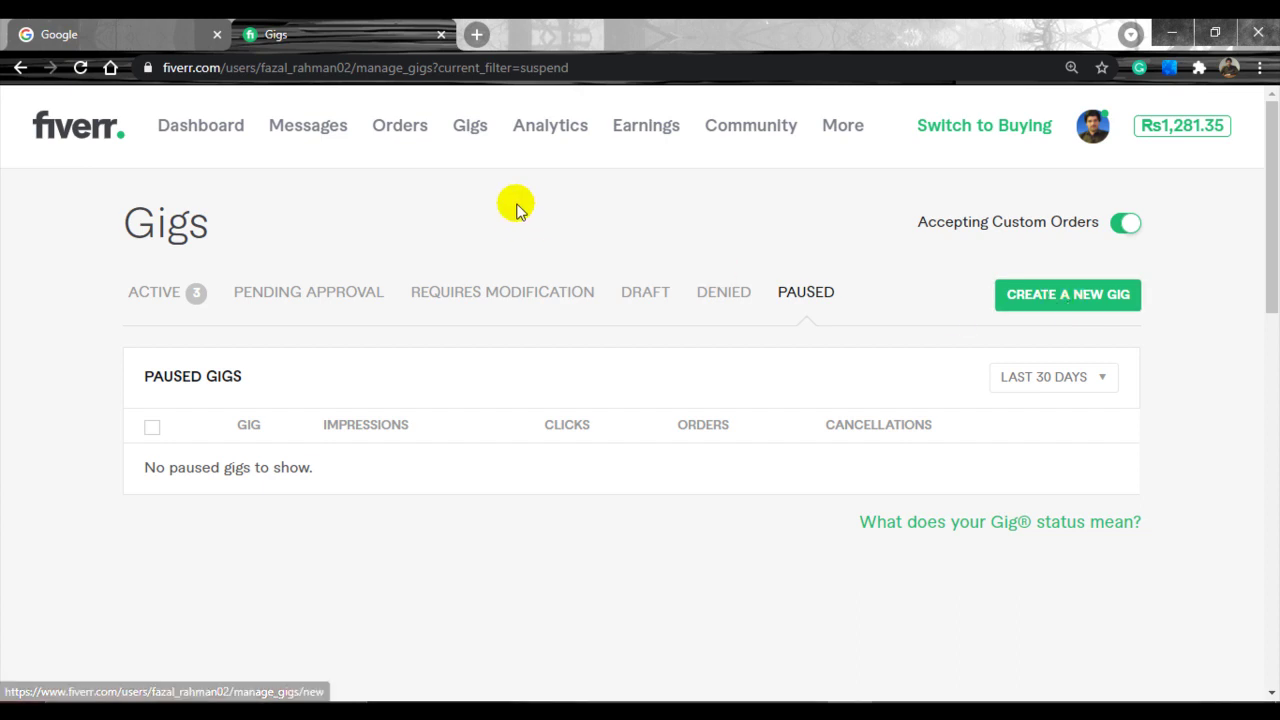
- Return to the seller dashboard and look over its social network links and top seller tips
click(553, 132)
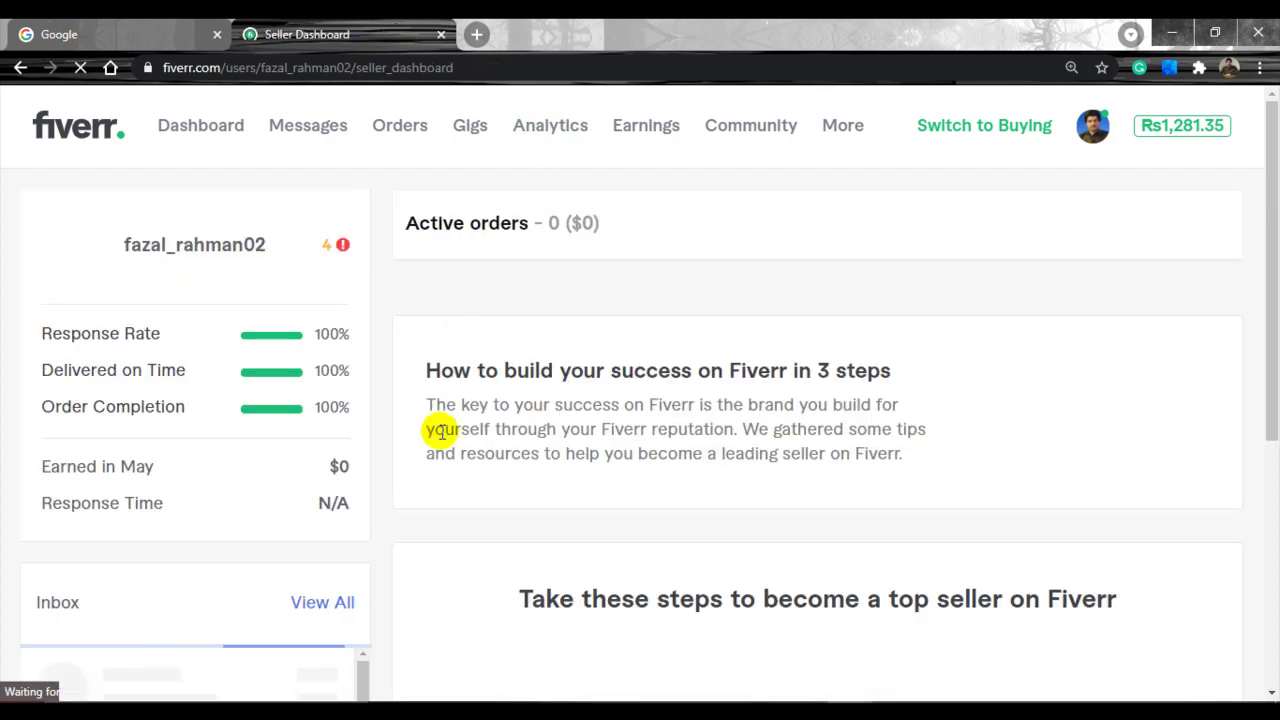
scroll(850, 492, down, 5)
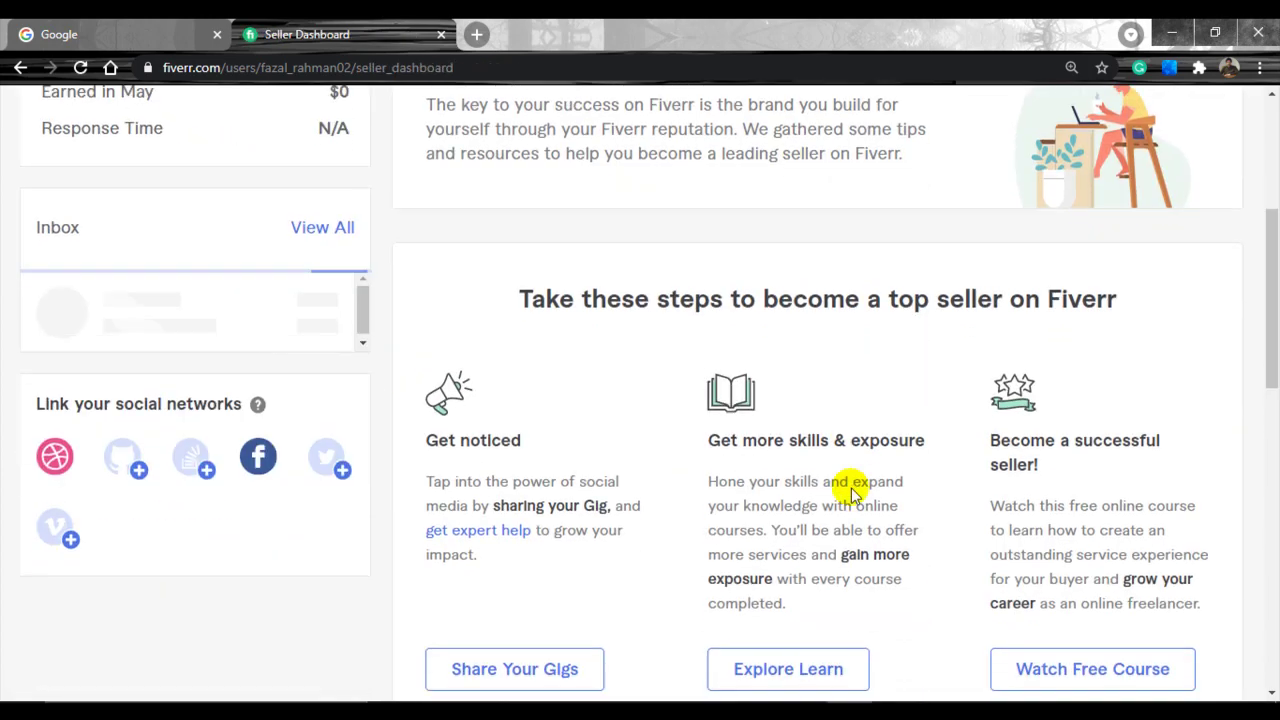
scroll(849, 257, up, 5)
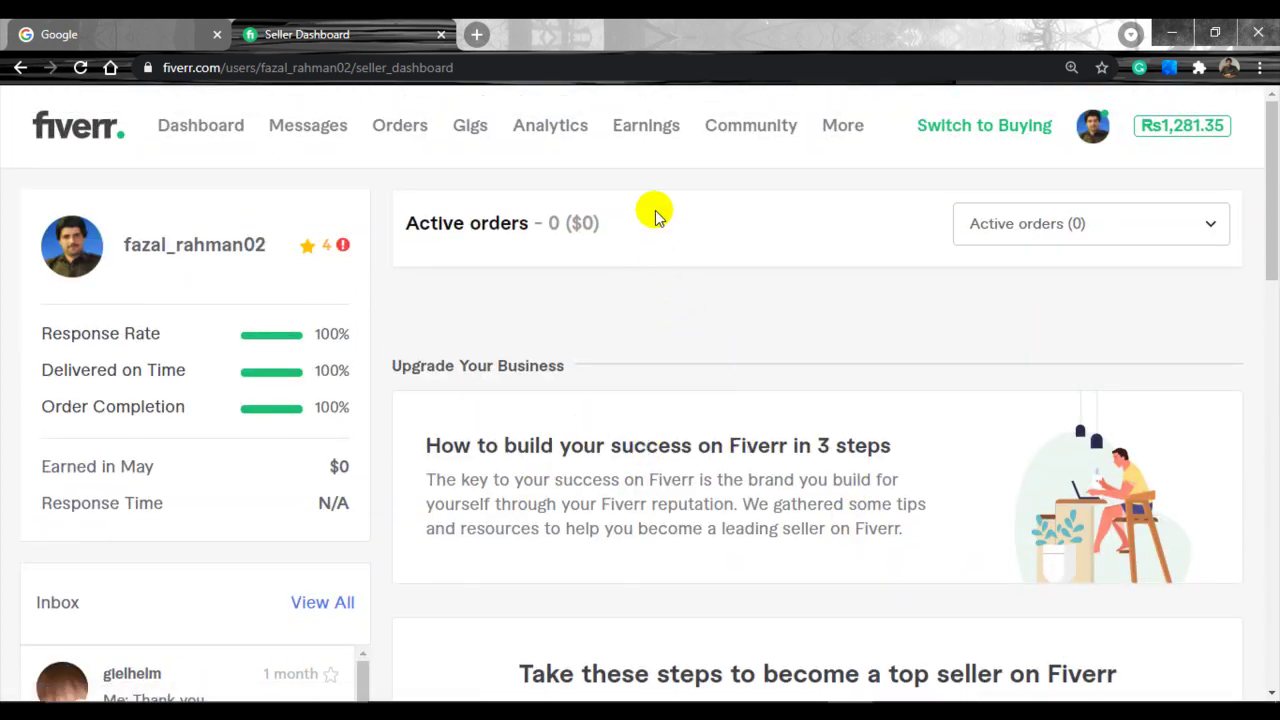
- View the Earnings page and the options offered under Community
click(650, 133)
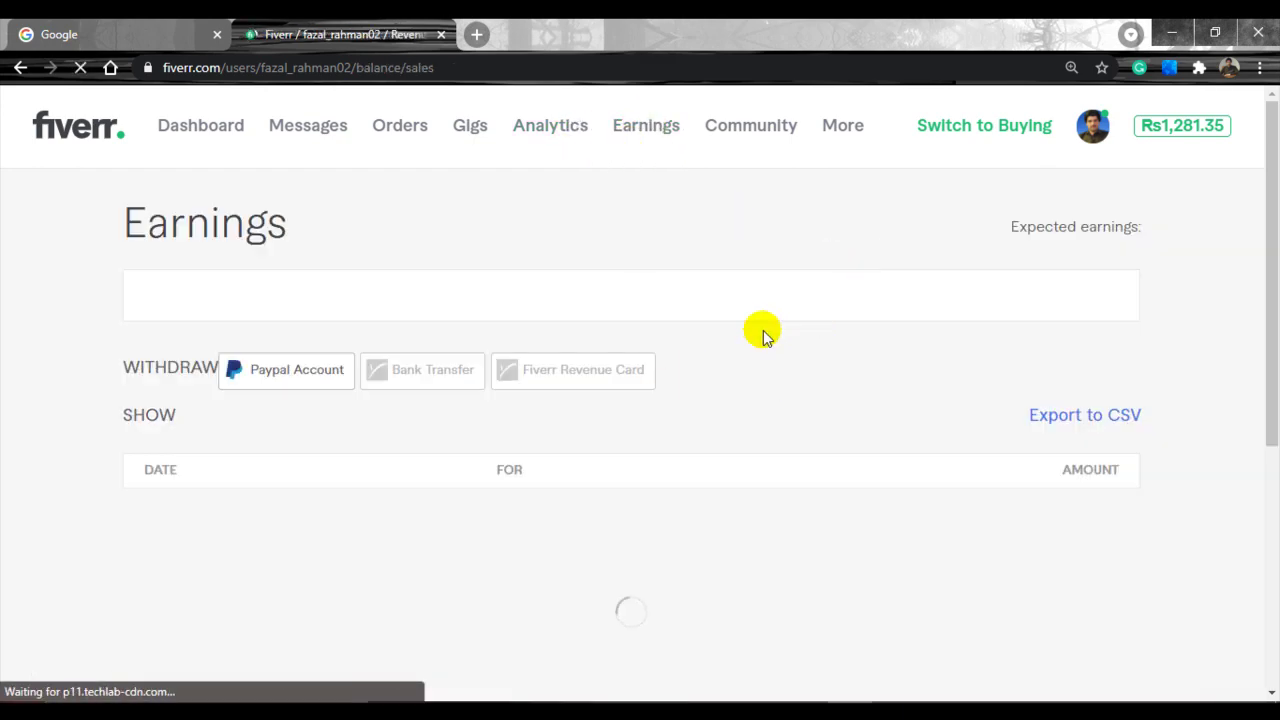
click(728, 131)
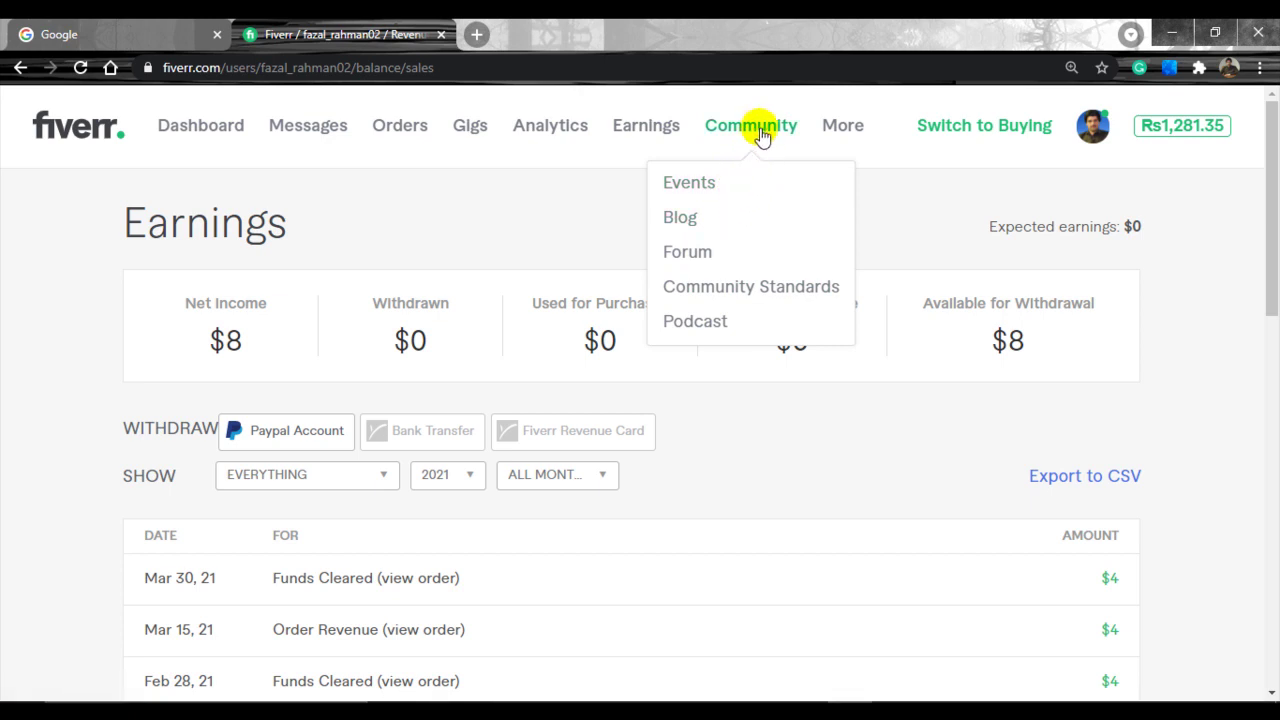
click(626, 131)
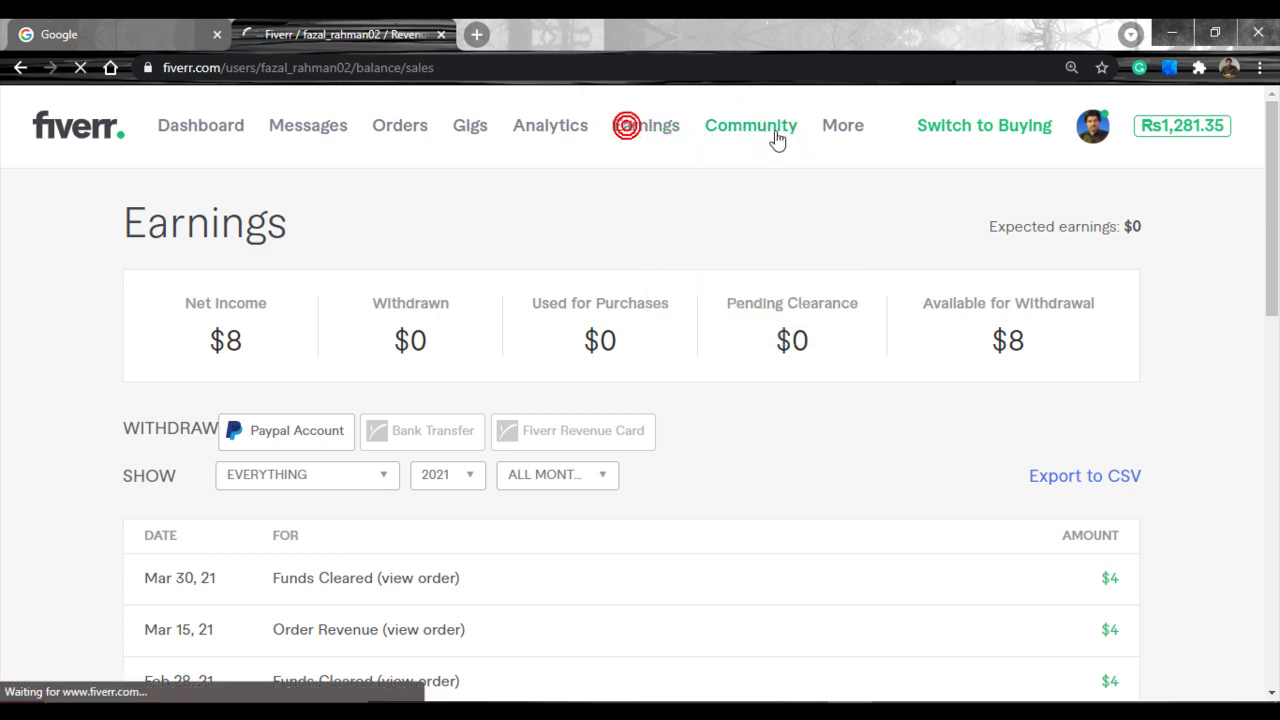
- Open Buyer Requests and check the list of active requests
click(846, 130)
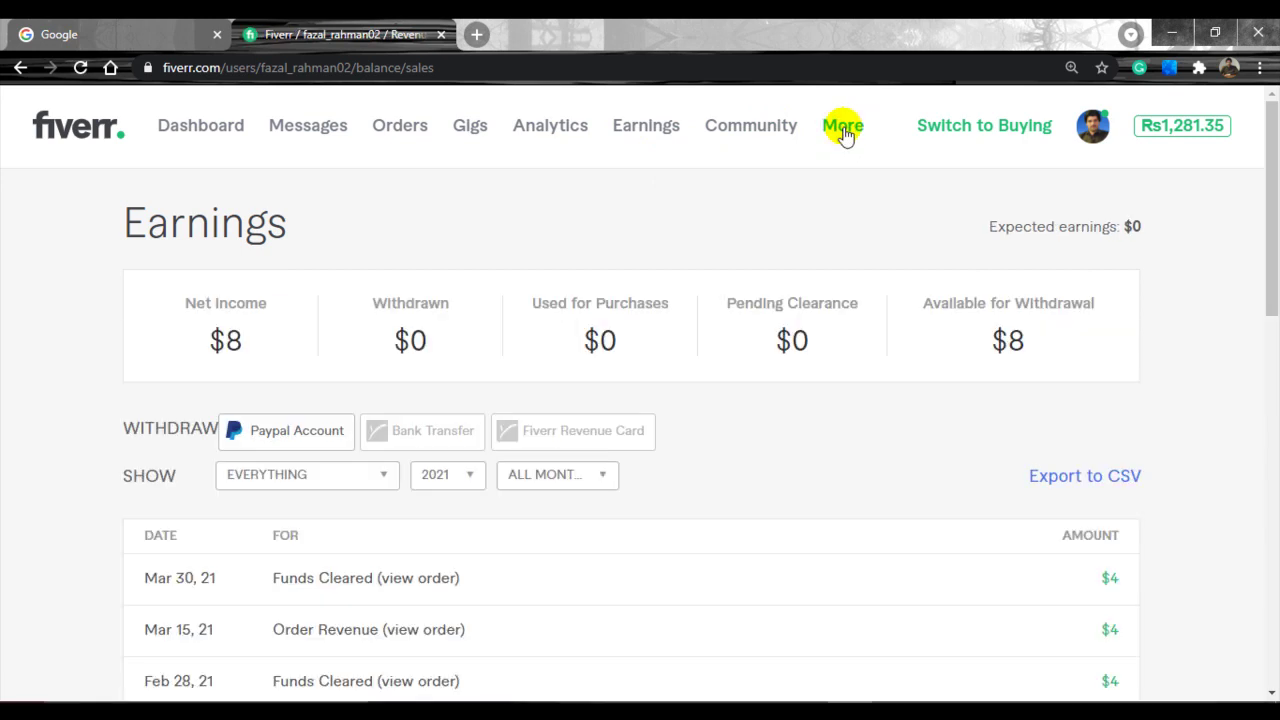
click(845, 131)
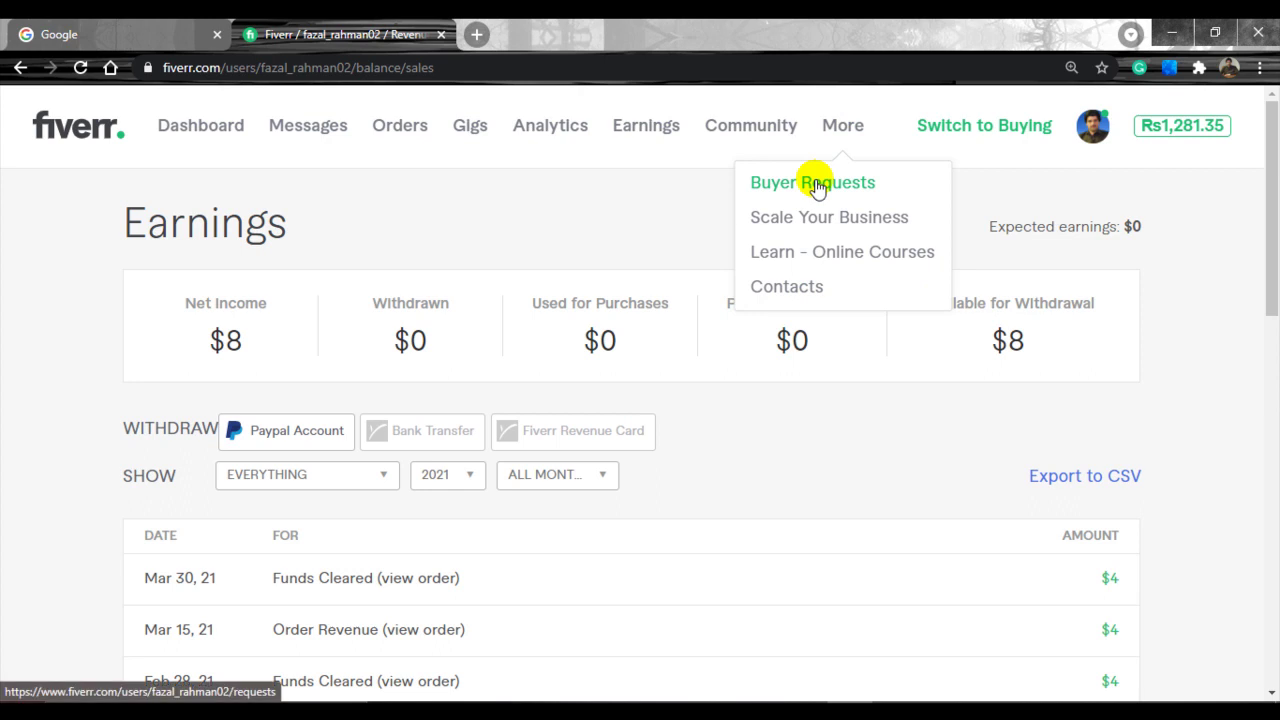
click(815, 182)
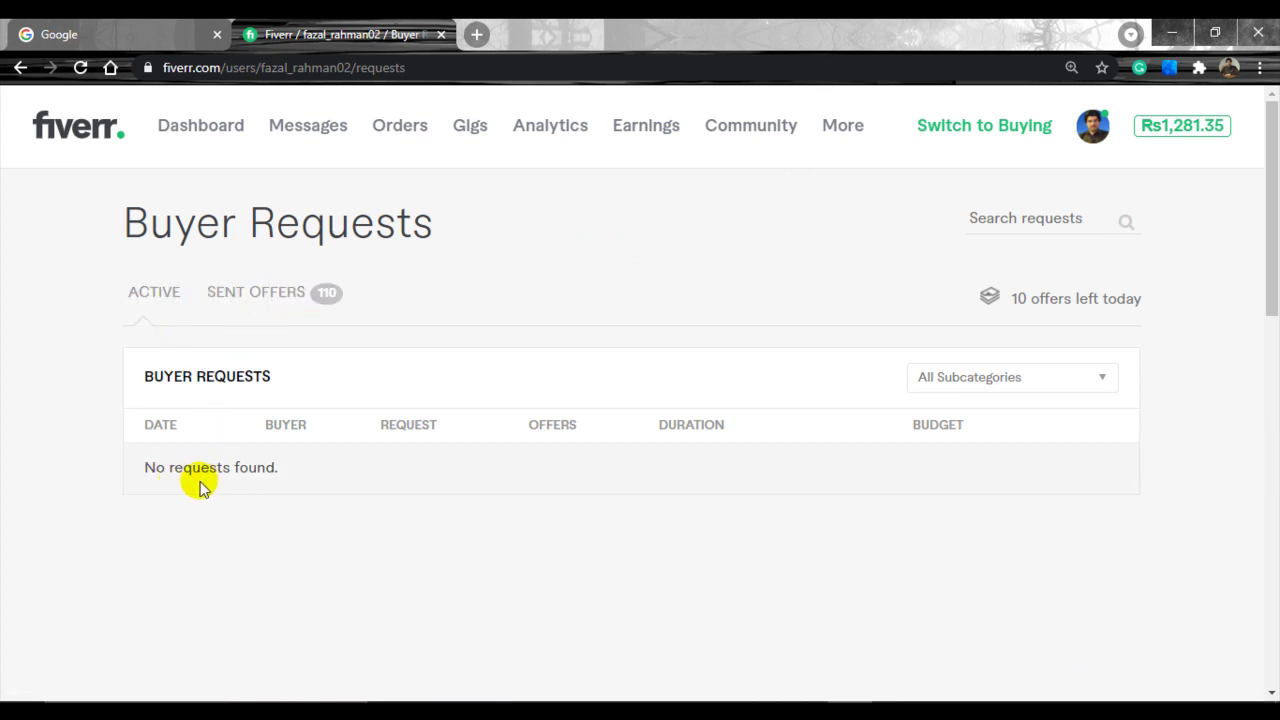
click(152, 298)
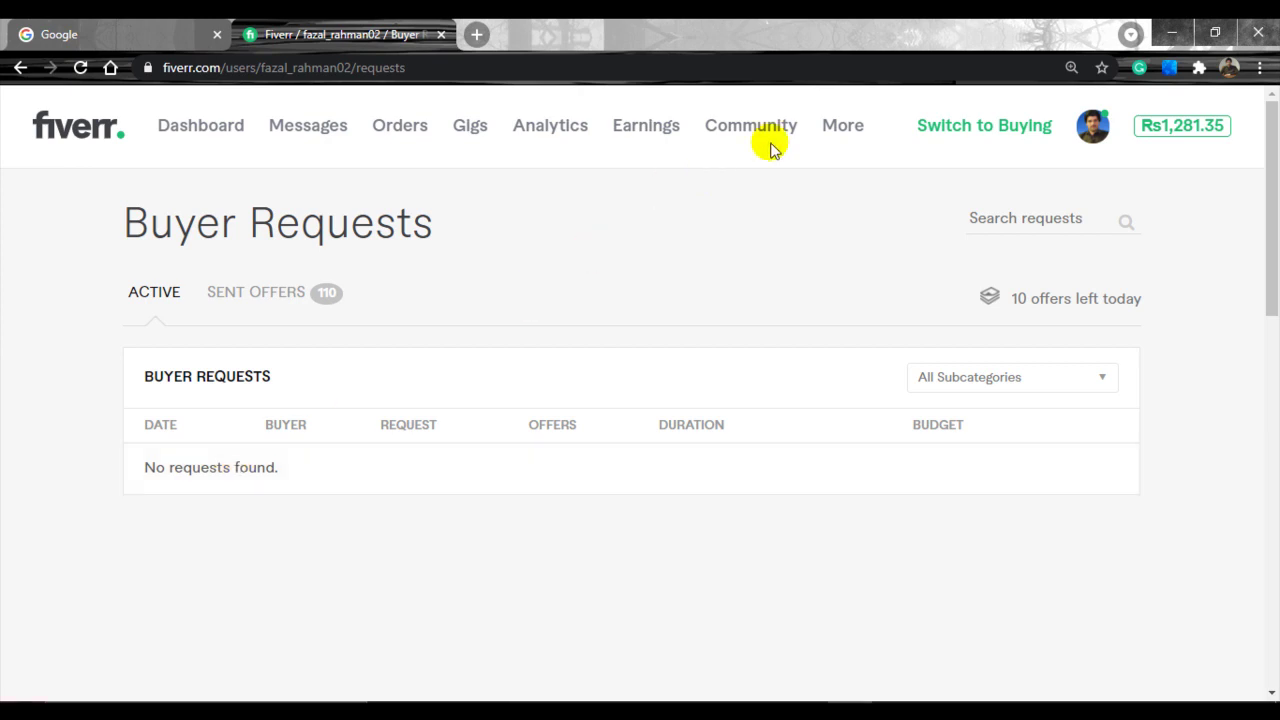
click(846, 128)
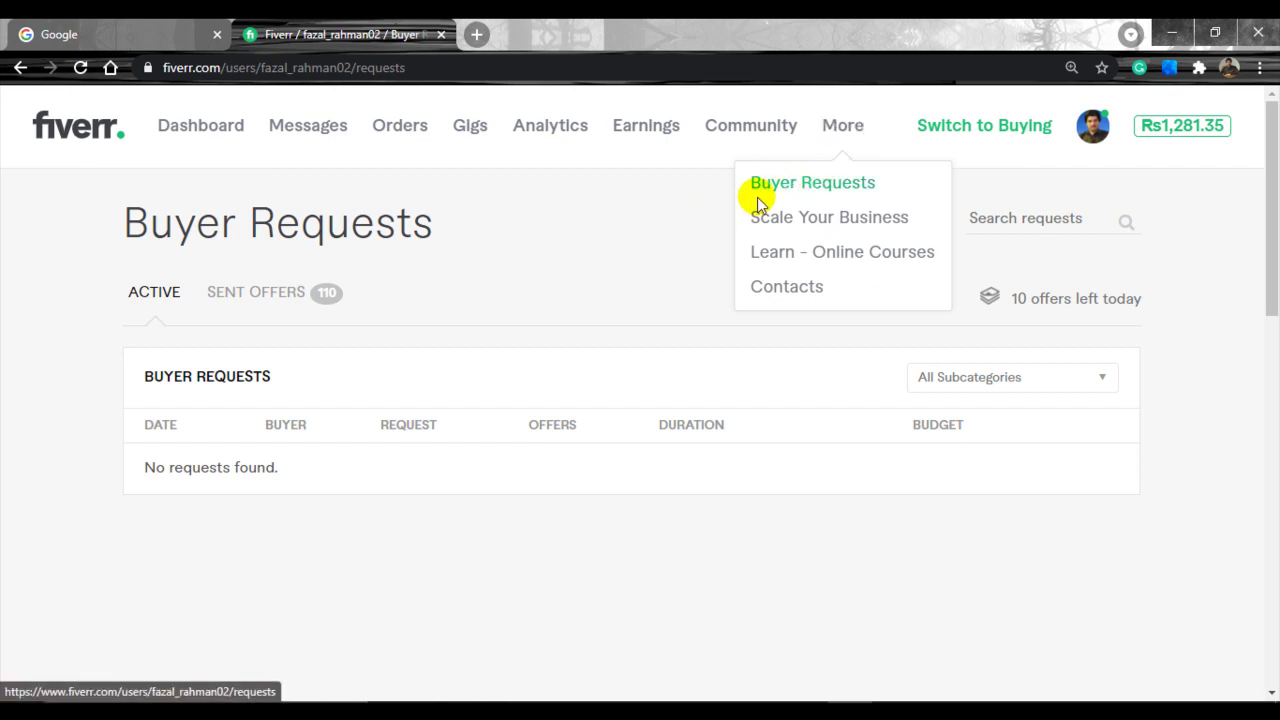
click(157, 294)
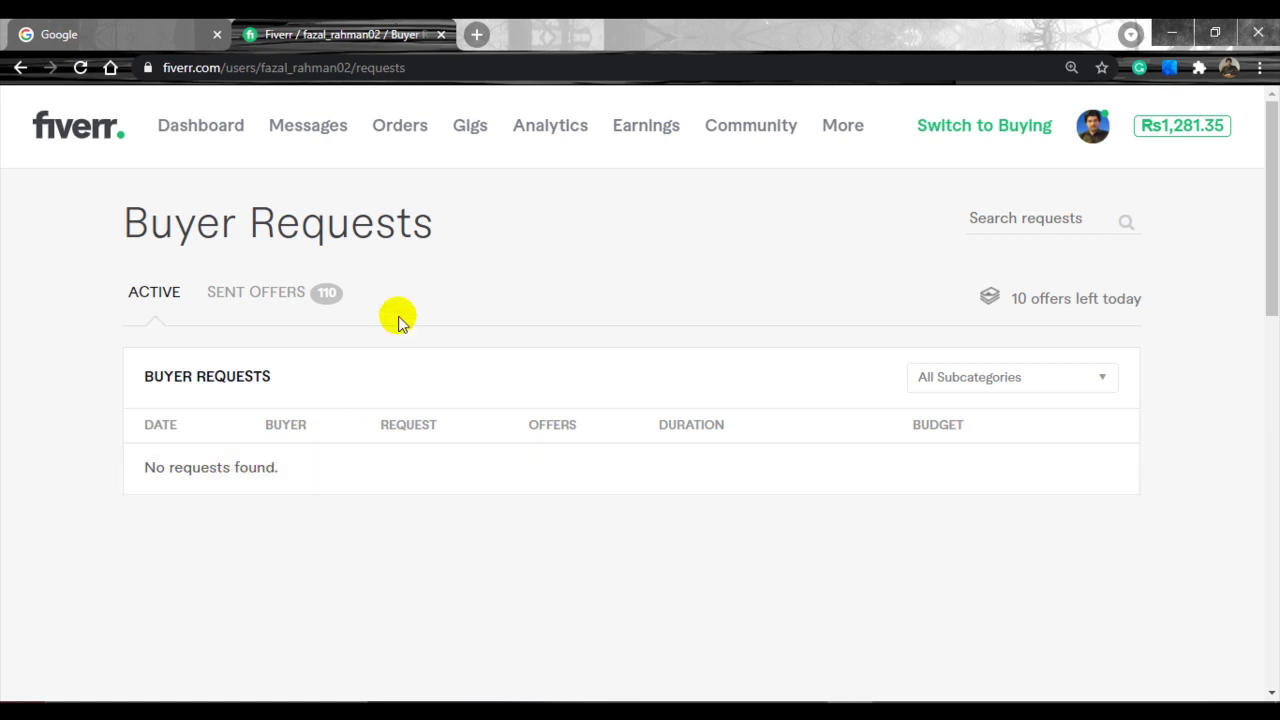
- Start creating a new gig from the Gigs page
click(472, 135)
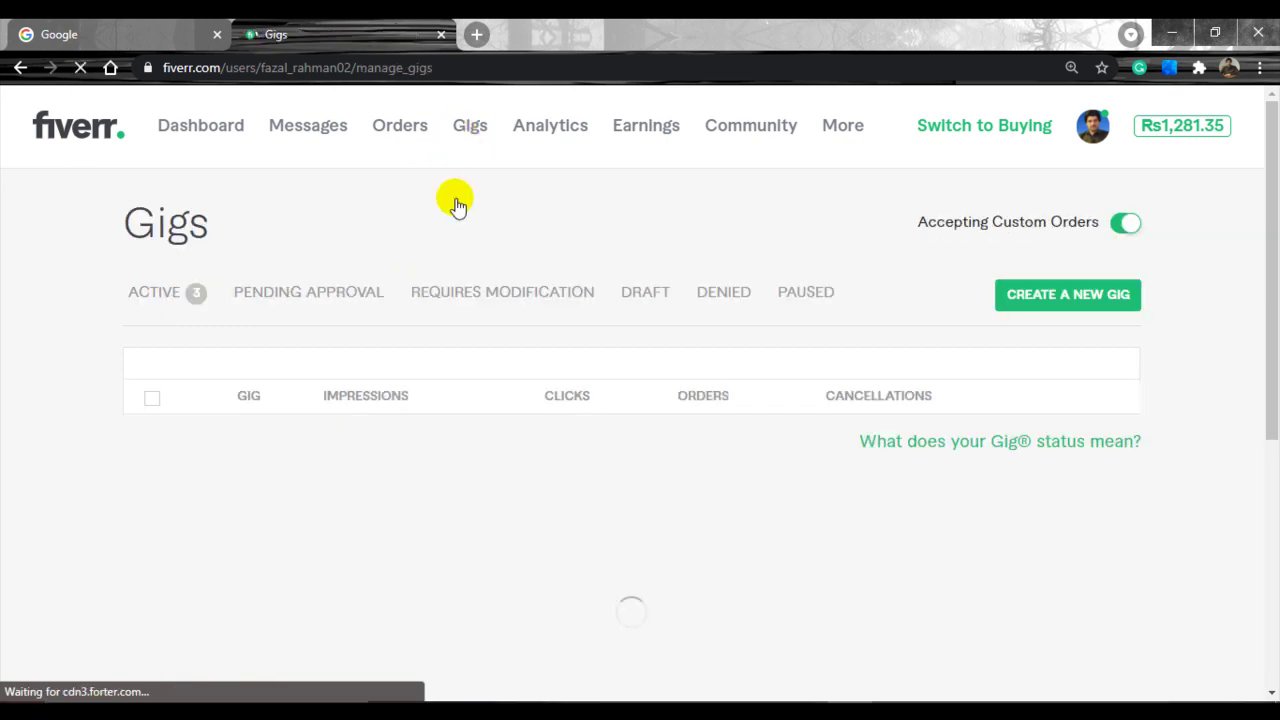
click(1055, 300)
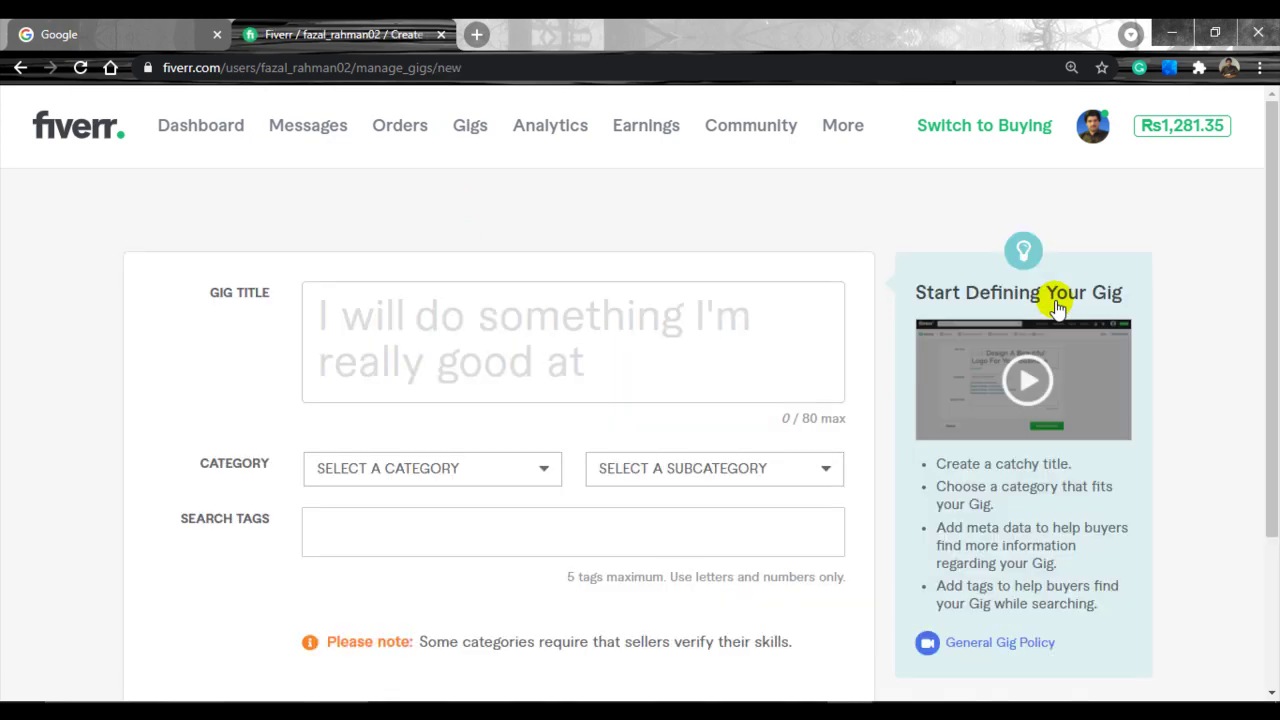
- Enter "do a professional business card" as the gig title
scroll(490, 405, down, 3)
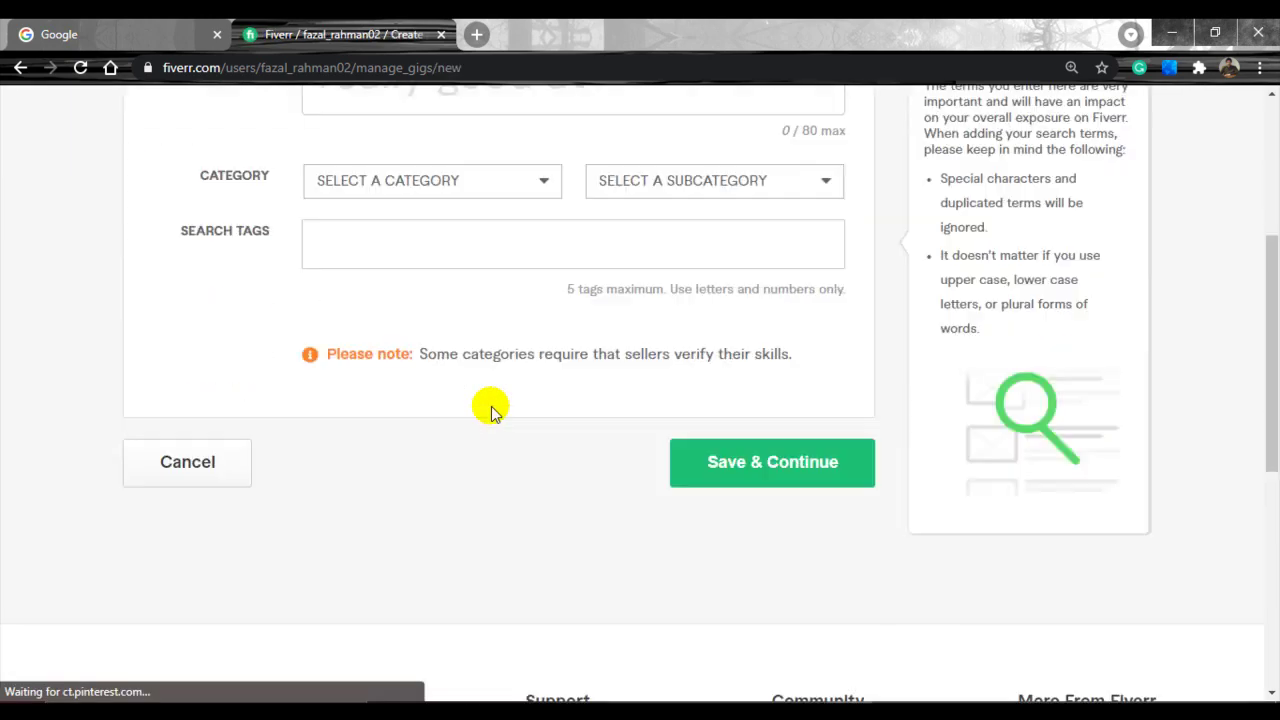
scroll(490, 405, up, 4)
click(486, 406)
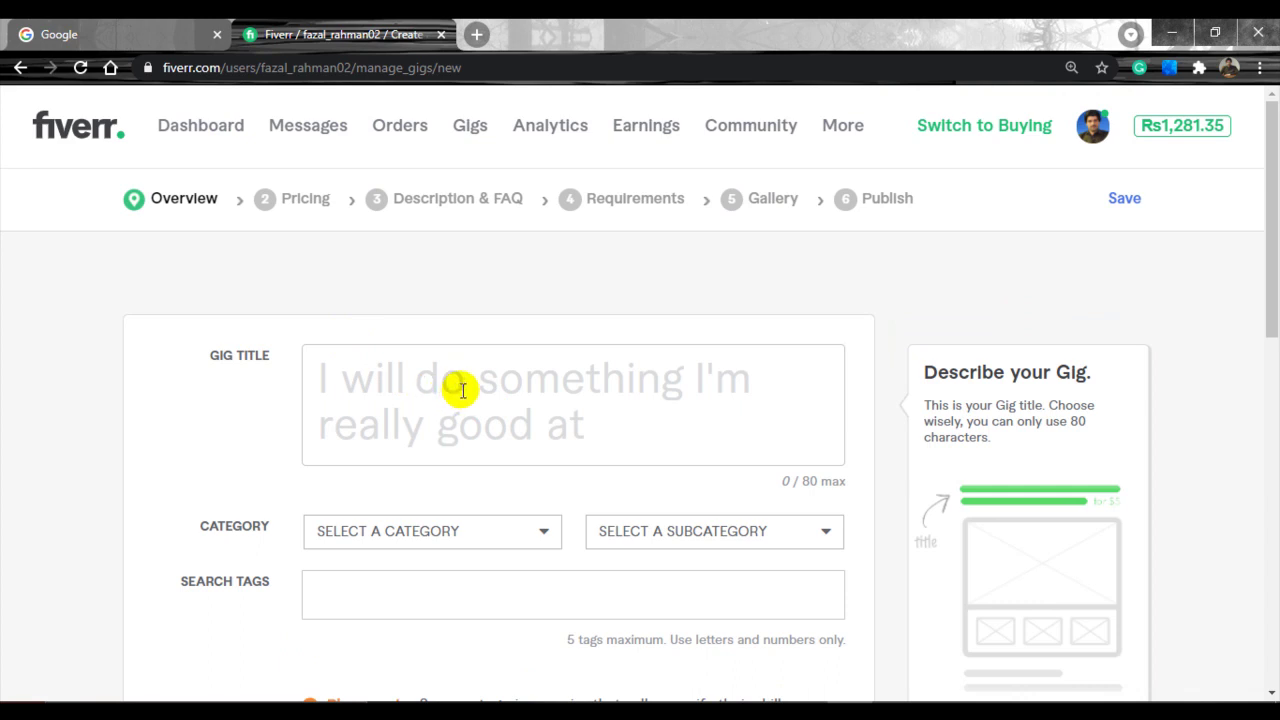
click(463, 390)
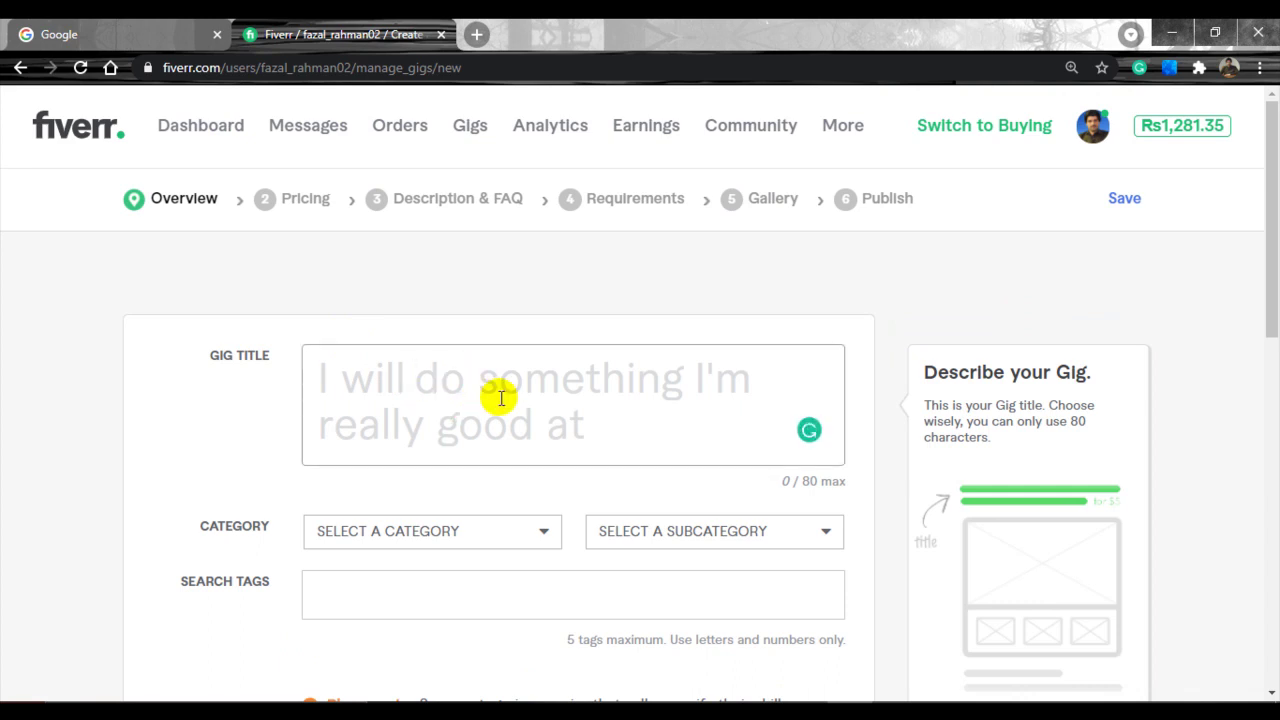
text(do)
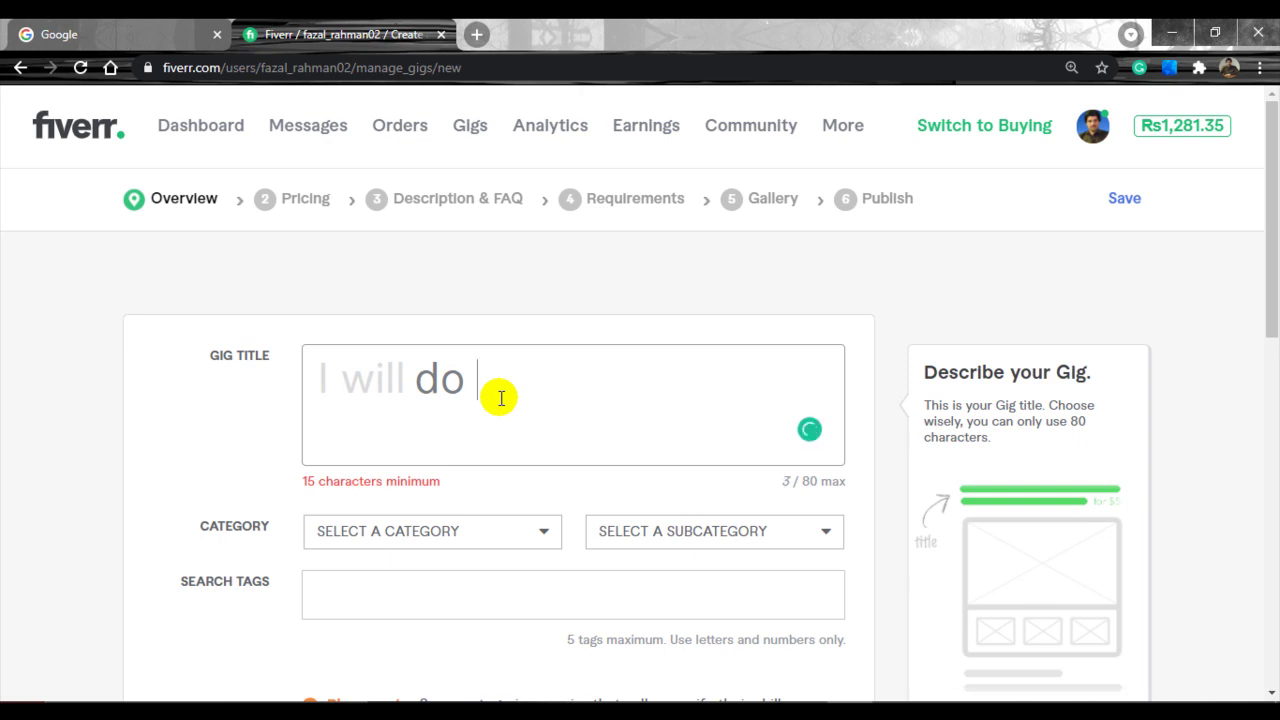
text( a profess)
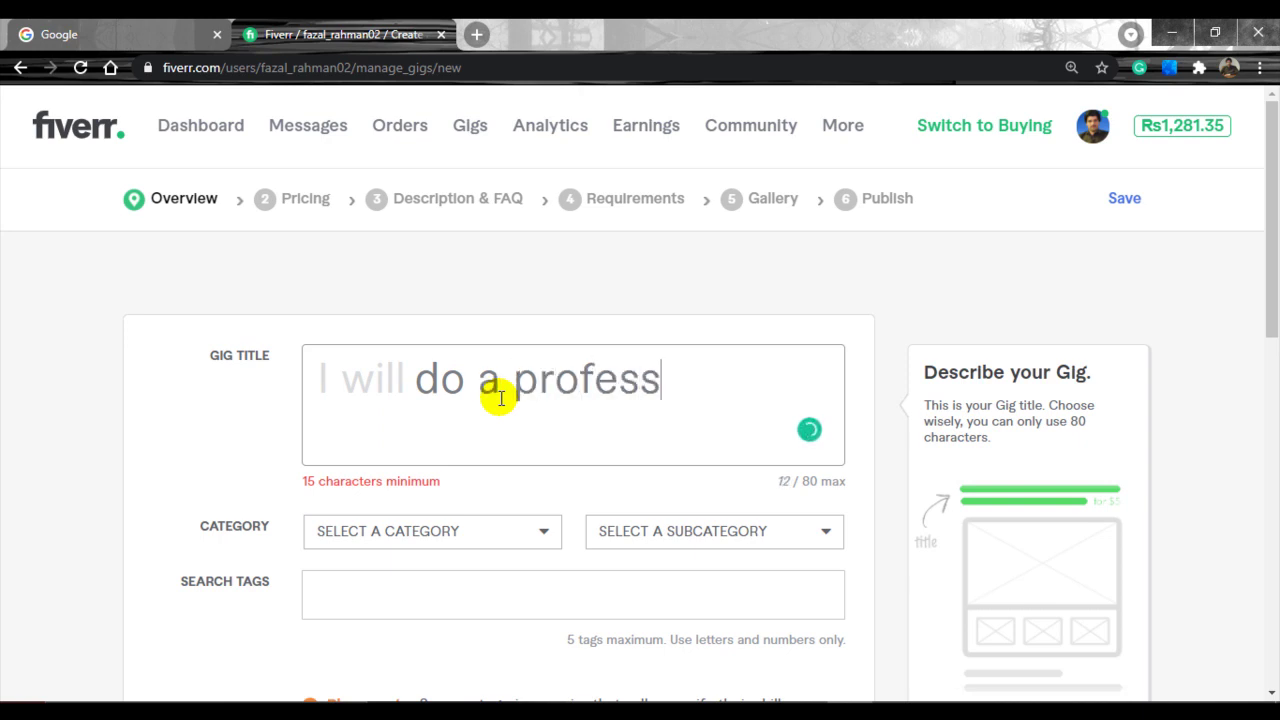
text(ional bus)
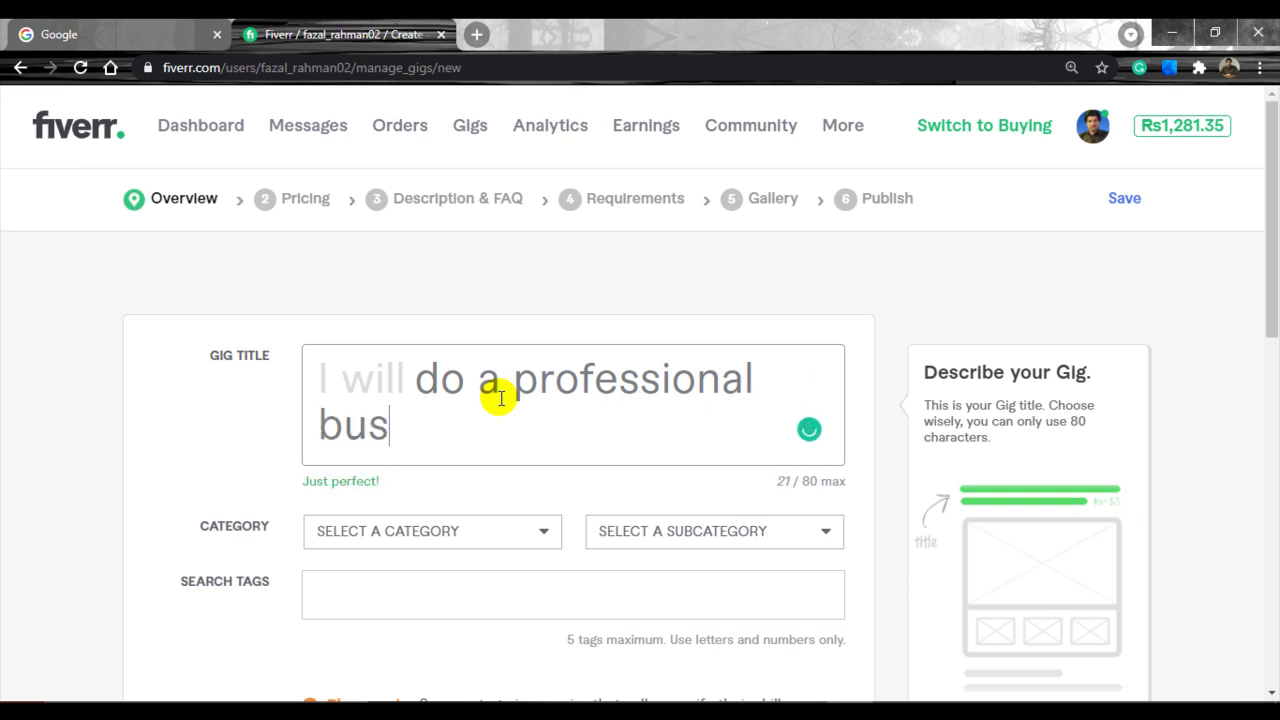
text(iness card)
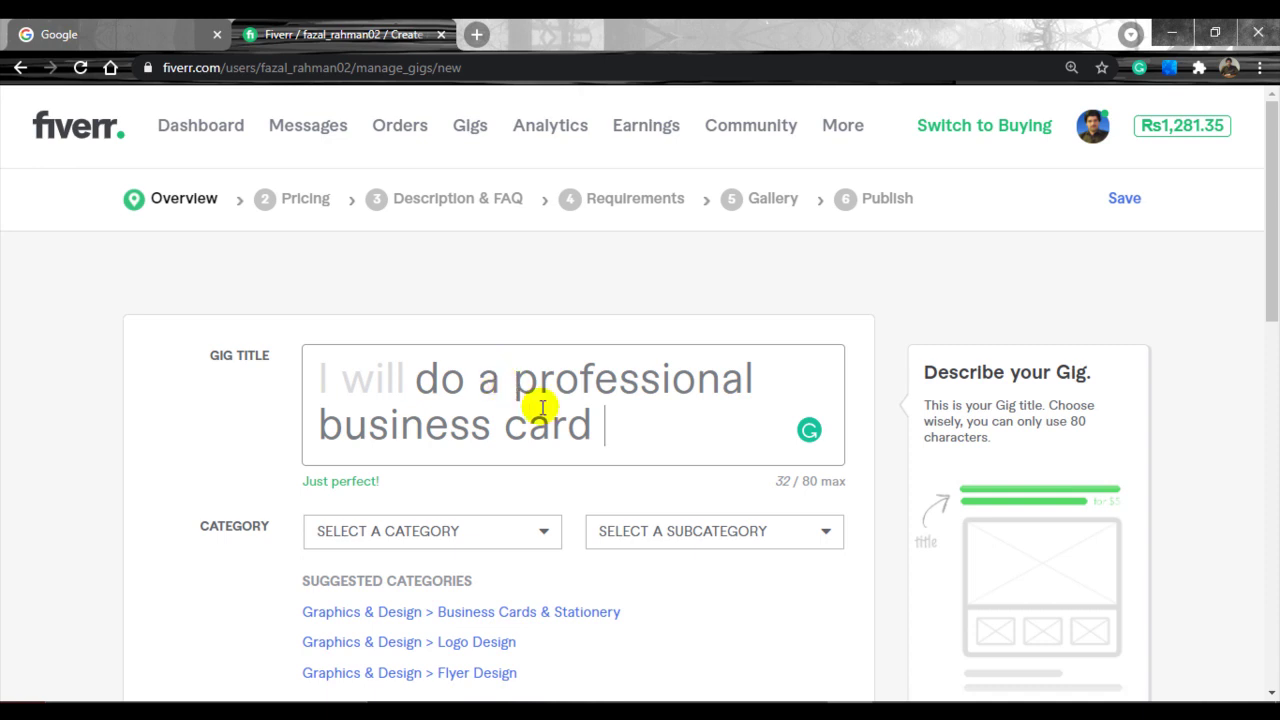
- Set the gig's category to Graphics & Design and its subcategory to Business Cards & Stationery
scroll(543, 409, down, 2)
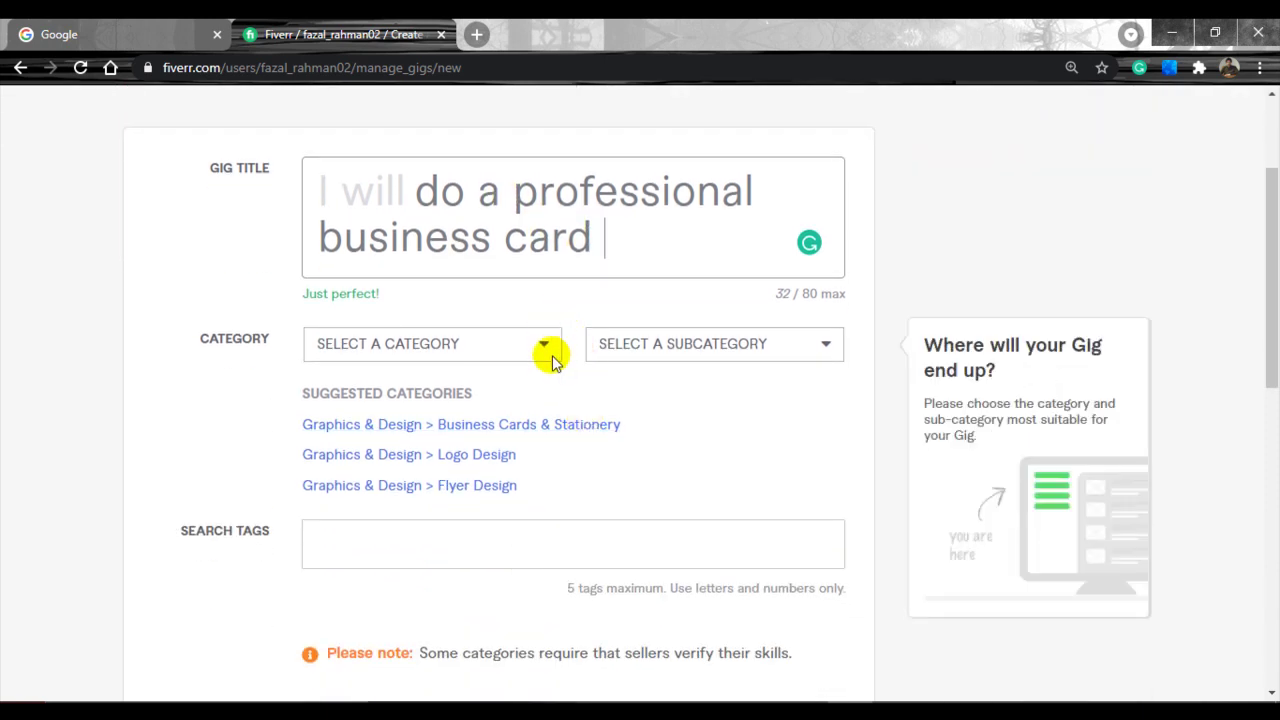
click(545, 350)
click(416, 362)
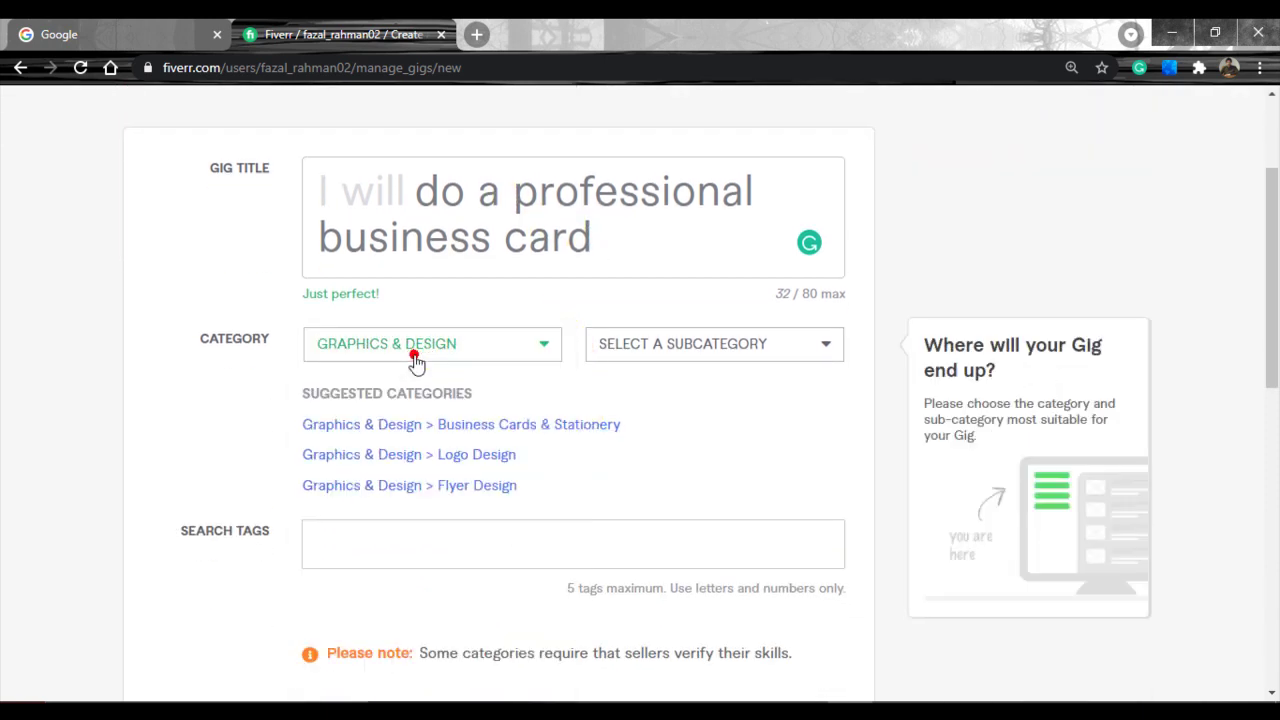
click(807, 355)
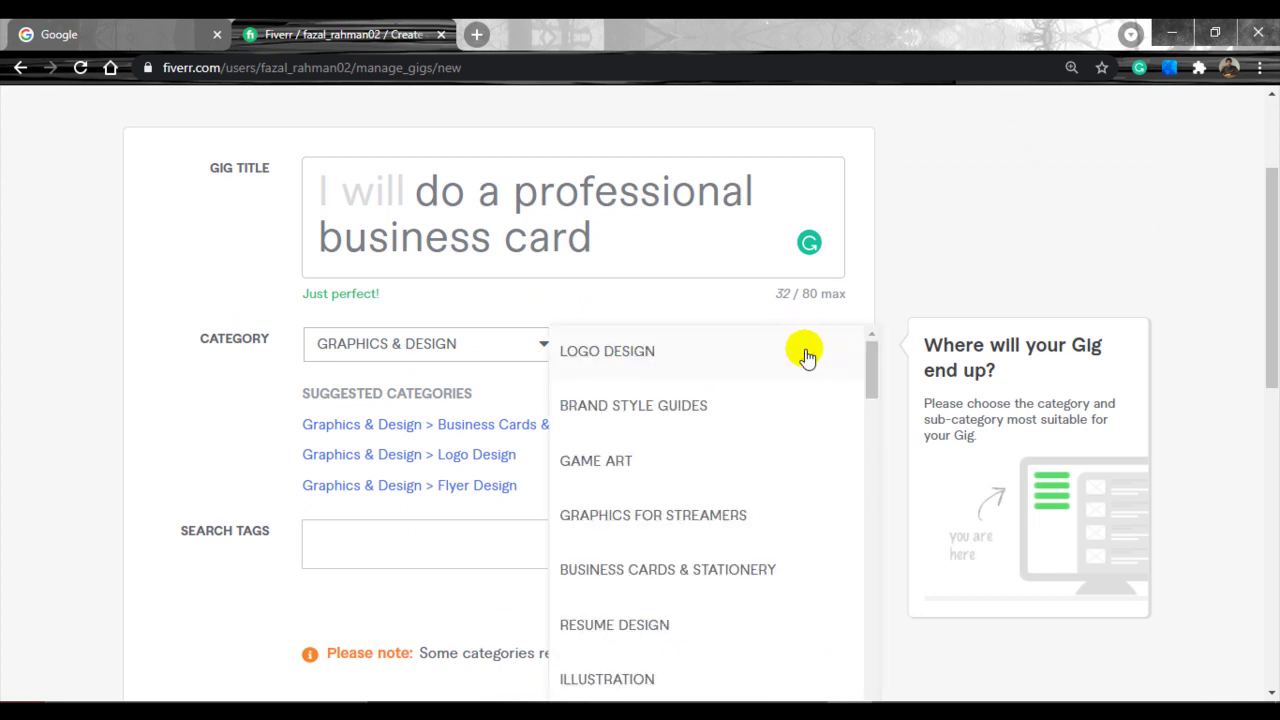
click(718, 571)
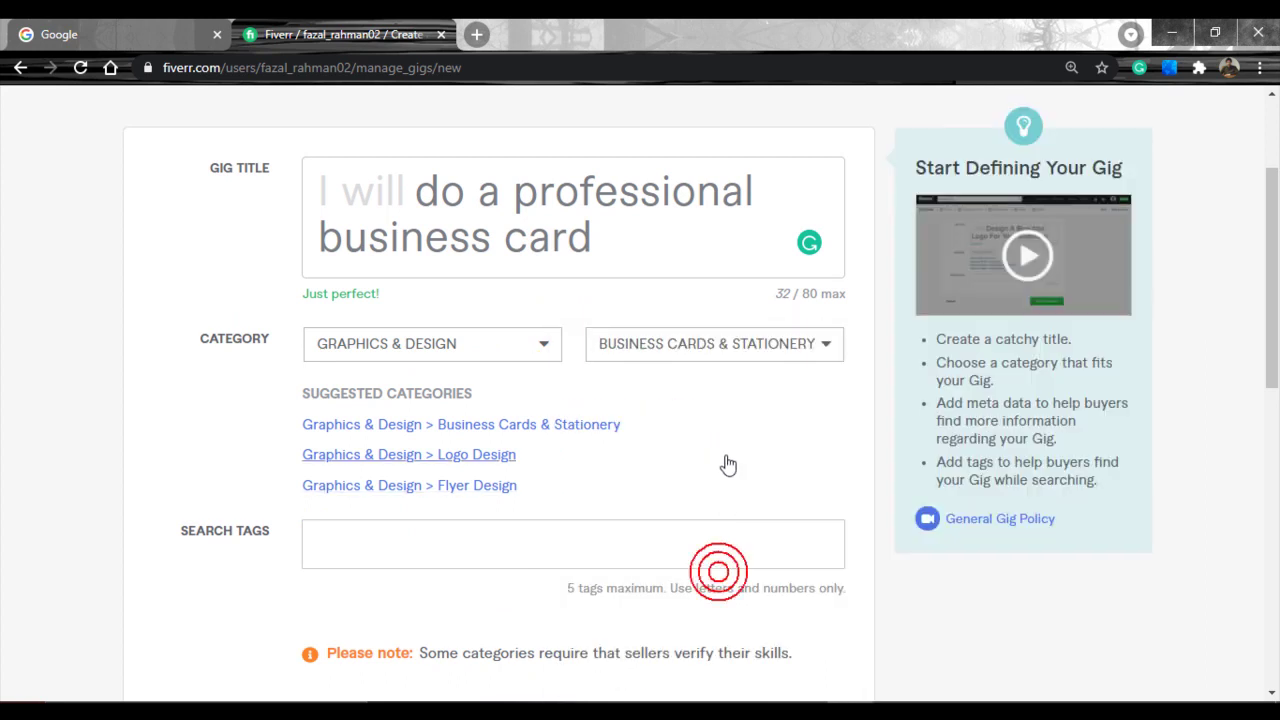
- Choose Business Cards as the main product type in the gig metadata
scroll(727, 452, down, 1)
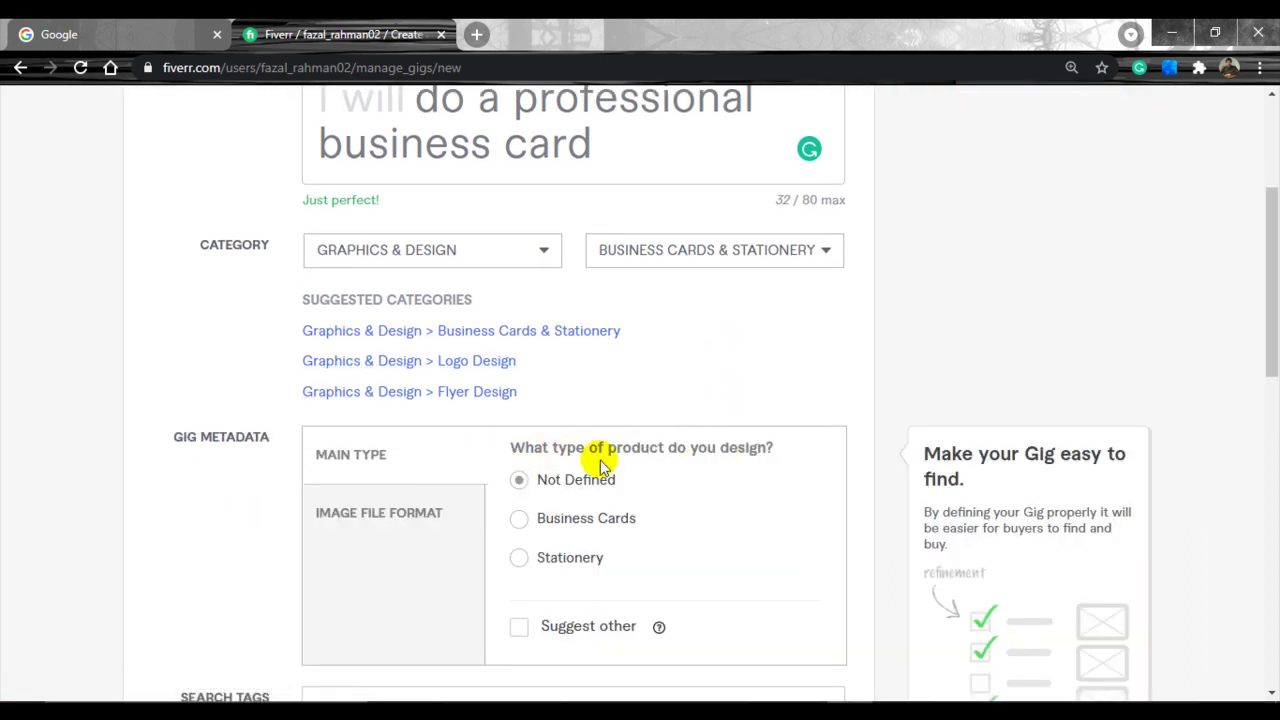
scroll(705, 408, down, 1)
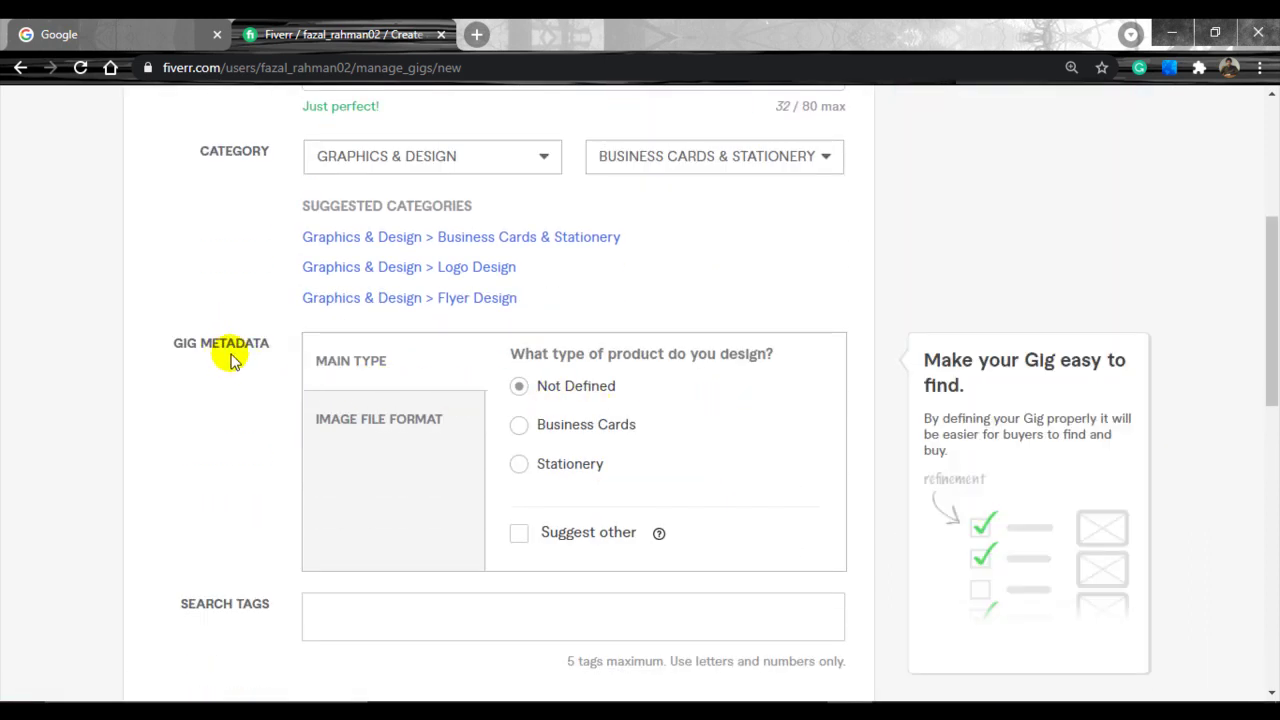
click(527, 429)
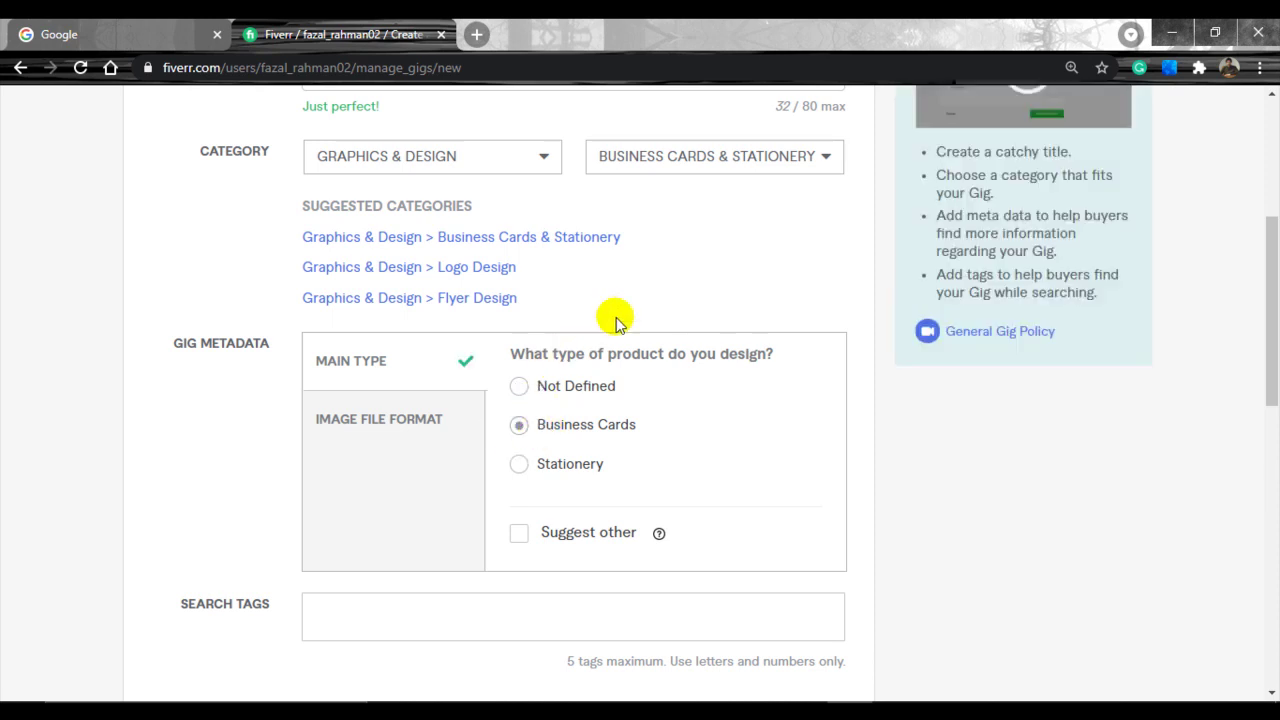
scroll(637, 314, down, 2)
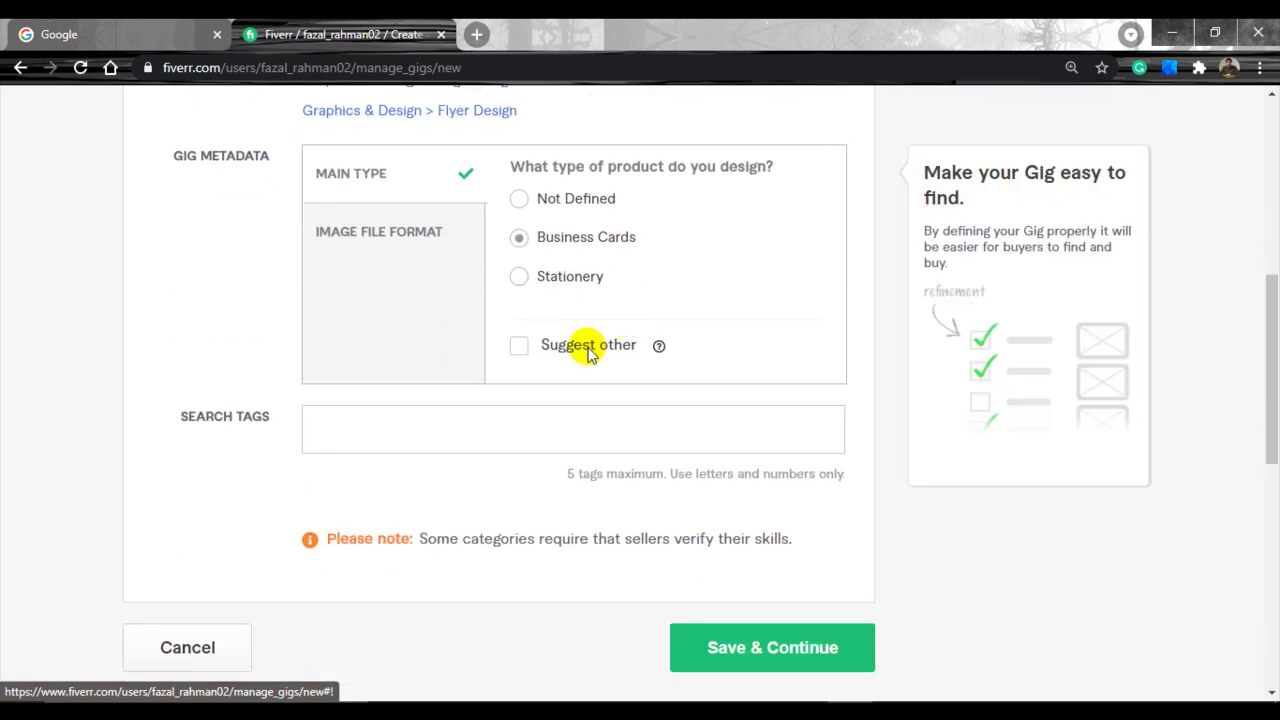
- Add "business cards" as the gig's first search tag
click(391, 427)
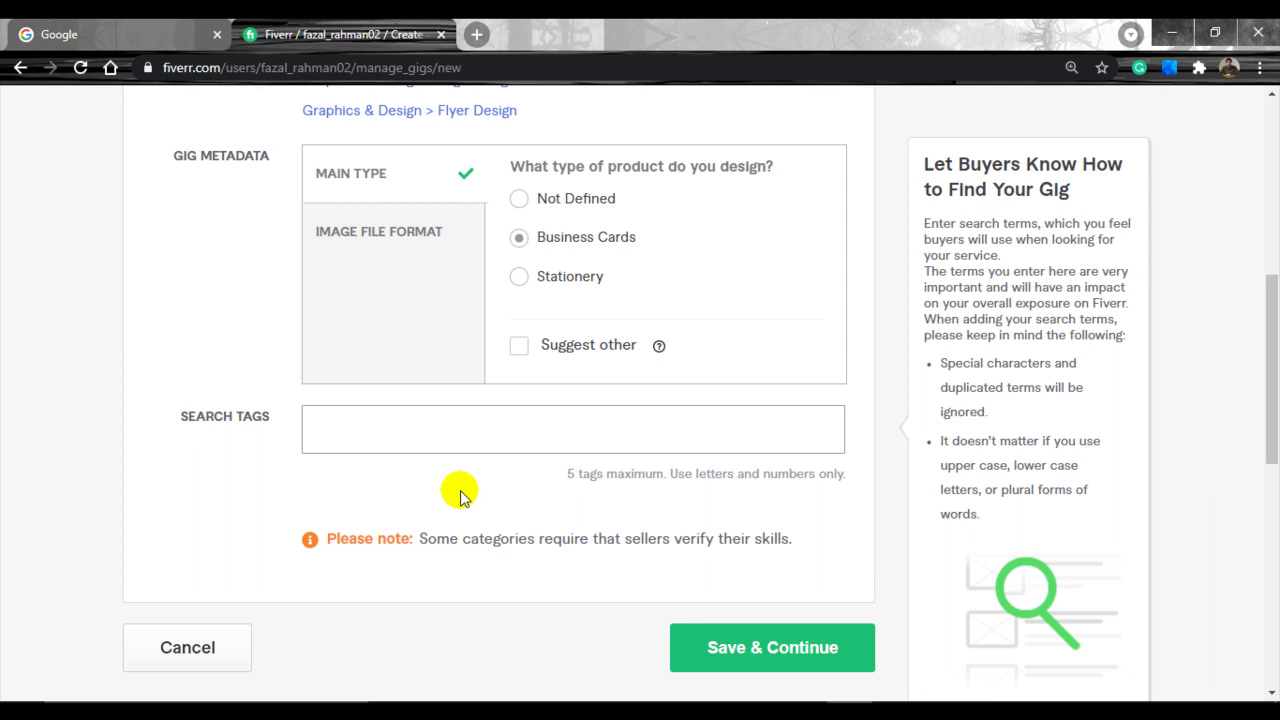
click(384, 431)
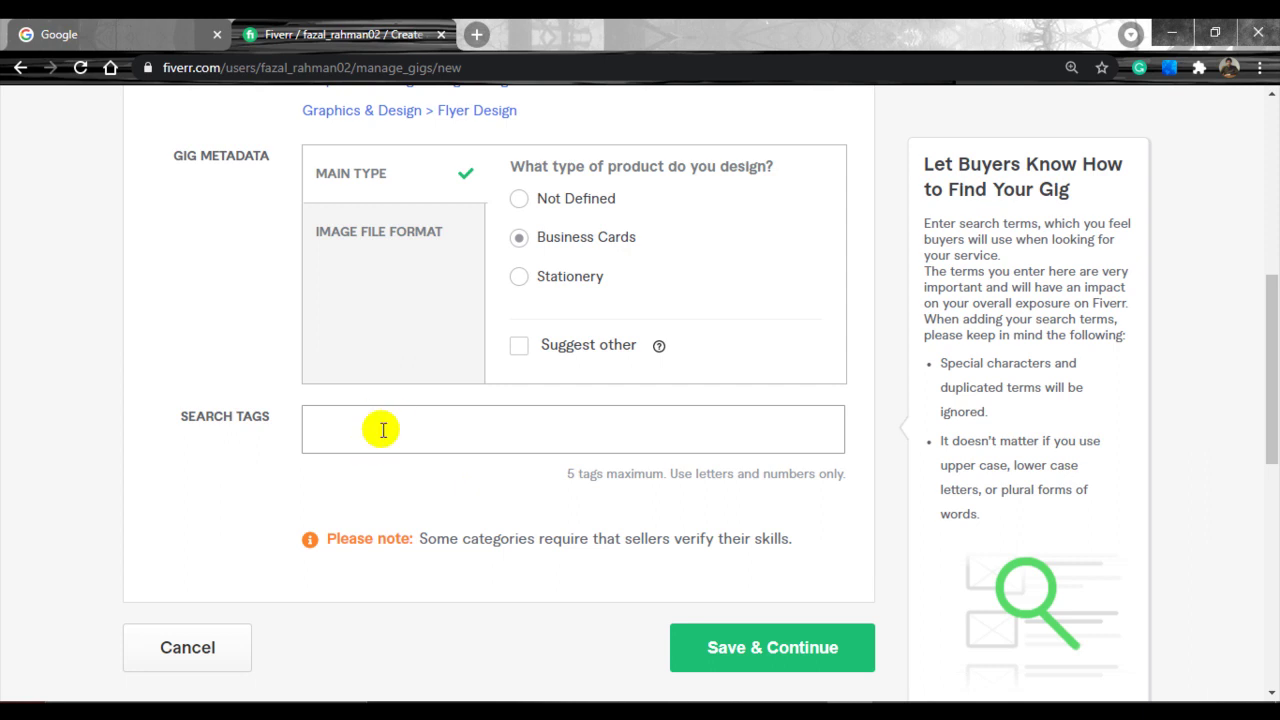
text(busiine)
key(BackSpace)
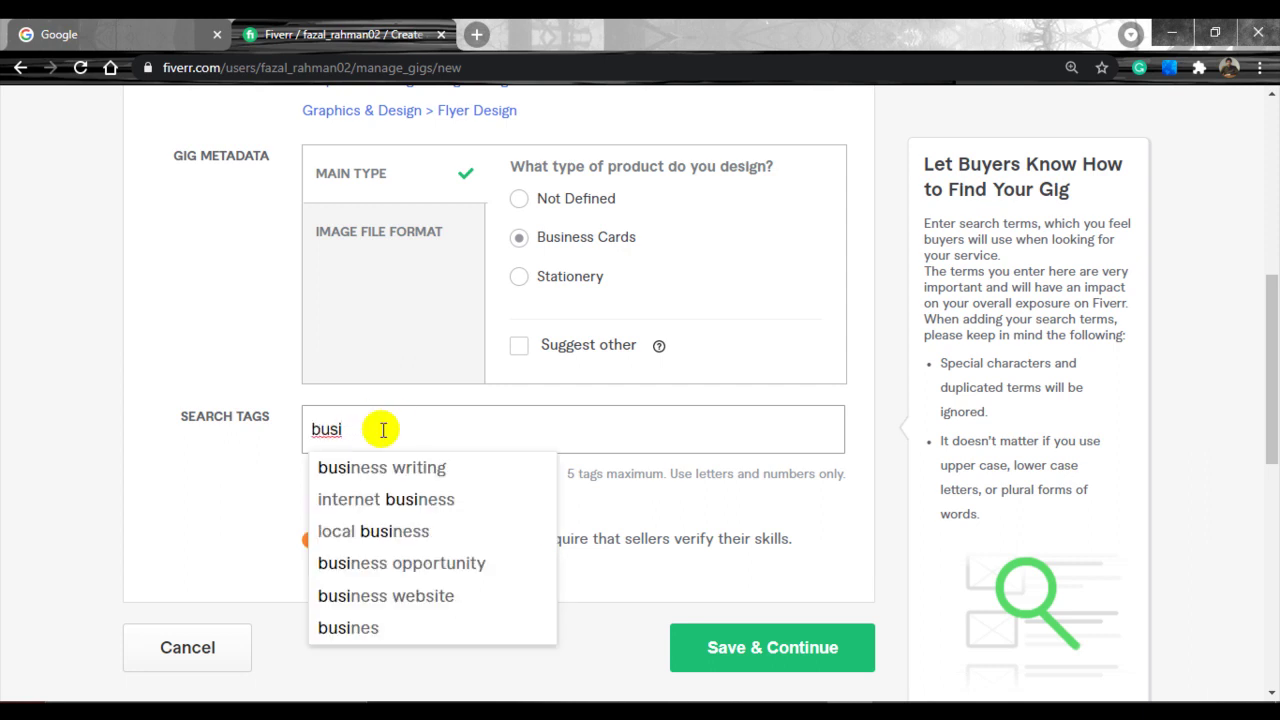
text(ness ca)
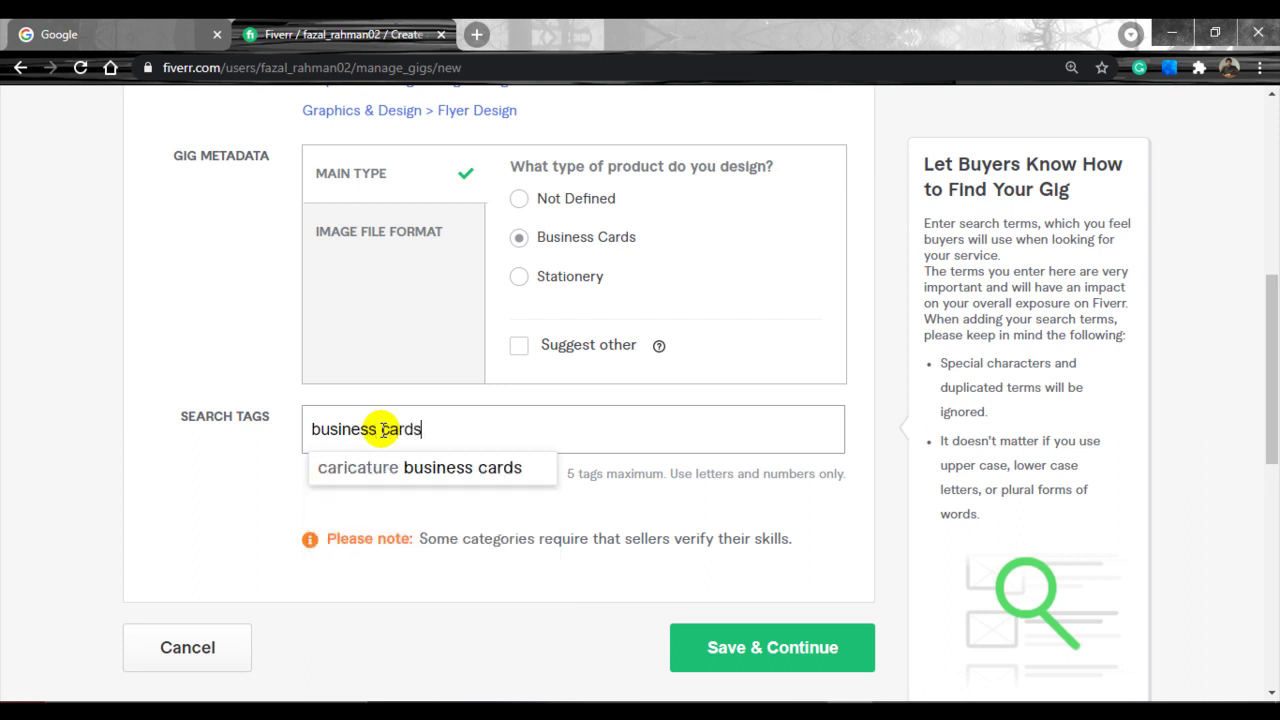
text(rds)
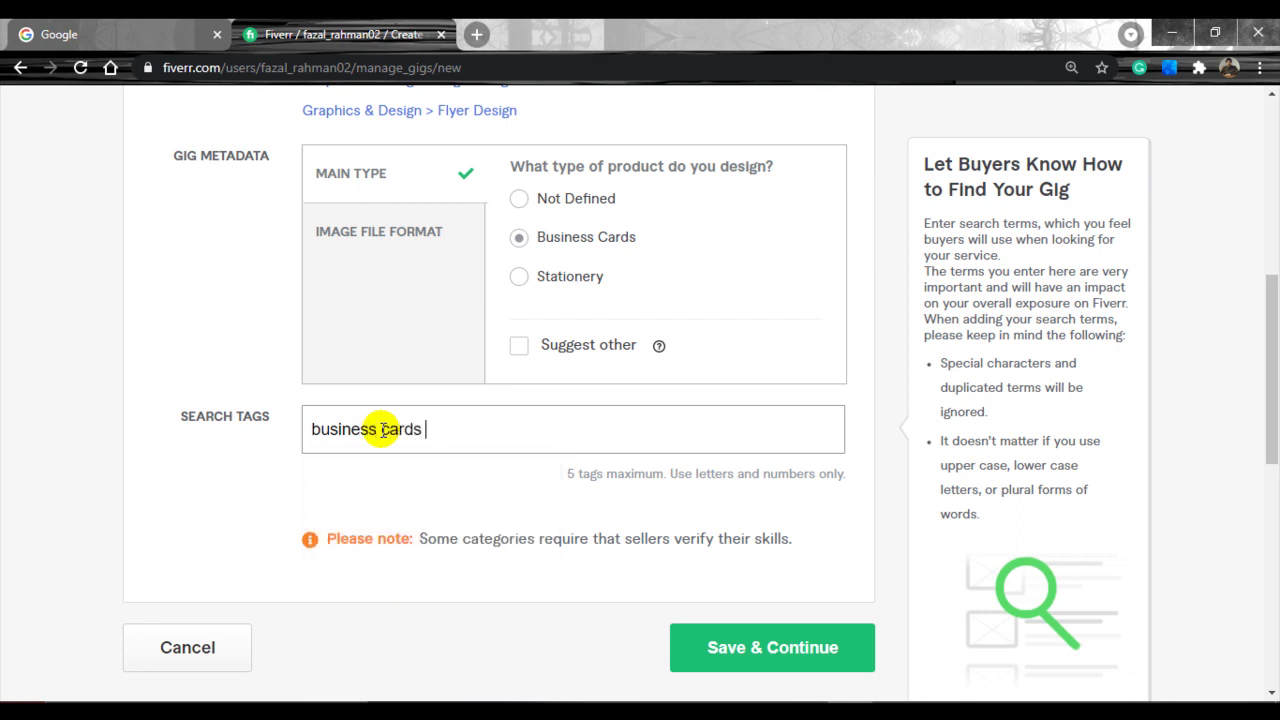
key(BackSpace)
key(Return)
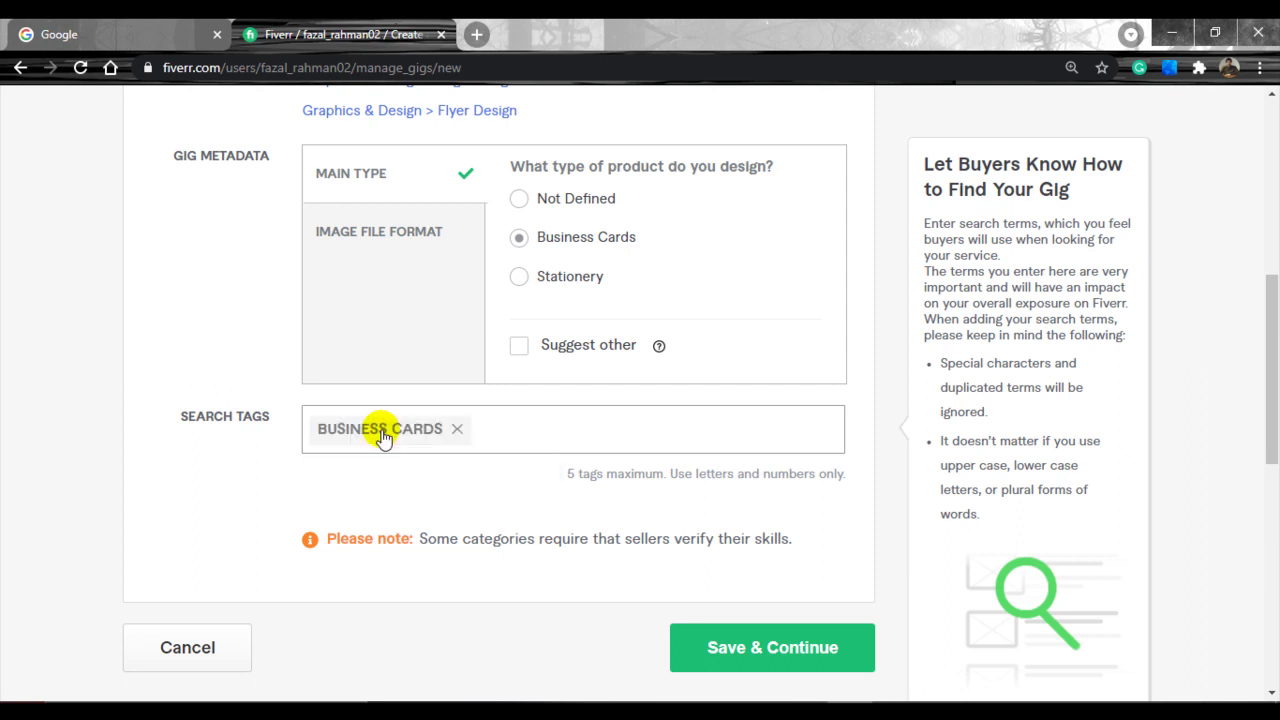
- Add the search tags "professional business cards" and "business cards design" and try to save the gig overview
text(professional business cards)
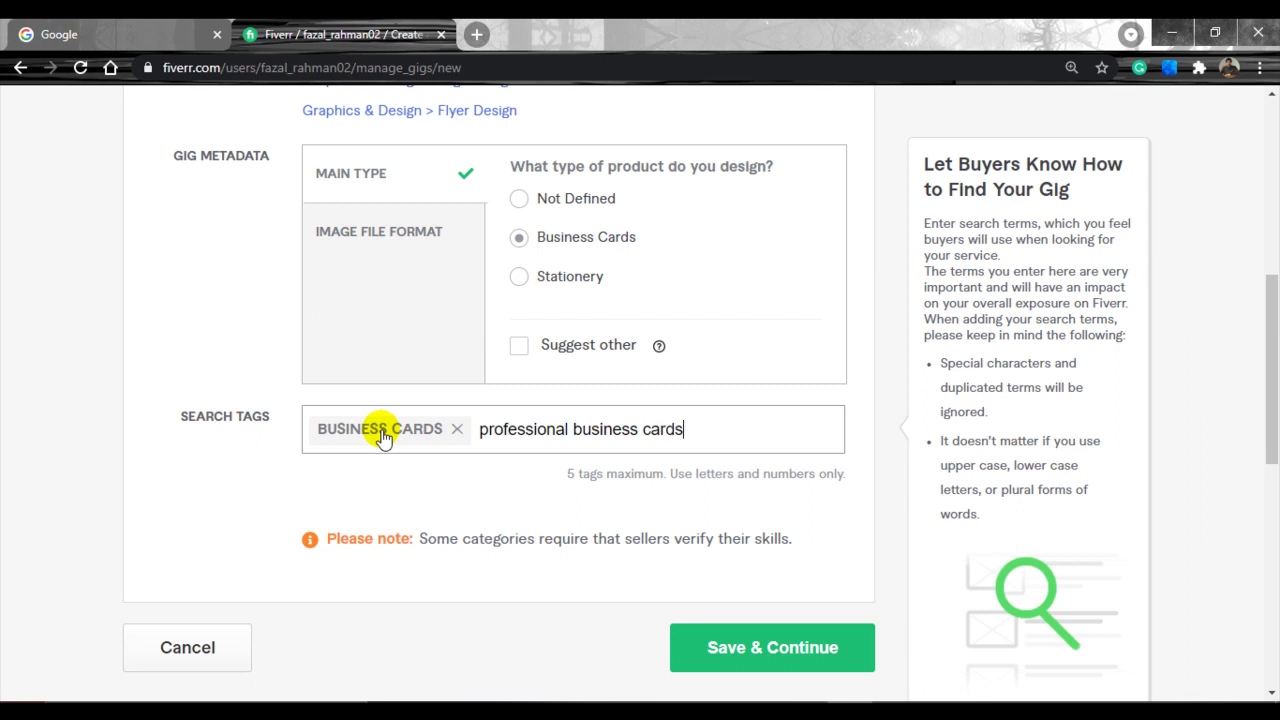
key(Return)
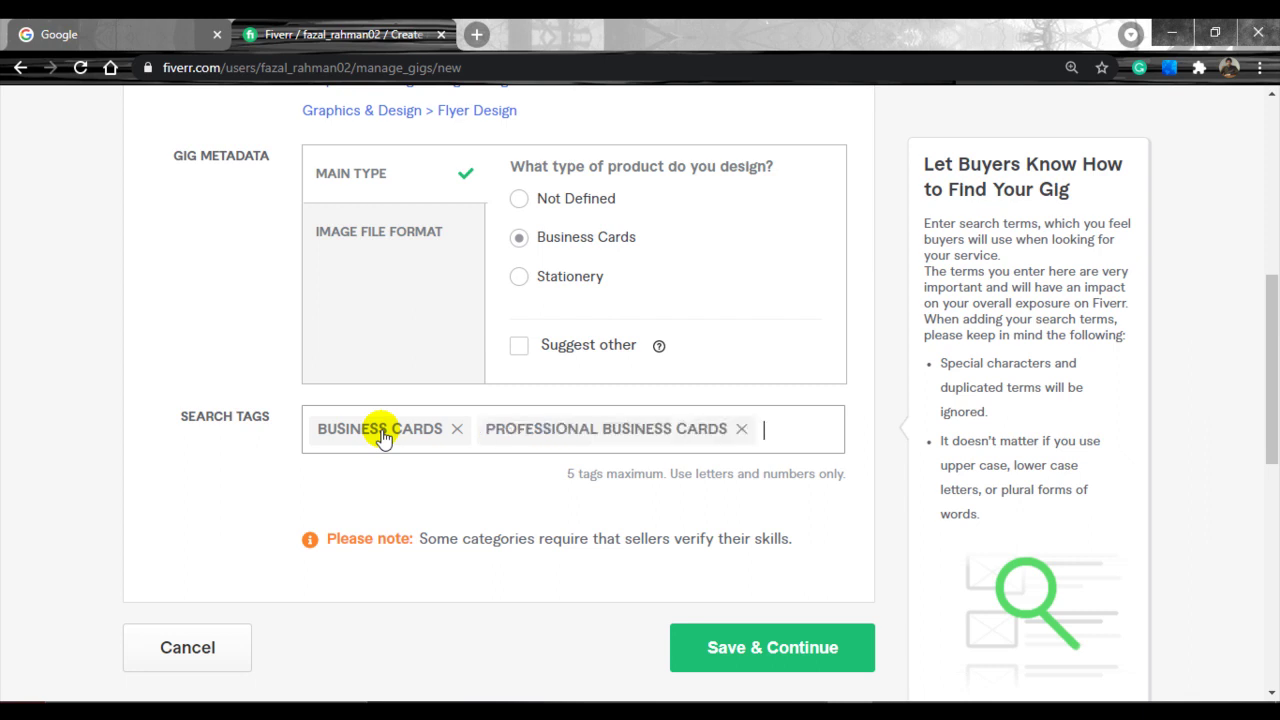
text(business)
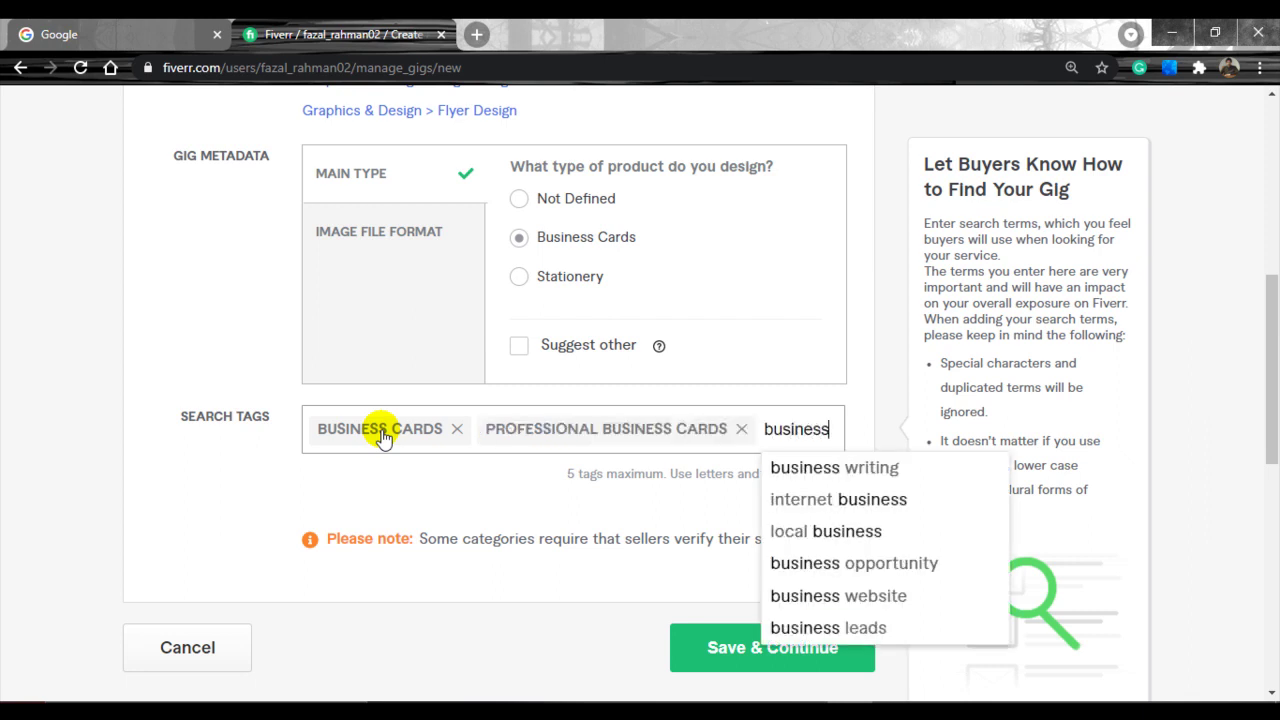
text( cards de)
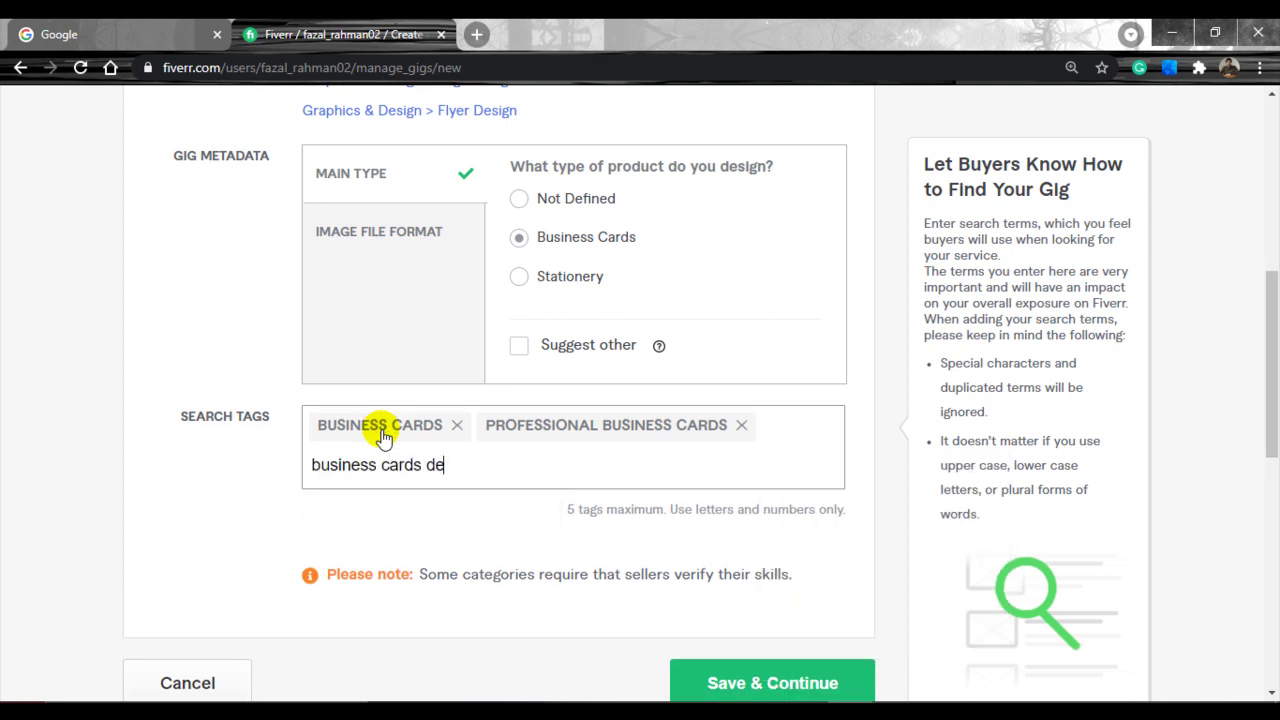
text(sign)
key(Return)
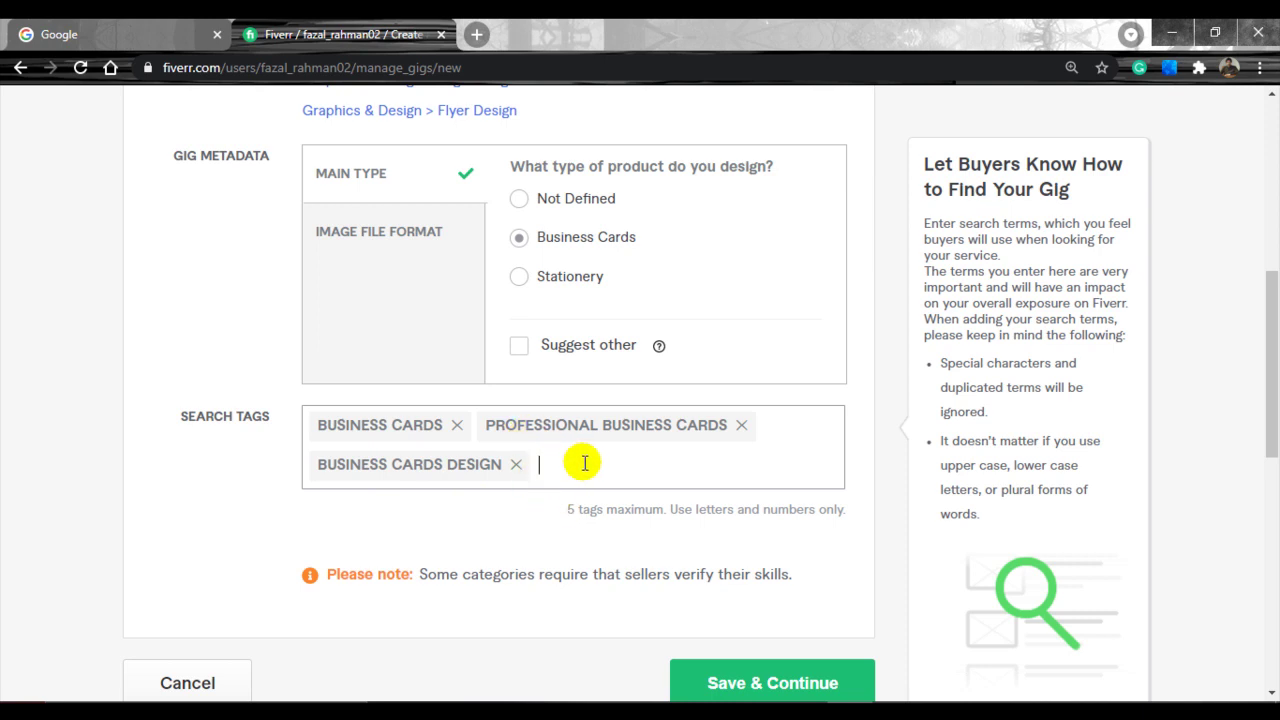
scroll(590, 460, down, 1)
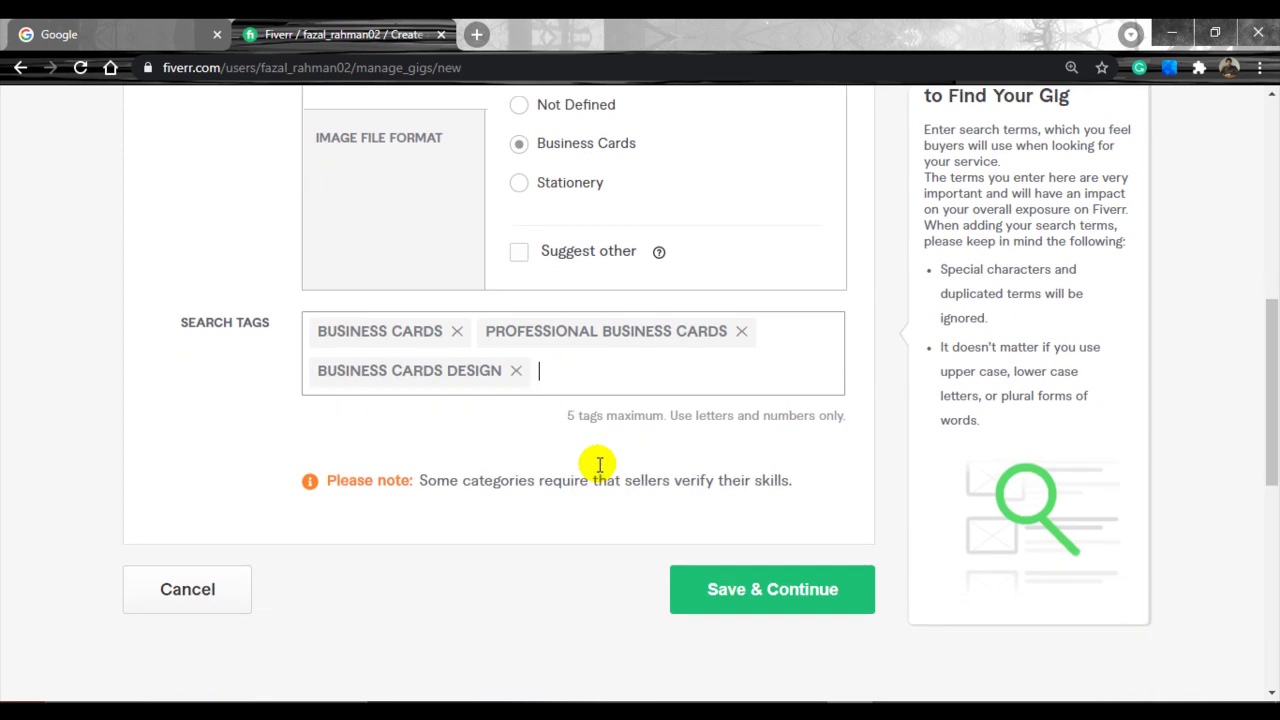
click(765, 595)
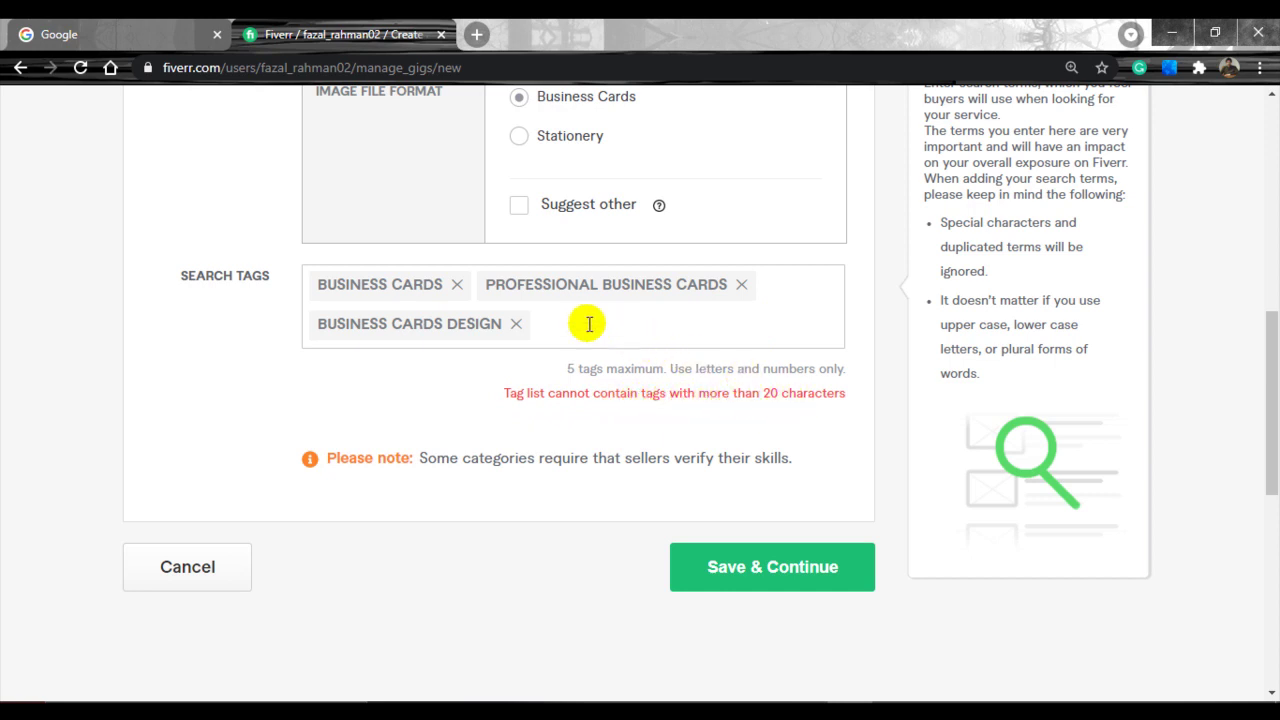
- Remove the "professional business cards" tag, retry saving, and remove the "business cards design" tag as well
click(742, 287)
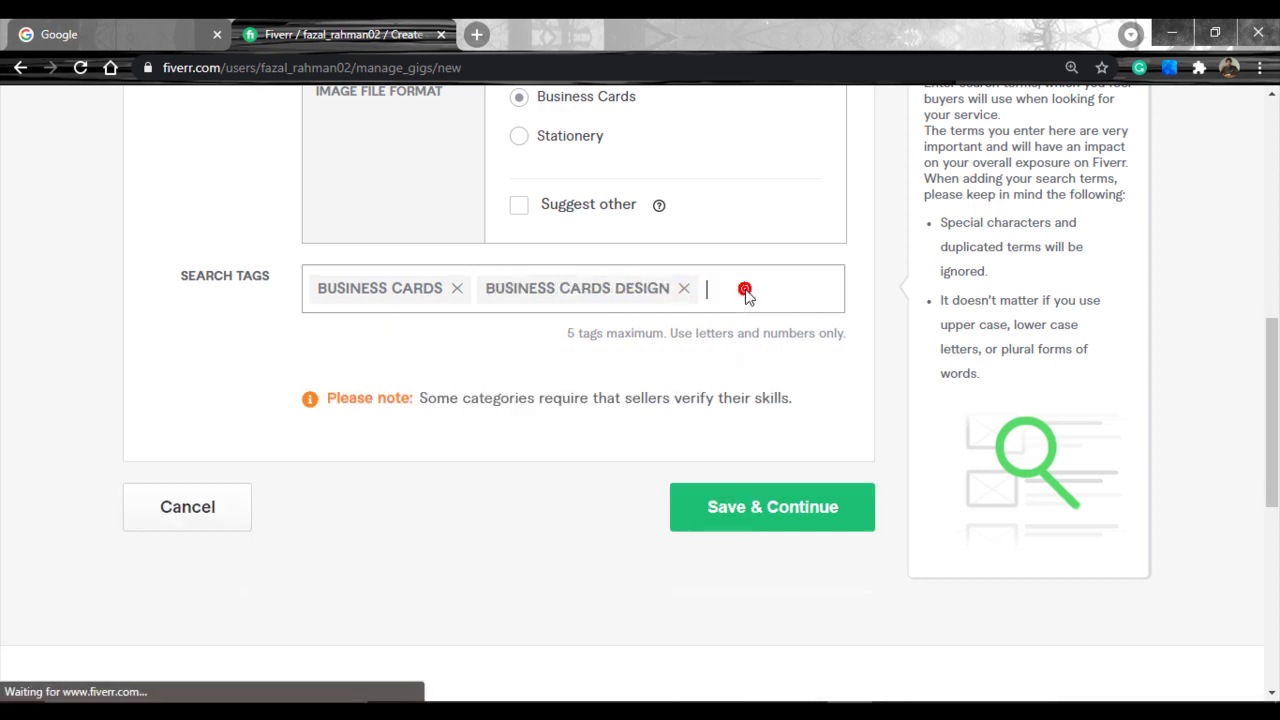
click(748, 513)
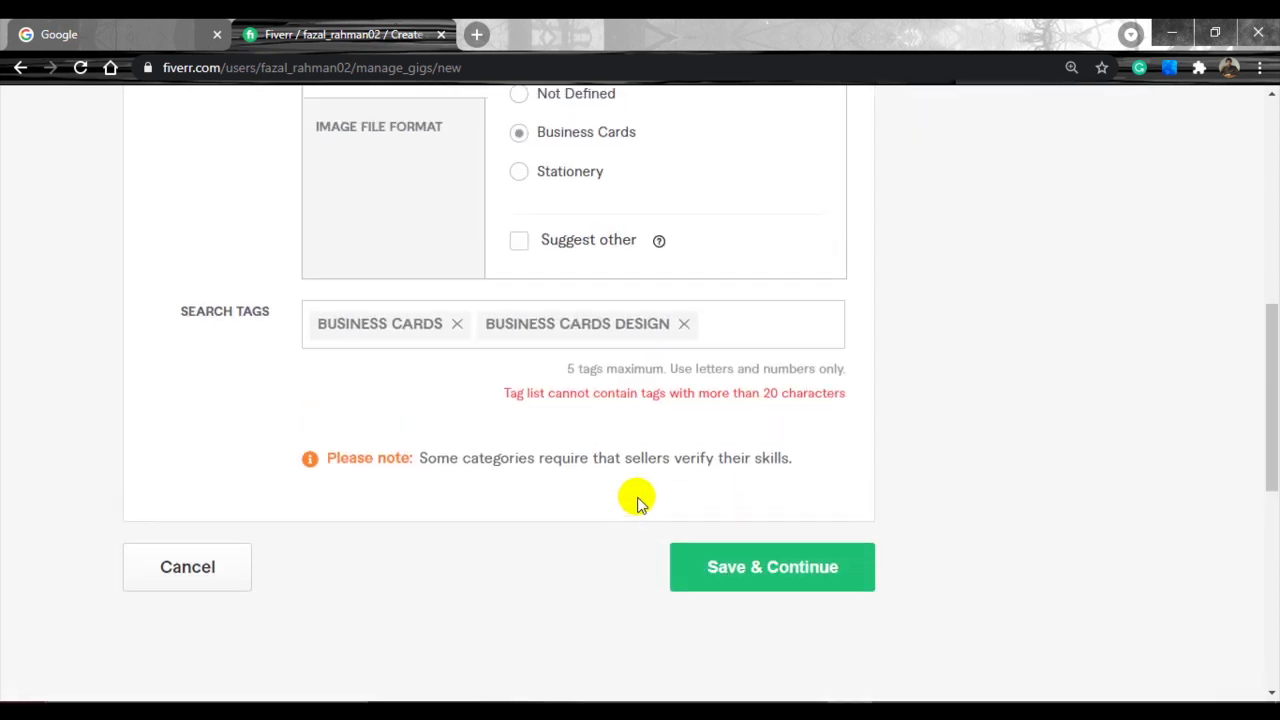
click(686, 328)
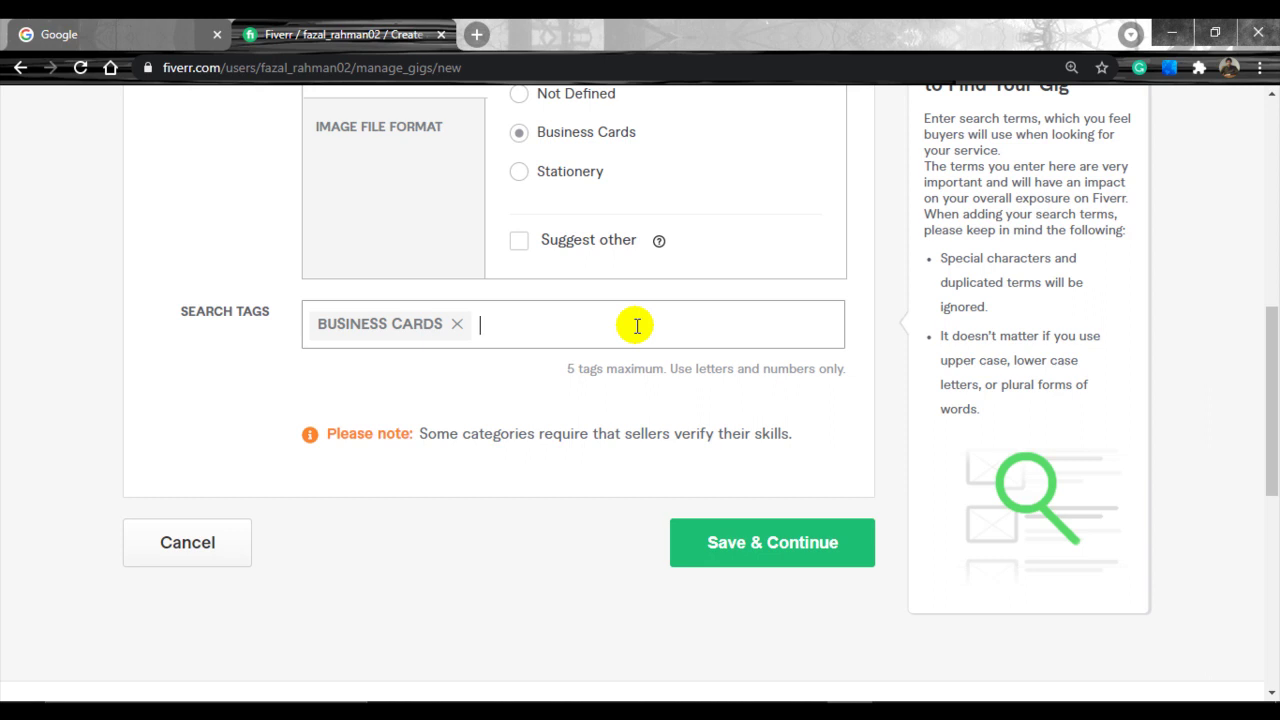
- Add the search tag "cards design" and save the overview to continue to the gig's pricing packages
text(cards design)
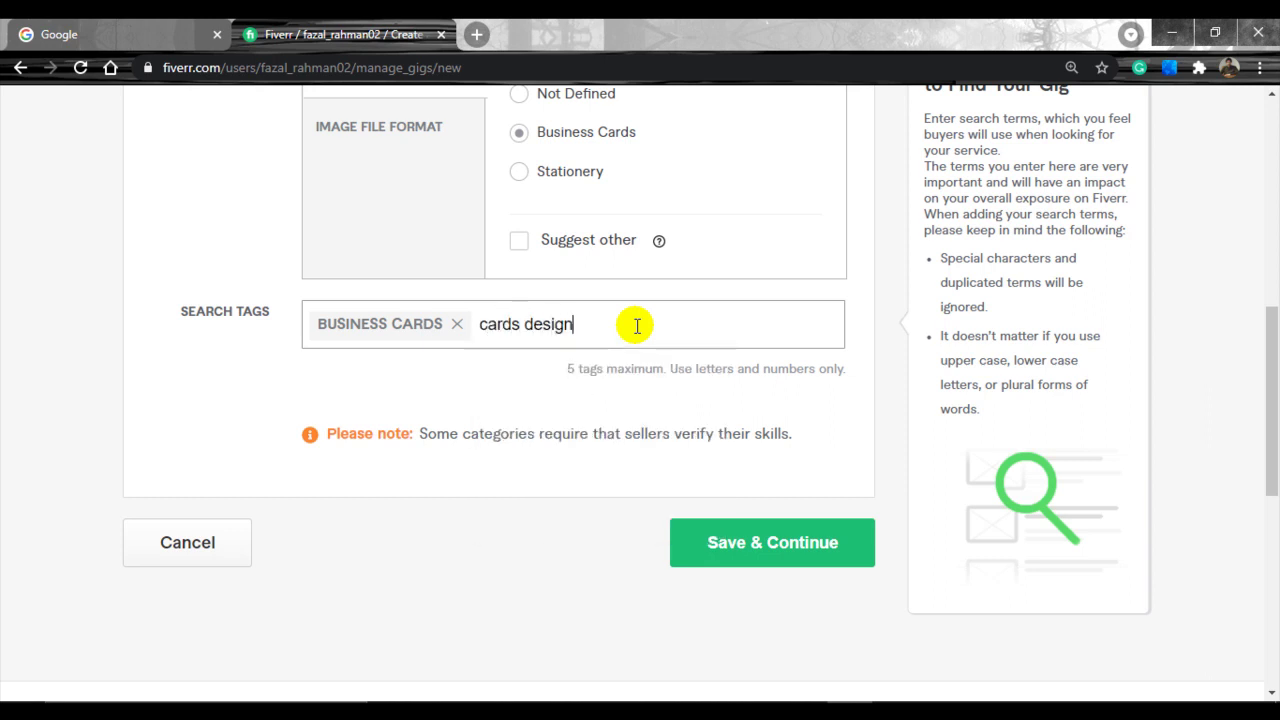
key(Return)
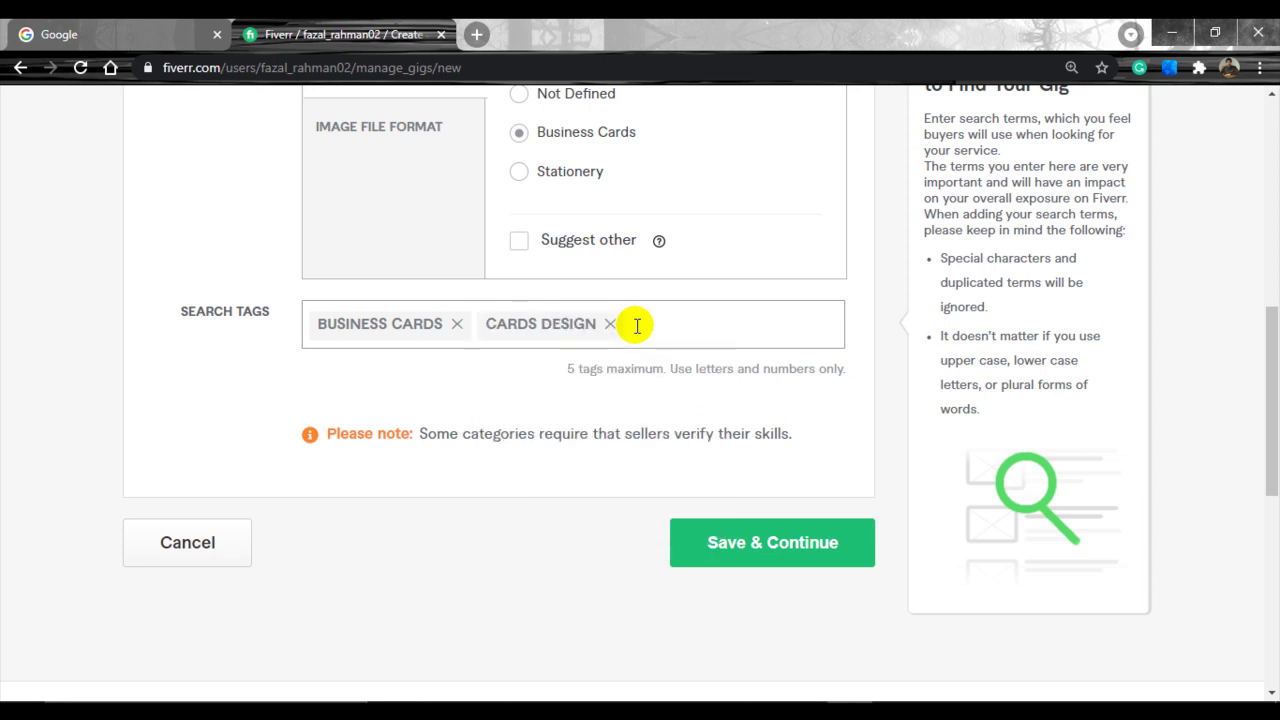
click(766, 558)
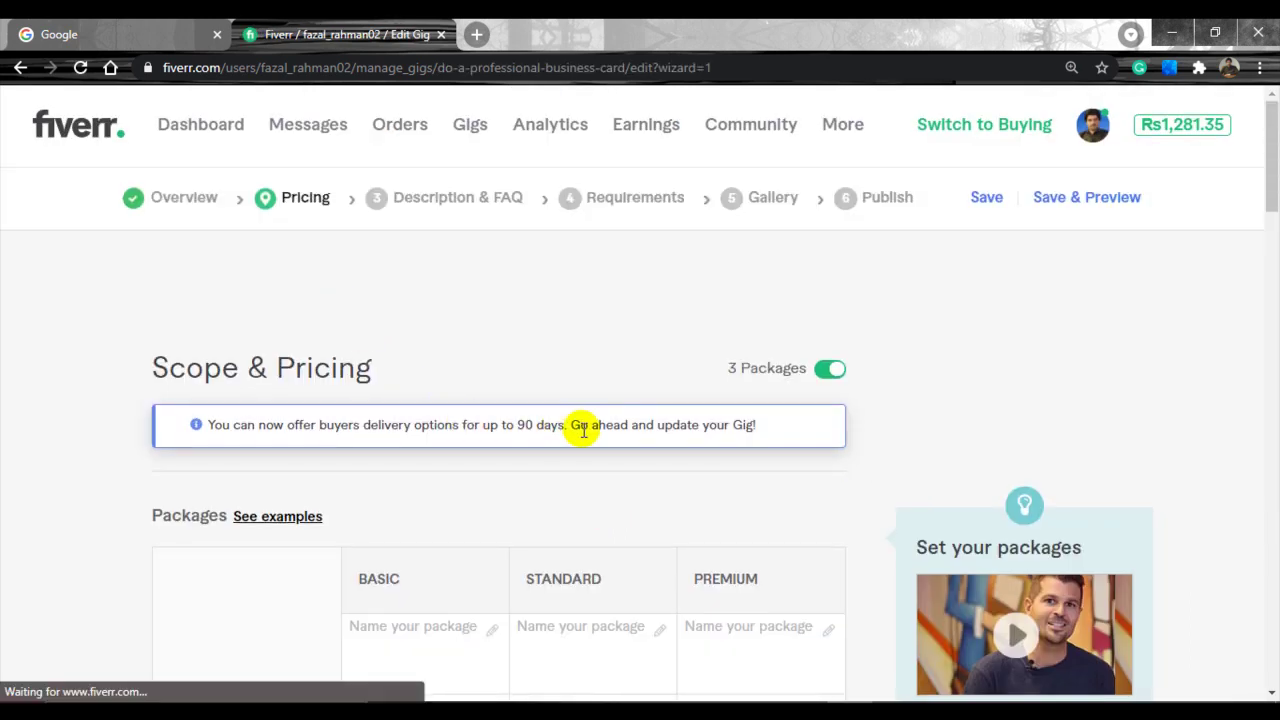
scroll(508, 429, down, 2)
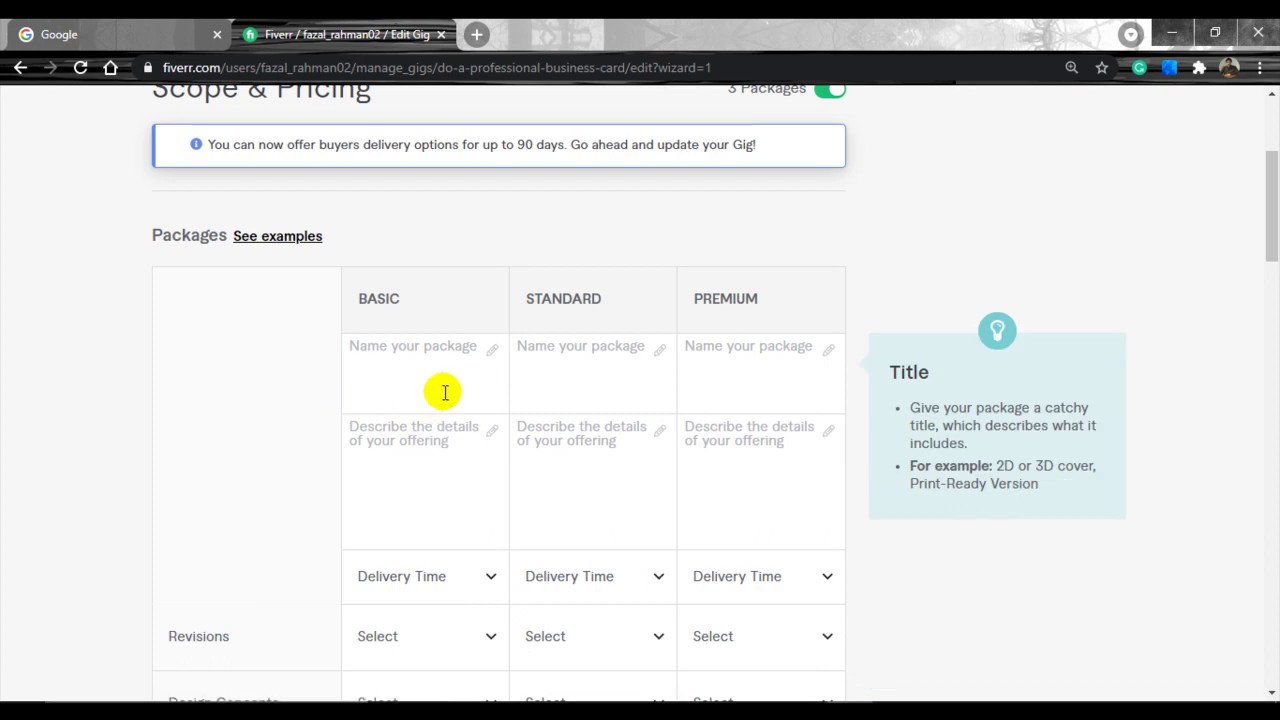
- Name the Basic, Standard and Premium packages "Starter", "Standard" and "Premium"
scroll(446, 391, up, 1)
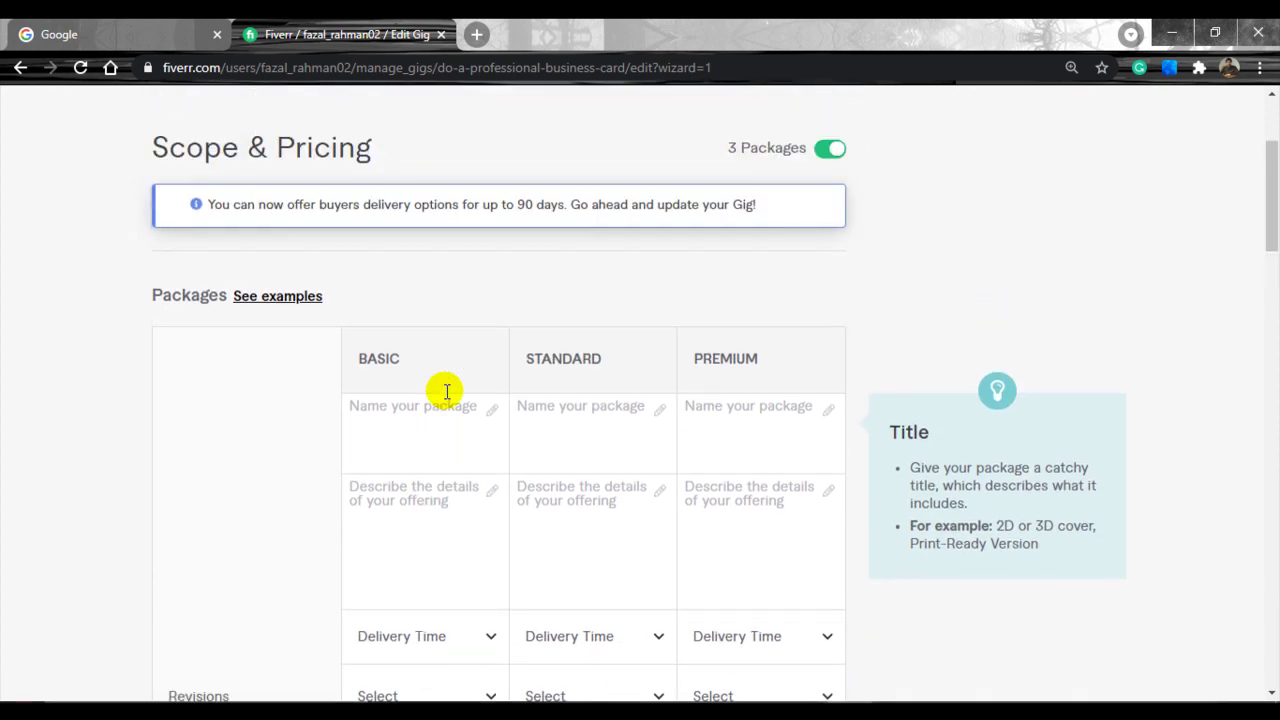
scroll(434, 443, down, 1)
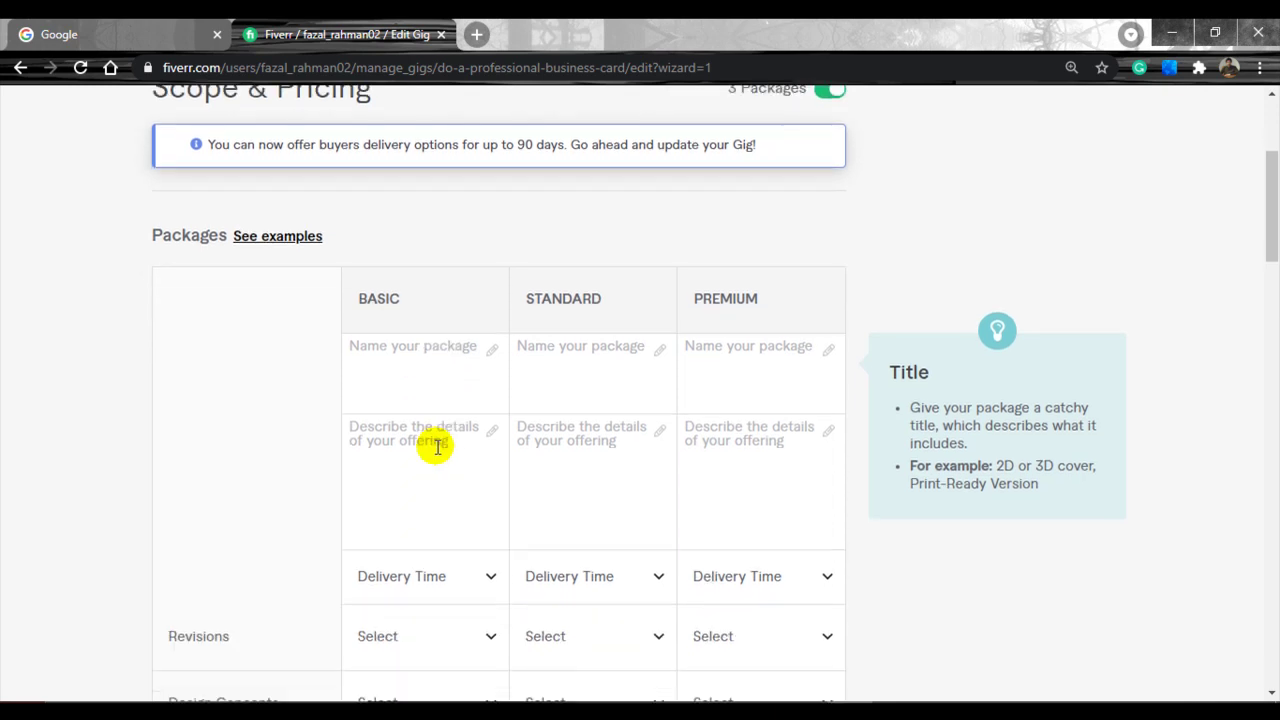
click(418, 362)
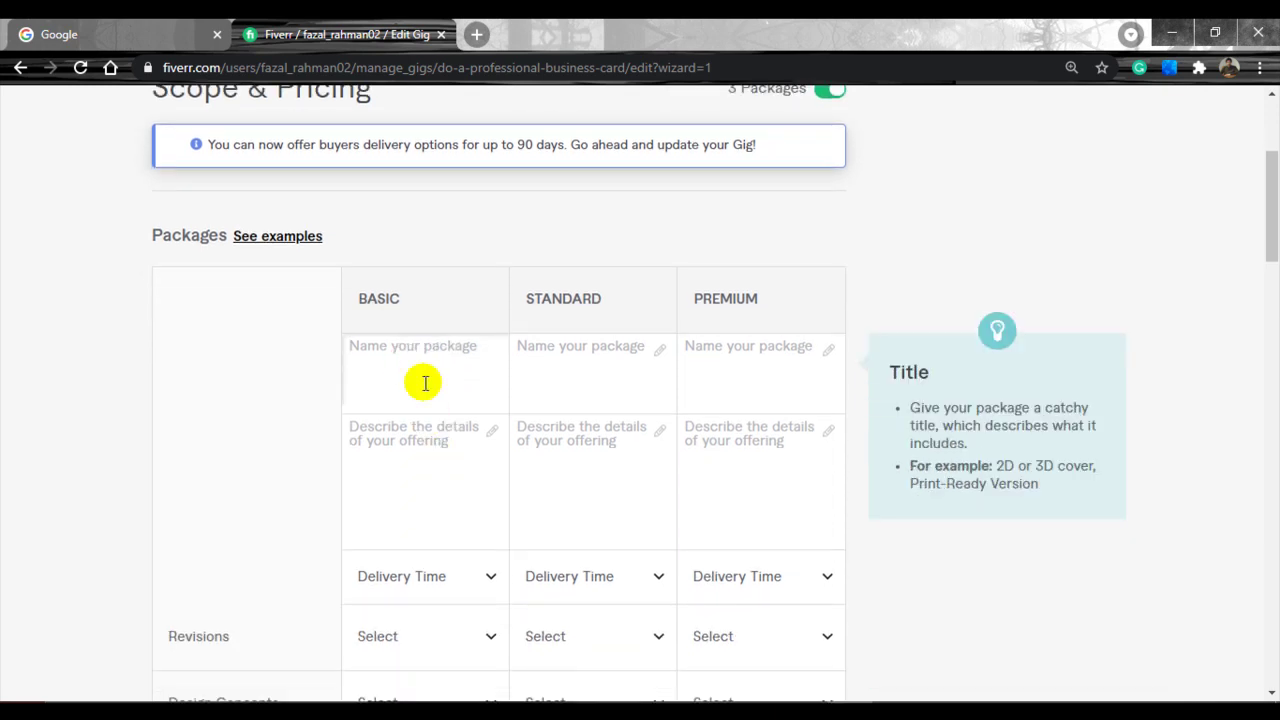
text(Starter)
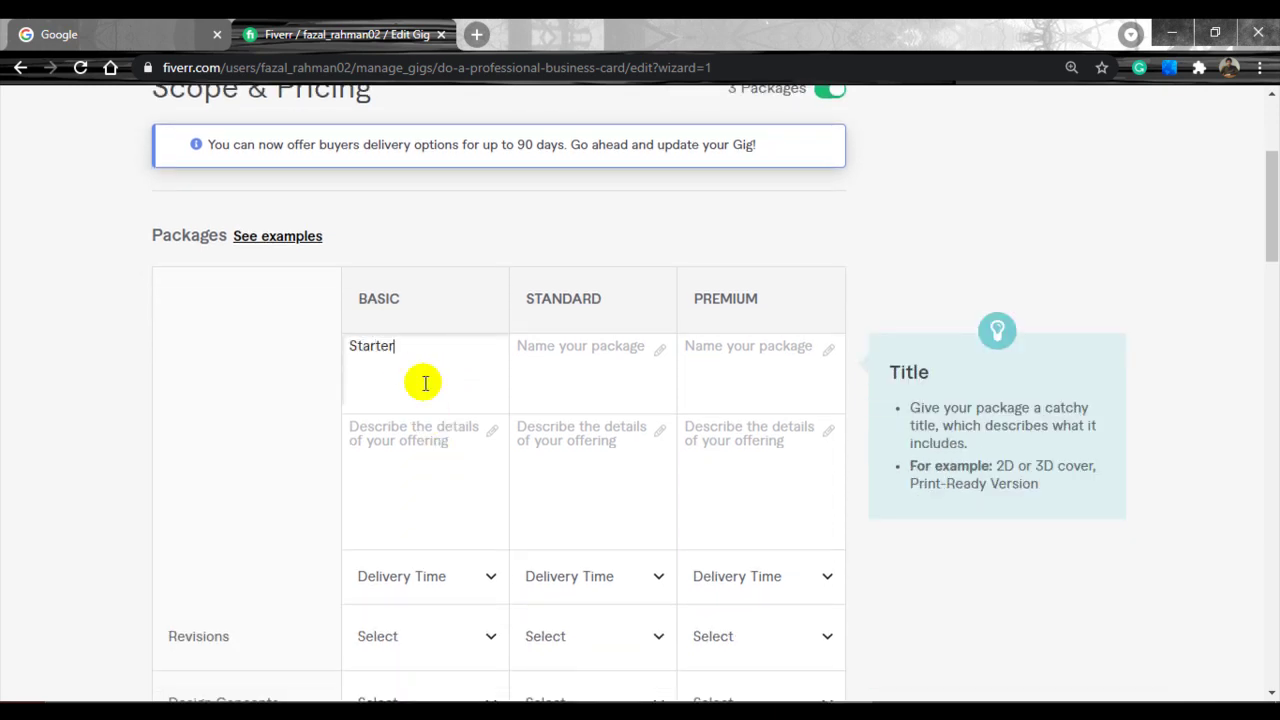
key(Tab)
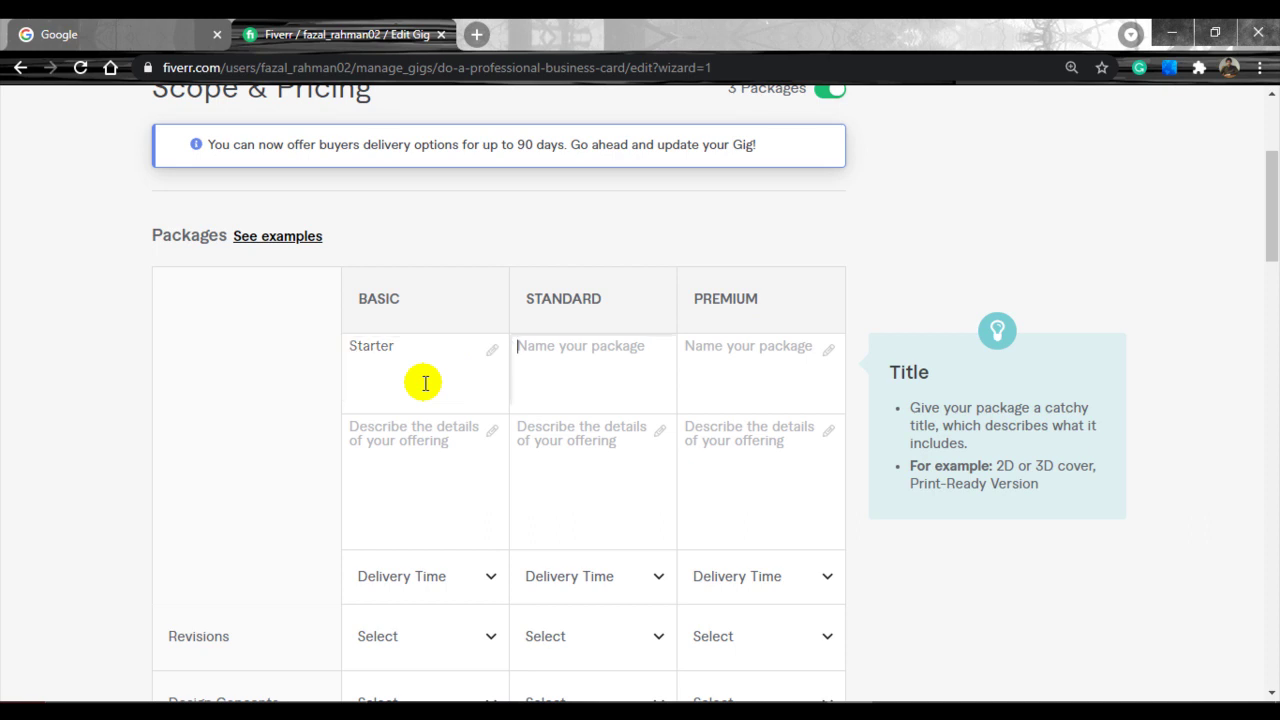
text(Standard)
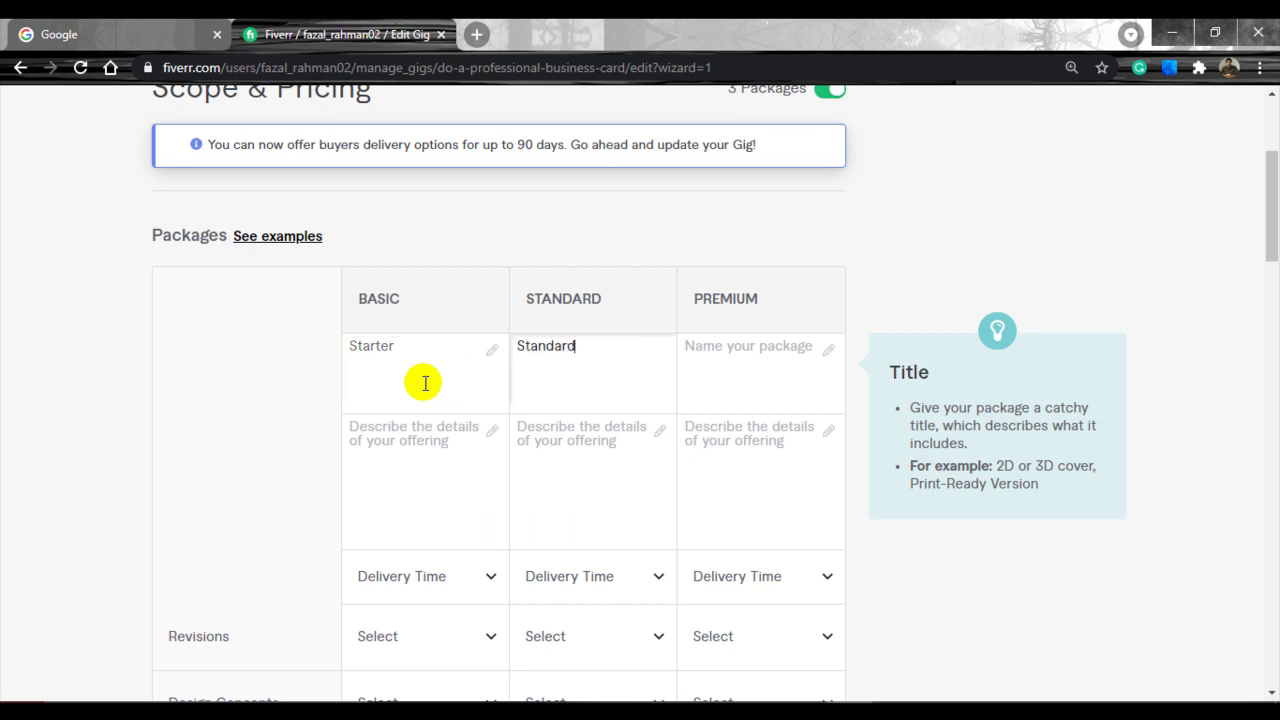
key(Tab)
text(Pre)
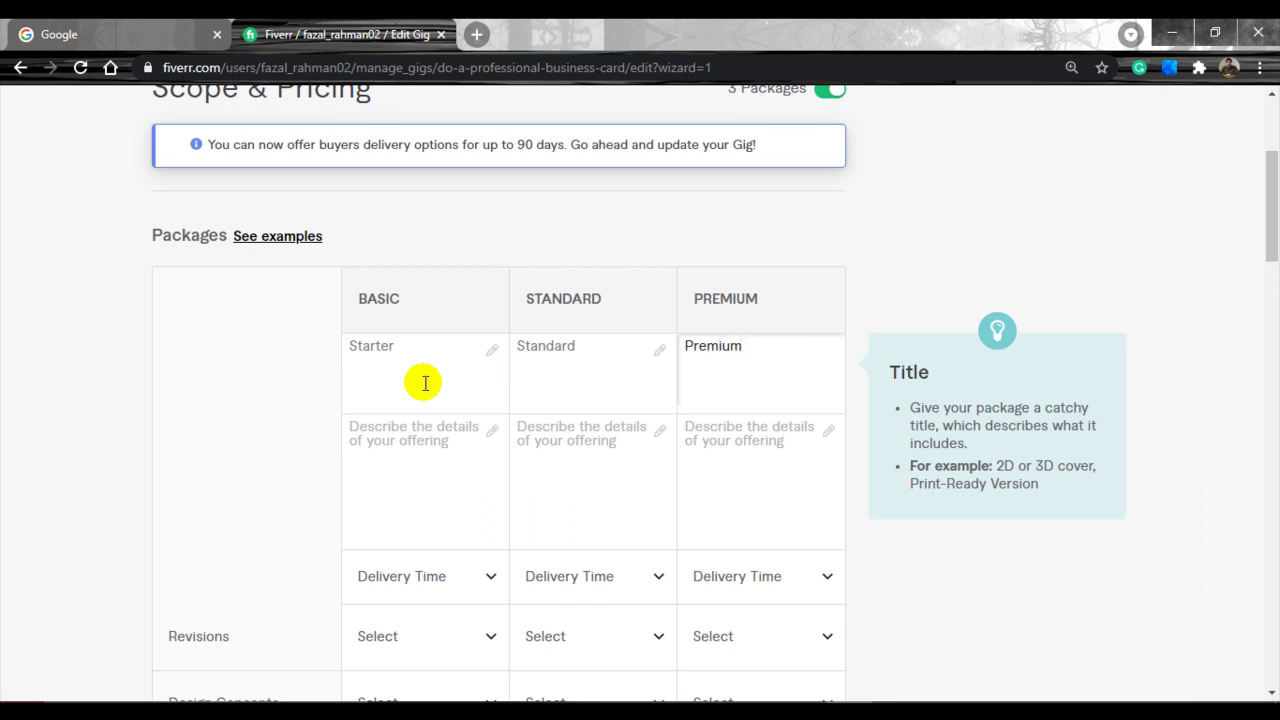
- Describe the Basic package as "2 concepts/designs", Standard as "3 concepts /designs" and Premium as "4 designs cards"
click(415, 435)
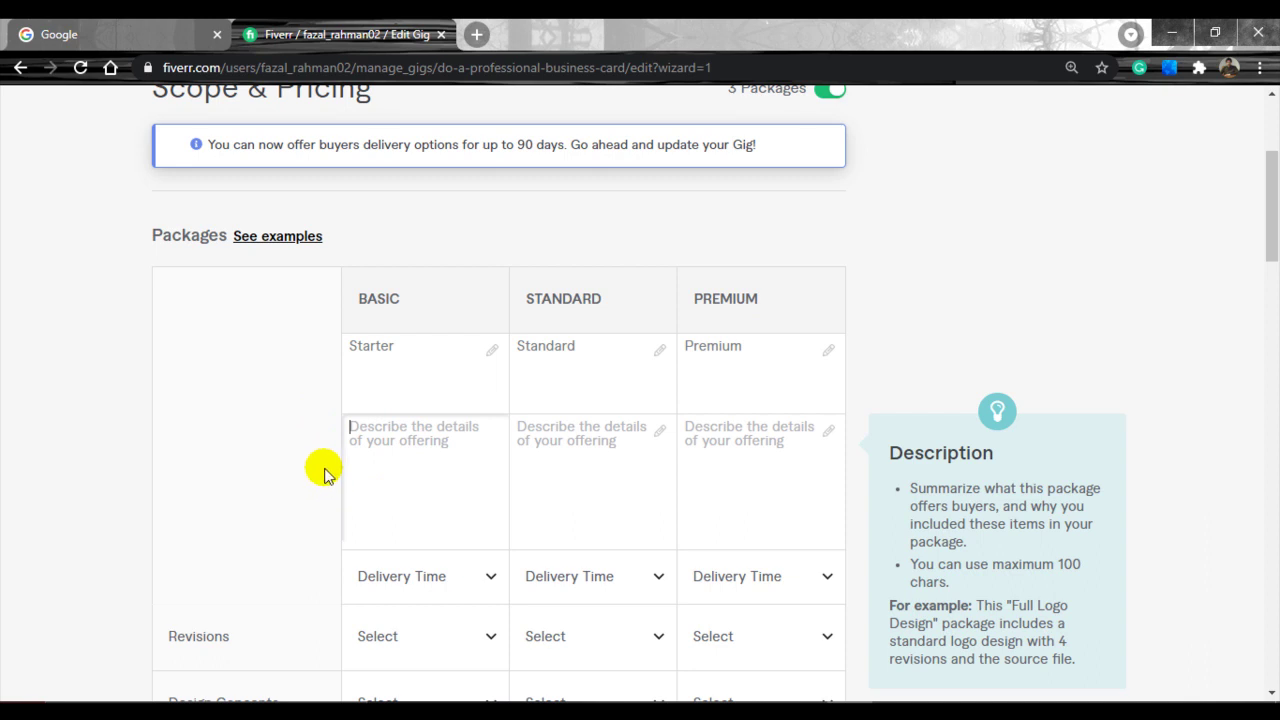
text(2 concepts/designs)
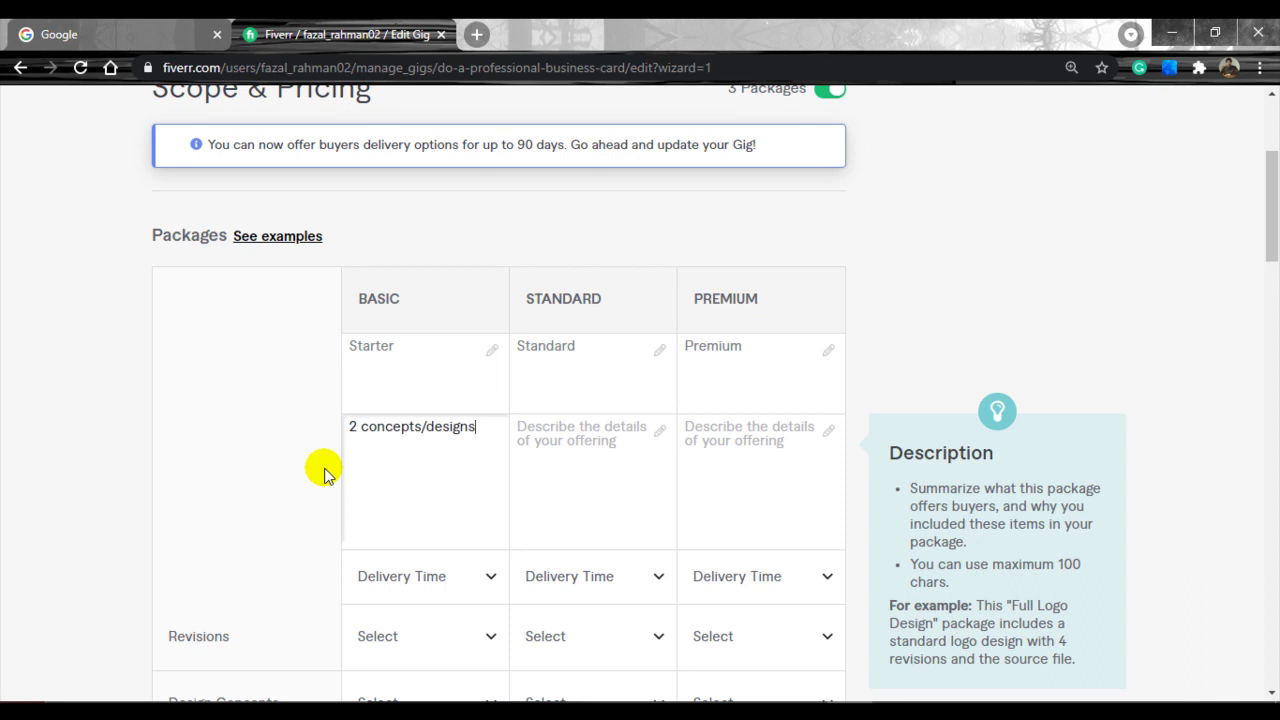
click(566, 436)
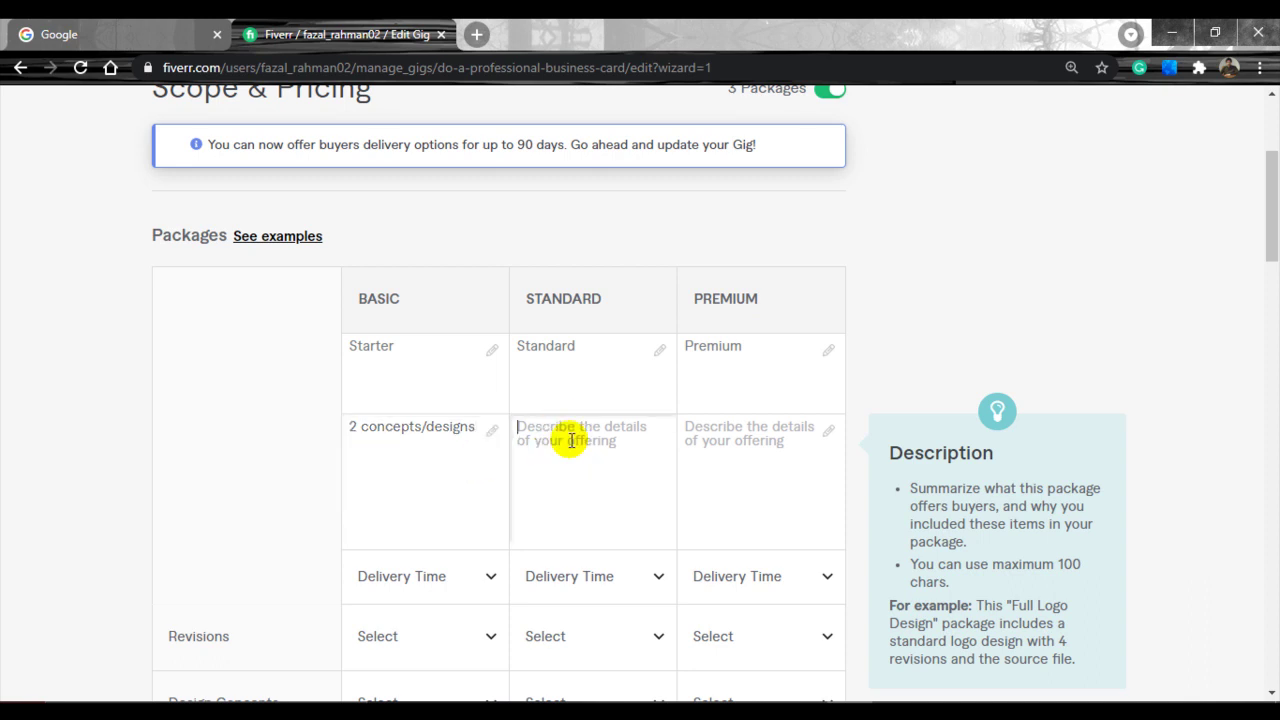
text(3 concepts /designs)
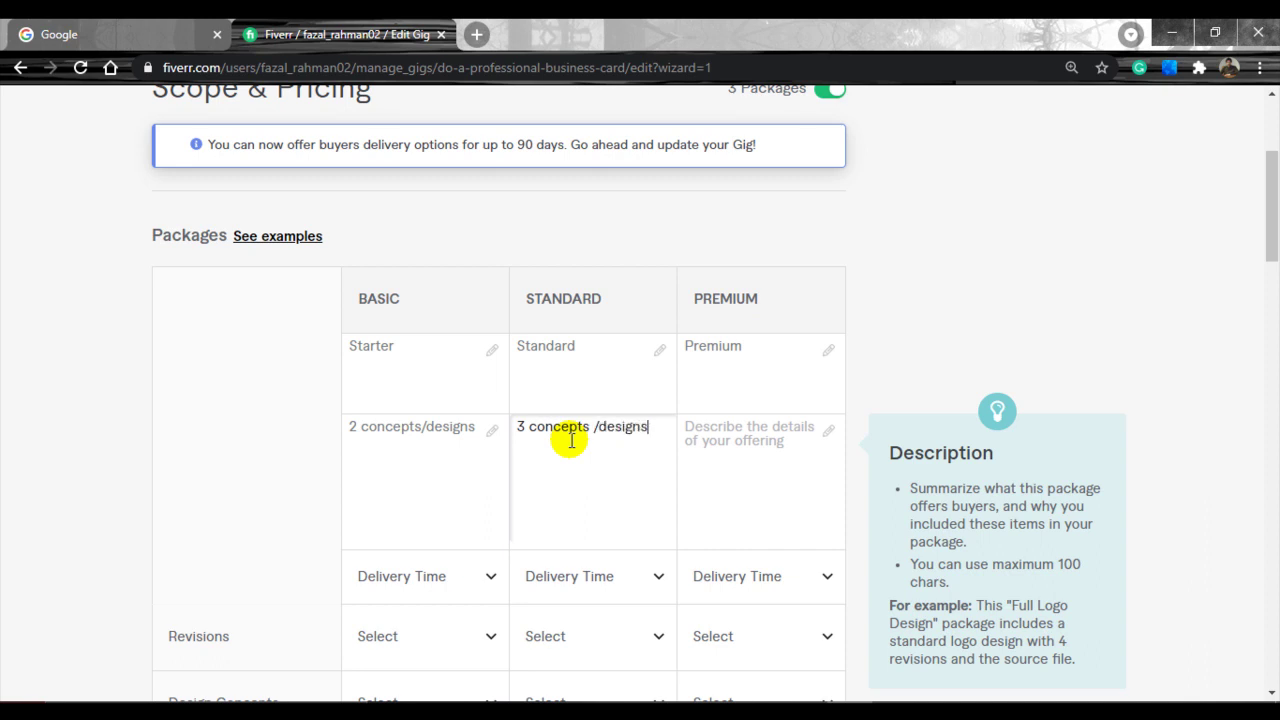
key(Tab)
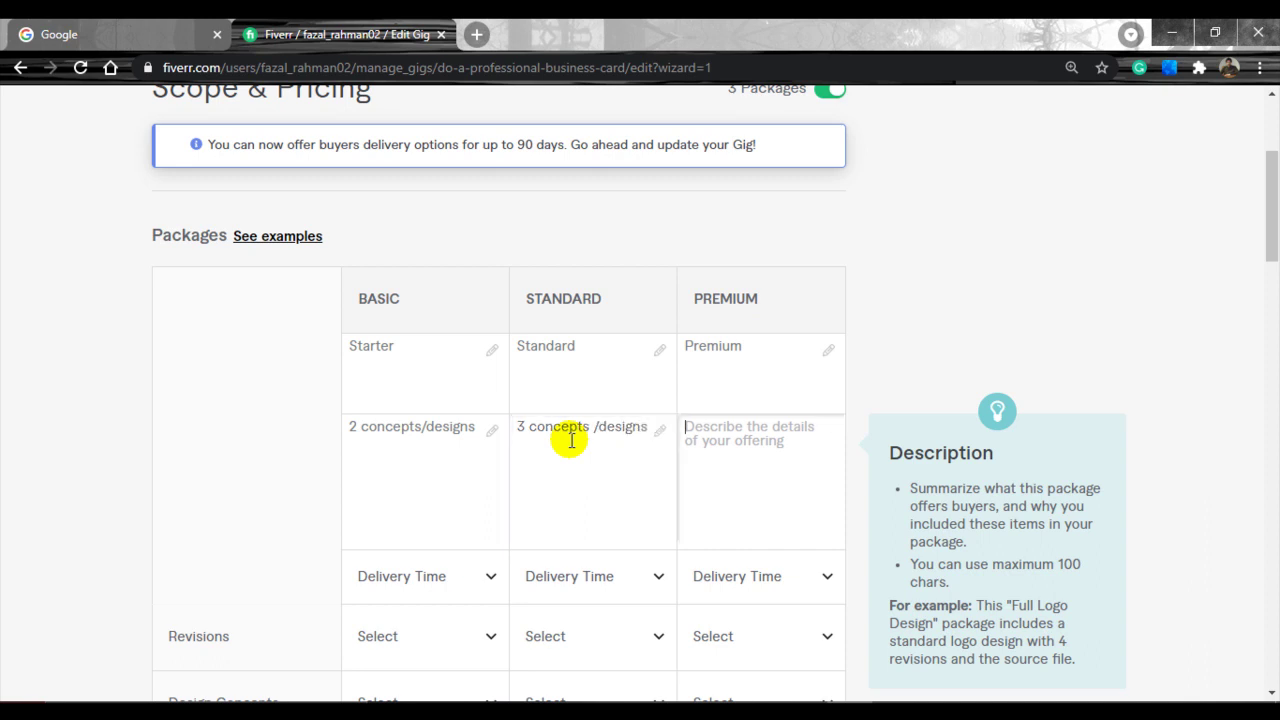
text(4 designs cards)
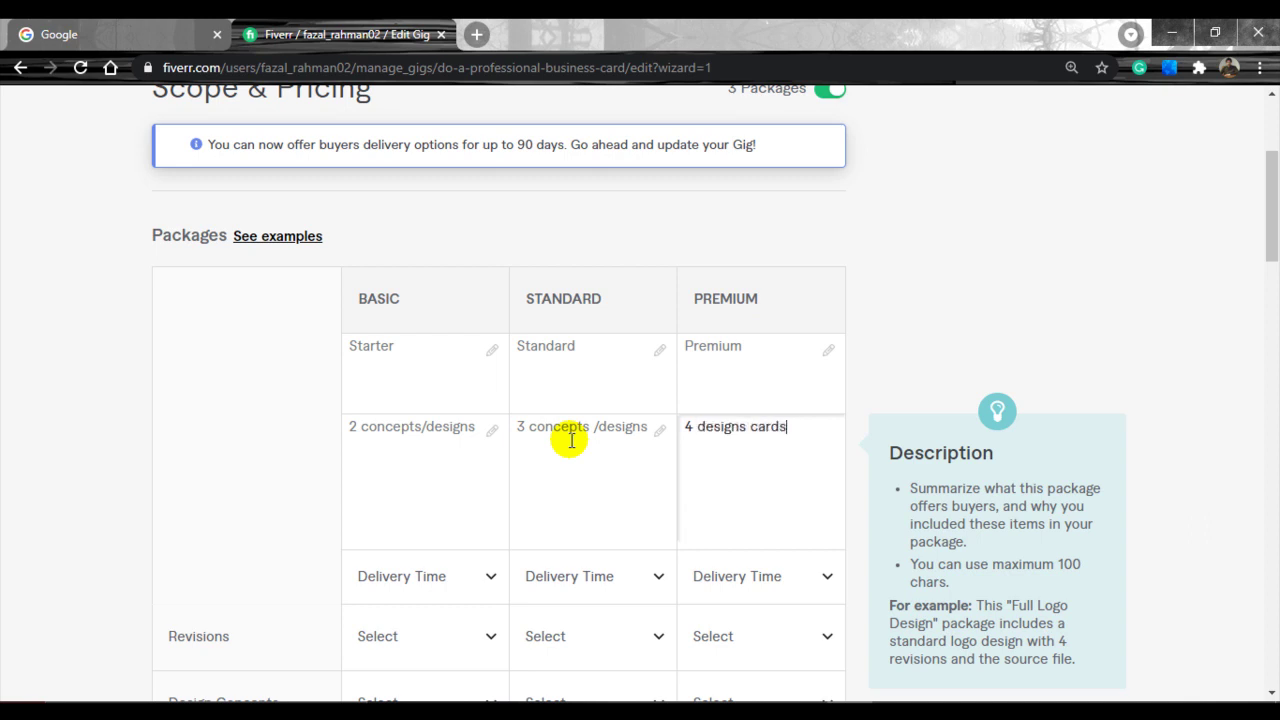
- Set the delivery time to 2 days for Basic, 3 days for Standard and 4 days for Premium
scroll(497, 527, down, 1)
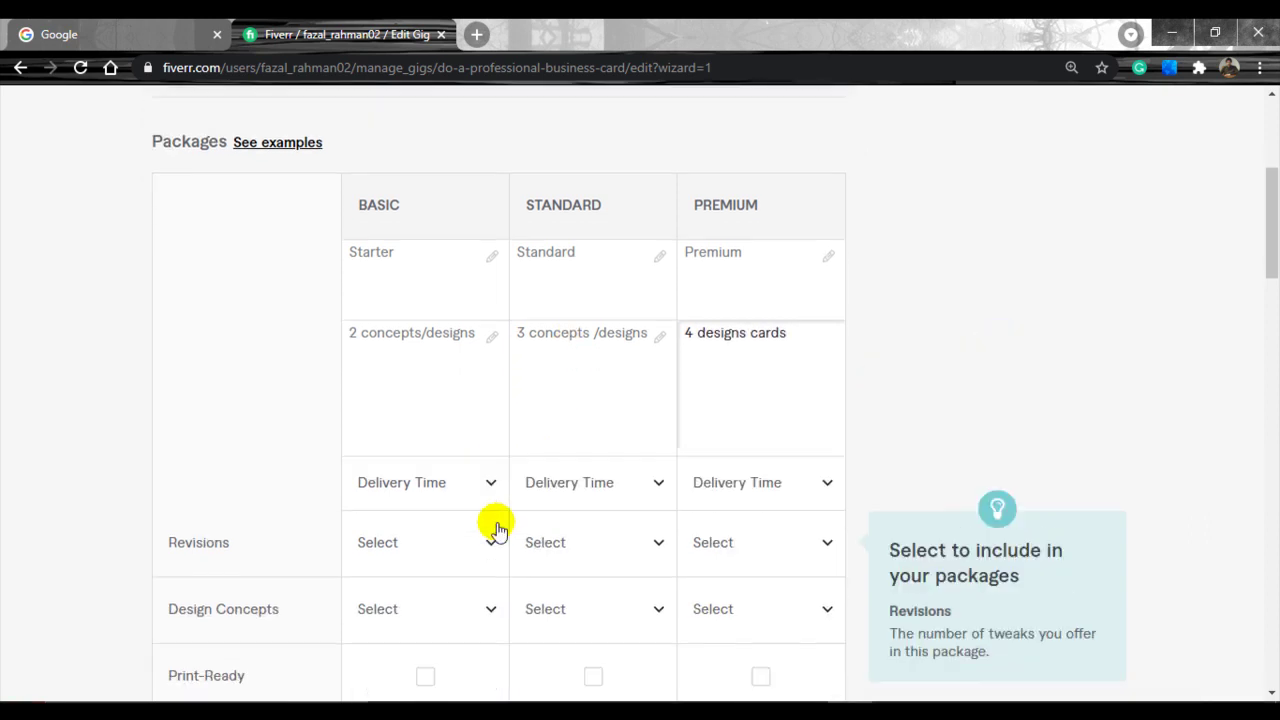
click(489, 489)
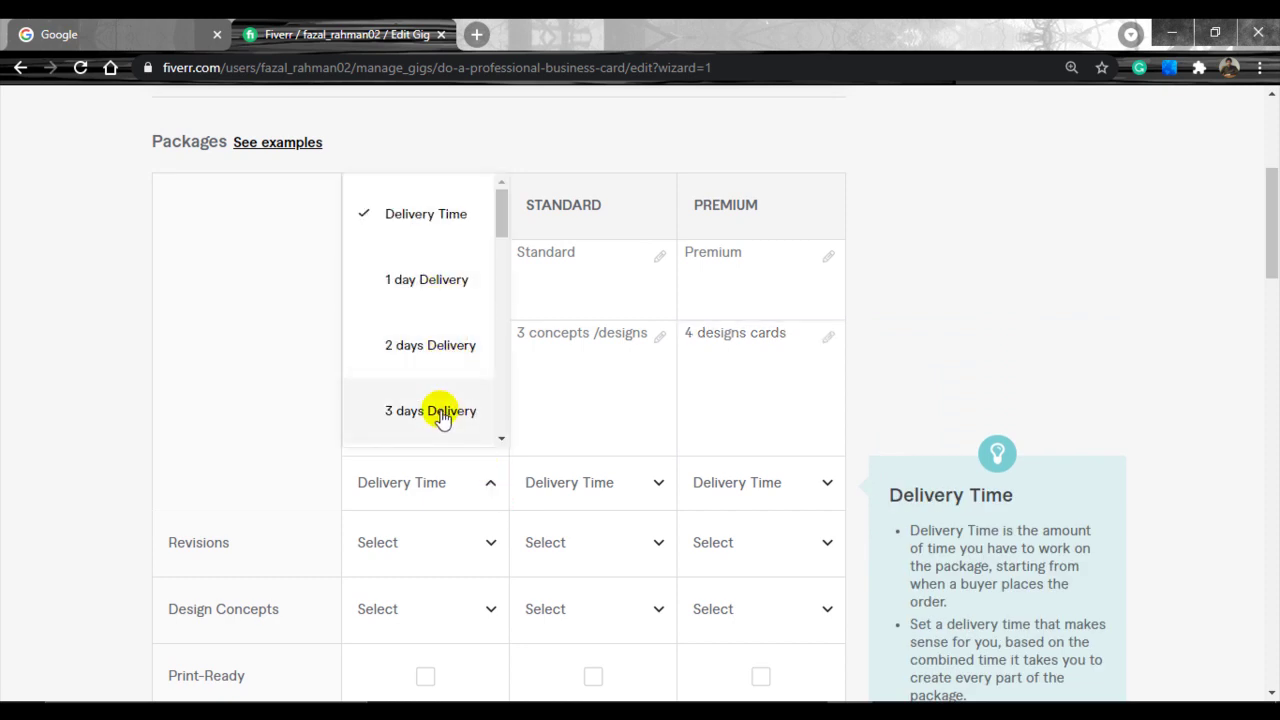
click(437, 279)
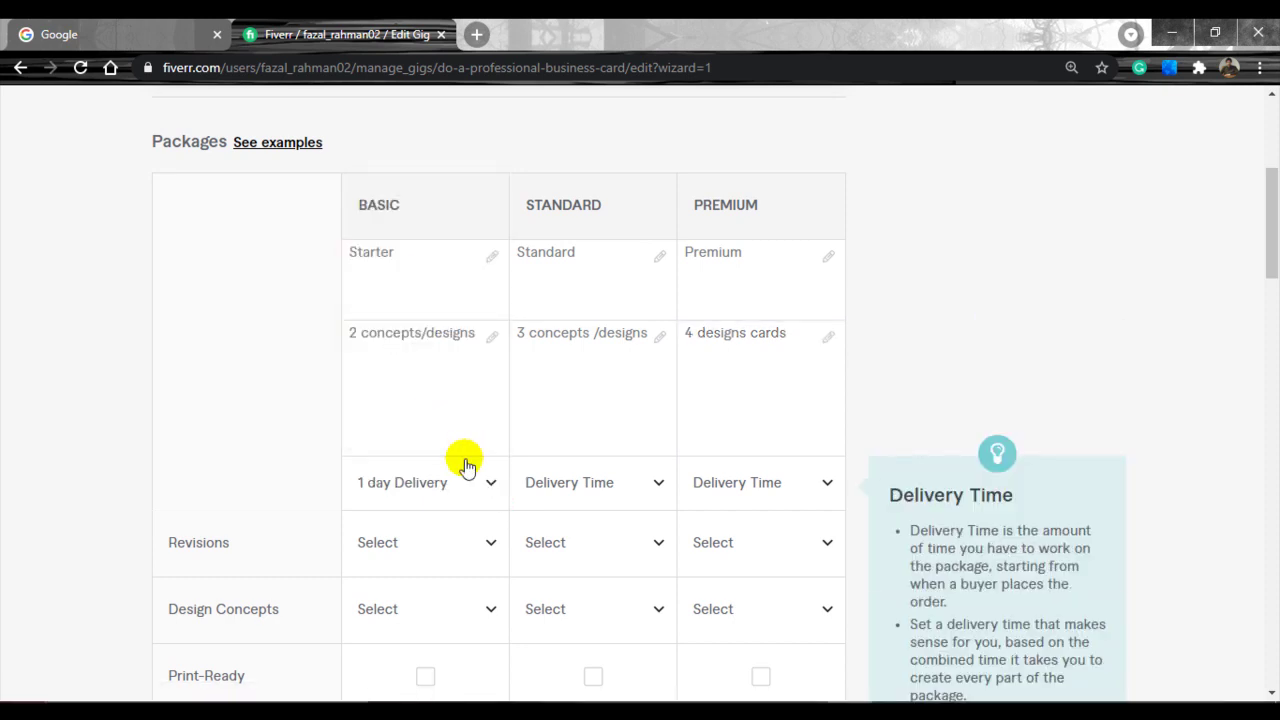
click(658, 484)
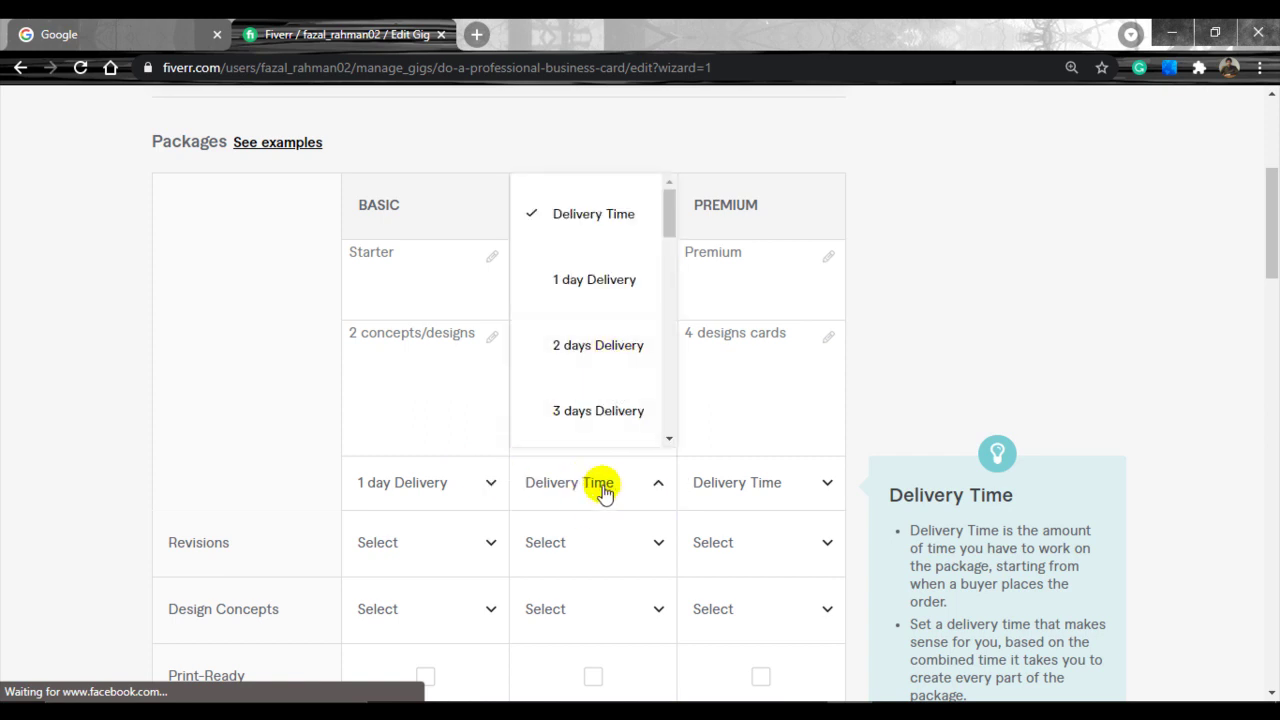
click(622, 400)
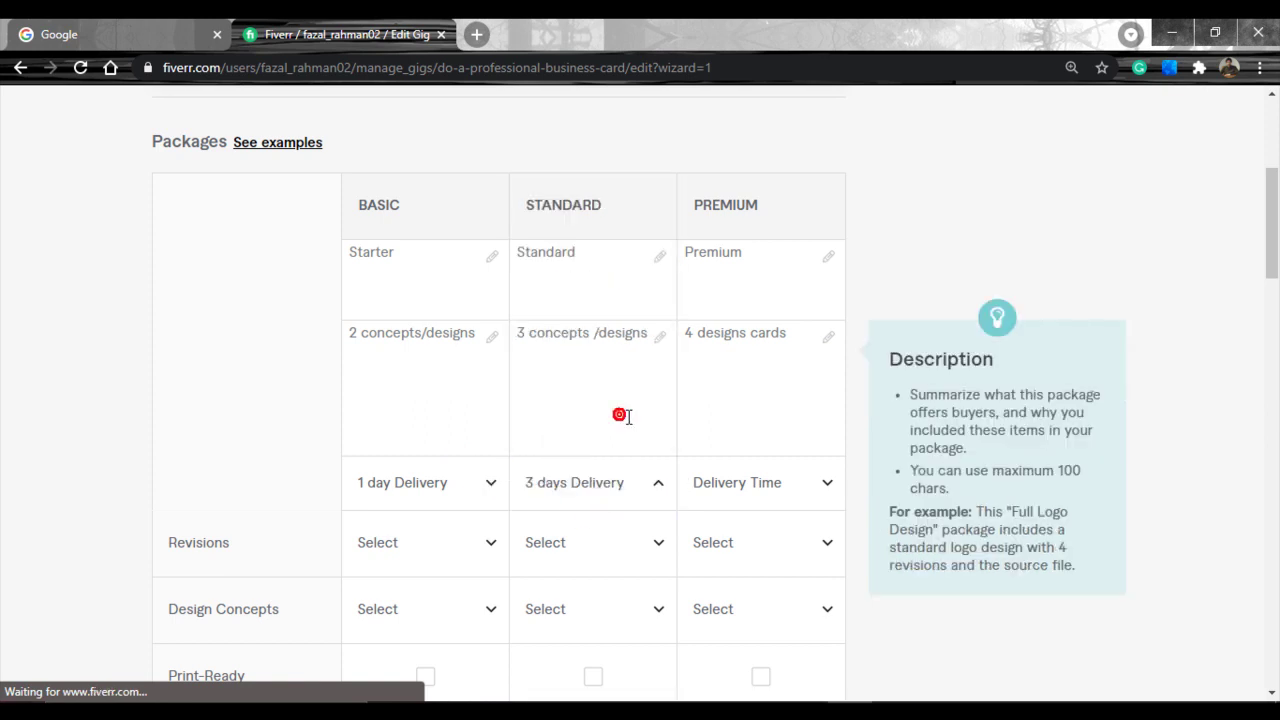
click(822, 486)
click(838, 439)
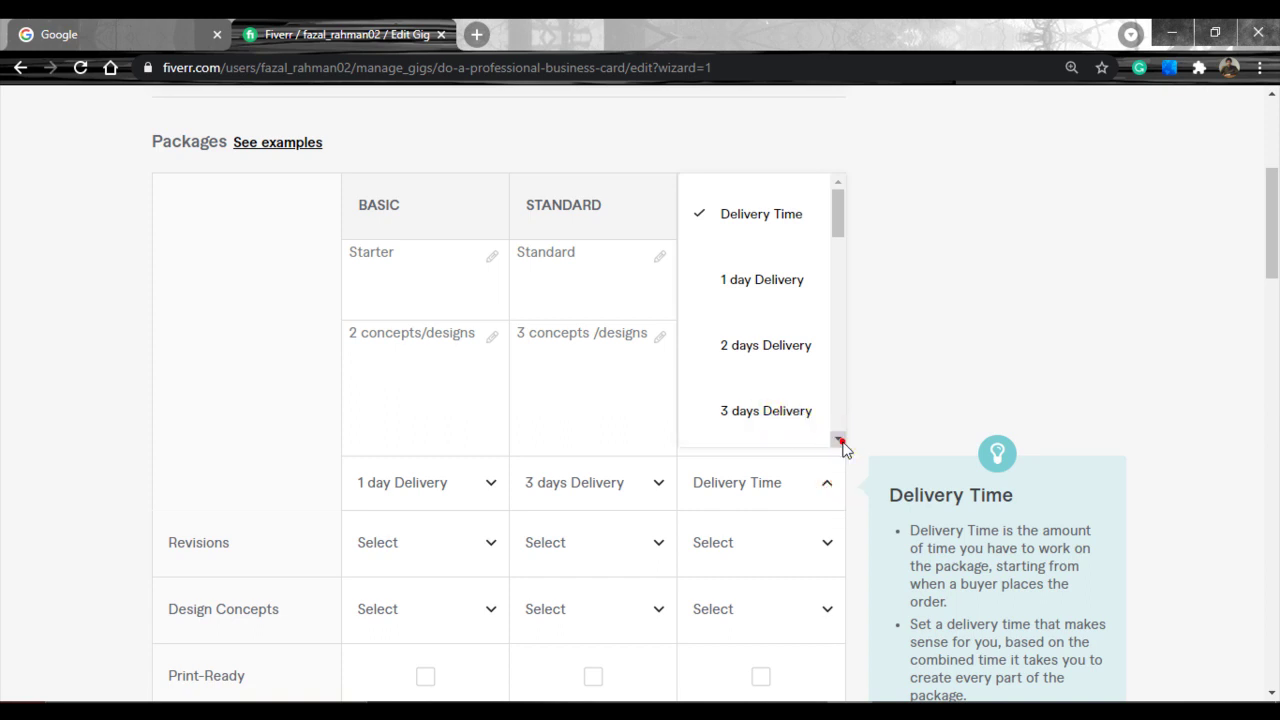
click(770, 439)
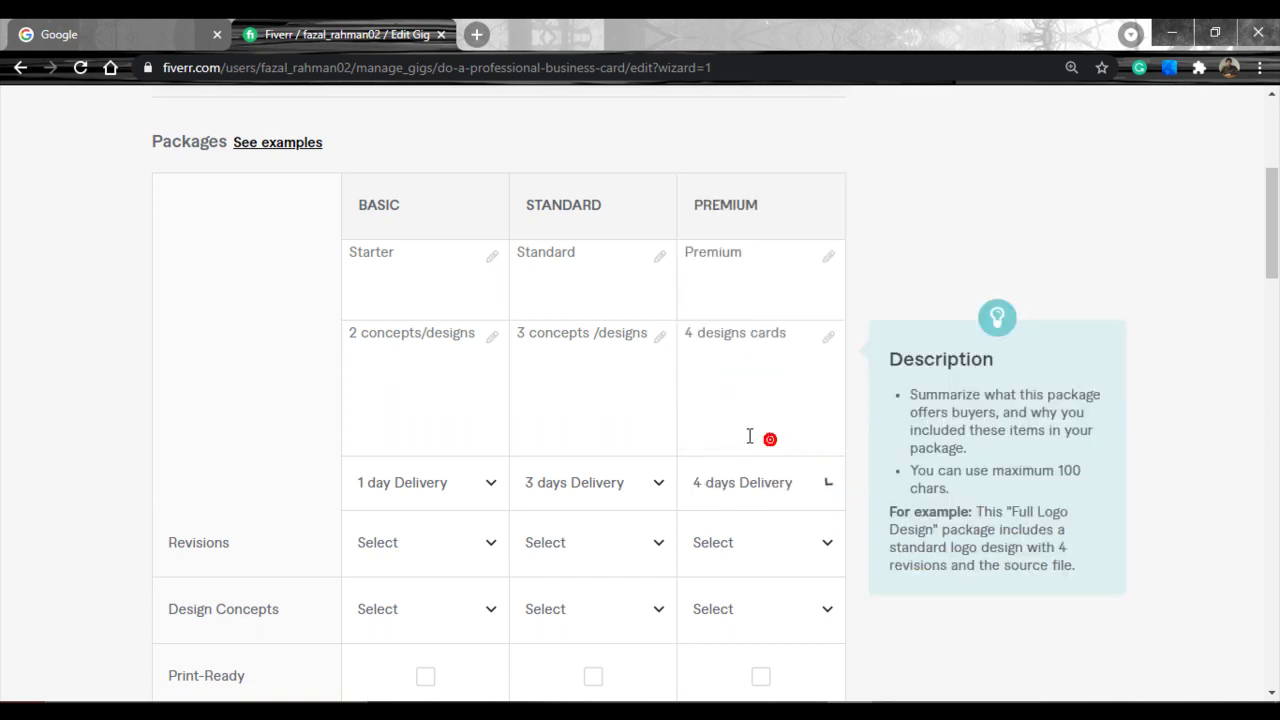
click(487, 482)
click(428, 350)
- Set the revisions to 3 for Basic, 4 for Standard and Unlimited for Premium
scroll(568, 466, down, 2)
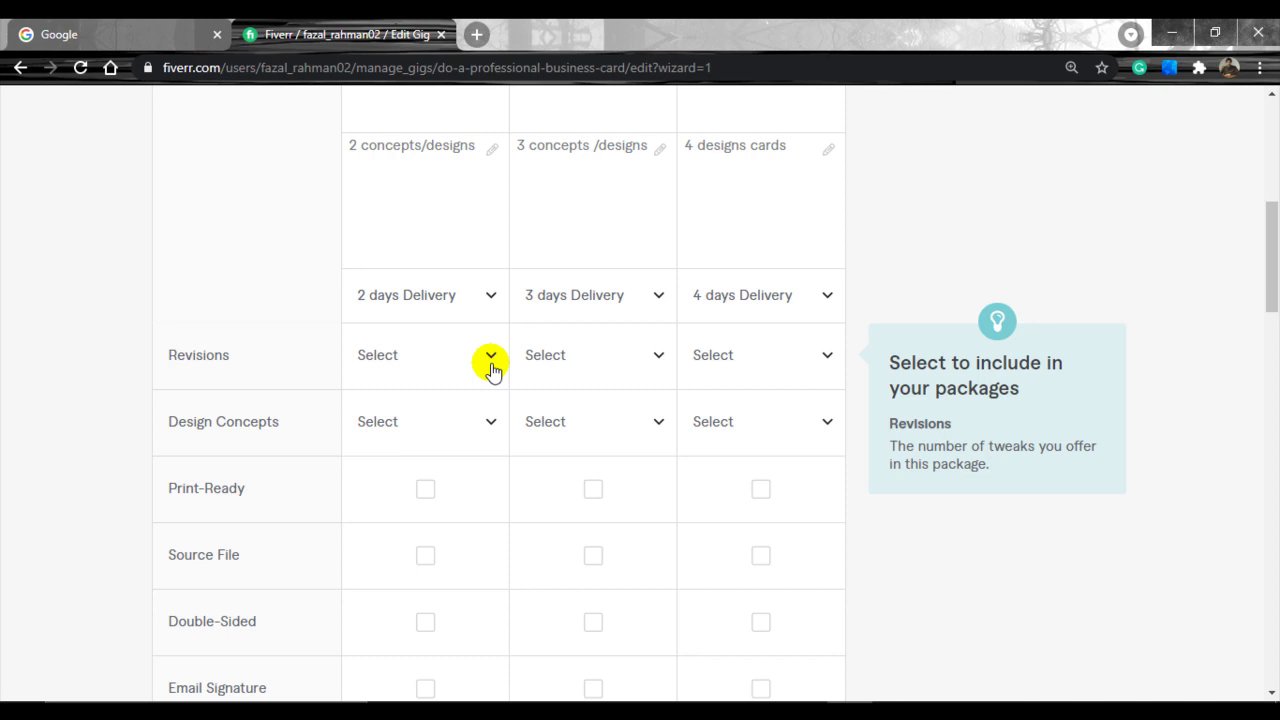
scroll(492, 370, up, 1)
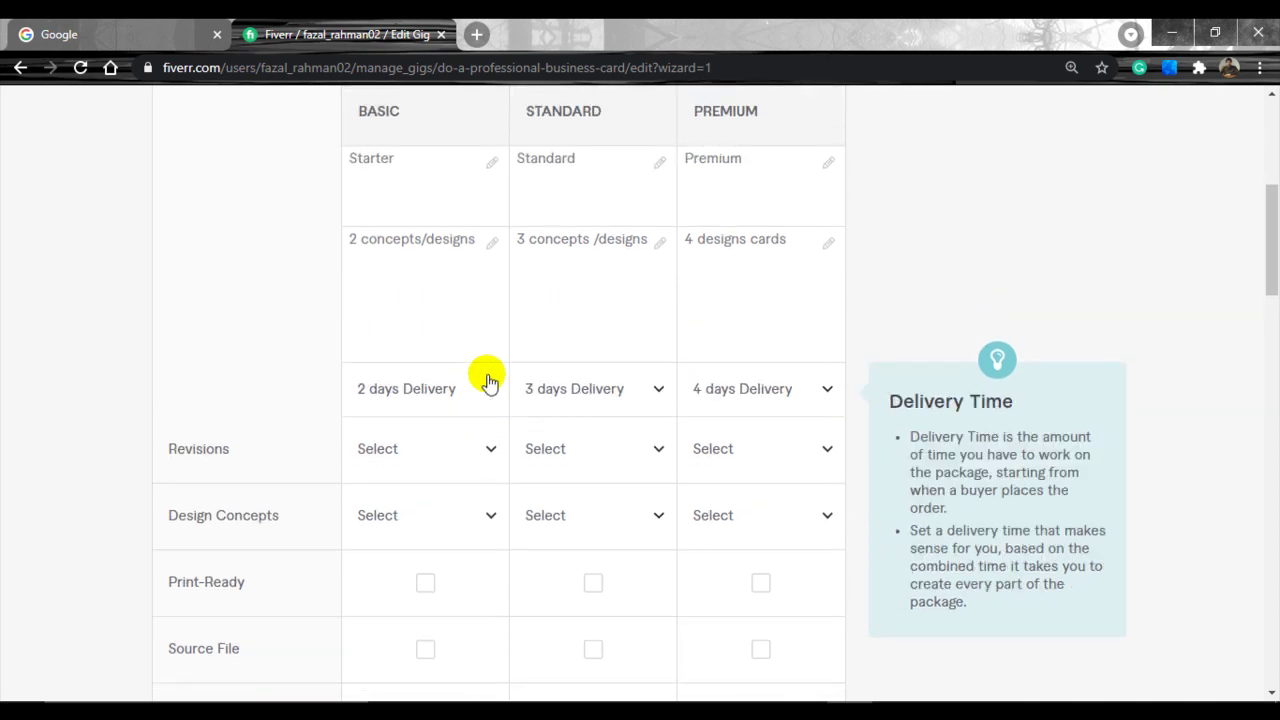
click(490, 450)
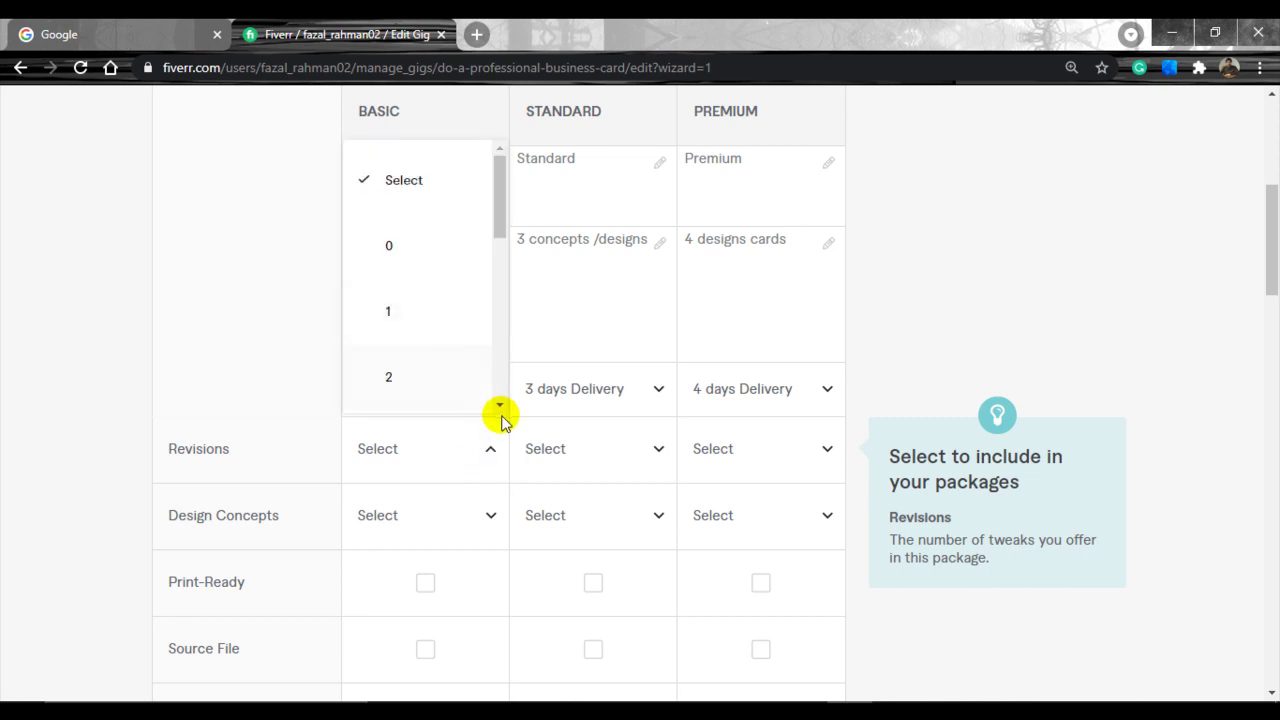
click(499, 405)
click(435, 367)
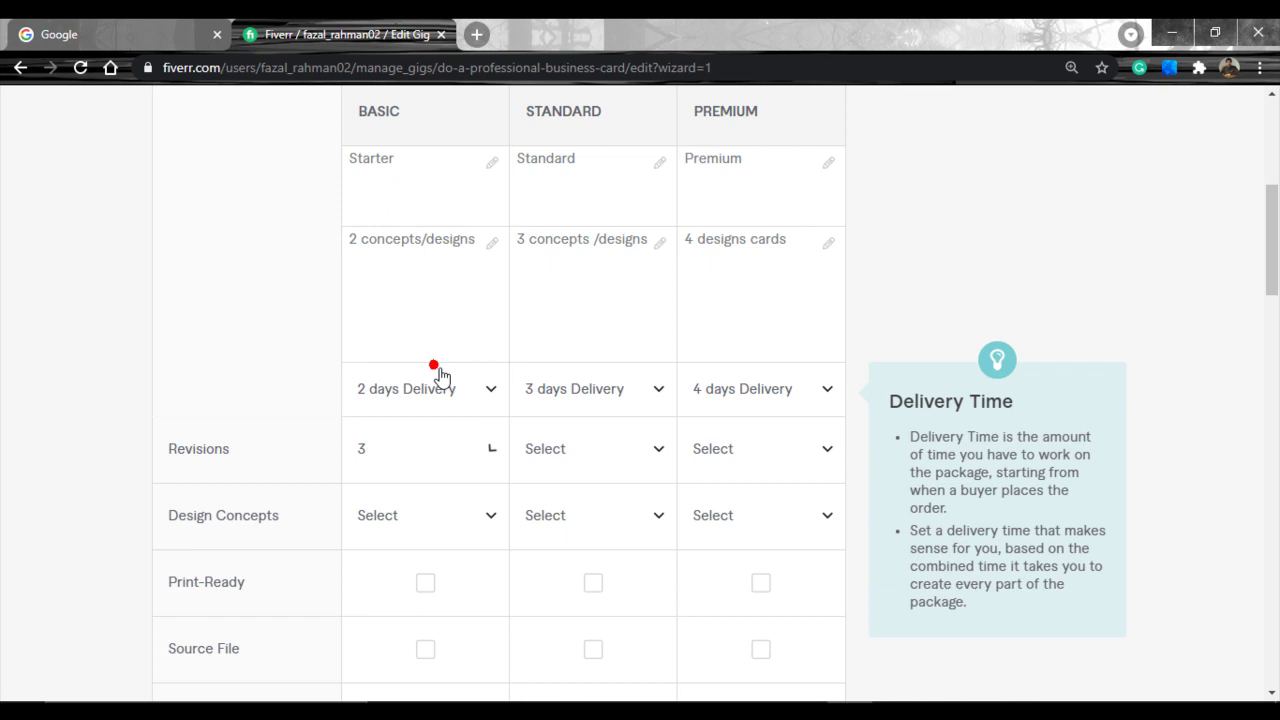
click(655, 447)
scroll(640, 385, down, 3)
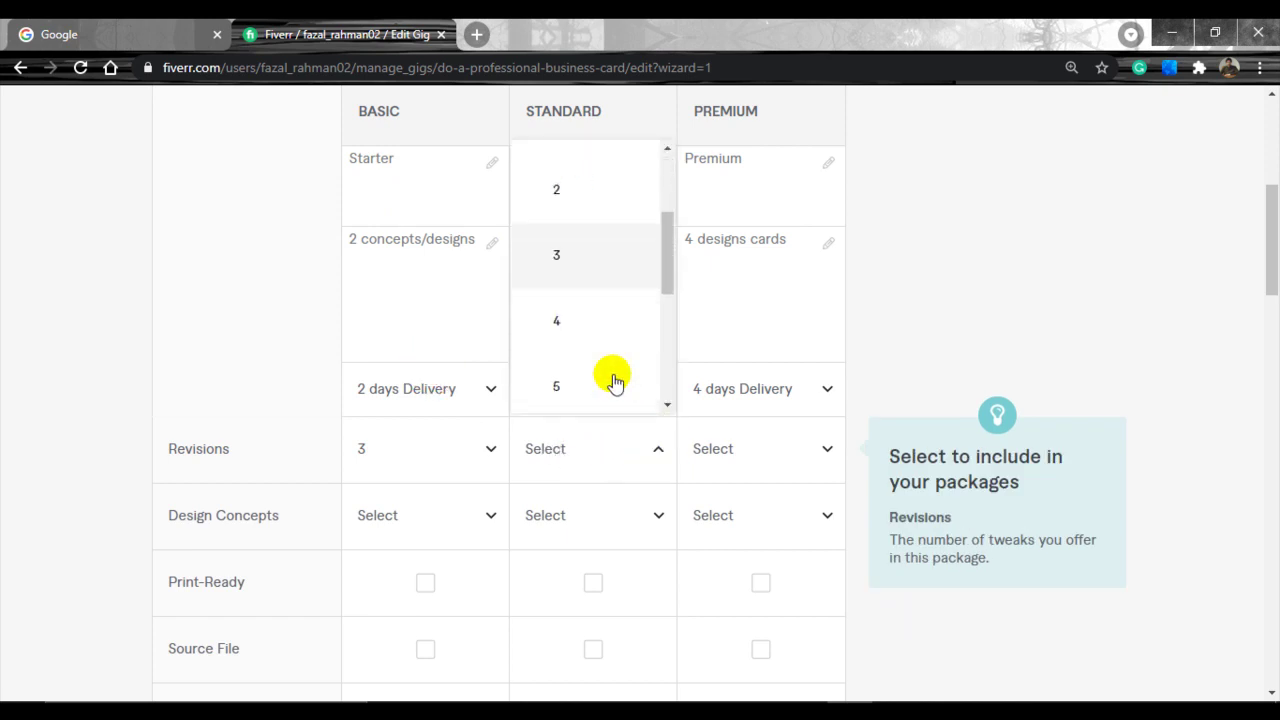
click(588, 333)
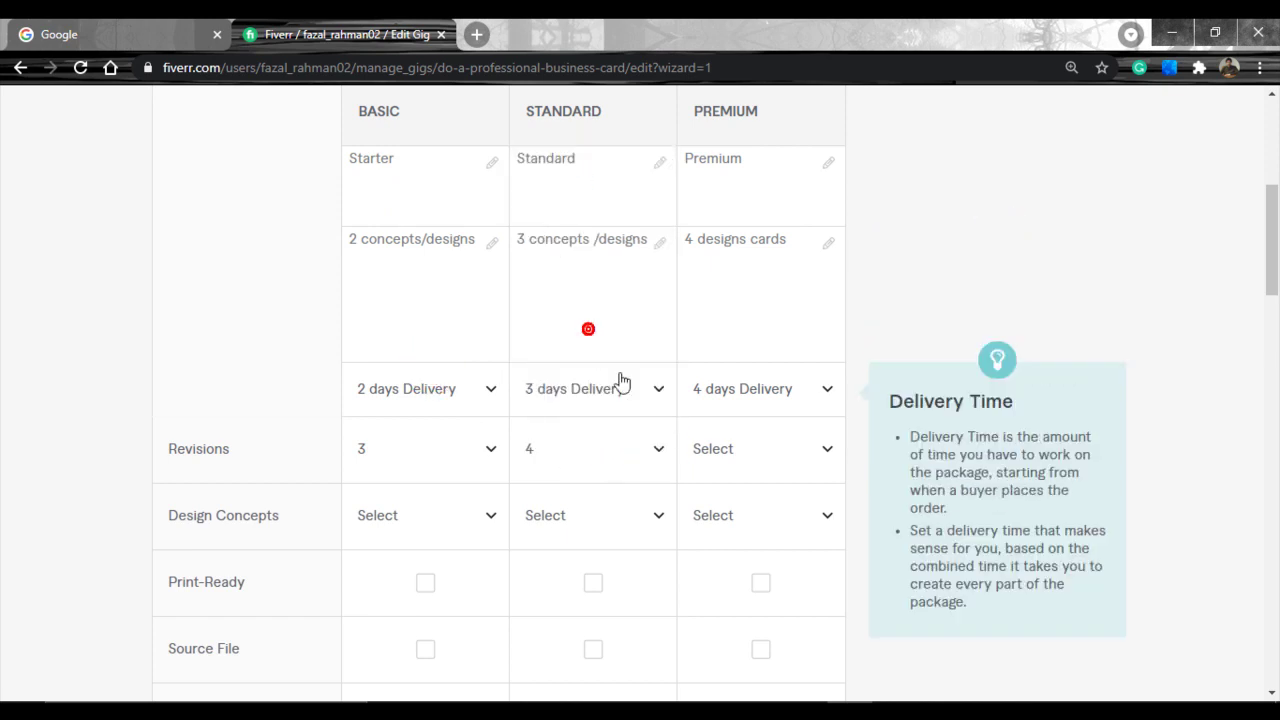
click(804, 448)
scroll(757, 367, down, 5)
scroll(757, 367, down, 1)
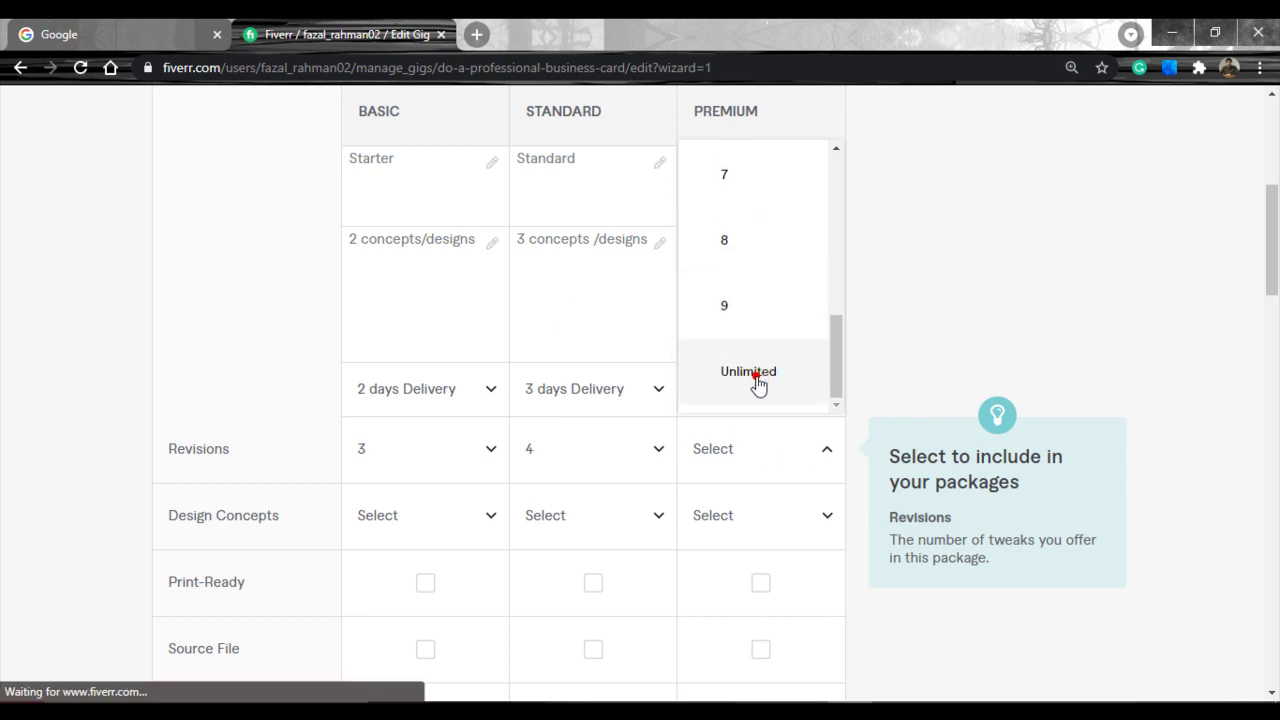
click(757, 371)
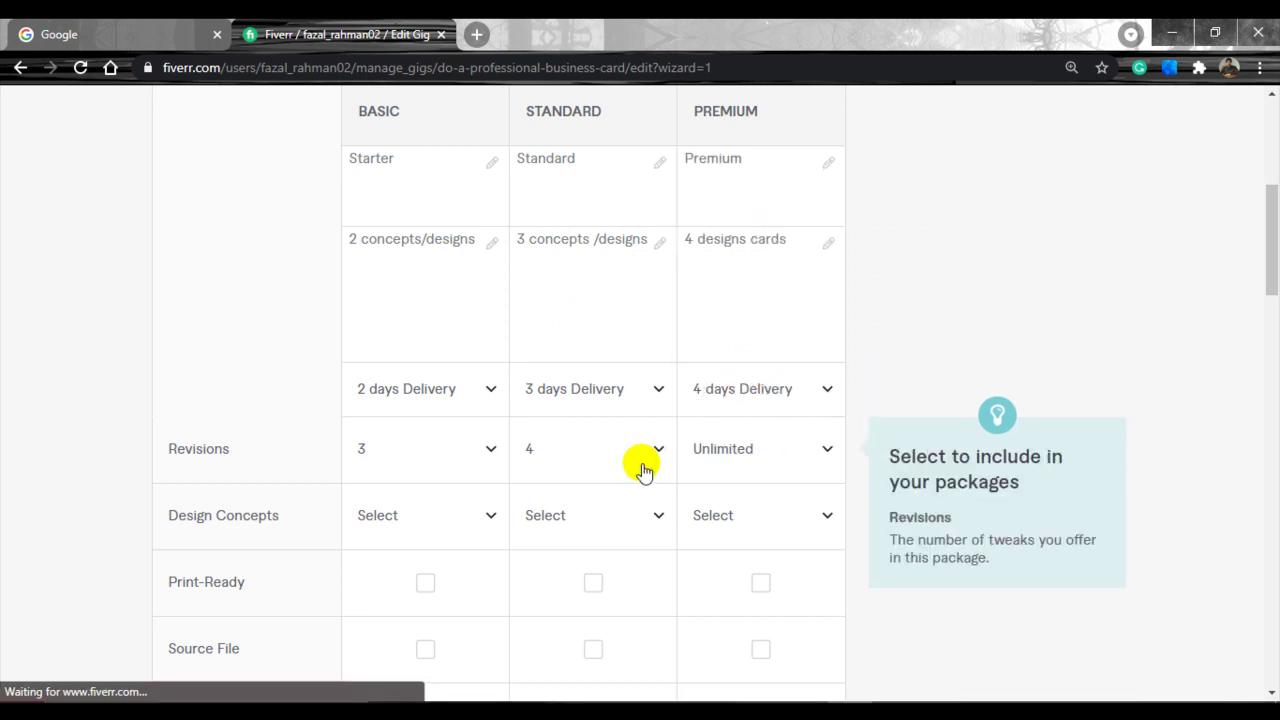
- Set the design concepts to 2 for Basic, 3 for Standard and 4 for Premium
click(491, 519)
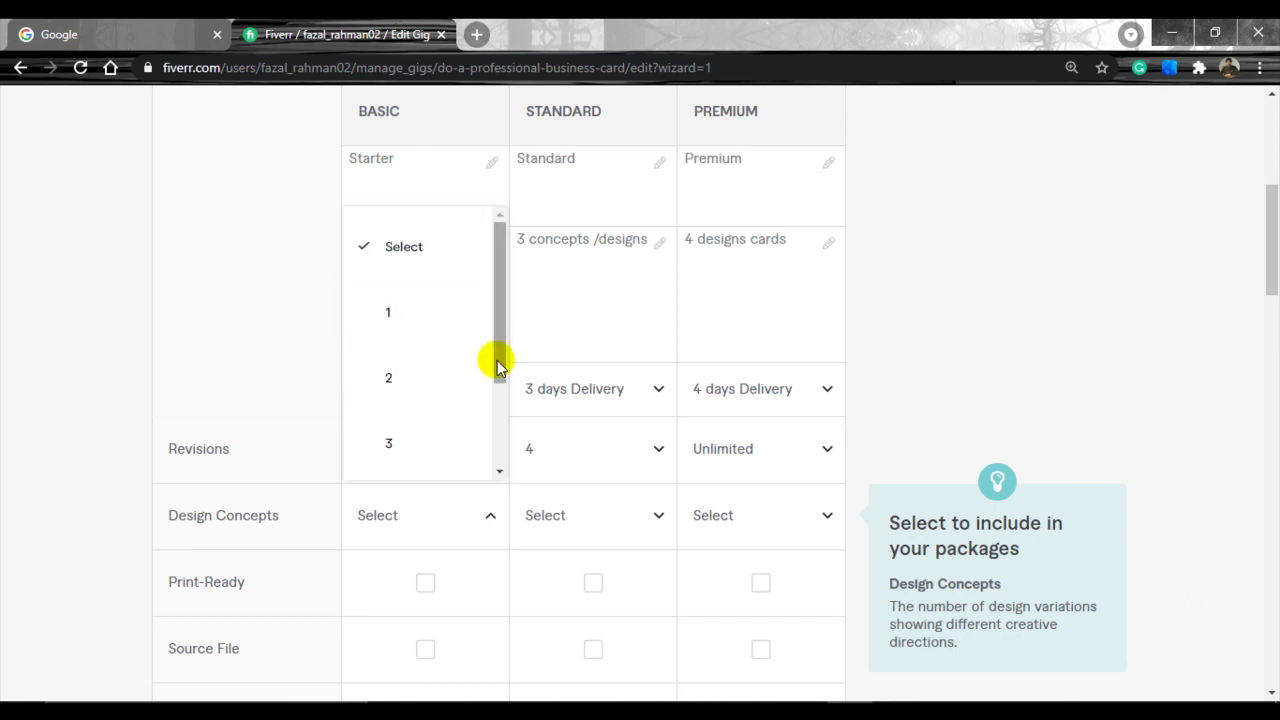
click(426, 383)
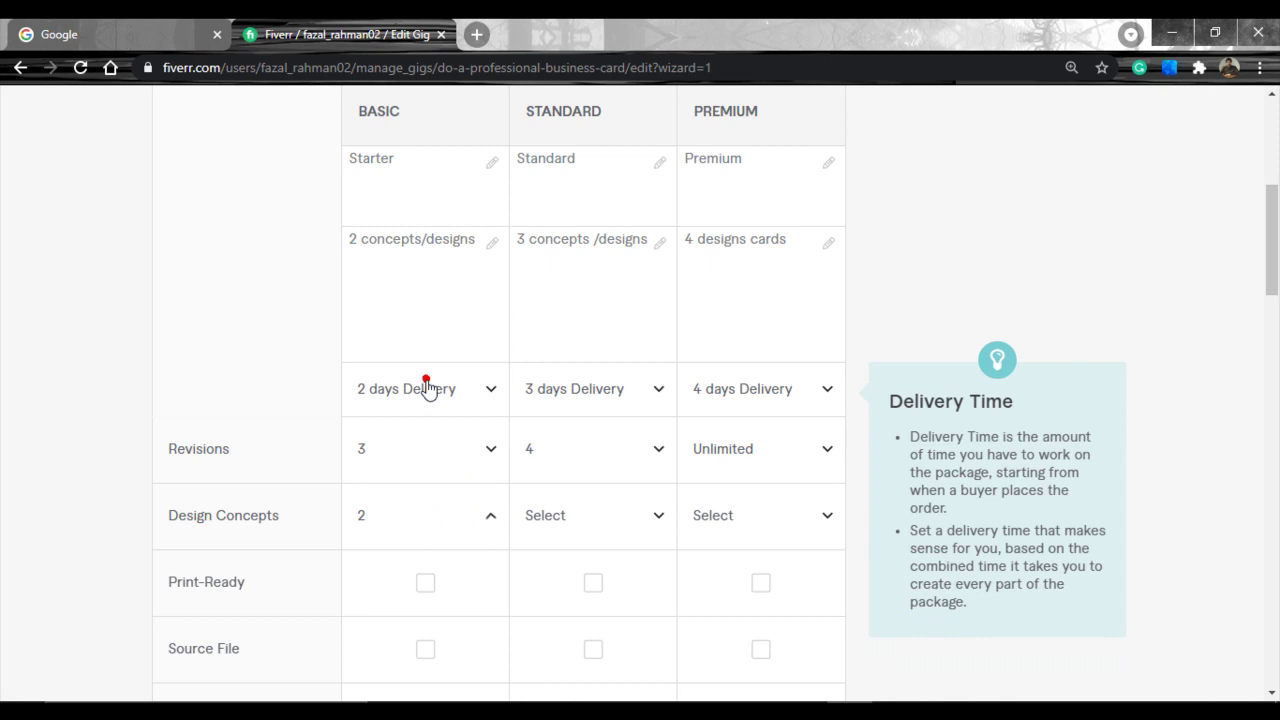
click(635, 518)
click(614, 440)
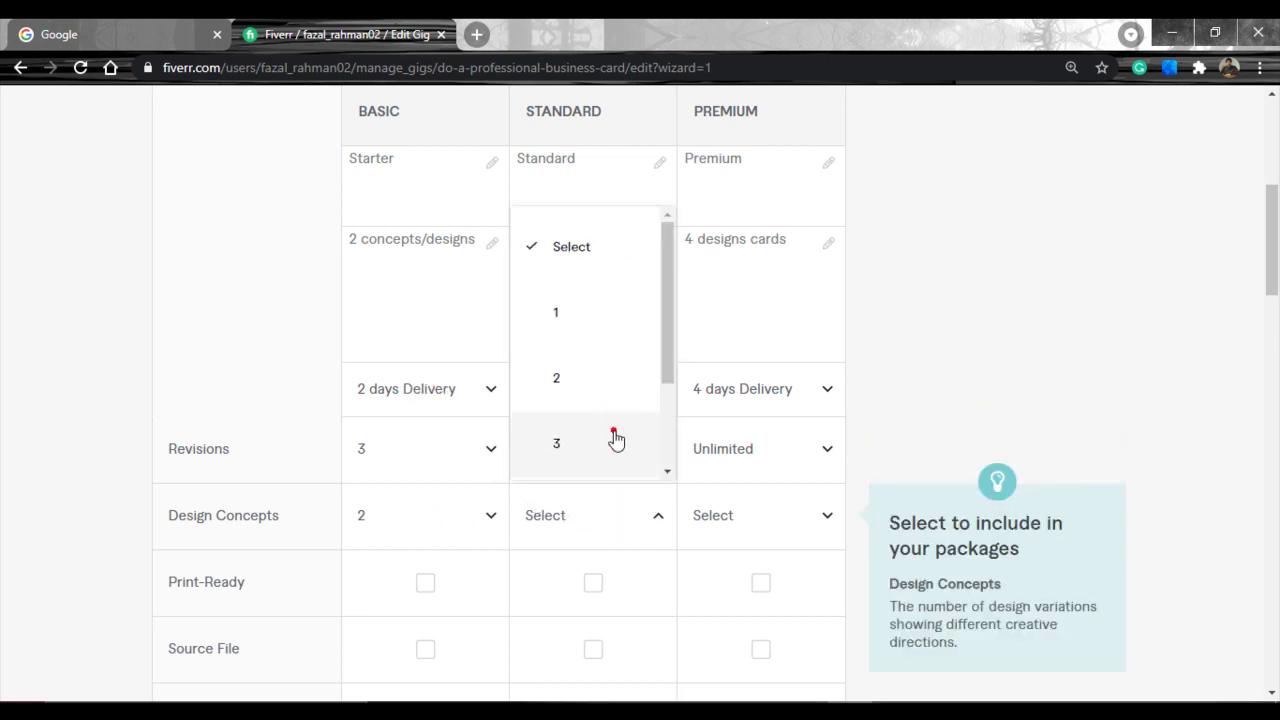
click(751, 512)
scroll(834, 370, down, 2)
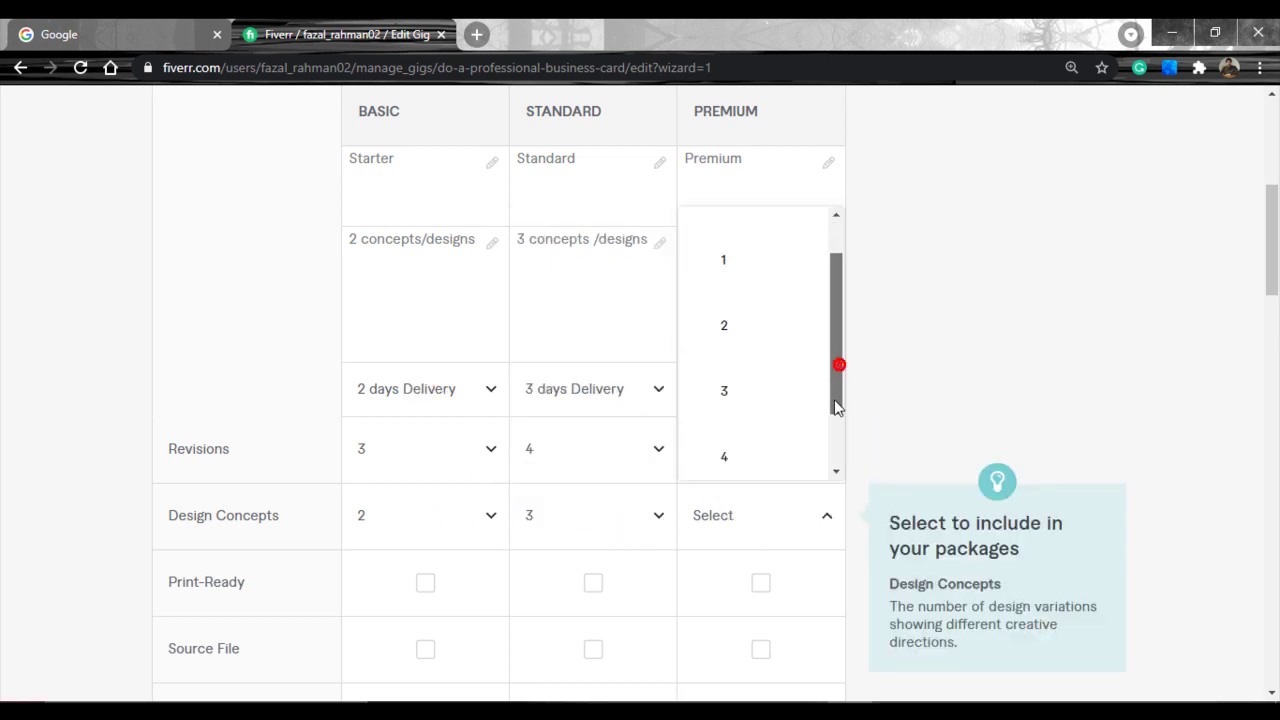
click(728, 432)
- Include Print-Ready and Source File in the Standard and Premium packages
scroll(754, 463, down, 2)
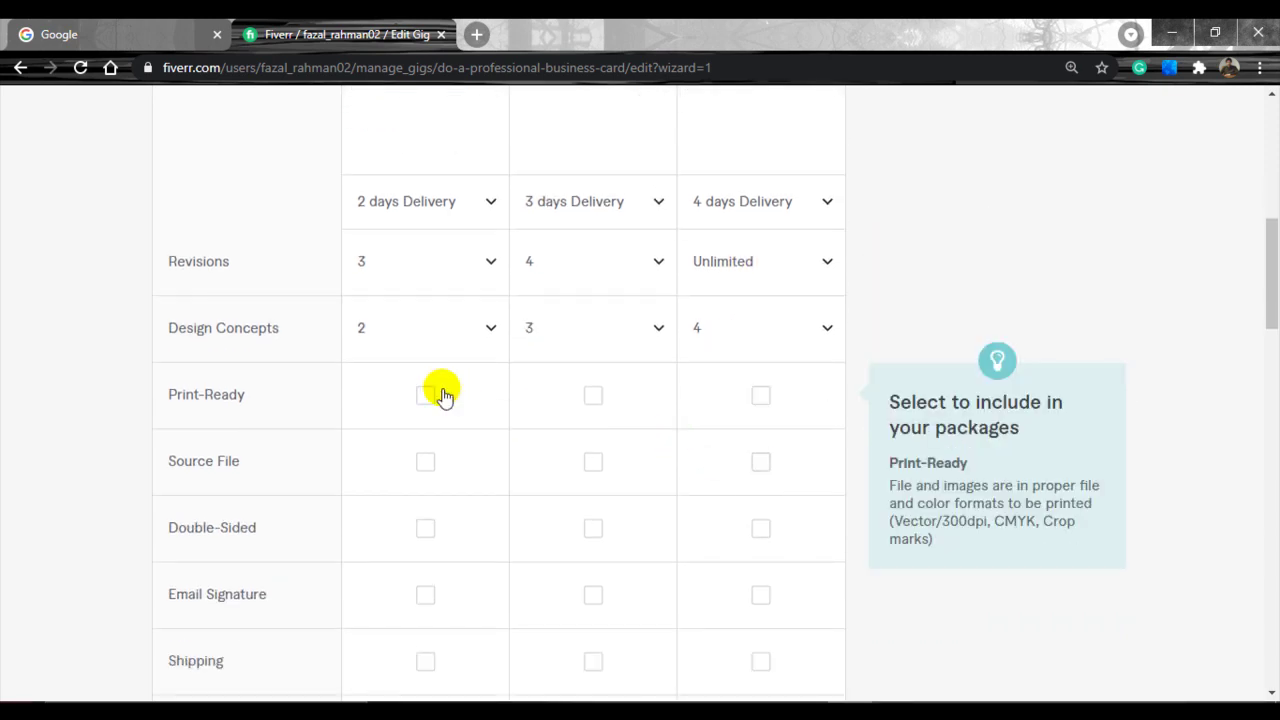
scroll(366, 406, up, 1)
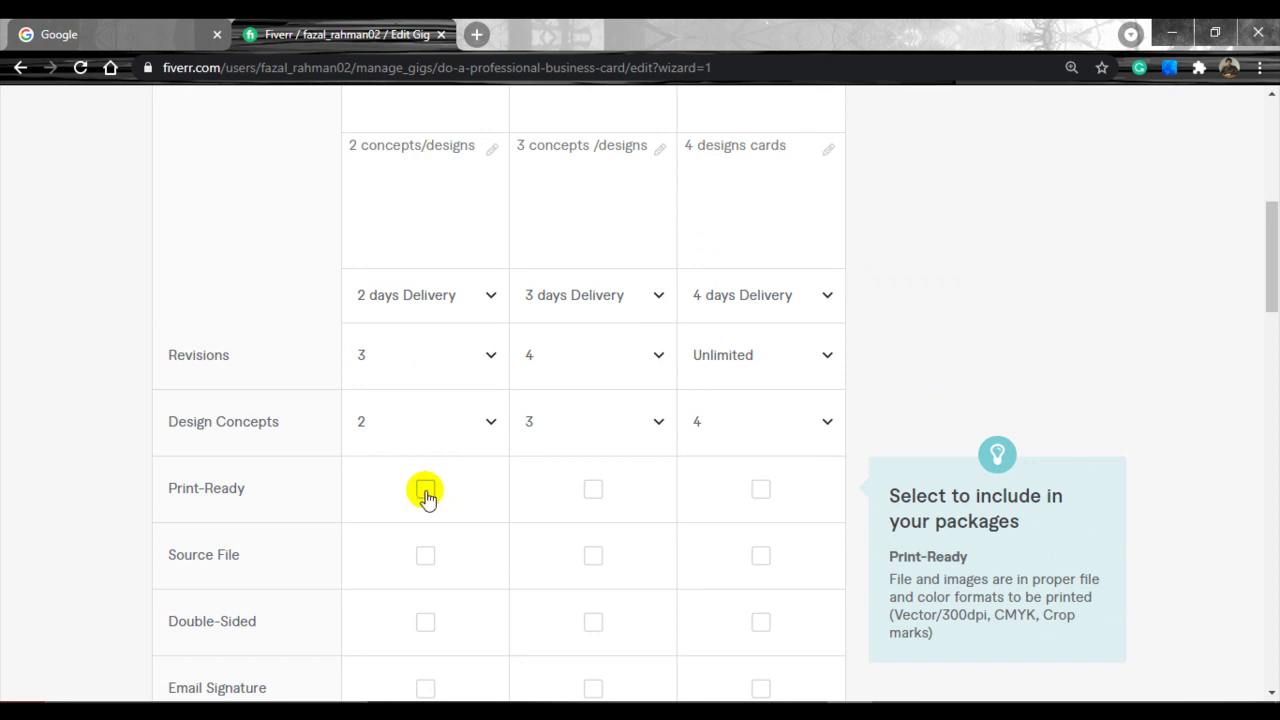
click(592, 491)
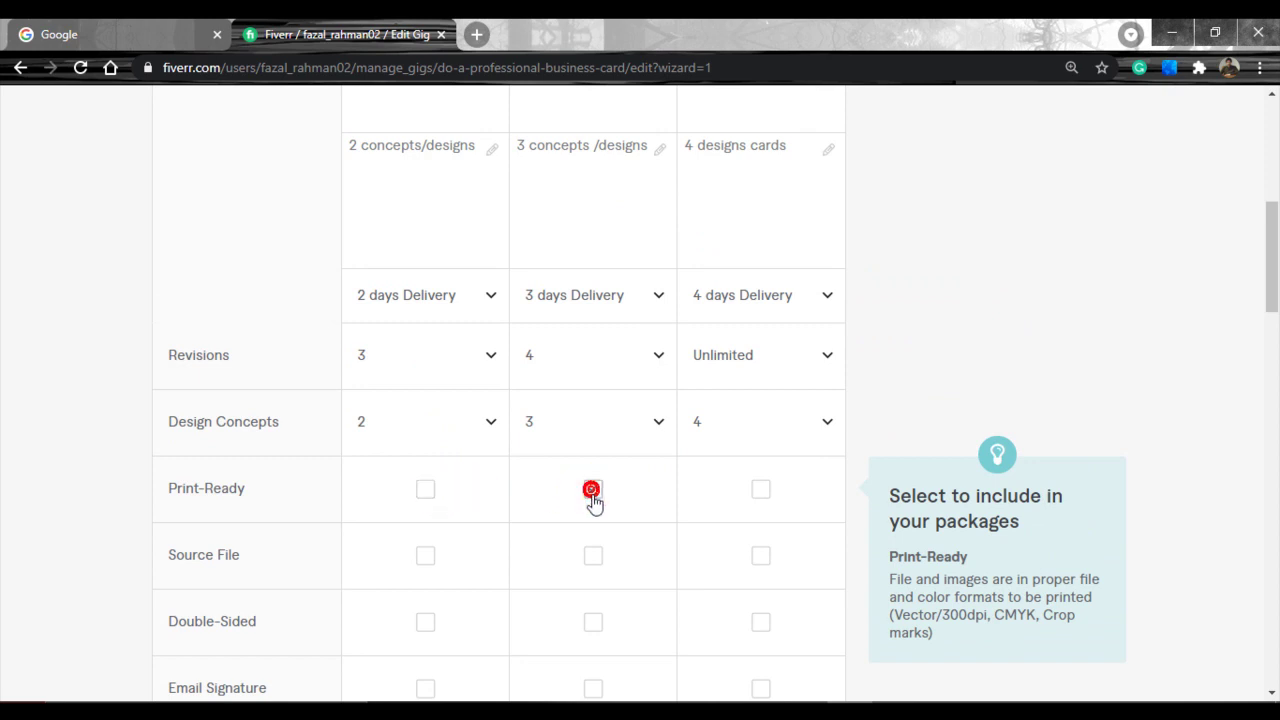
click(762, 491)
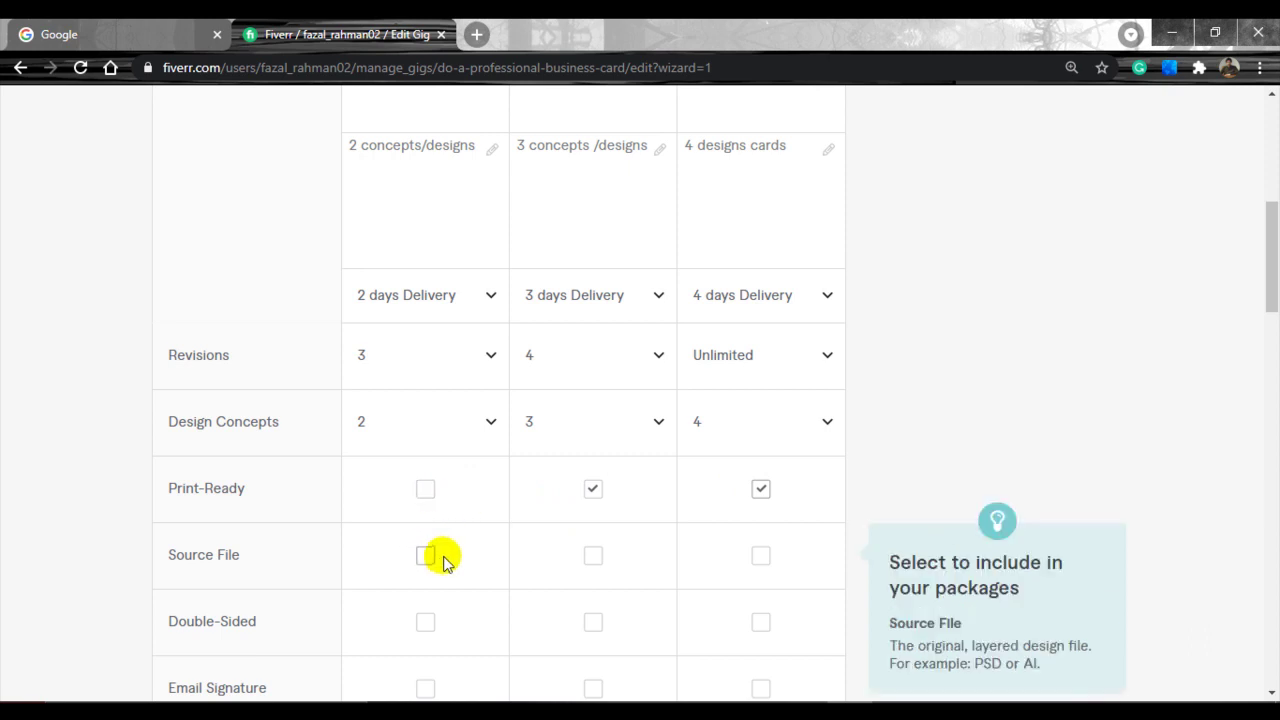
scroll(444, 562, down, 1)
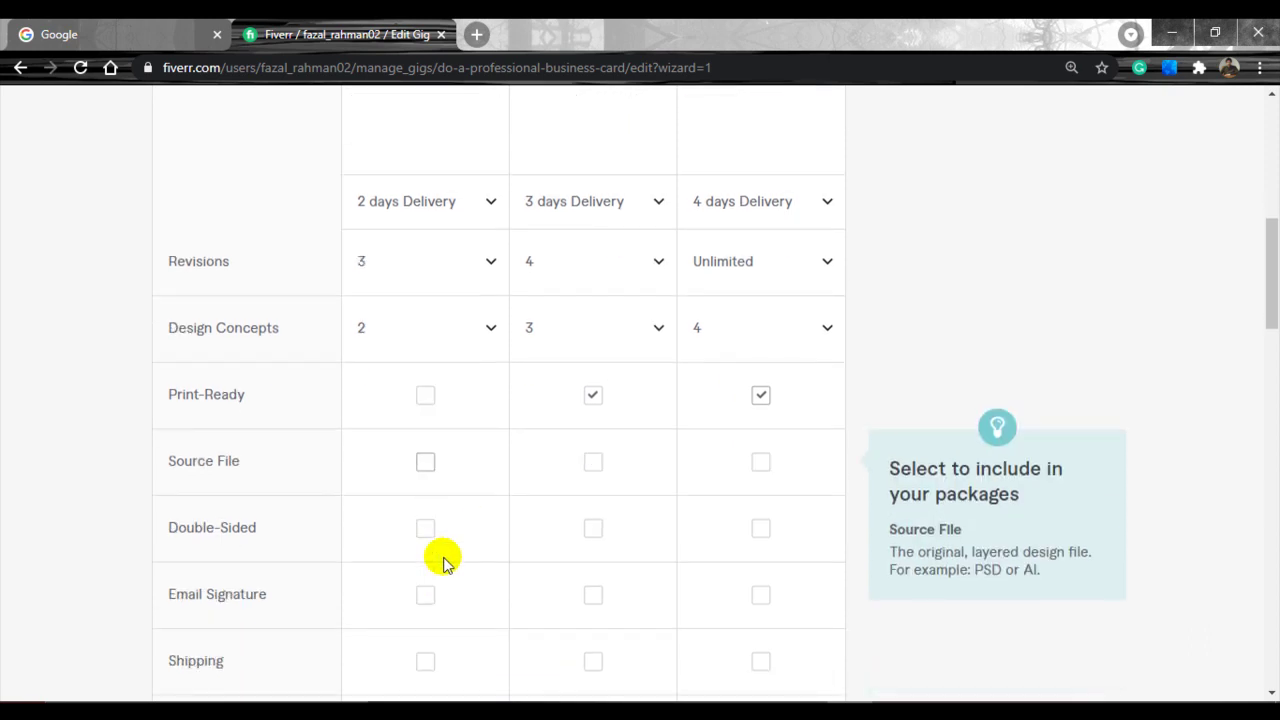
click(595, 466)
click(758, 462)
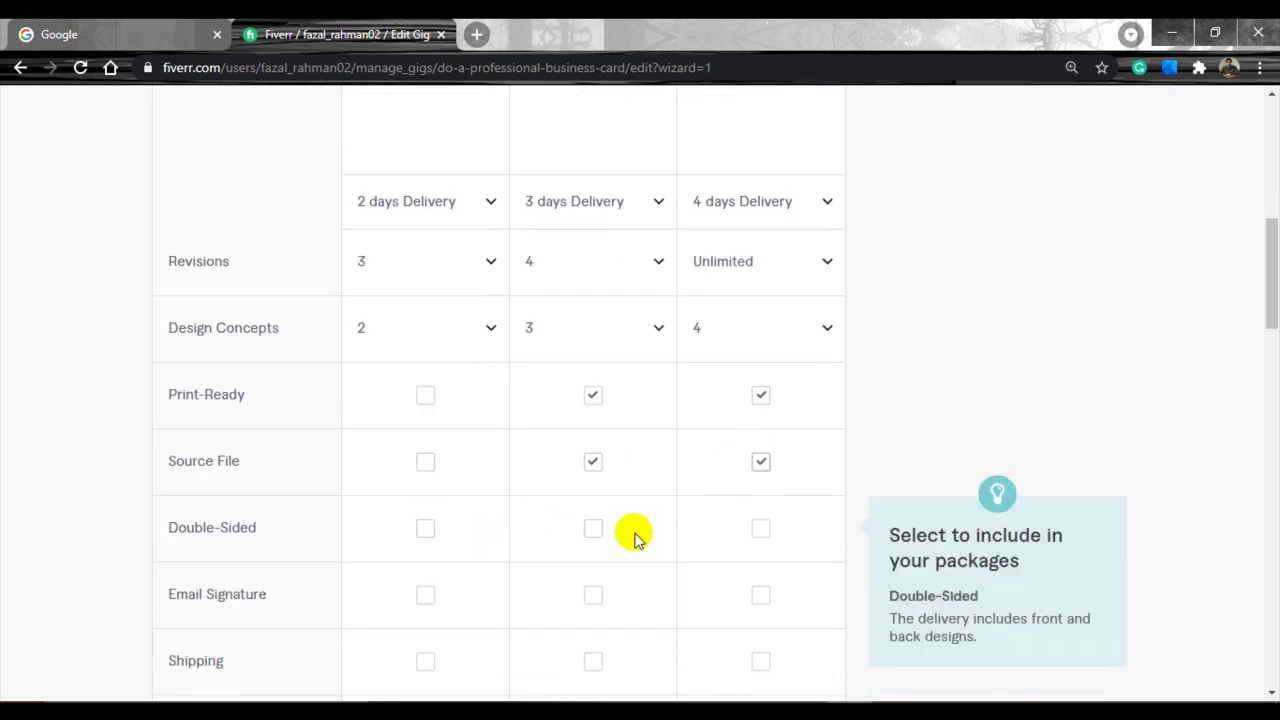
- Include Double-Sided in the Basic, Standard and Premium packages
click(592, 532)
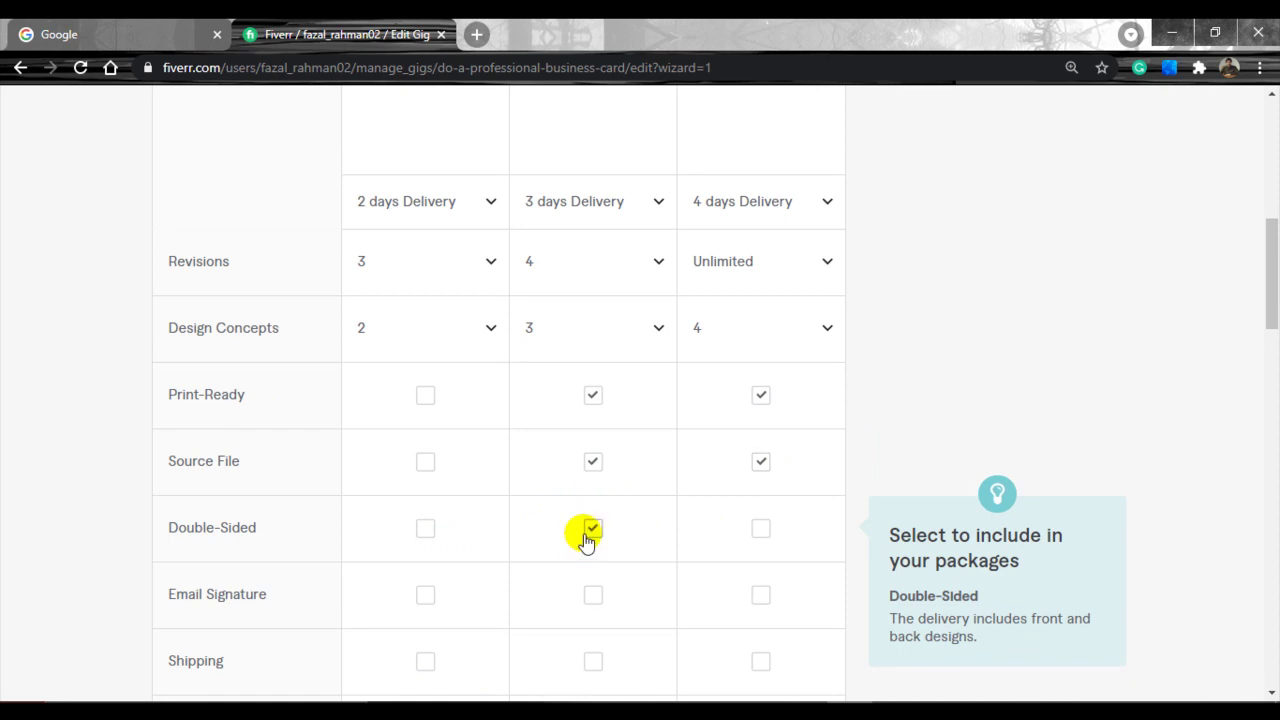
click(427, 531)
click(761, 530)
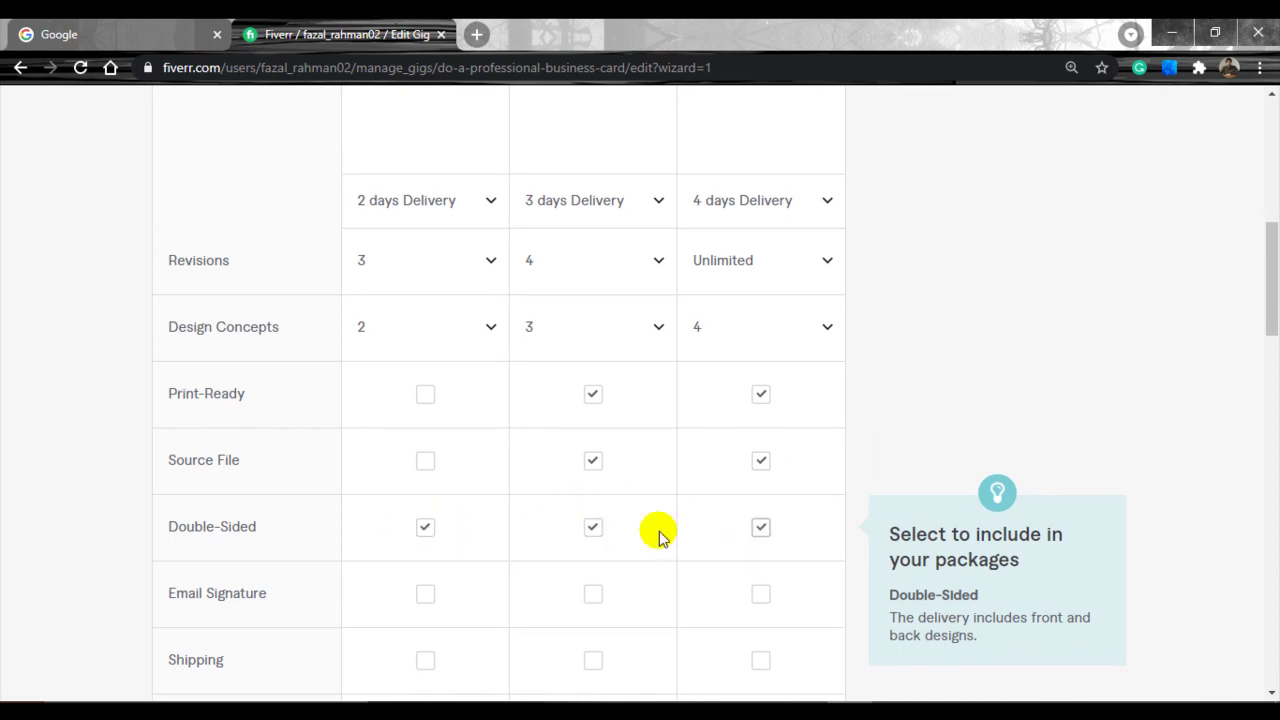
- Set the package prices to $5 for Basic, $10 for Standard and $15 for Premium
scroll(658, 532, down, 2)
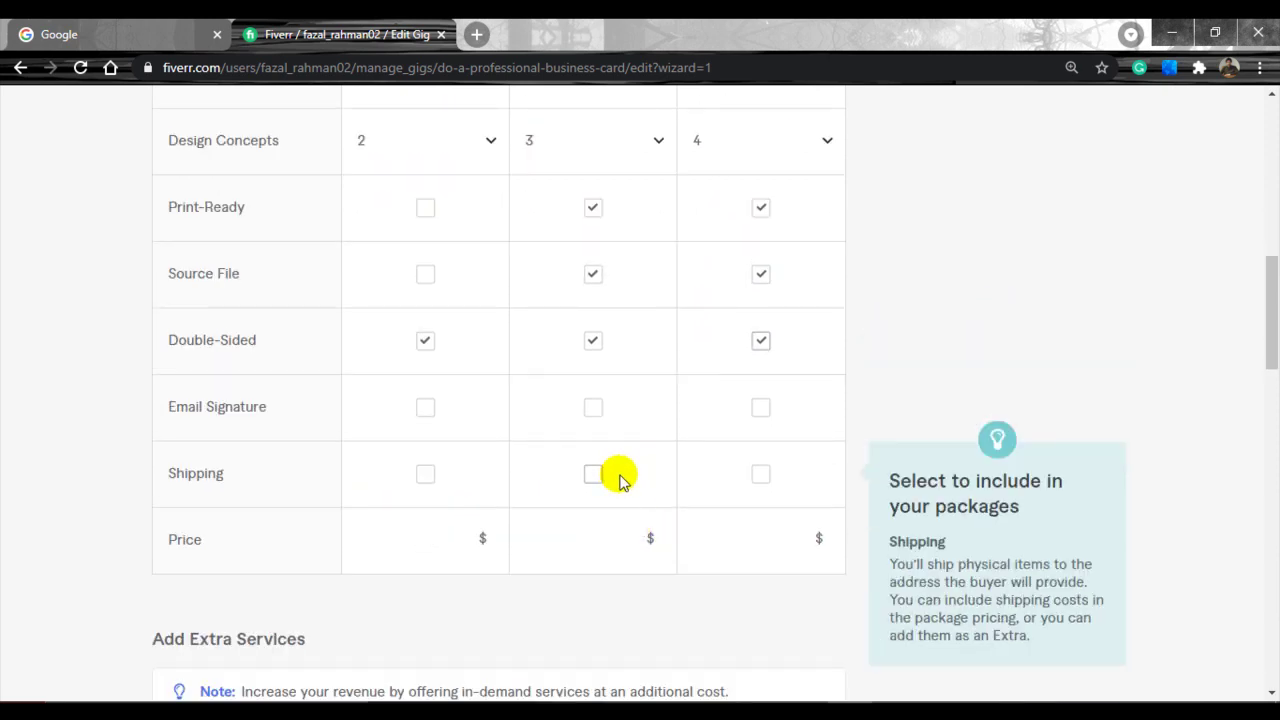
click(433, 540)
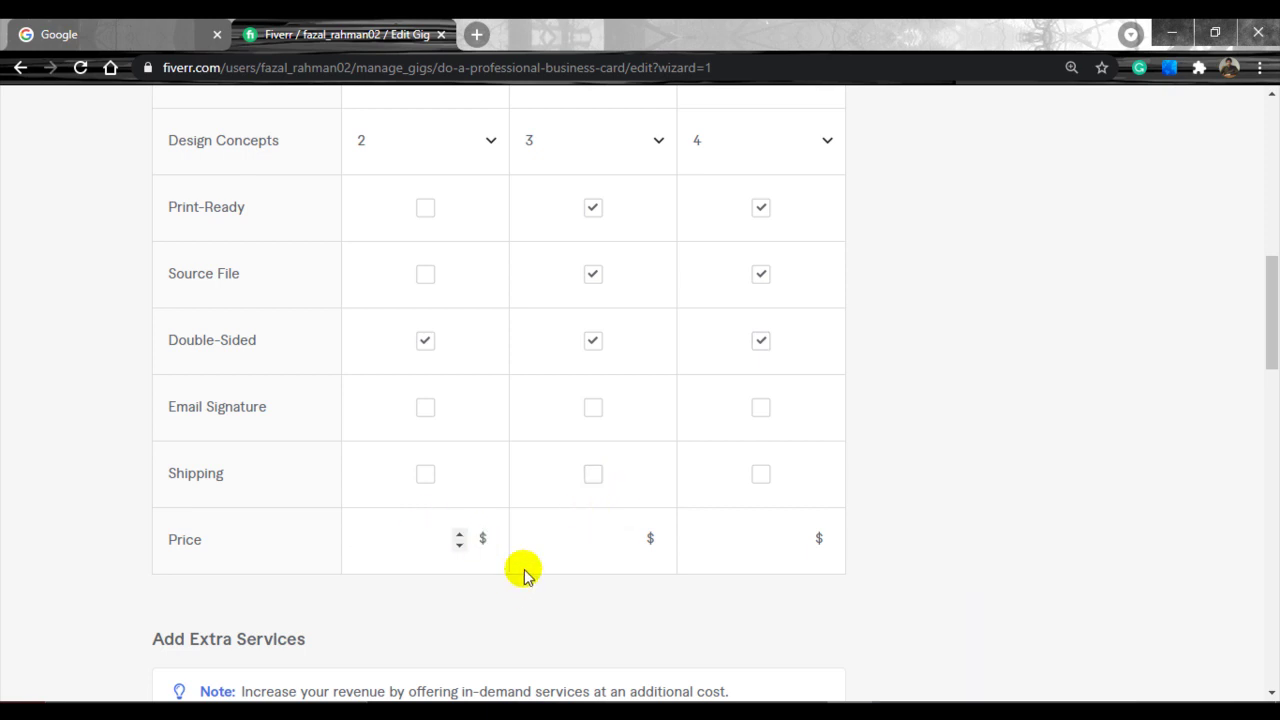
text(5)
click(602, 548)
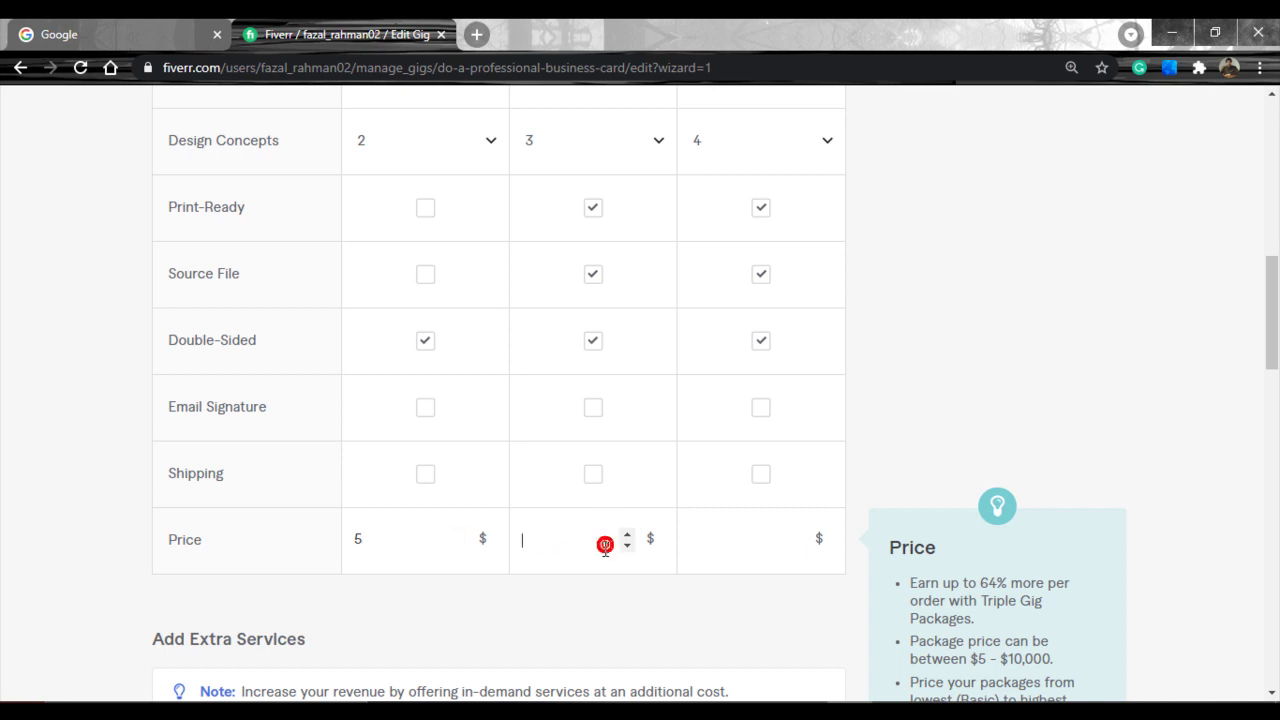
text(10)
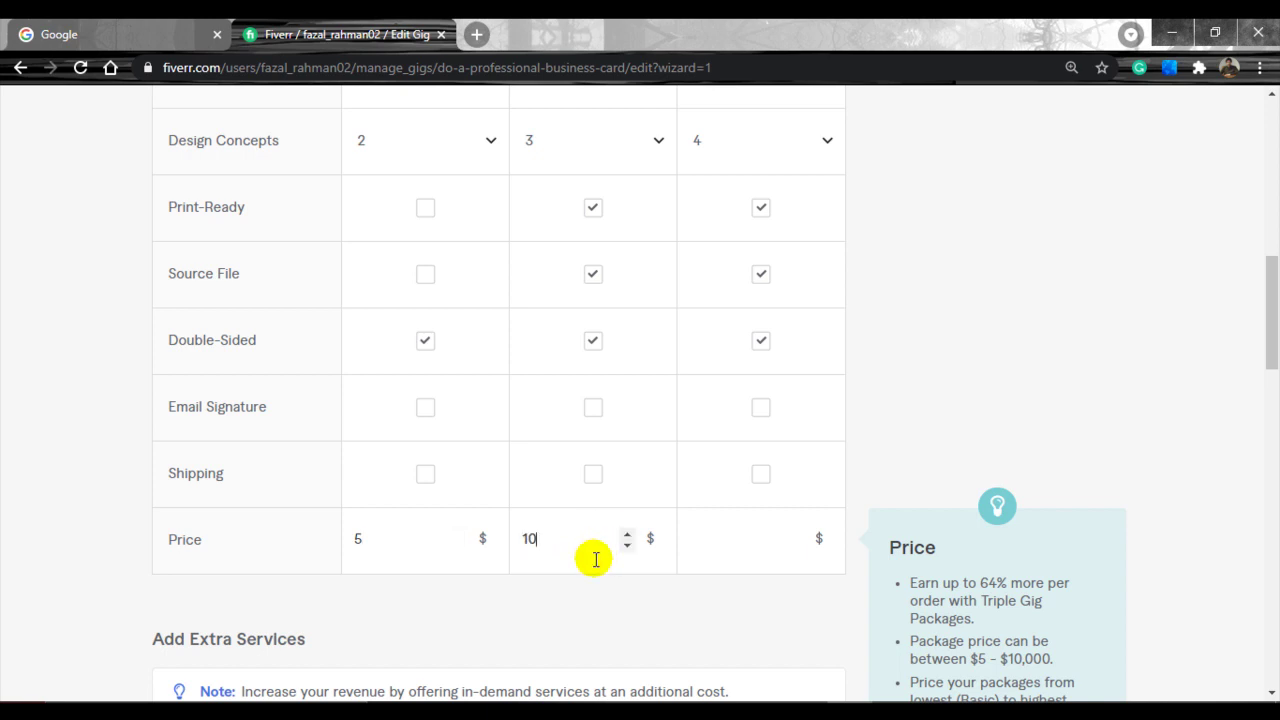
click(746, 536)
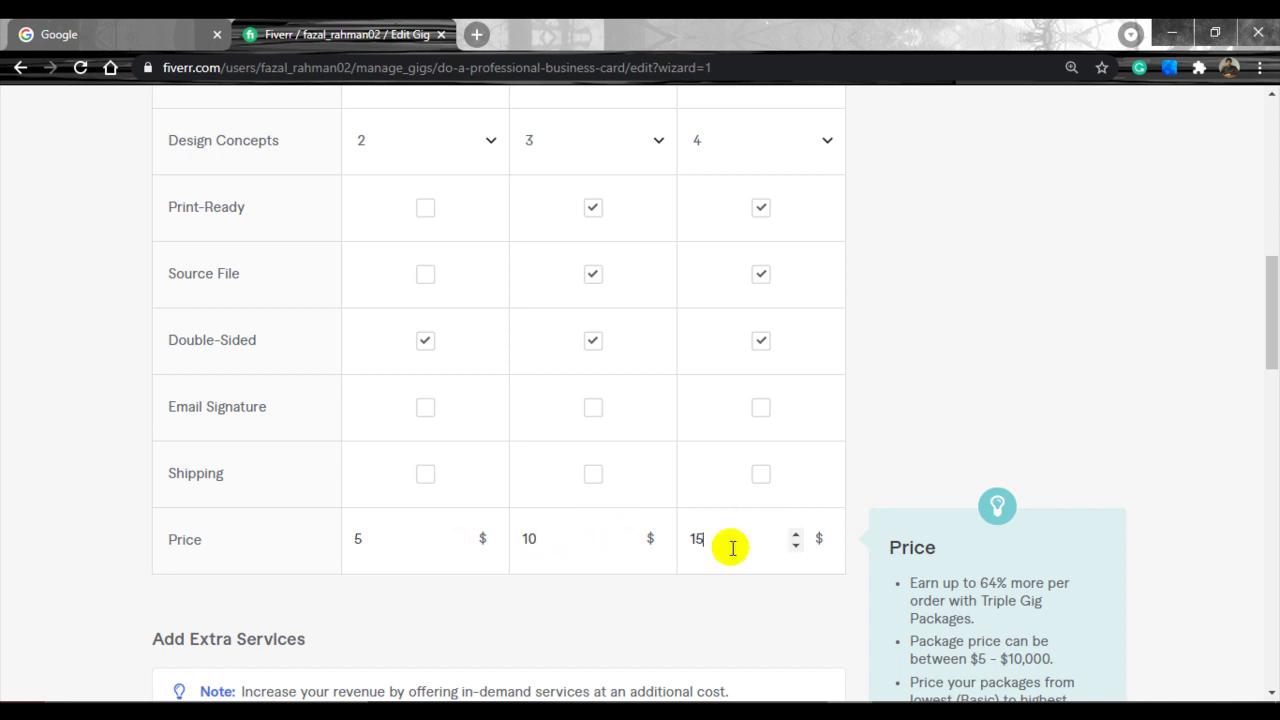
- Set the Basic package's extra fast delivery to 1 day for an extra $5
scroll(732, 548, down, 3)
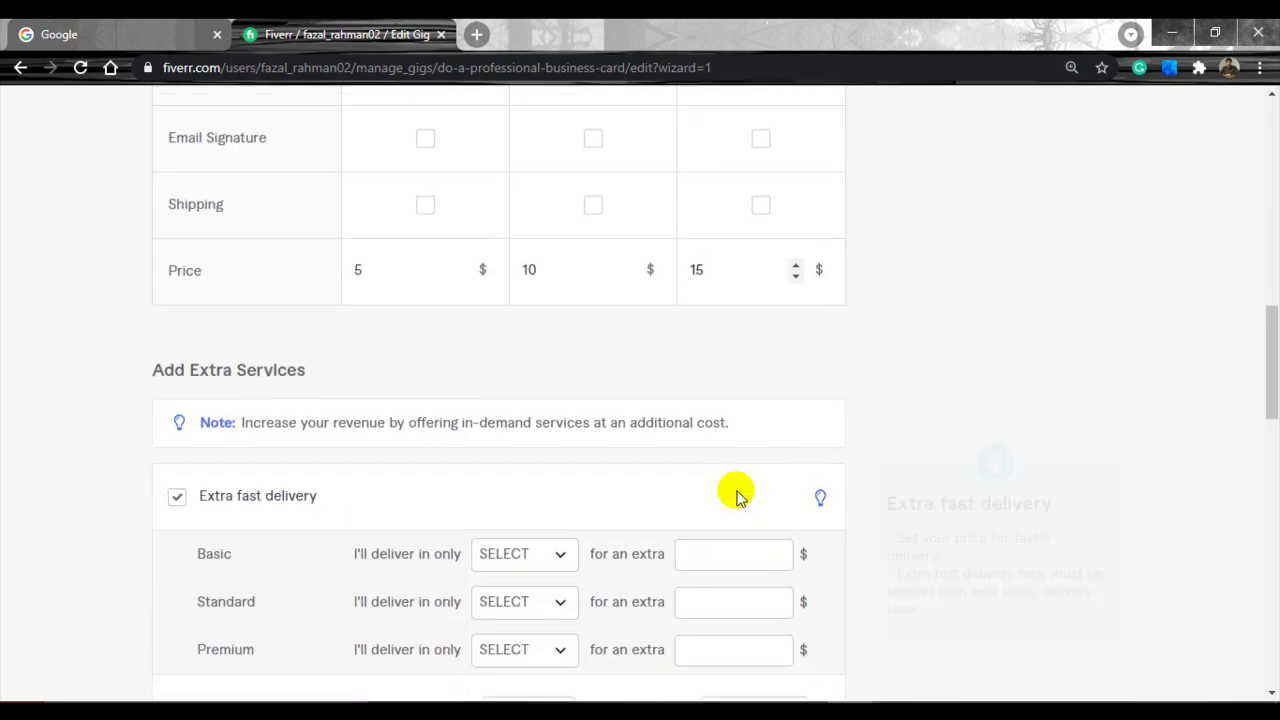
scroll(735, 470, down, 1)
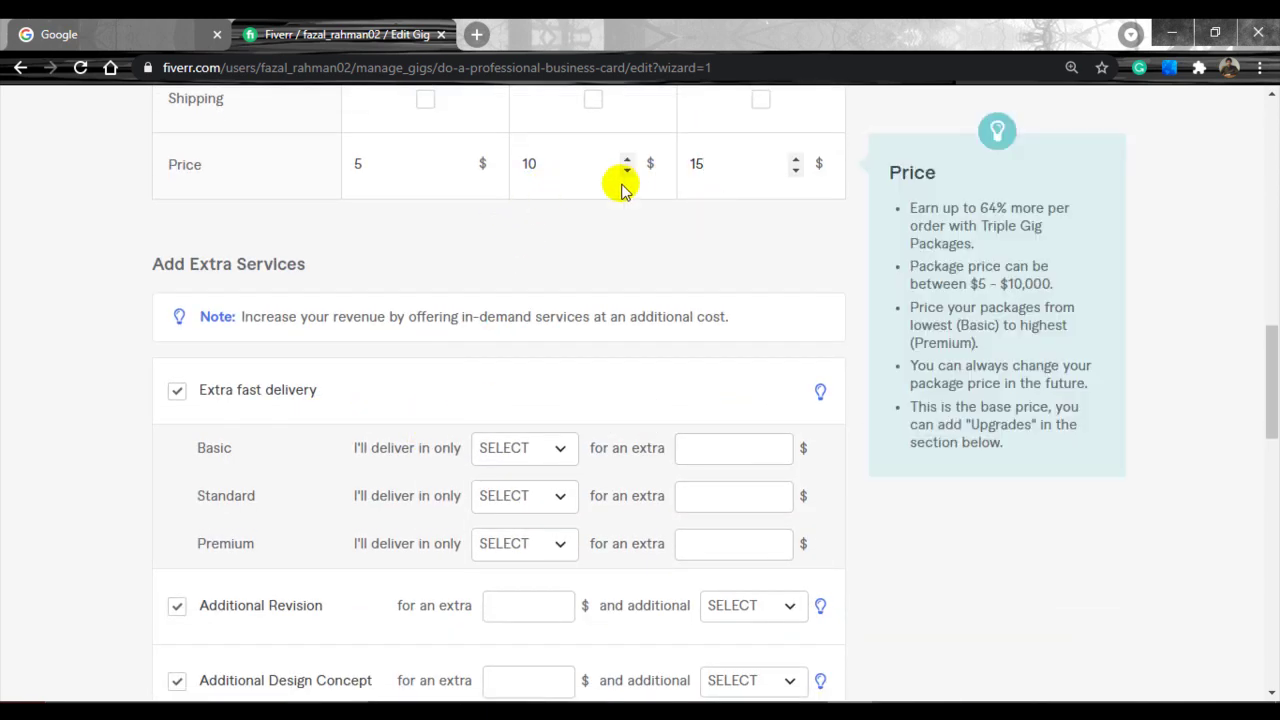
scroll(650, 205, up, 2)
scroll(655, 212, up, 1)
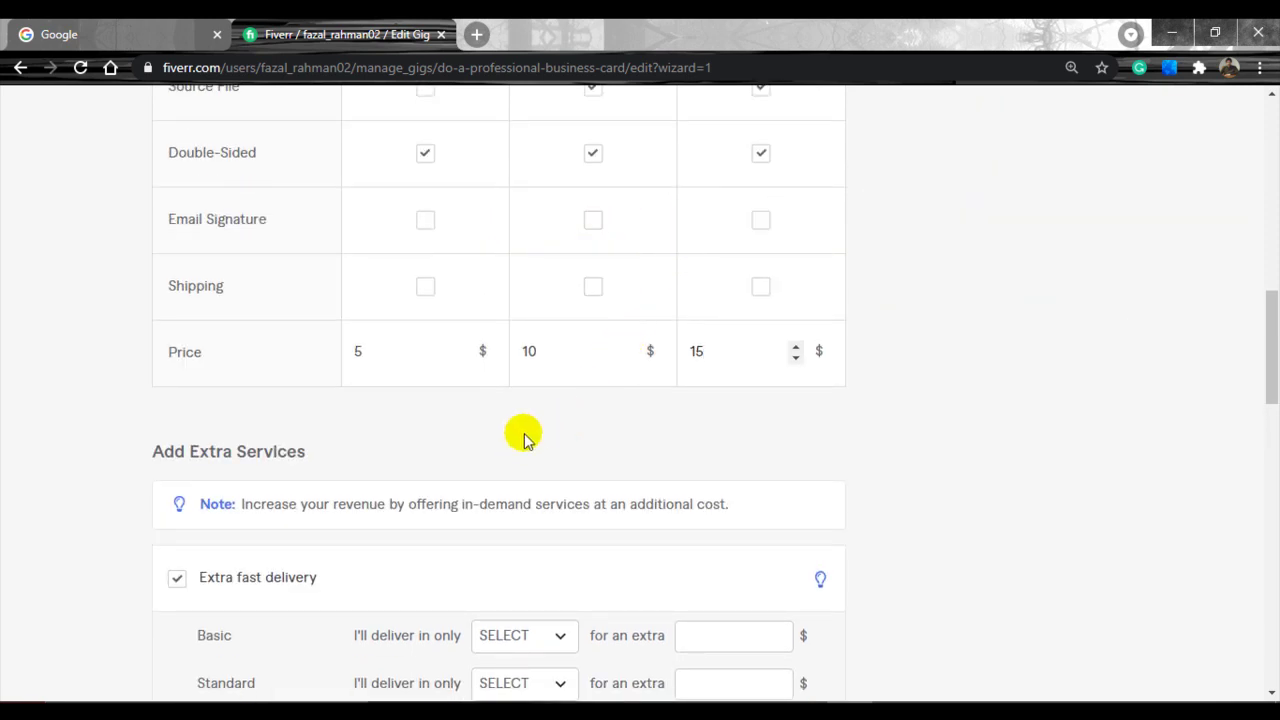
scroll(519, 443, down, 1)
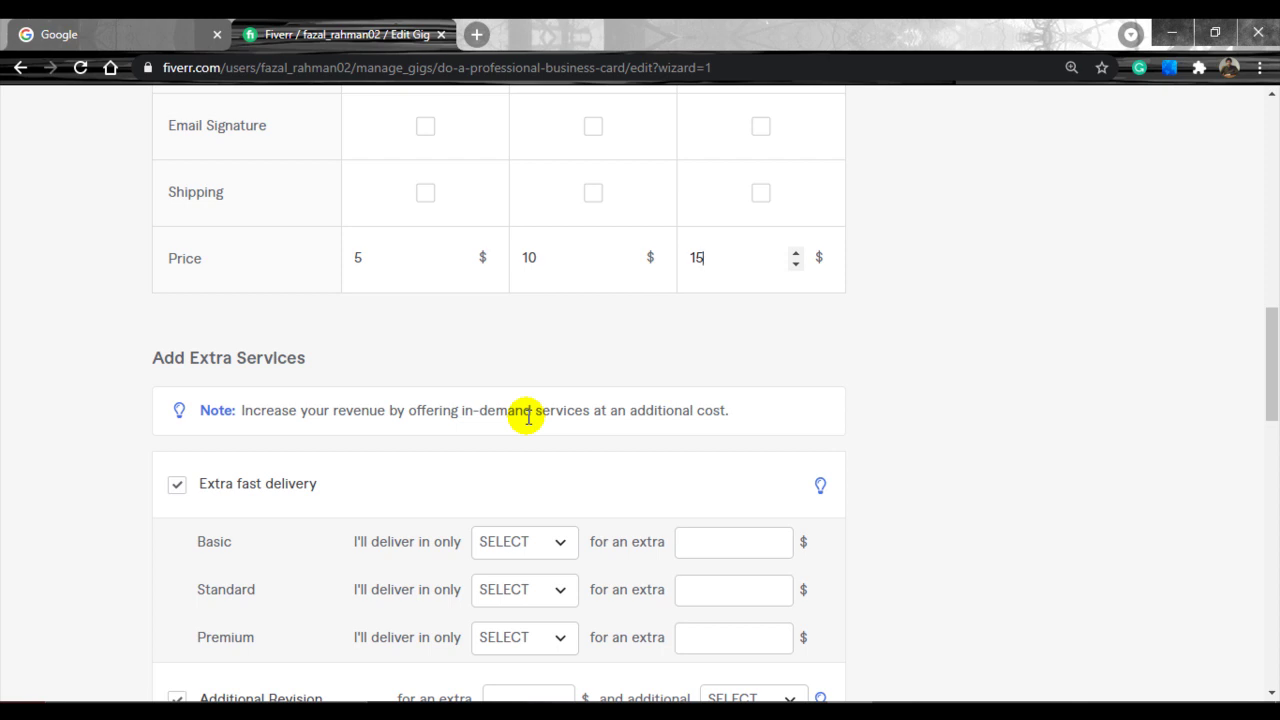
mouse_move(386, 514)
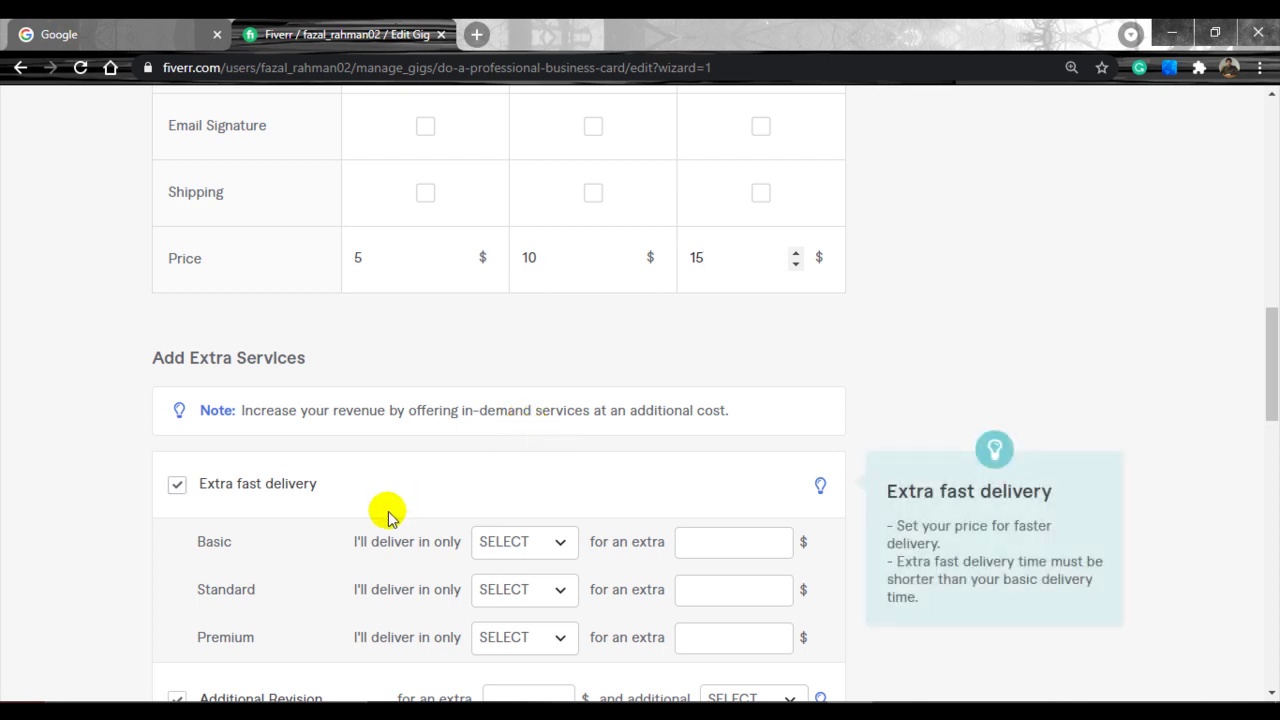
click(561, 546)
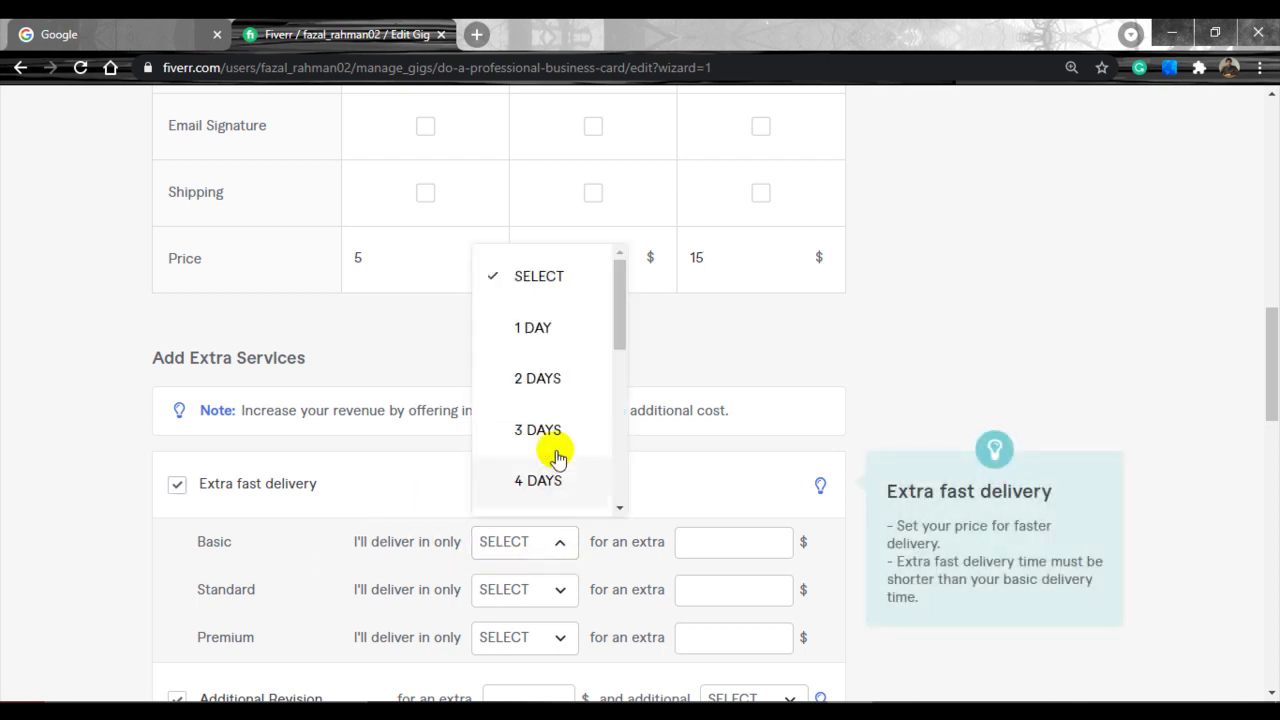
click(549, 330)
click(689, 537)
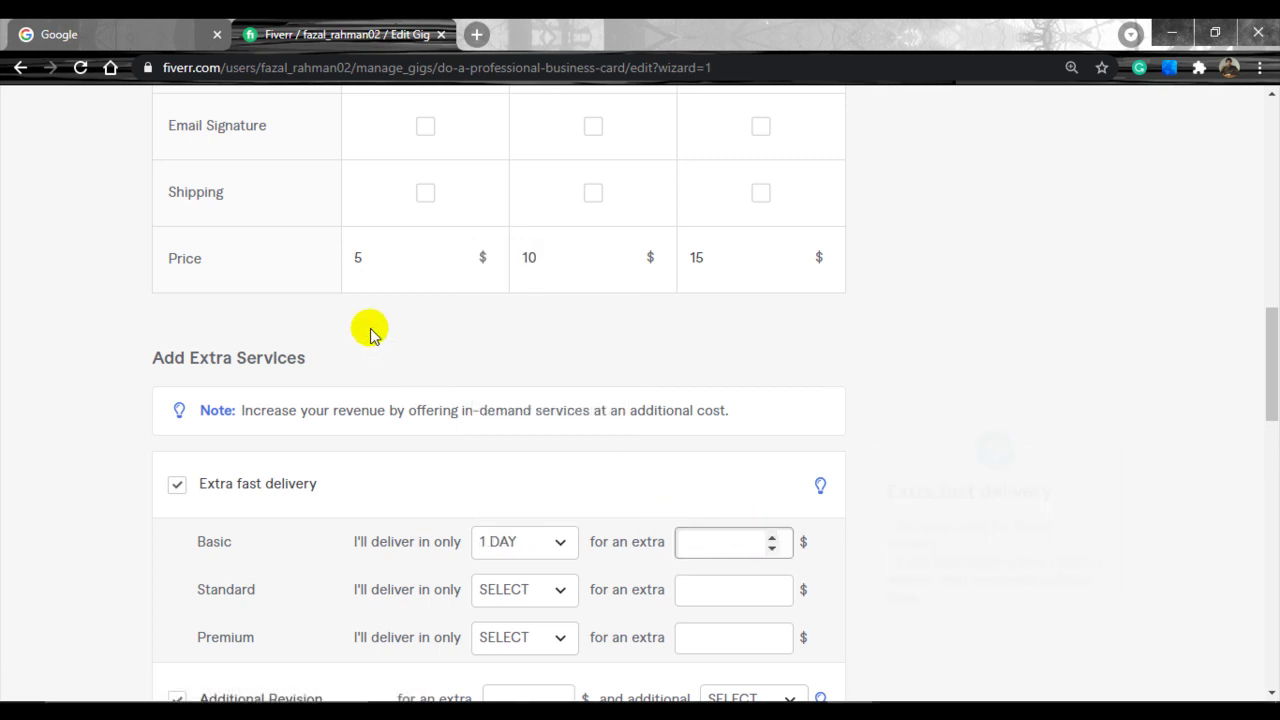
click(771, 538)
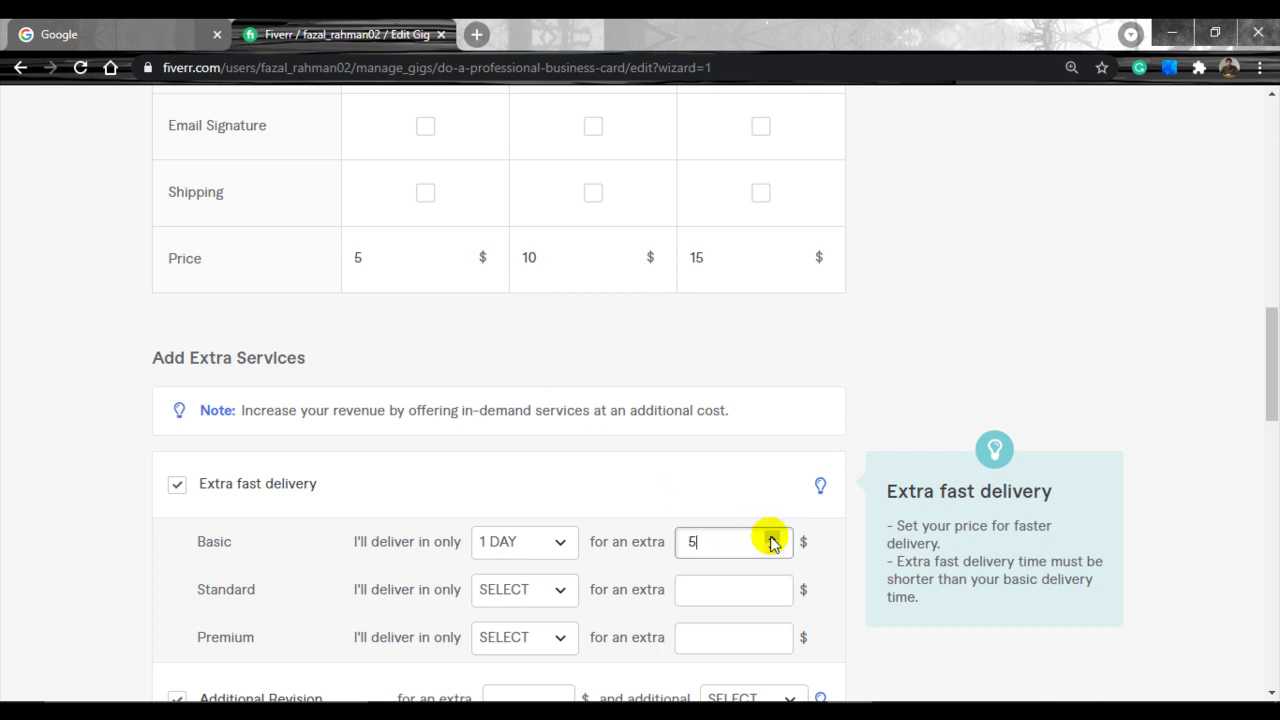
- Set the Standard package's extra fast delivery to 1 day for an extra $15
click(561, 594)
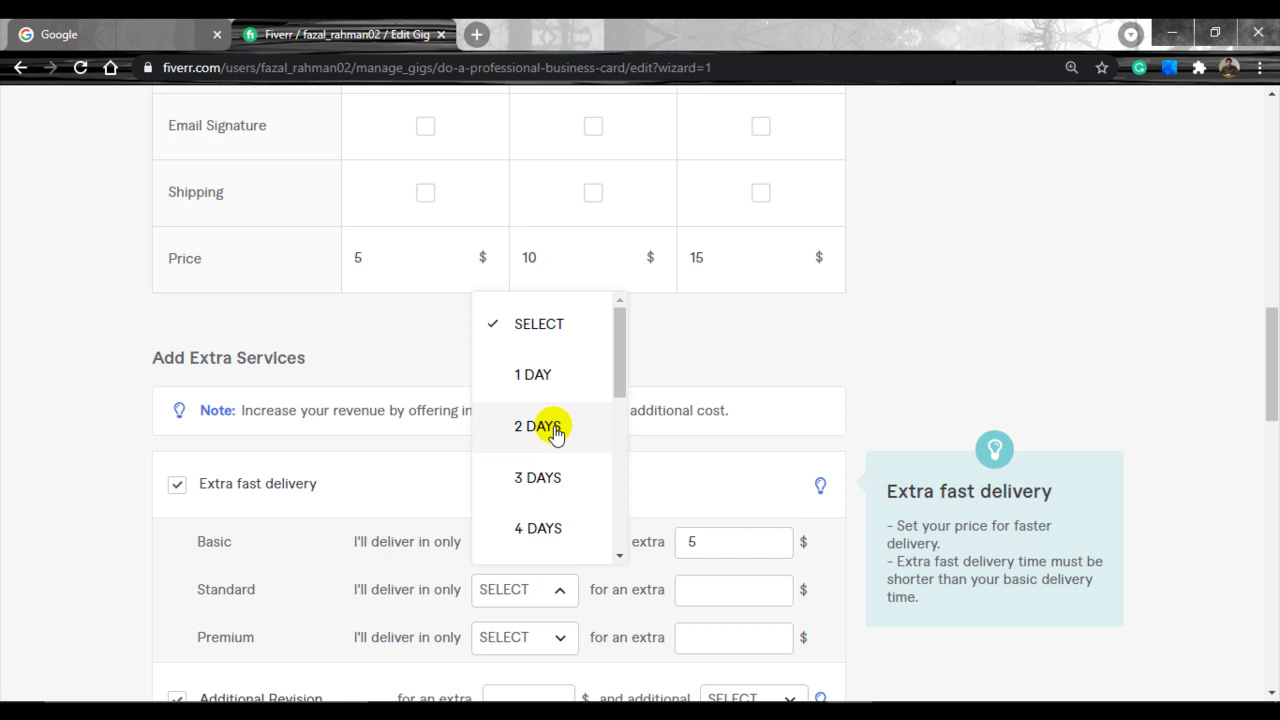
click(546, 386)
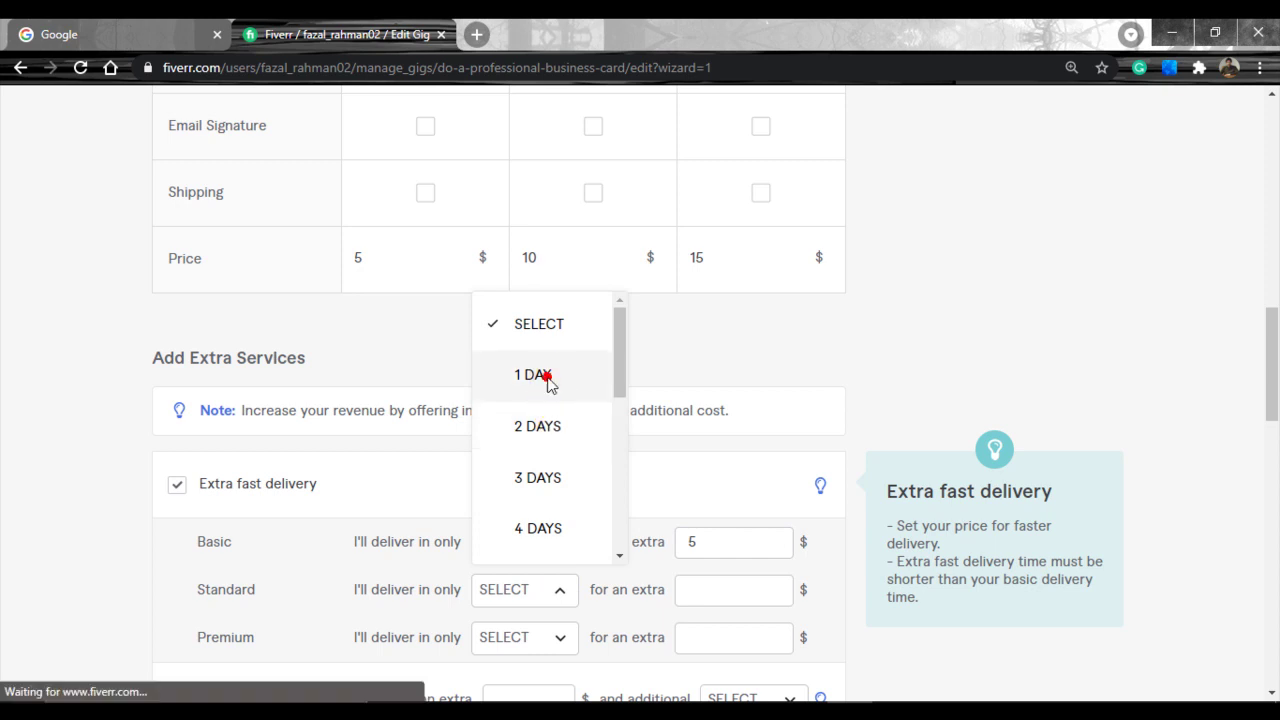
click(773, 585)
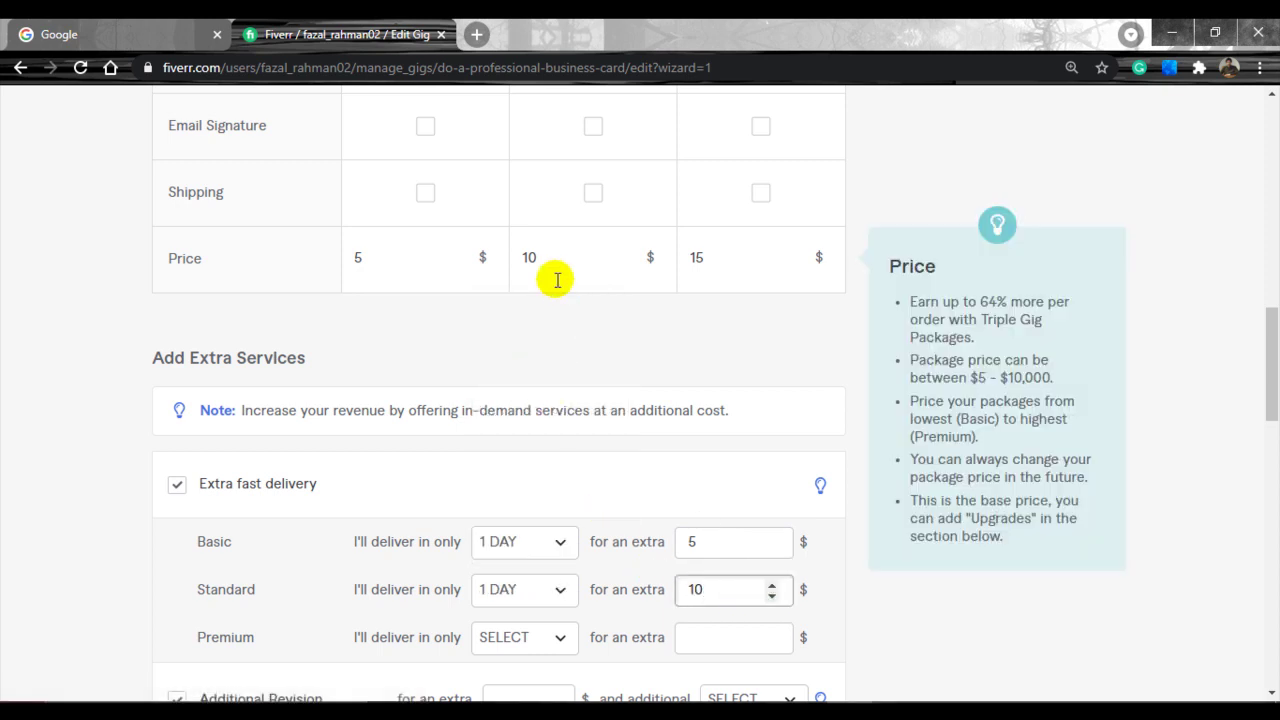
click(772, 584)
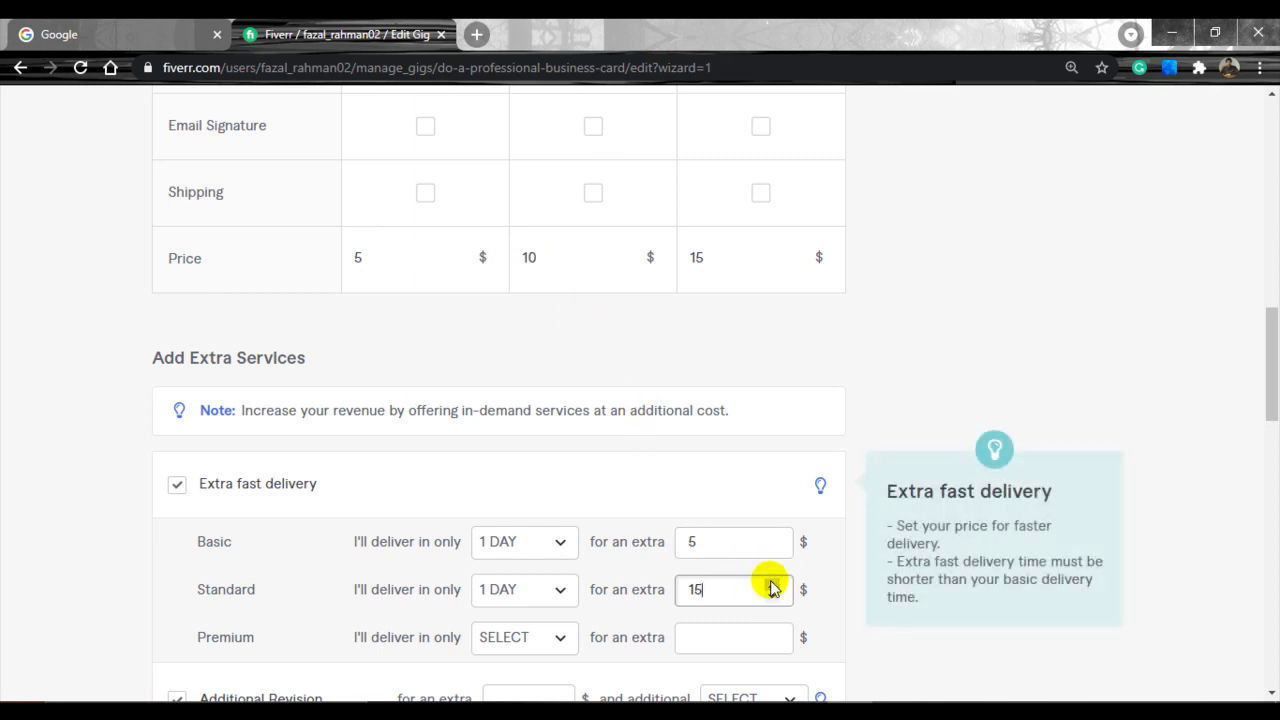
- Set the Premium package's extra fast delivery to 2 days for an extra $25
click(565, 636)
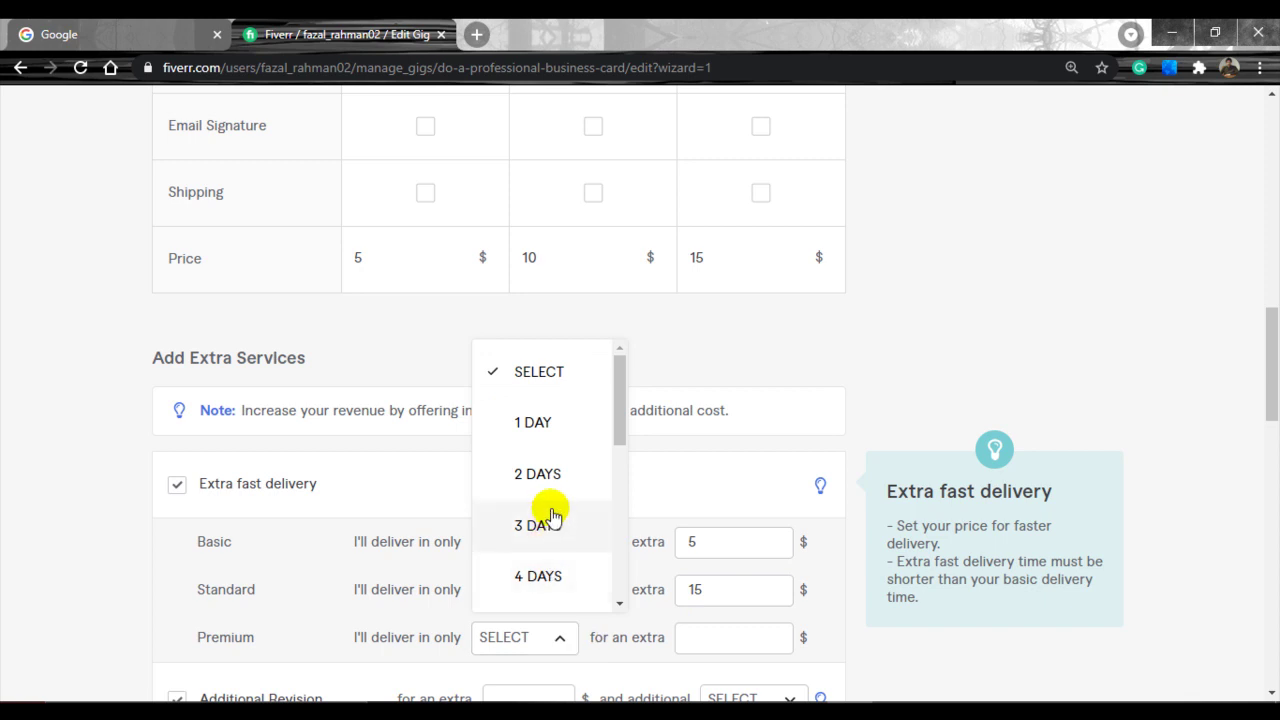
click(550, 524)
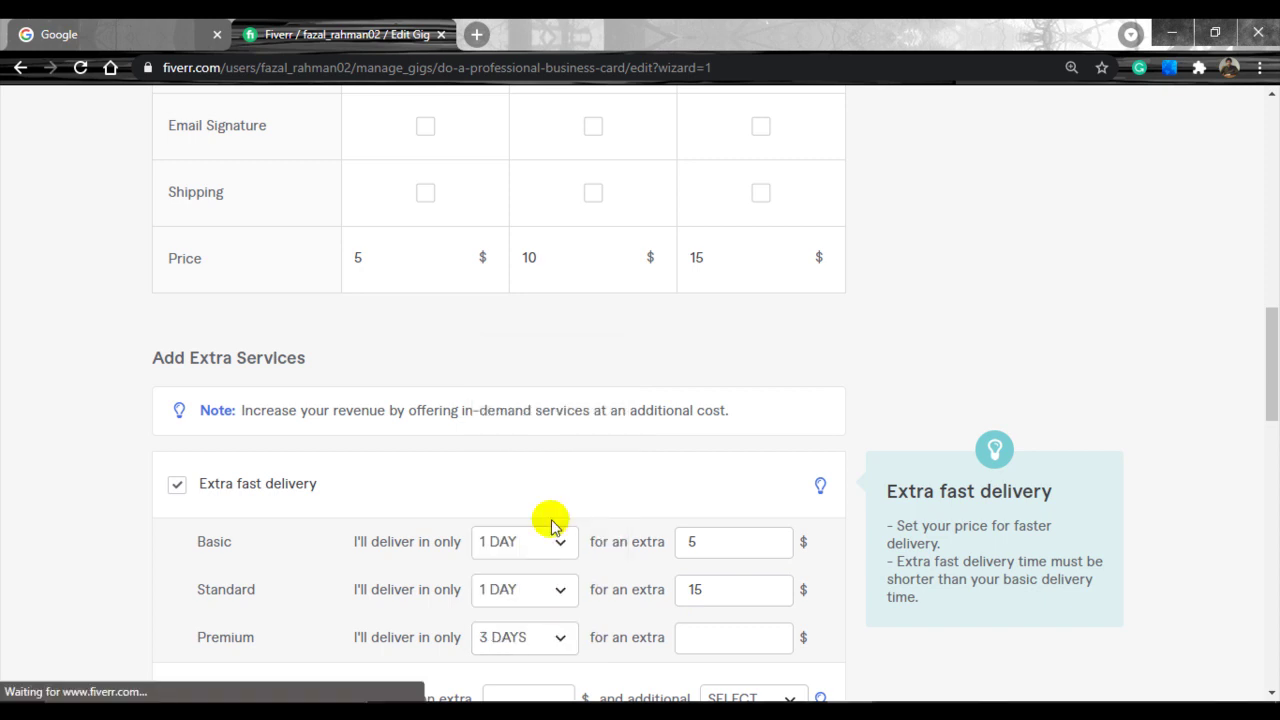
click(568, 641)
click(560, 471)
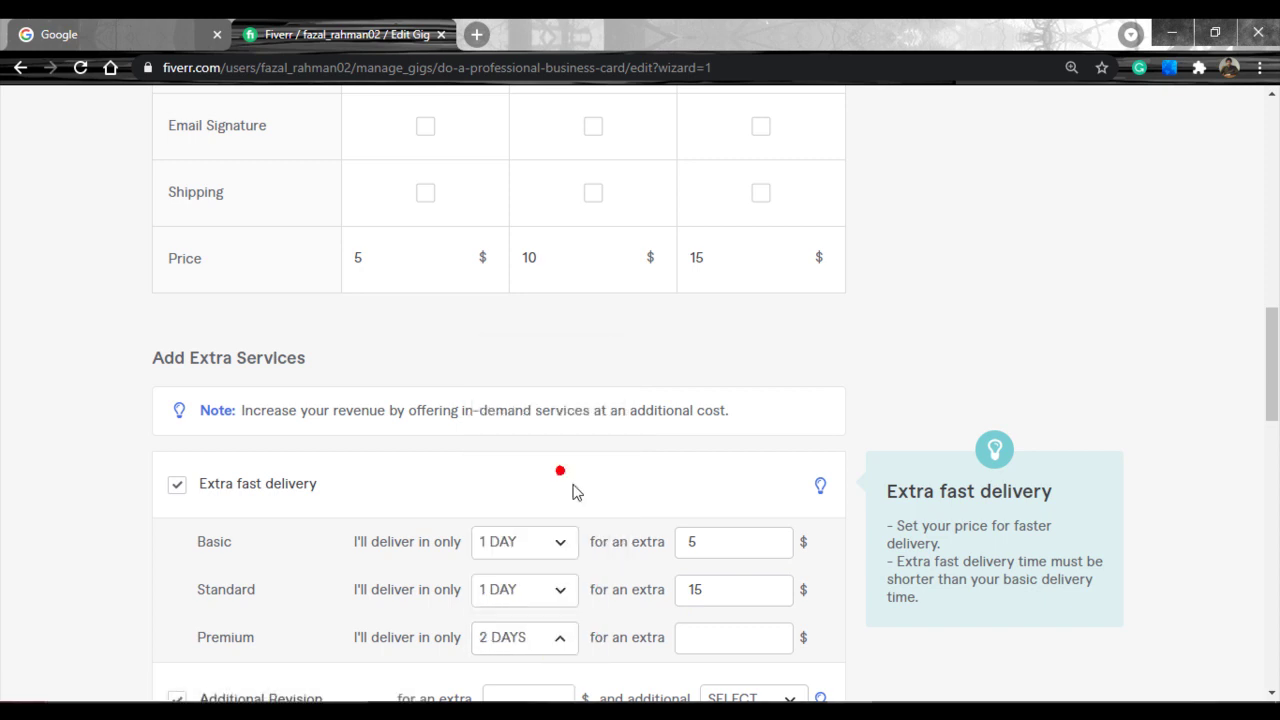
click(731, 637)
click(771, 632)
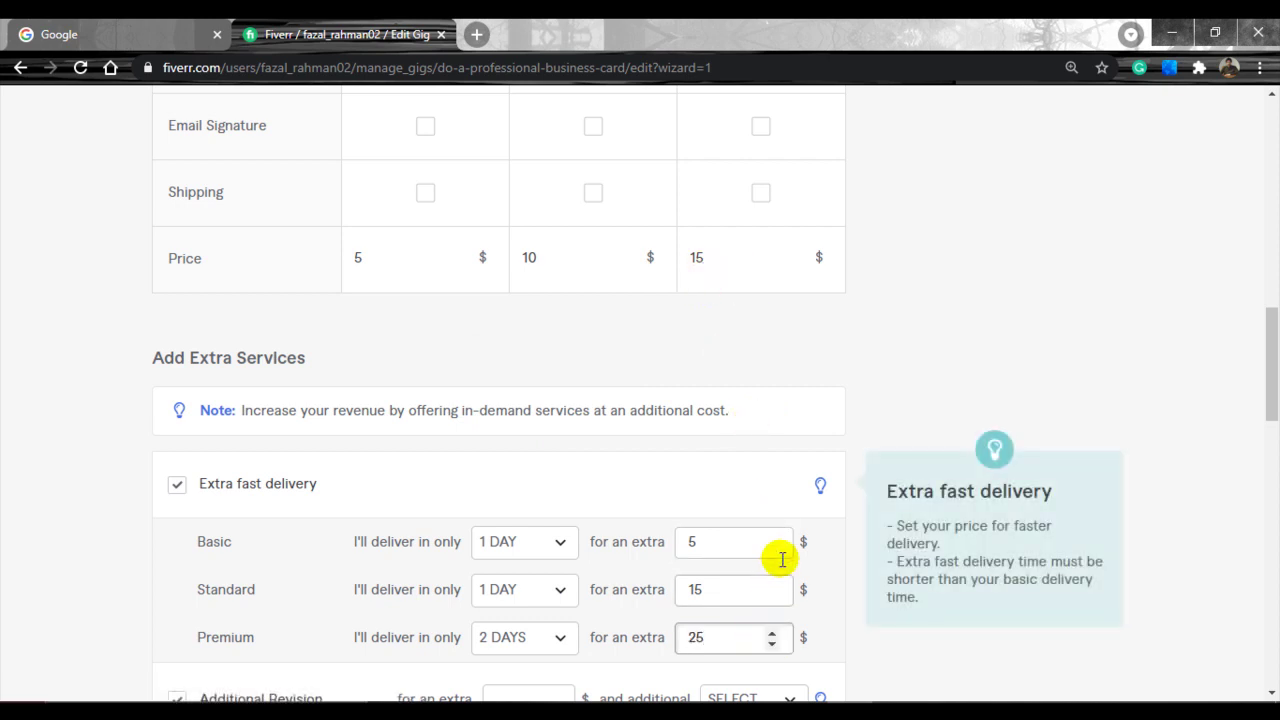
- Set the Additional Revision extra to $10 with 1 additional day
scroll(777, 557, down, 2)
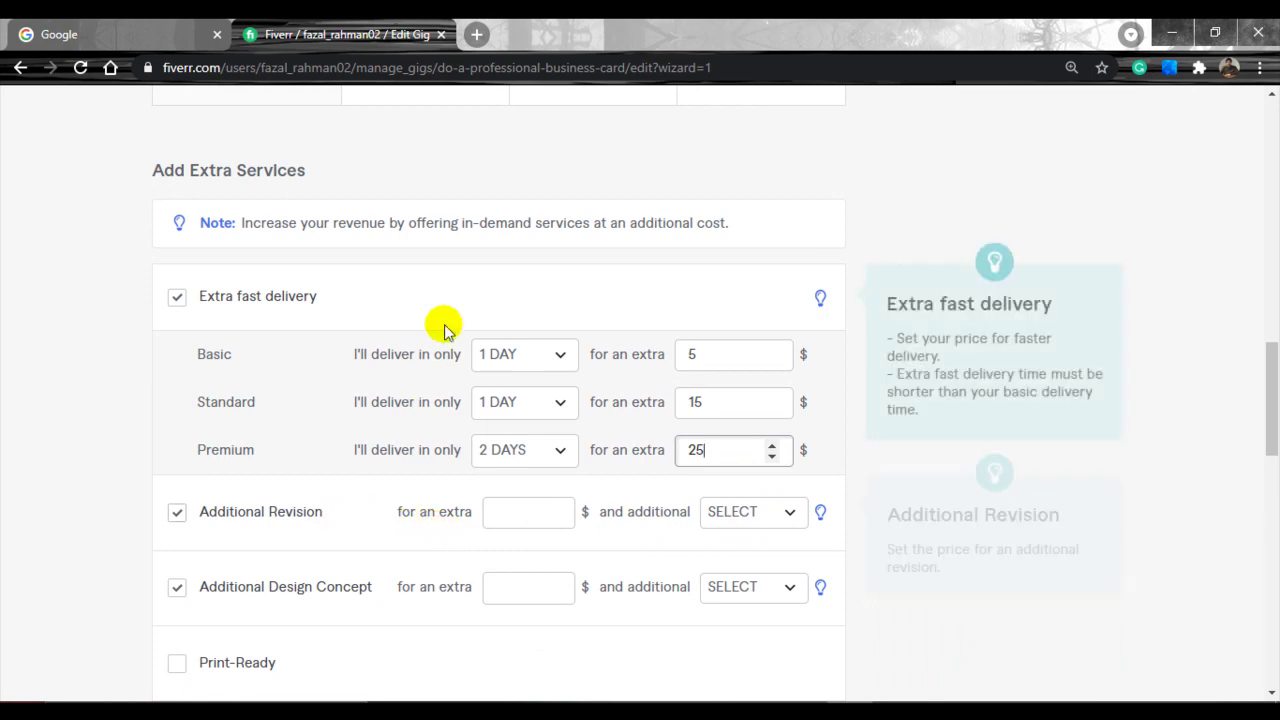
scroll(443, 269, up, 6)
scroll(420, 290, up, 1)
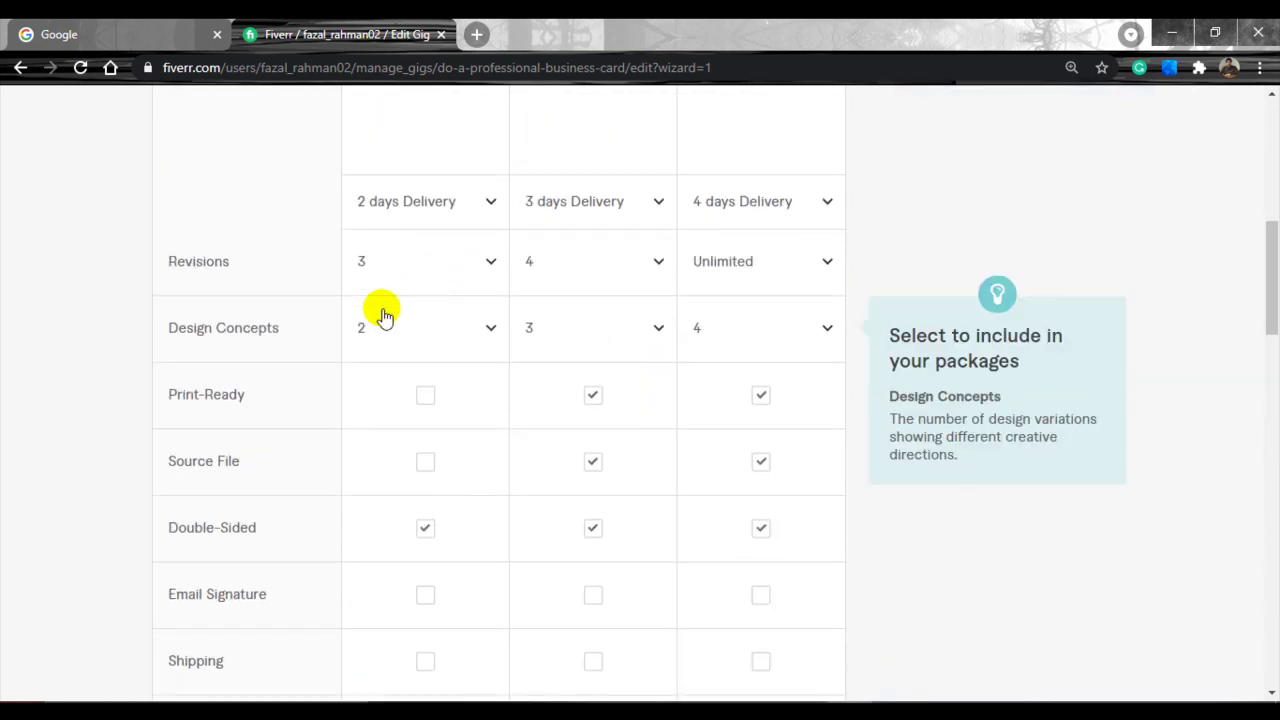
scroll(390, 292, up, 2)
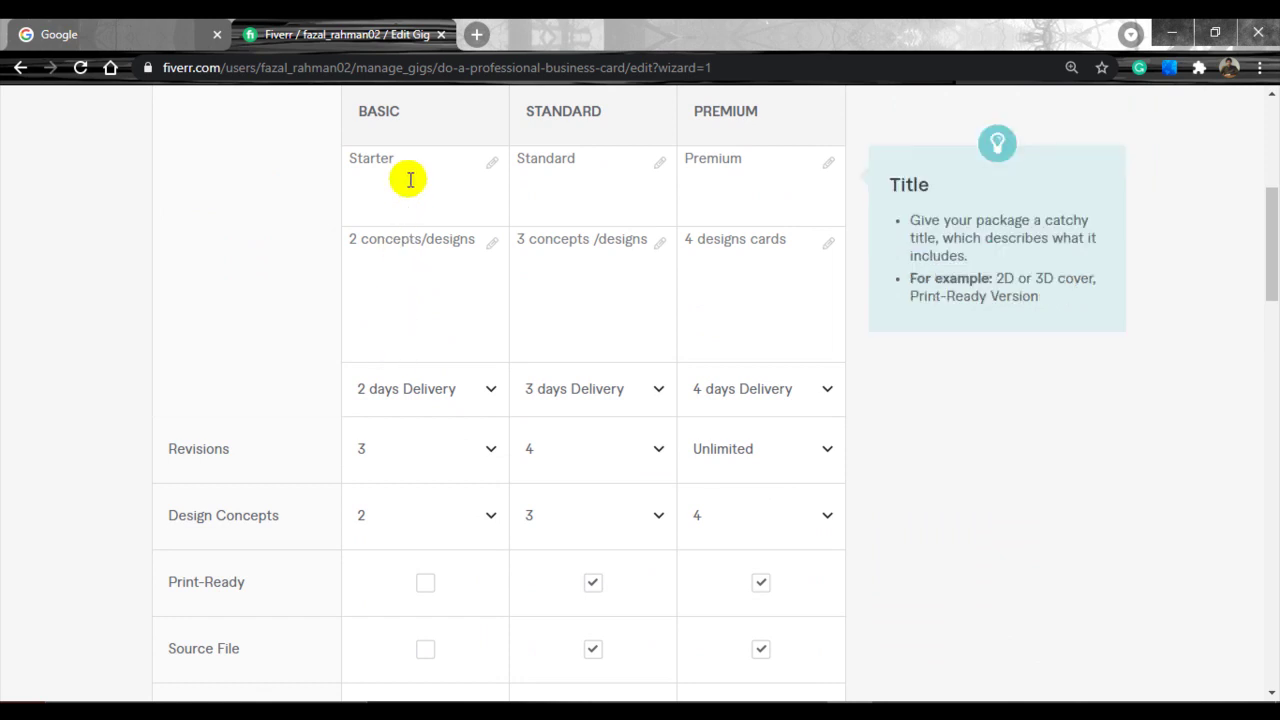
scroll(440, 470, down, 9)
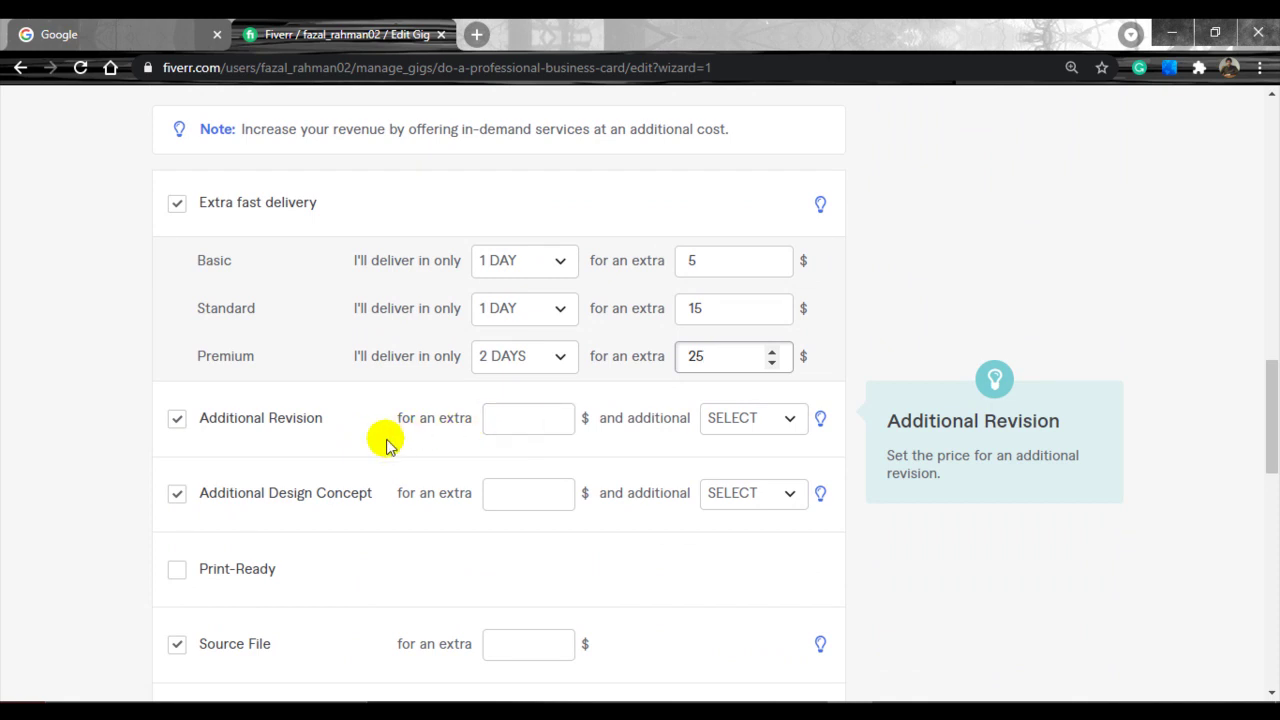
click(555, 415)
text(0)
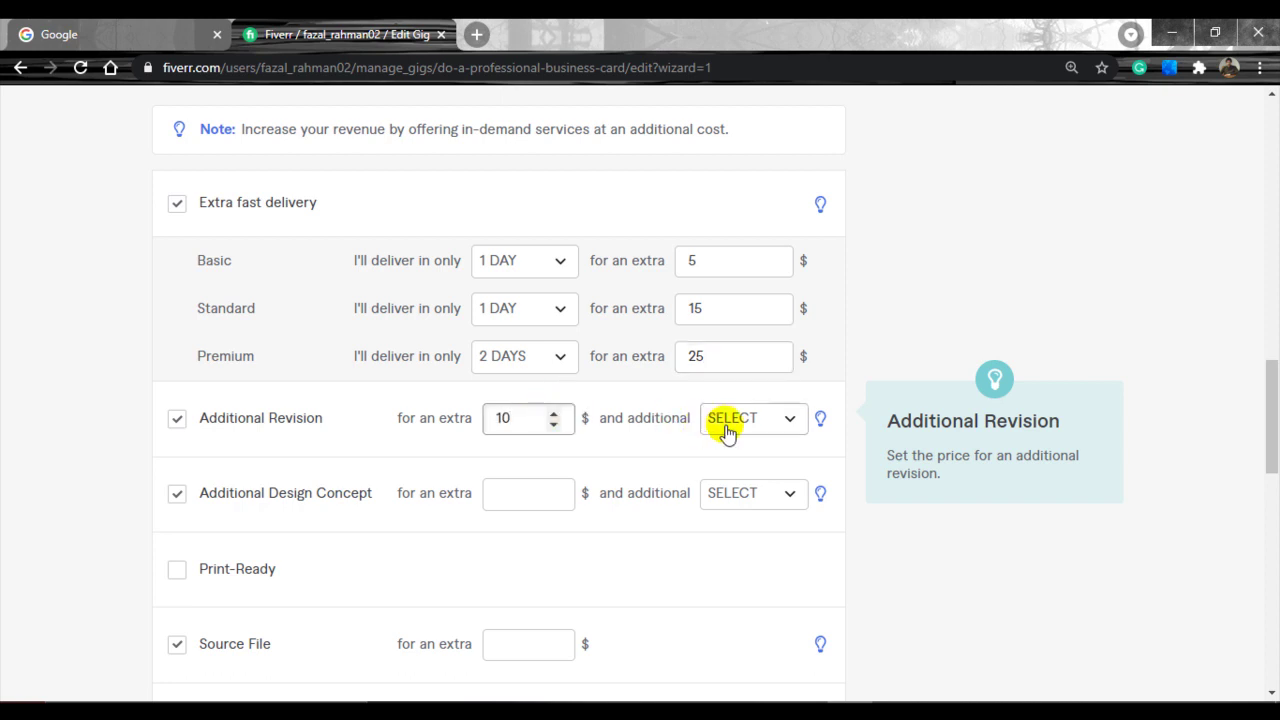
click(790, 418)
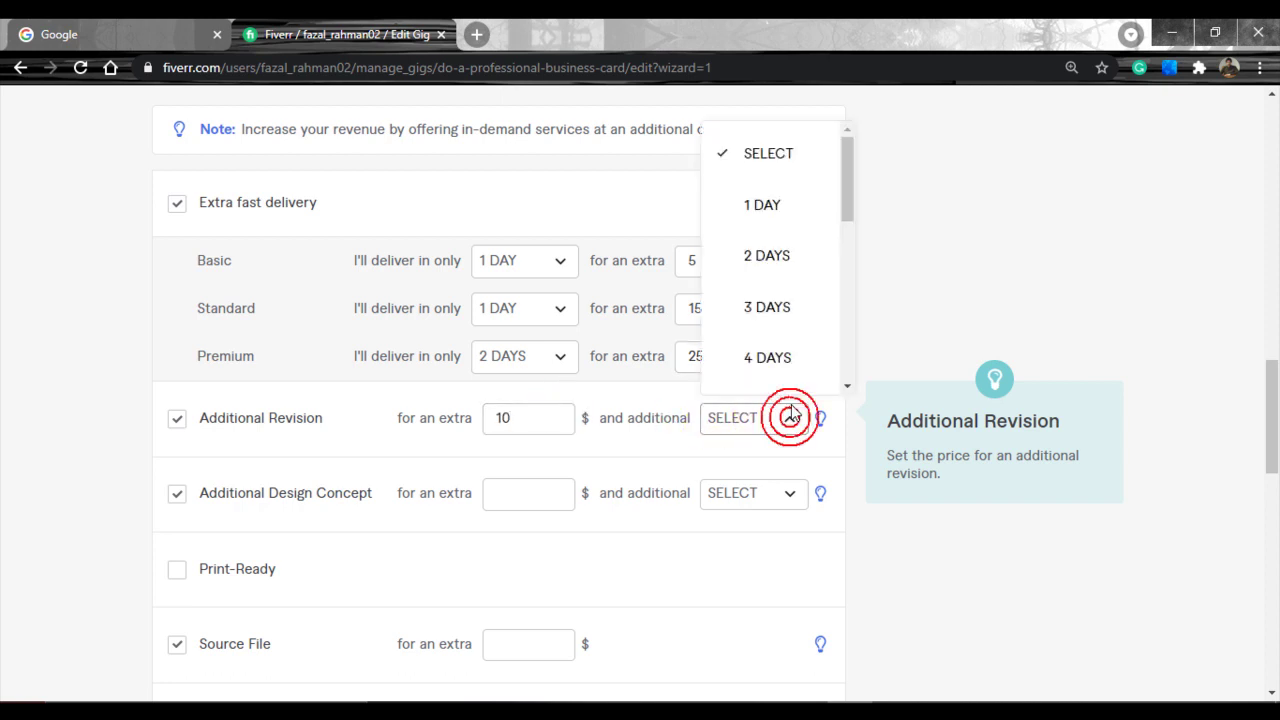
click(765, 205)
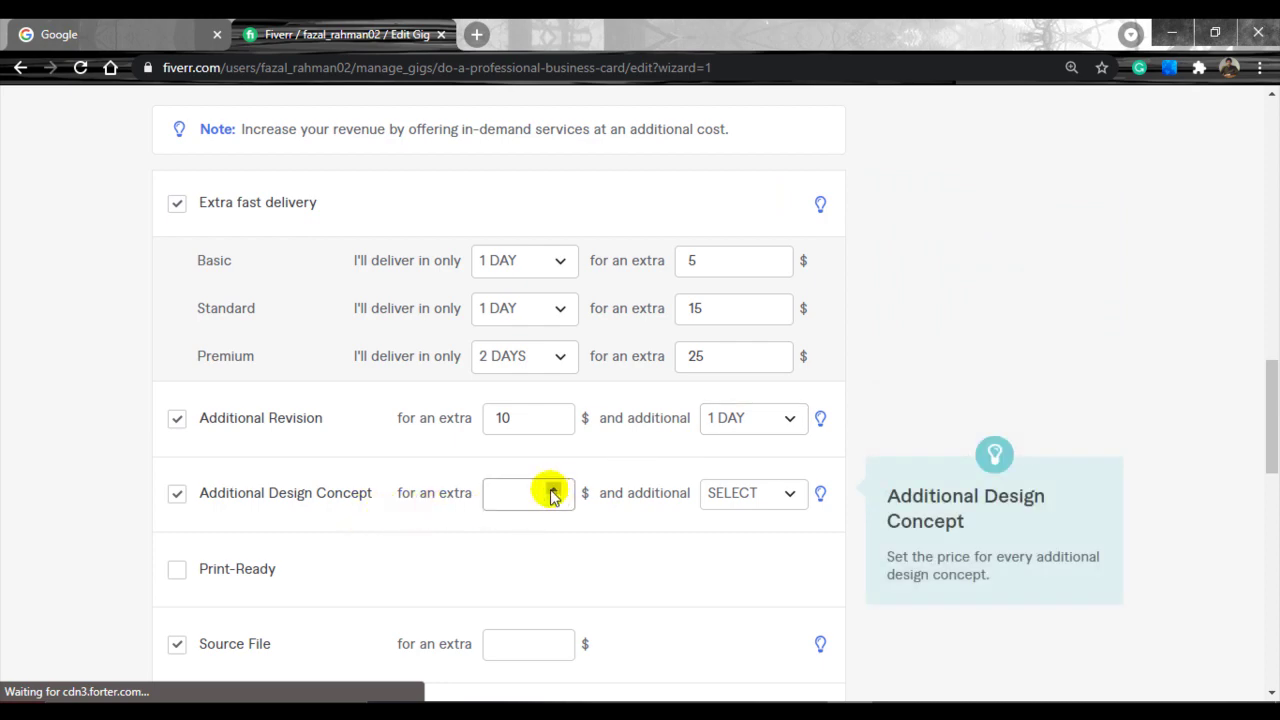
- Set the Source File extra to $5
scroll(491, 394, up, 10)
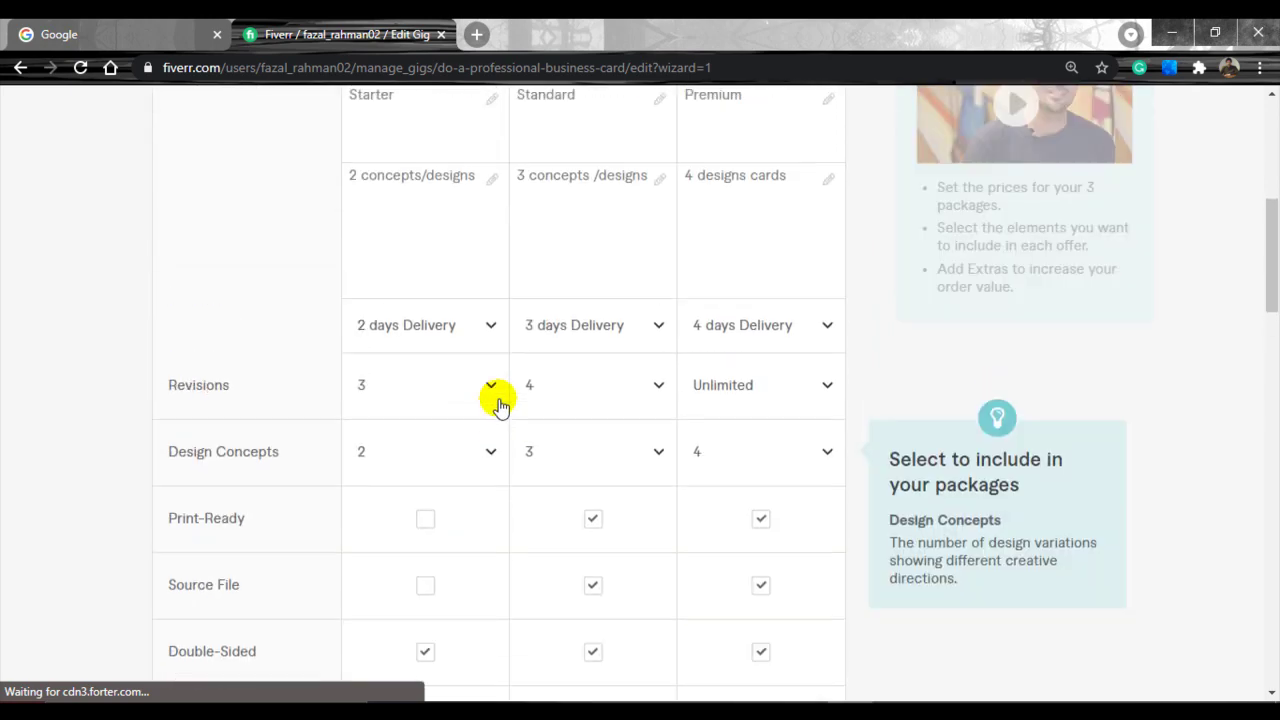
scroll(540, 270, down, 10)
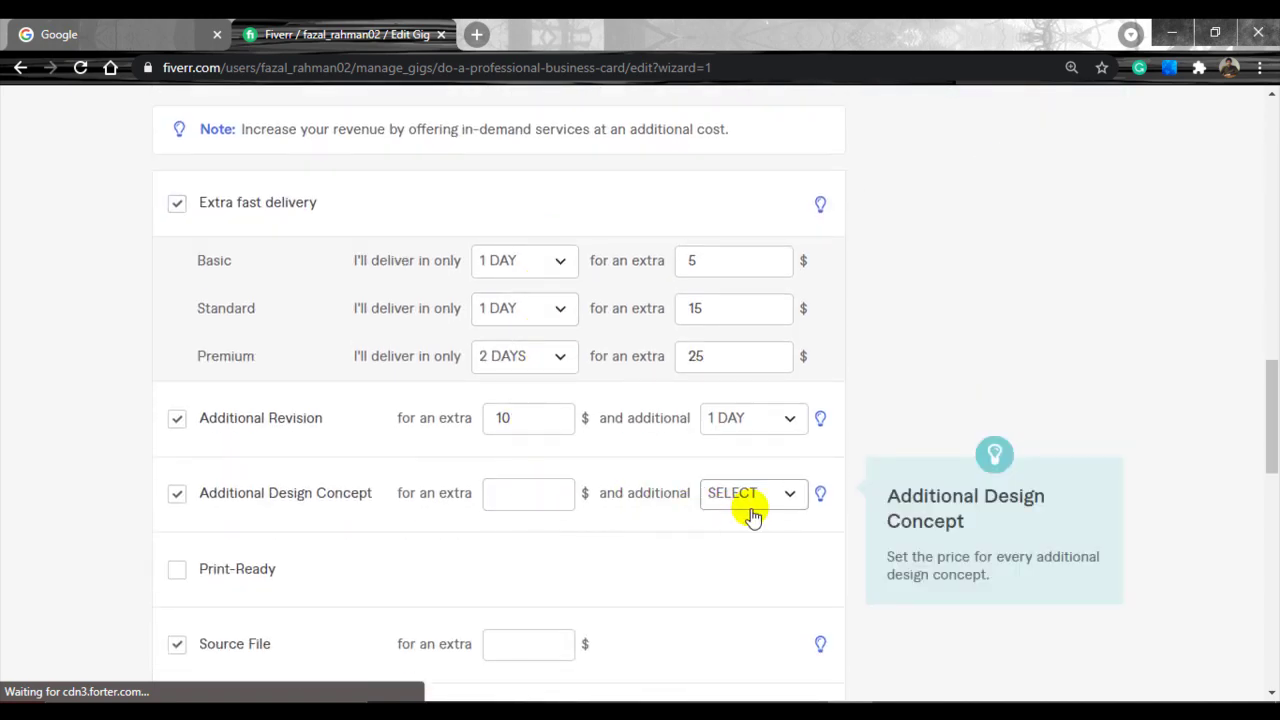
scroll(657, 480, down, 1)
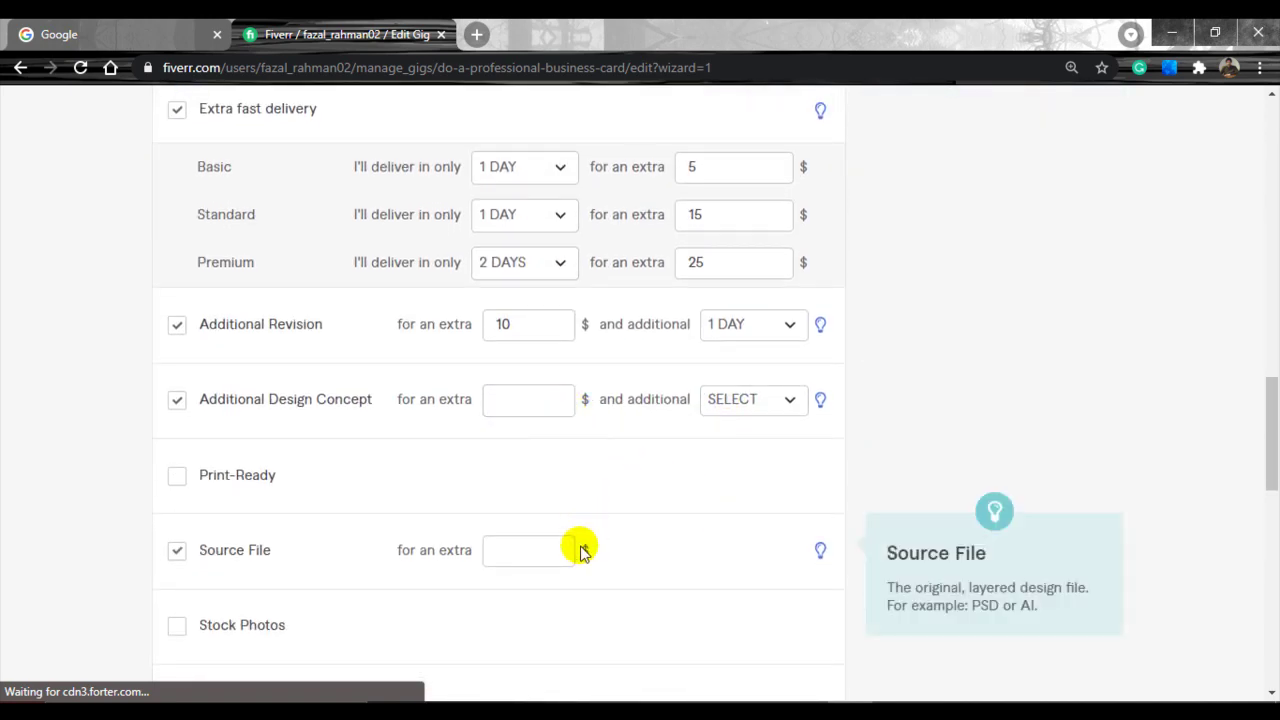
scroll(570, 540, down, 1)
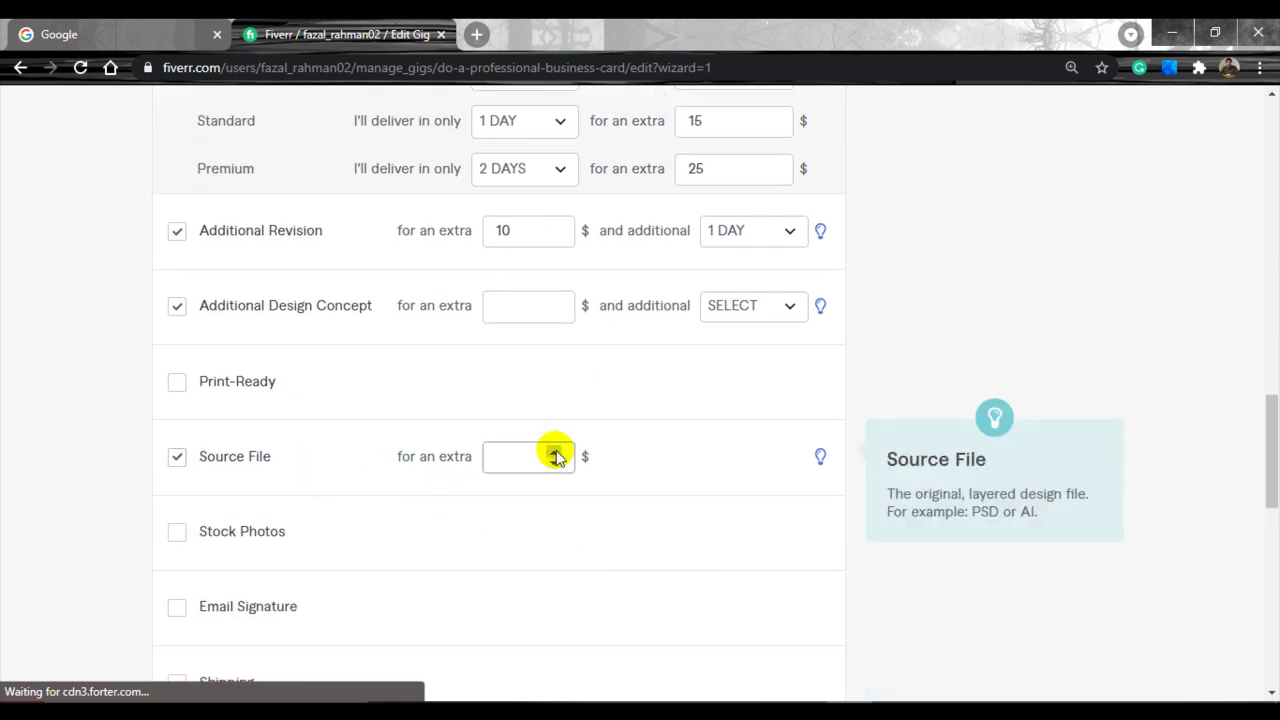
click(554, 452)
click(556, 466)
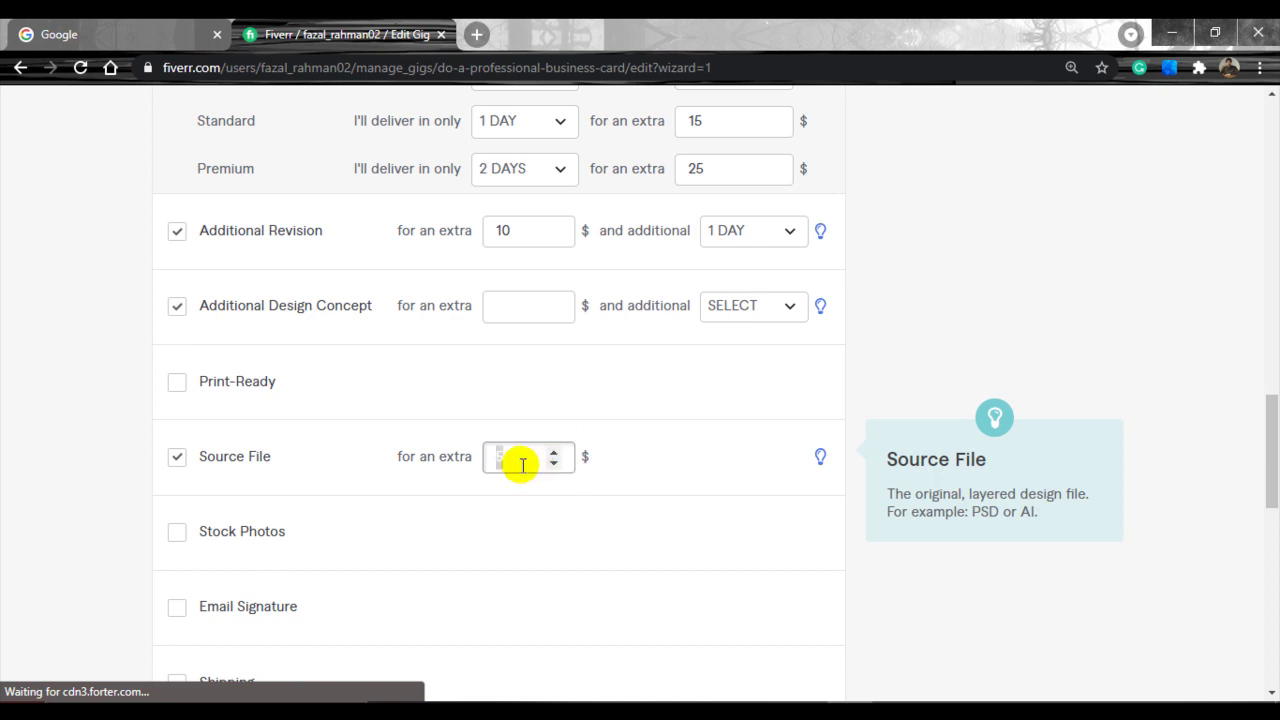
- Go past the remaining extra services and try to save the pricing stage
scroll(521, 464, down, 1)
mouse_move(400, 466)
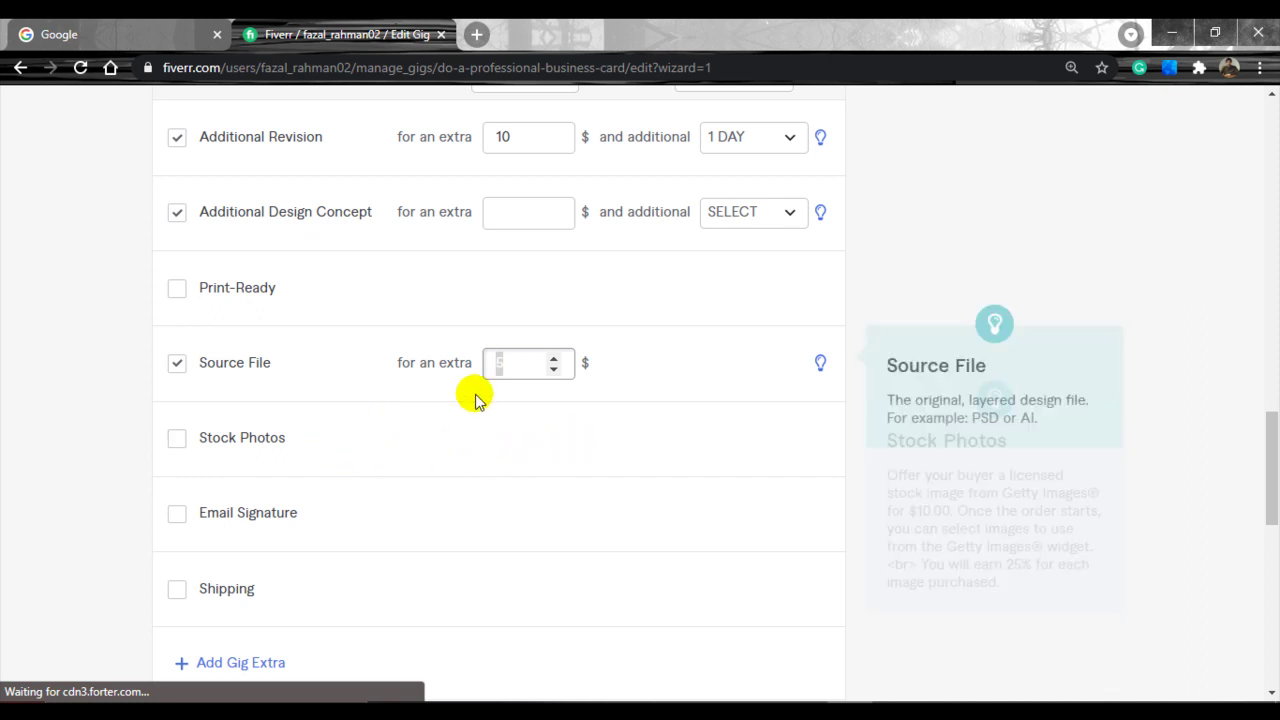
scroll(374, 457, down, 1)
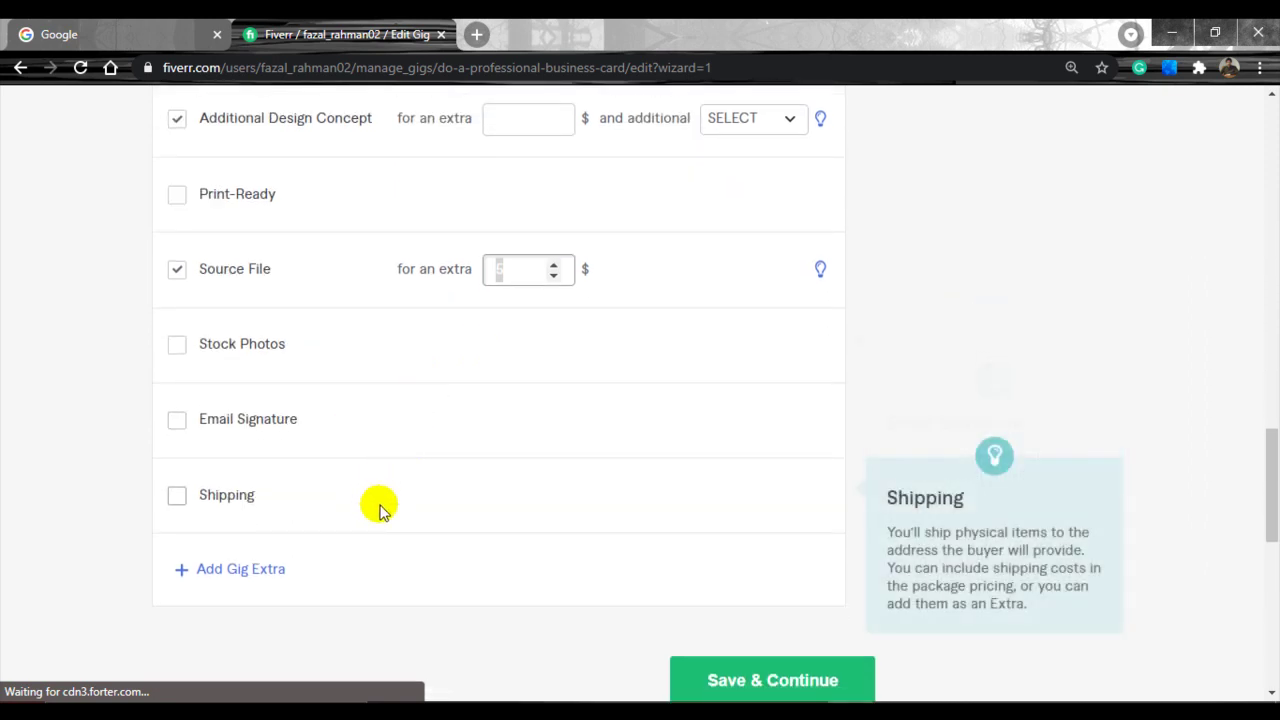
scroll(580, 482, down, 2)
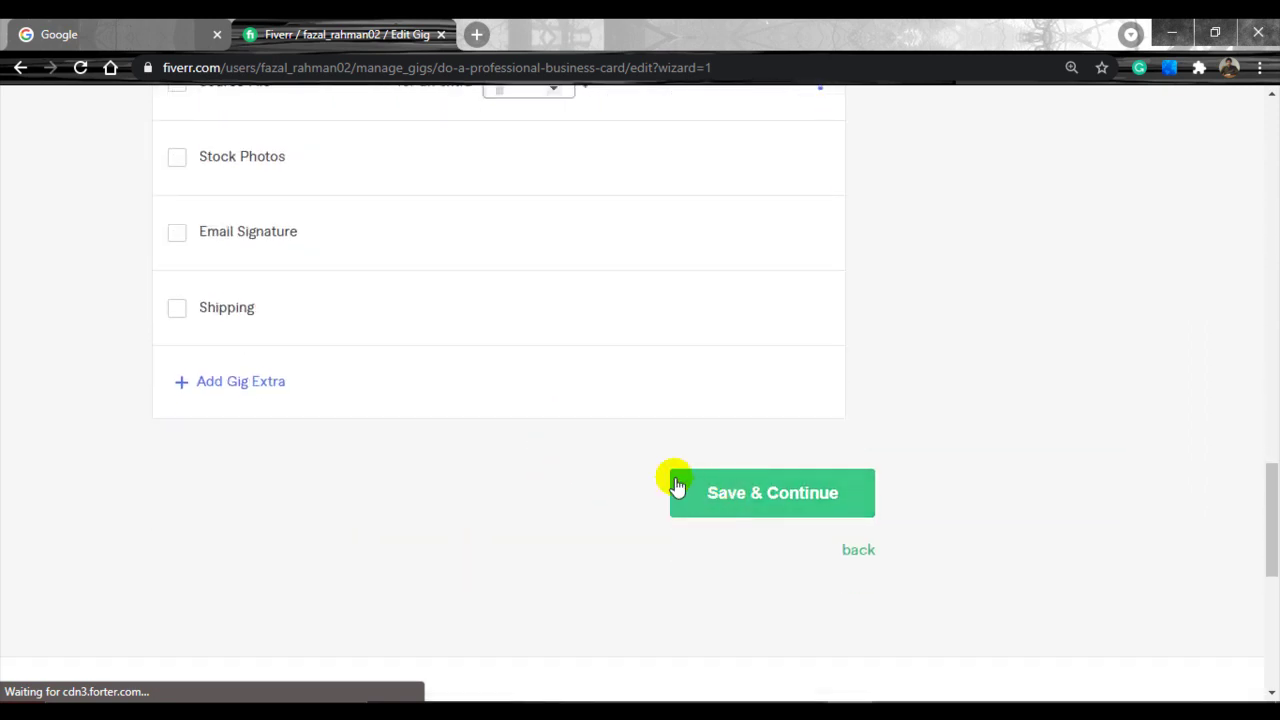
click(745, 497)
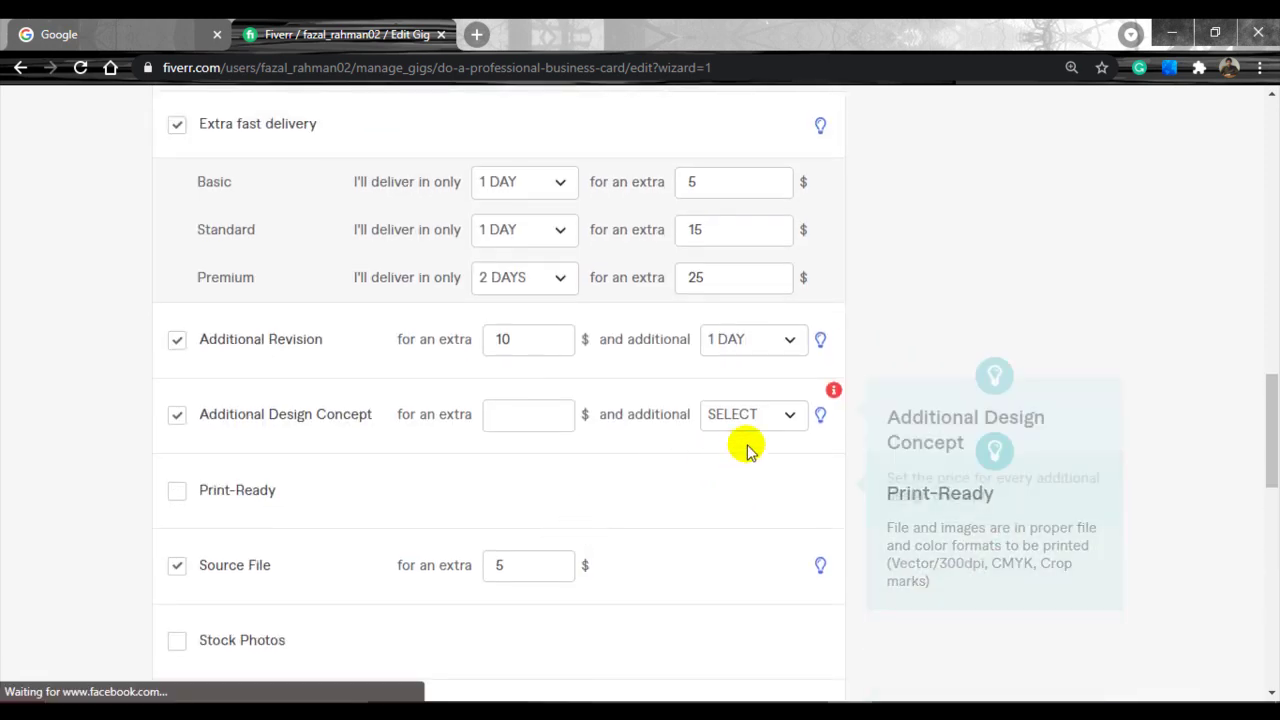
- Set the Additional Design Concept extra to $10 with 2 additional days, and save the pricing stage to continue
mouse_move(836, 398)
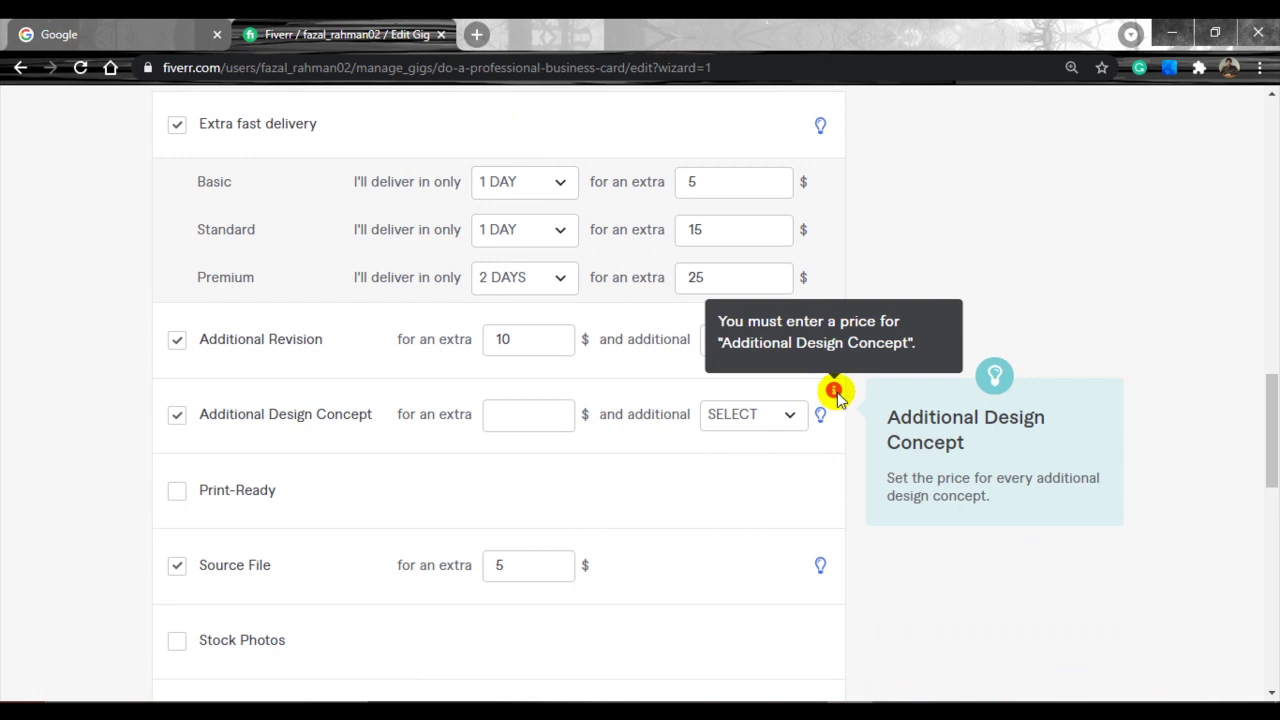
click(786, 414)
click(762, 266)
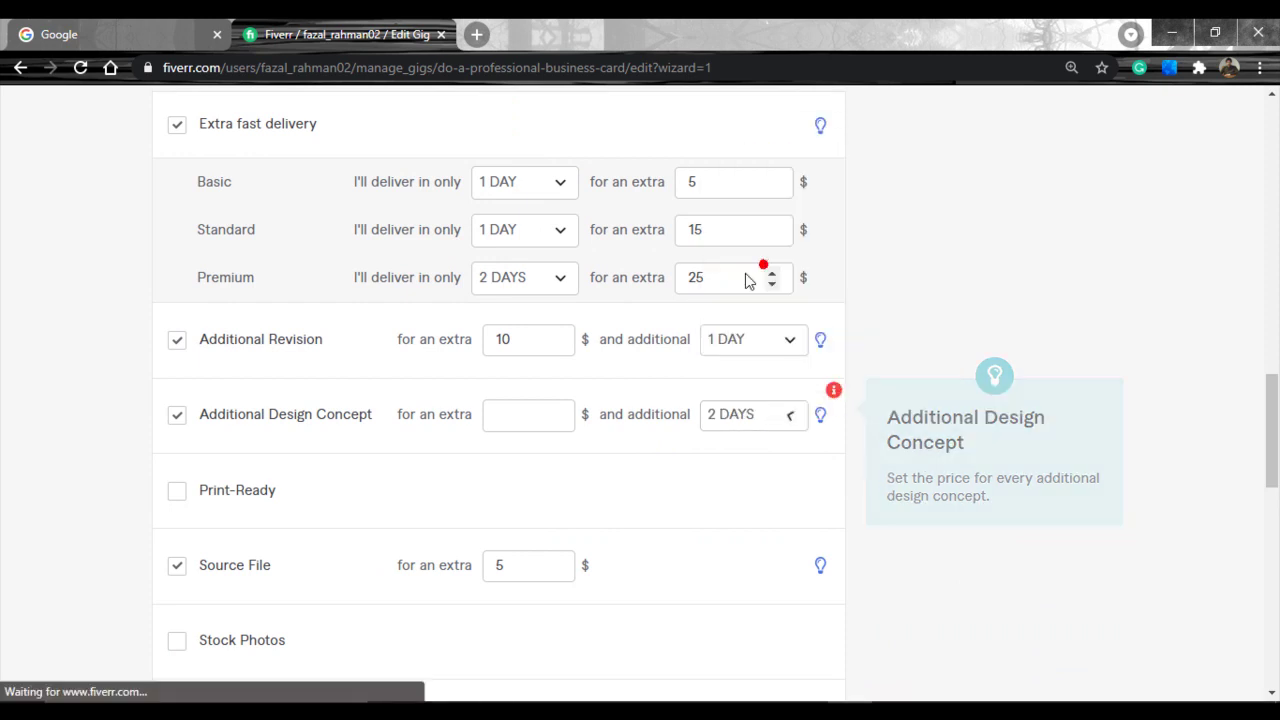
click(531, 409)
text(10)
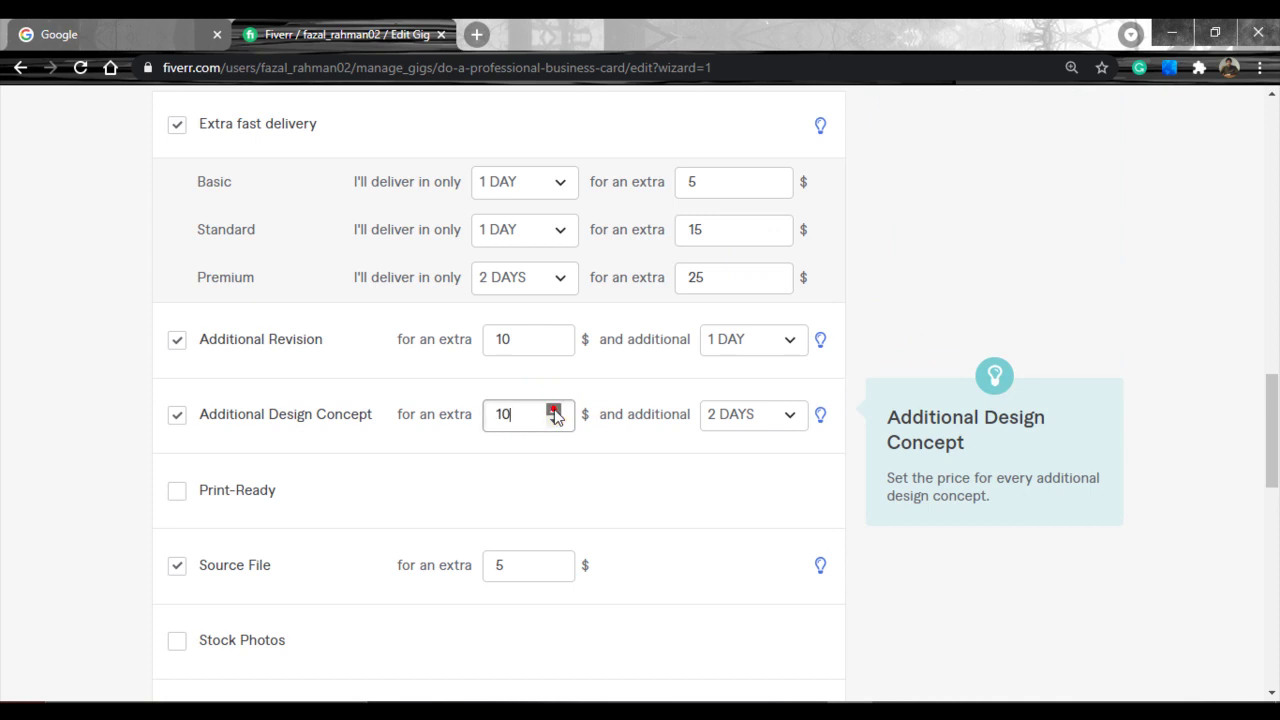
scroll(683, 490, down, 4)
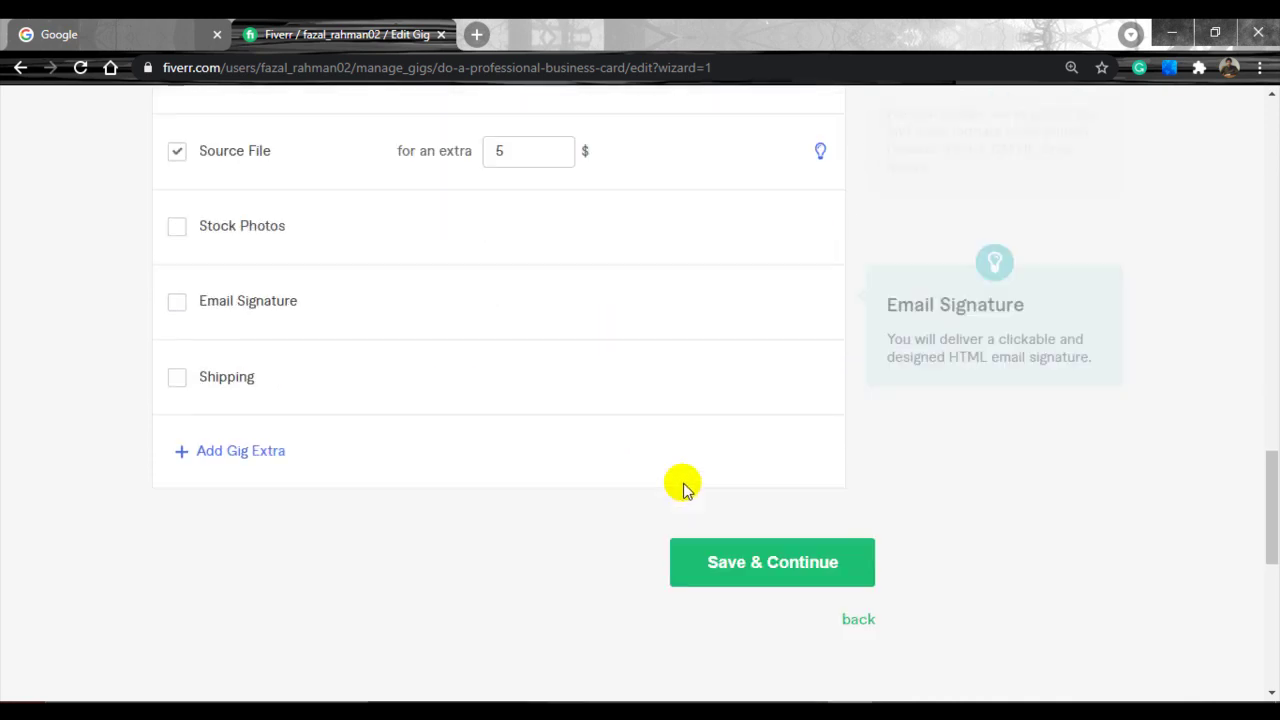
click(733, 516)
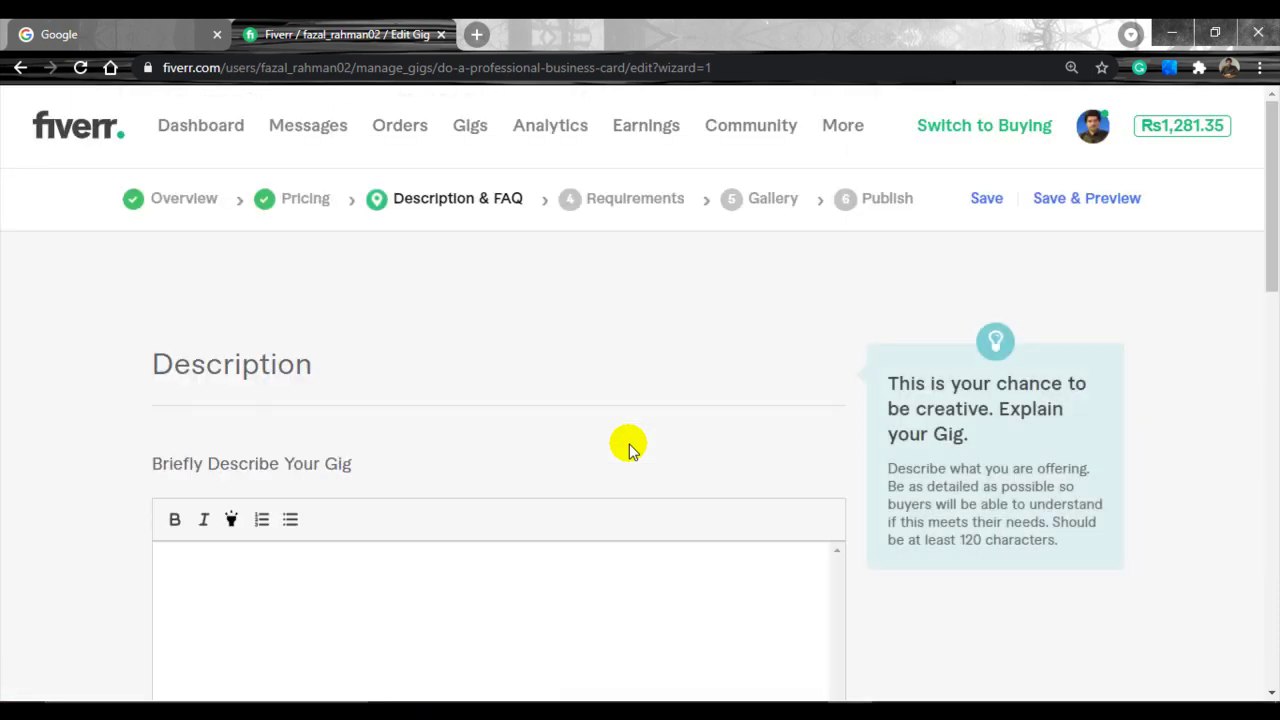
- Begin the gig description with "If you are looking for a professional business cards then you are at a right place."
scroll(534, 391, down, 2)
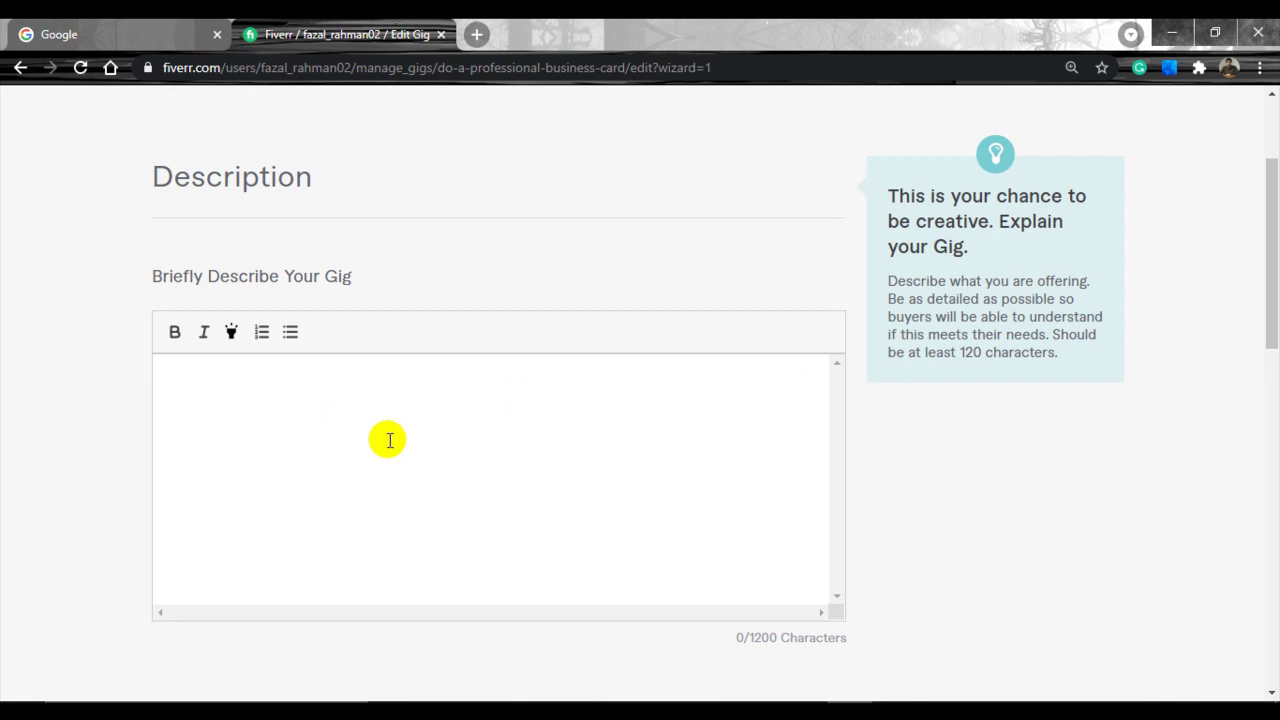
click(340, 389)
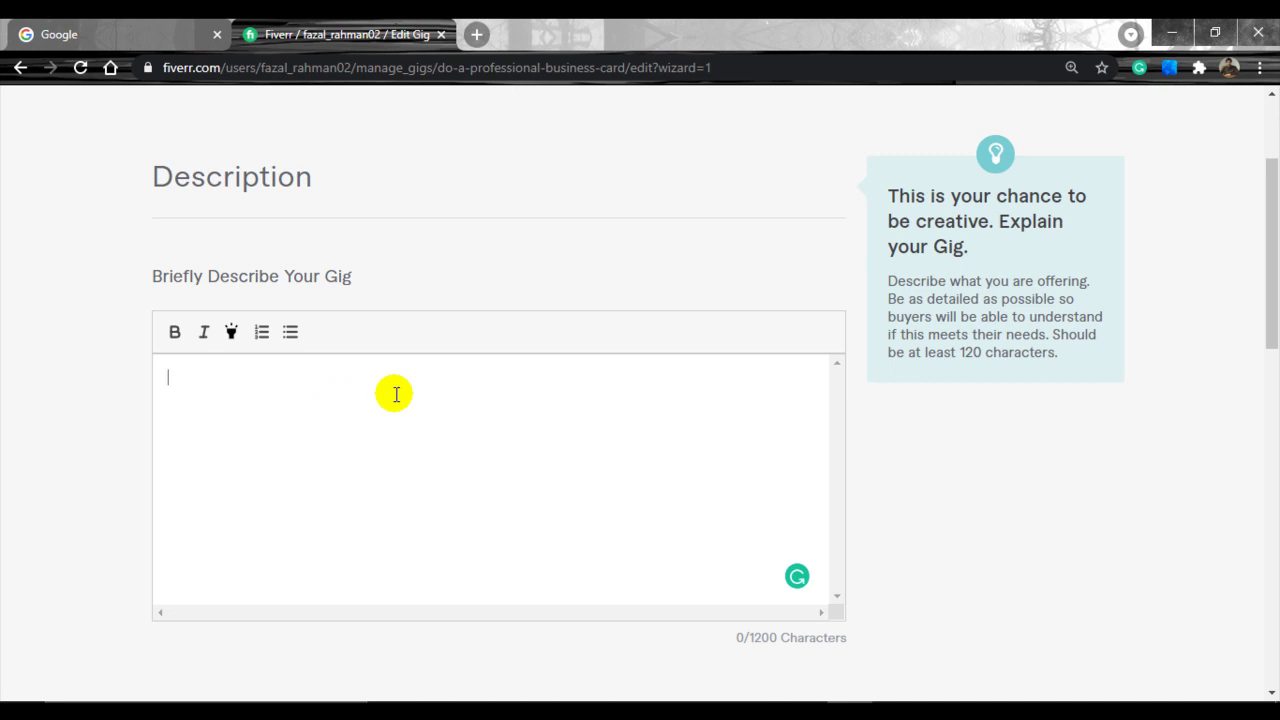
text(I)
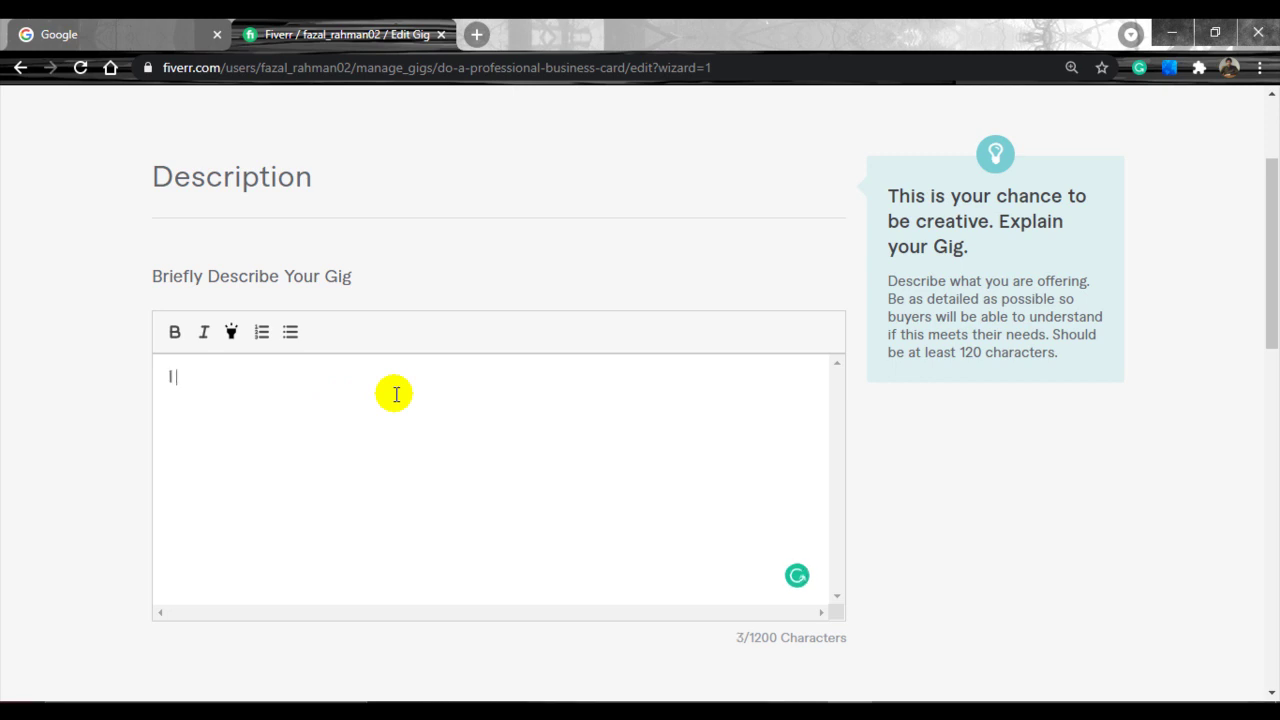
text(f you are looking for )
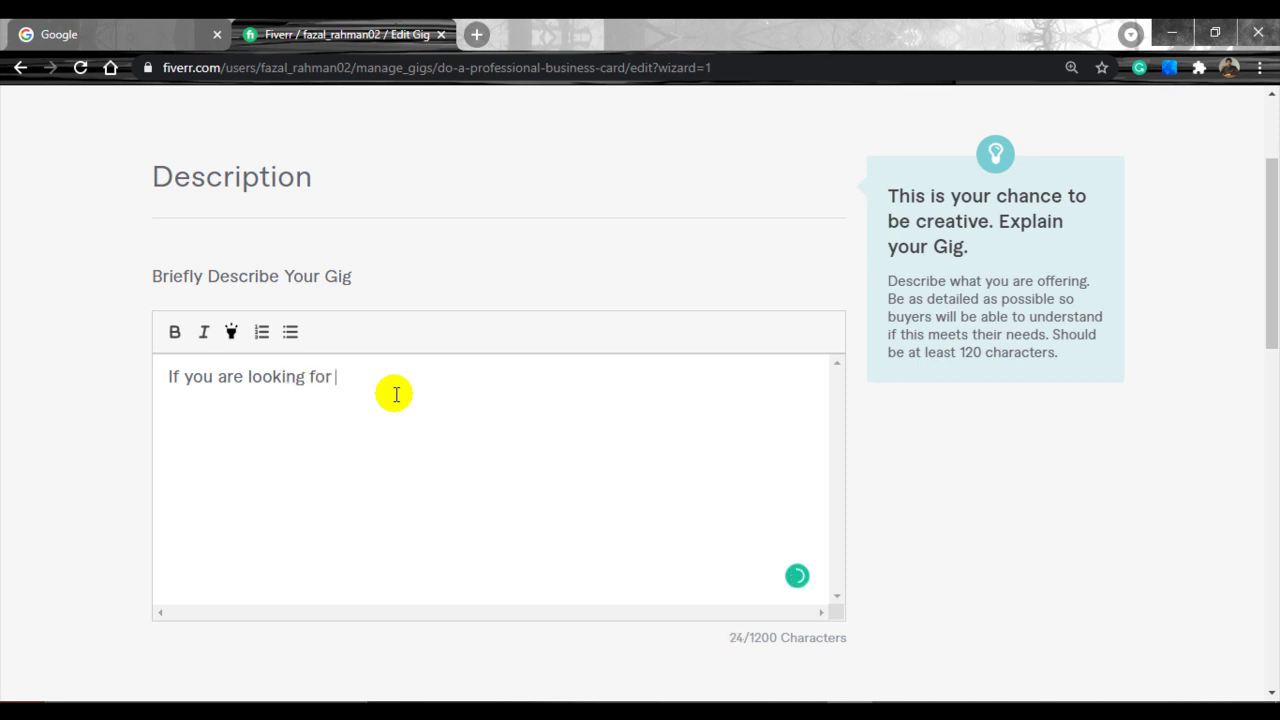
text(a professional)
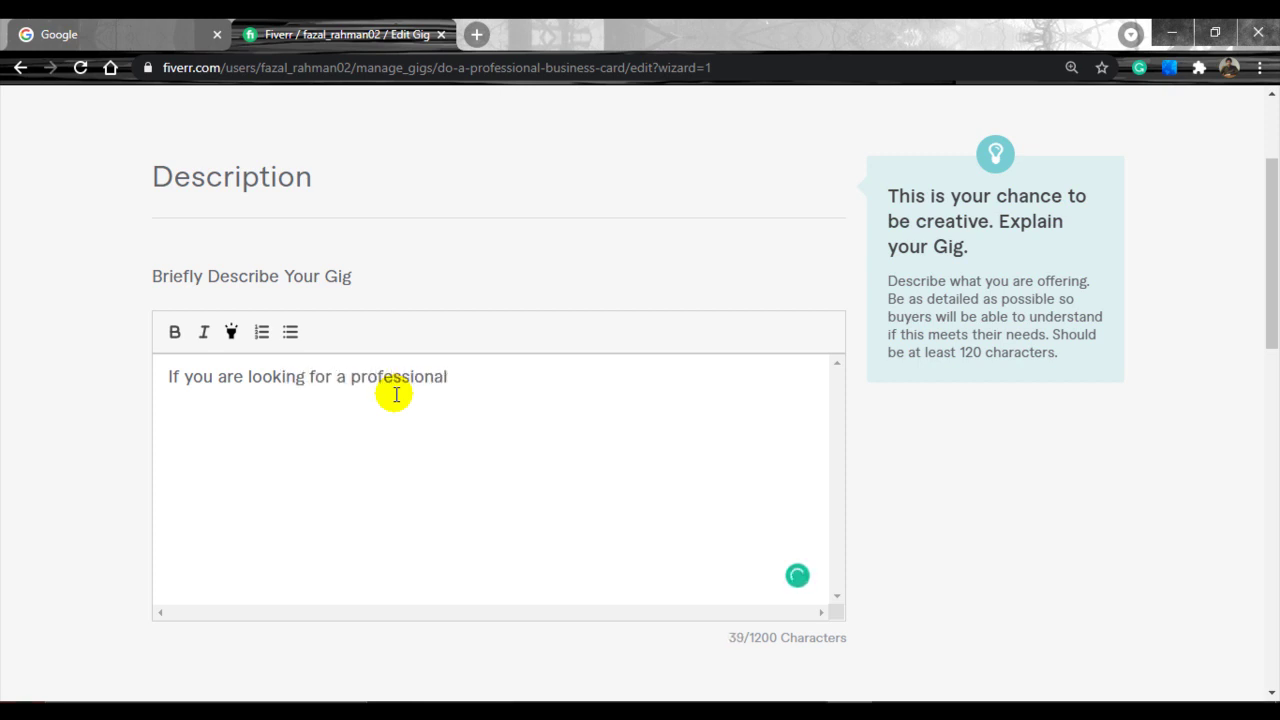
text( business cards)
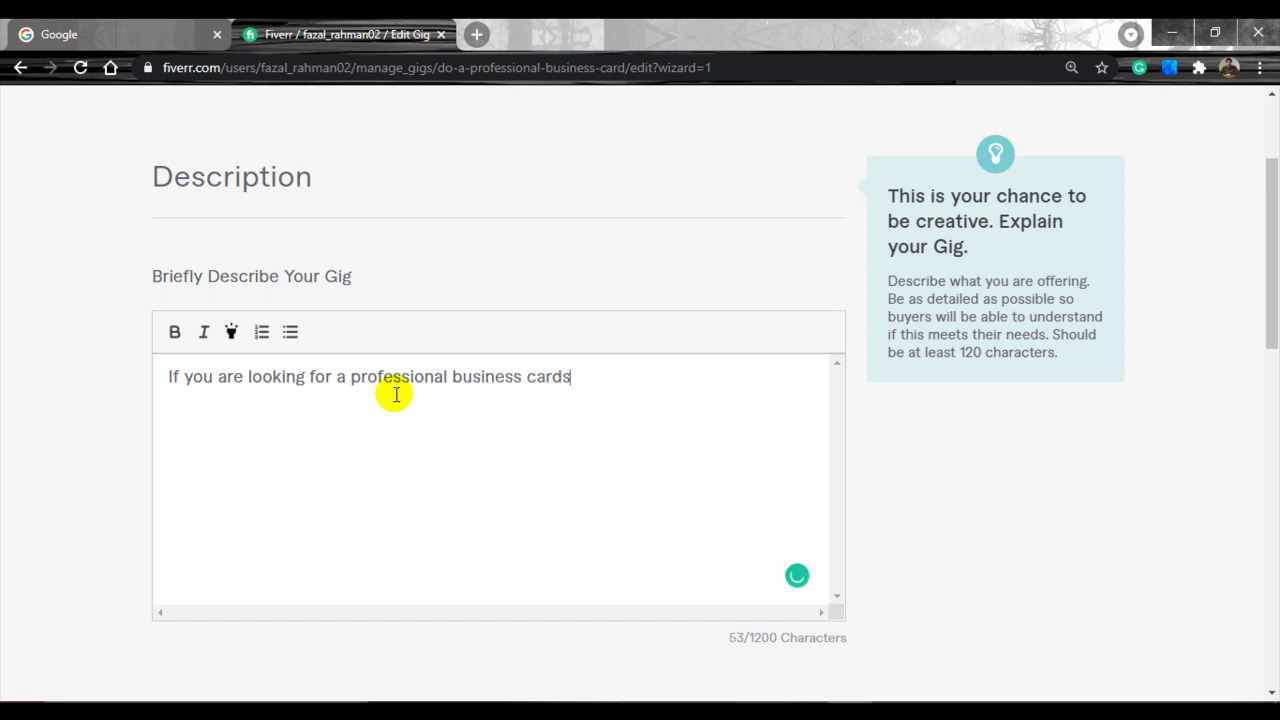
text( then you are )
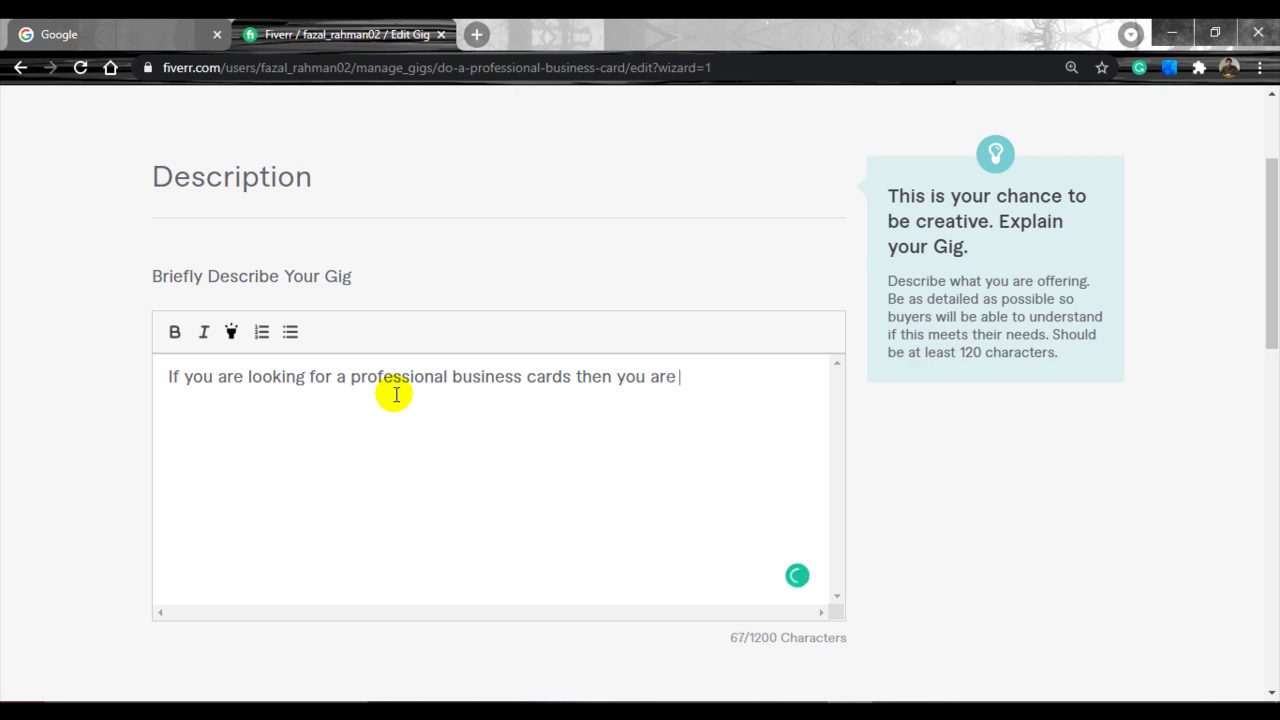
text(aa a right )
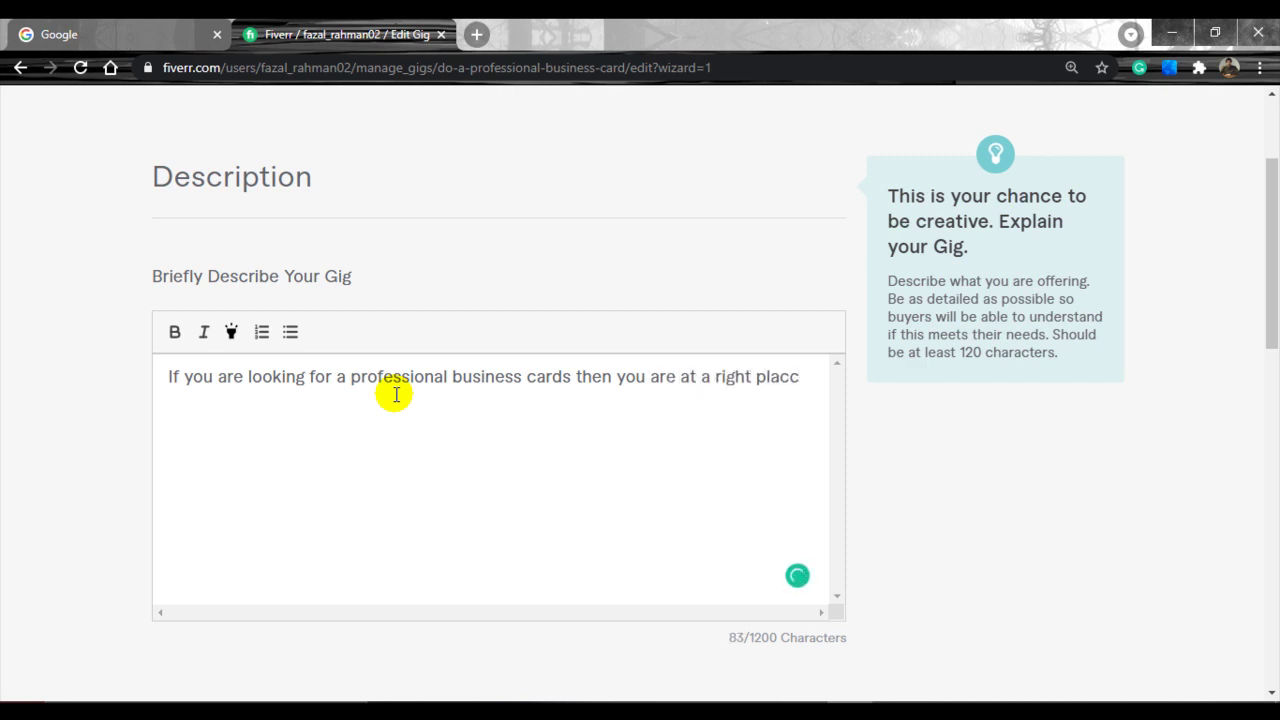
text(place. I wil)
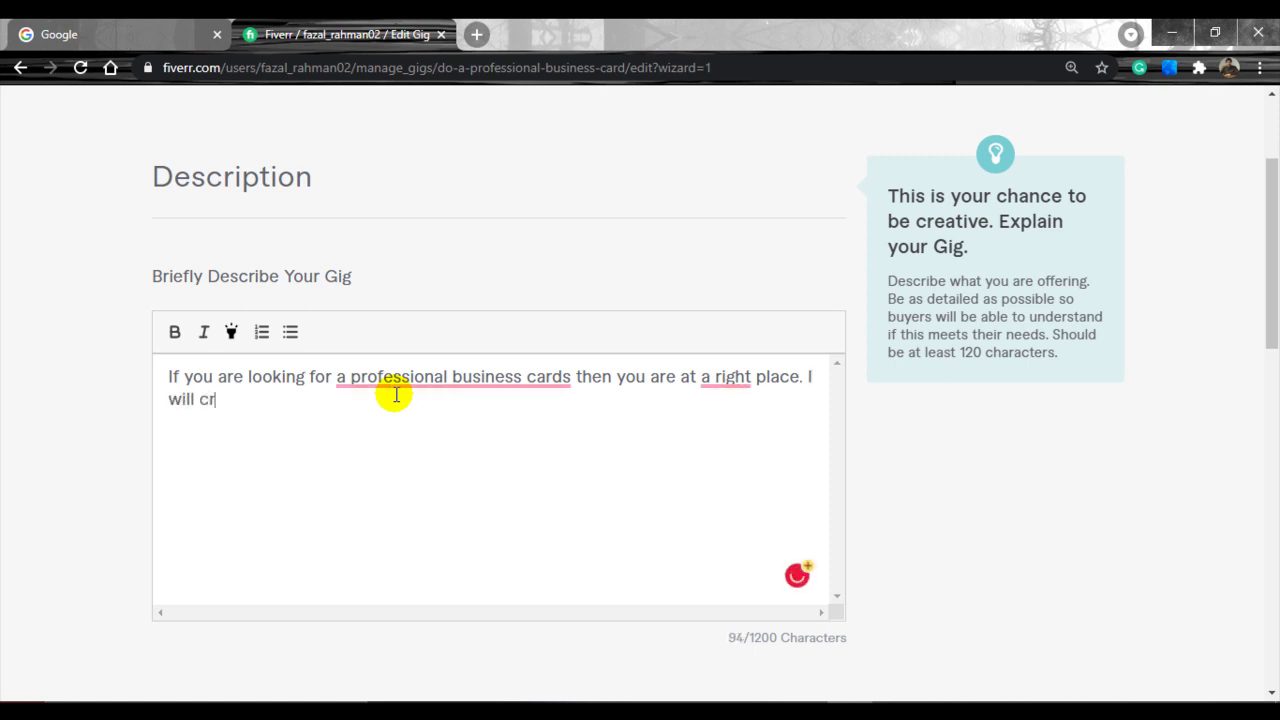
- Complete the description's second sentence as "I will design professional business cards for you.........."
text(l design professiona)
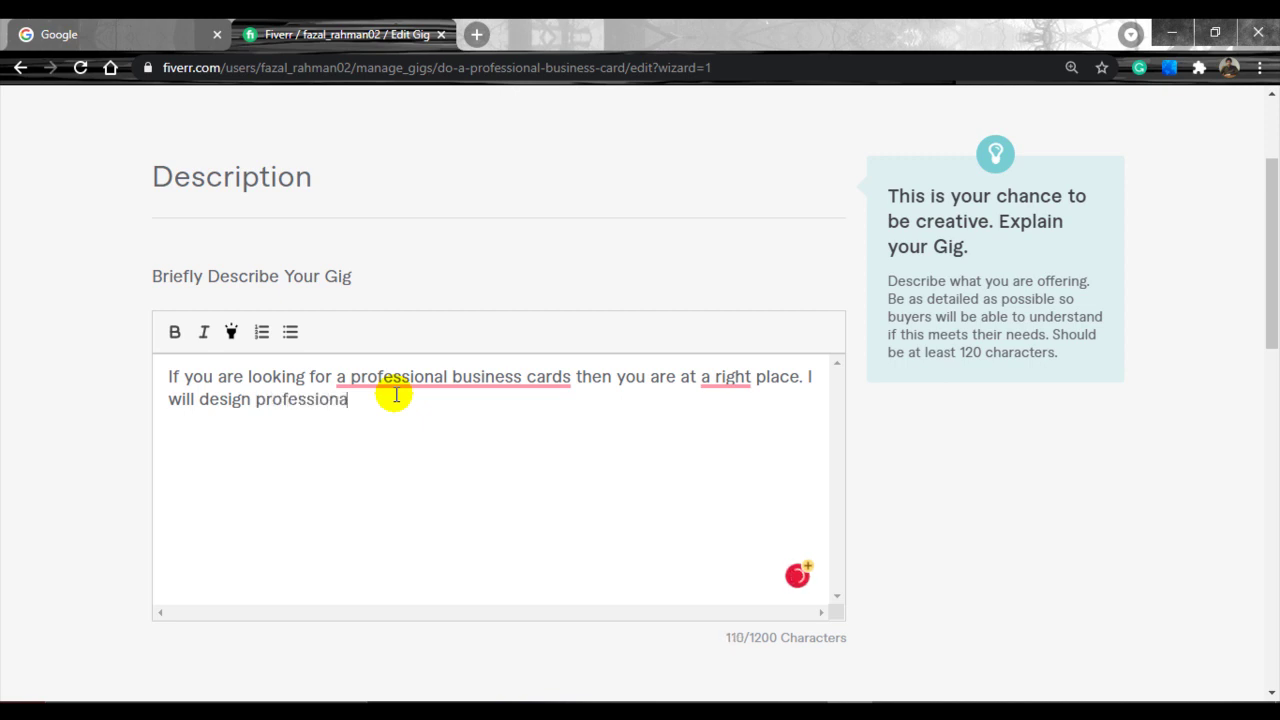
text(l business c)
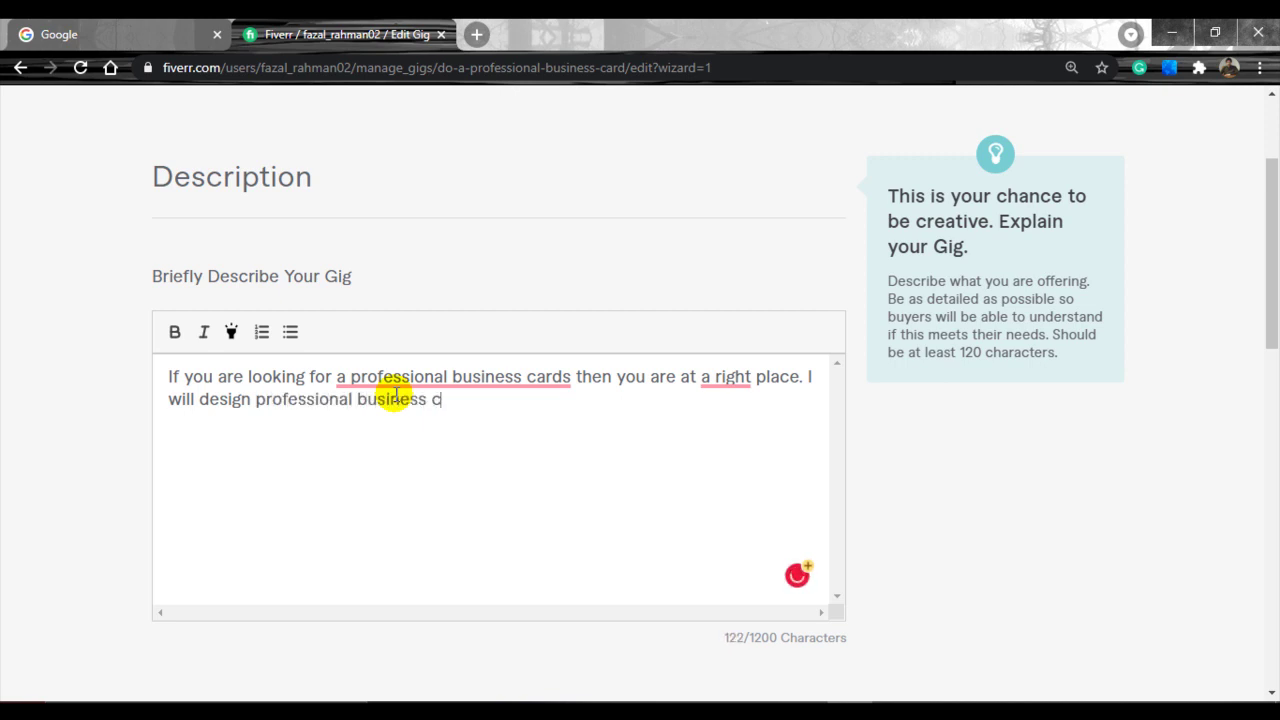
text(ards wit)
key(BackSpace)
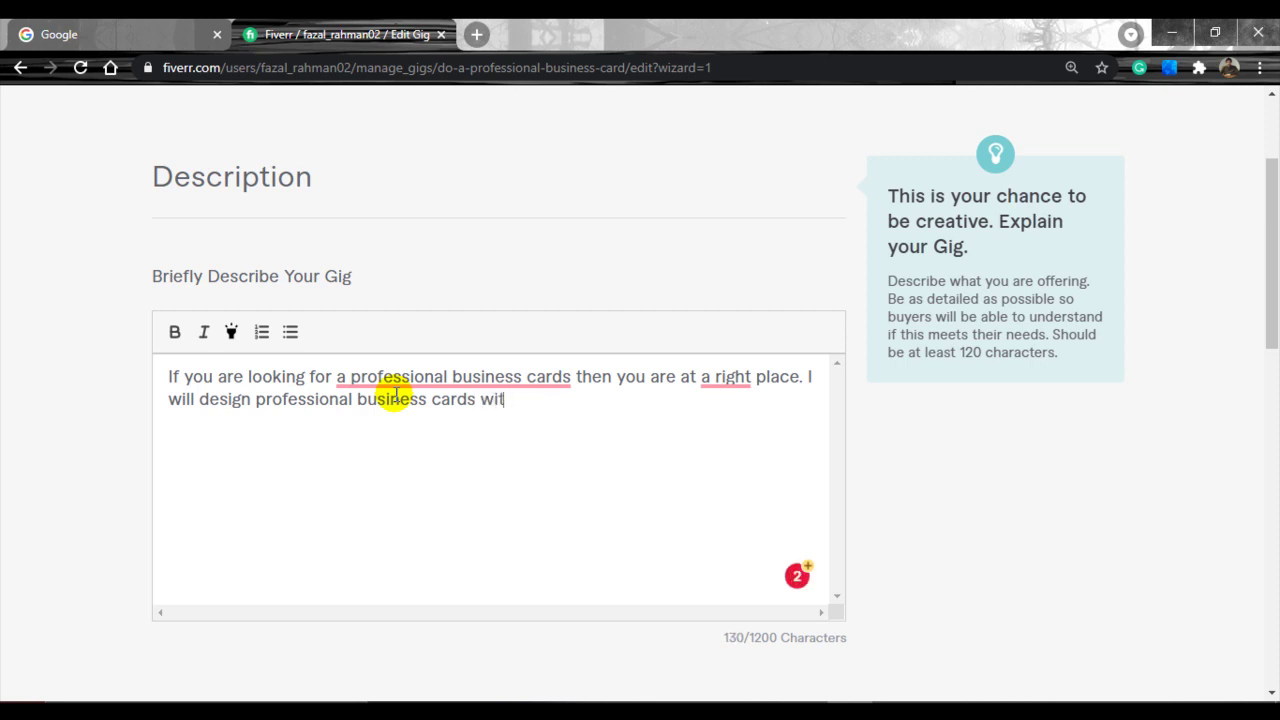
text(of)
key(BackSpace)
text(for)
text(ou)
key(BackSpace)
key(BackSpace)
text(yuou..........)
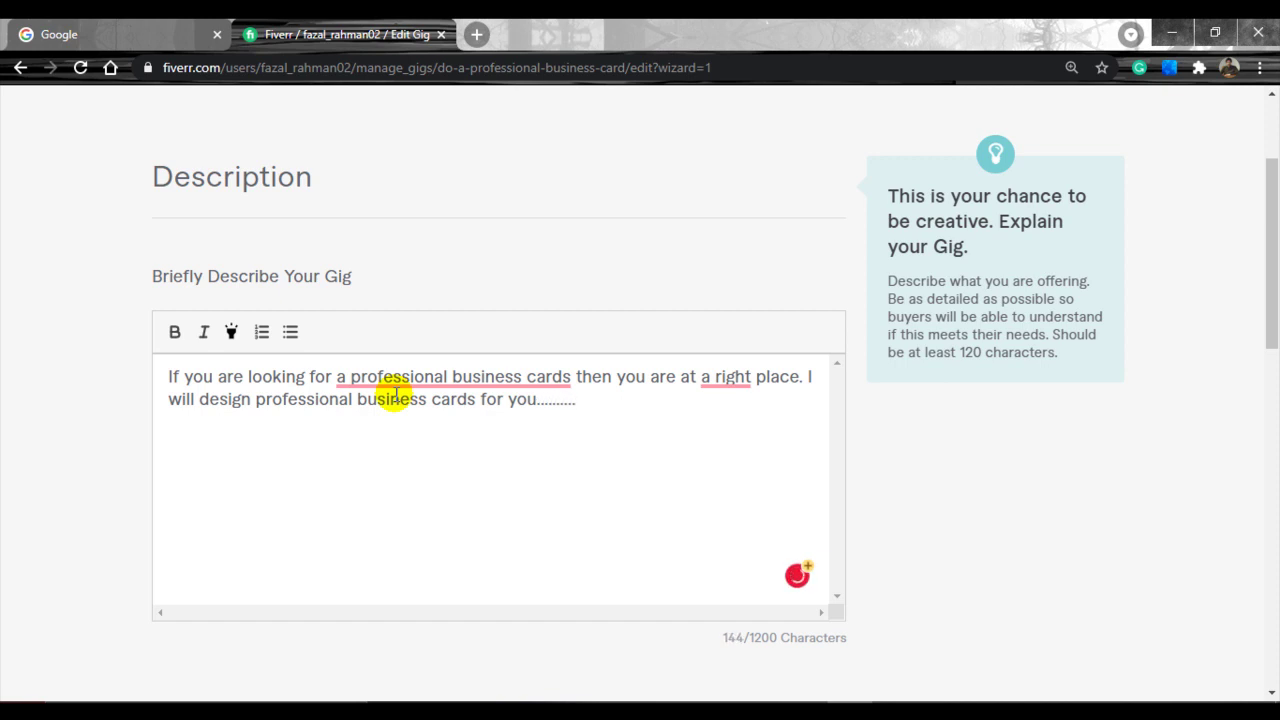
- Correct the description's grammar by accepting the suggestions "a professional business card" and "the right"
mouse_move(446, 375)
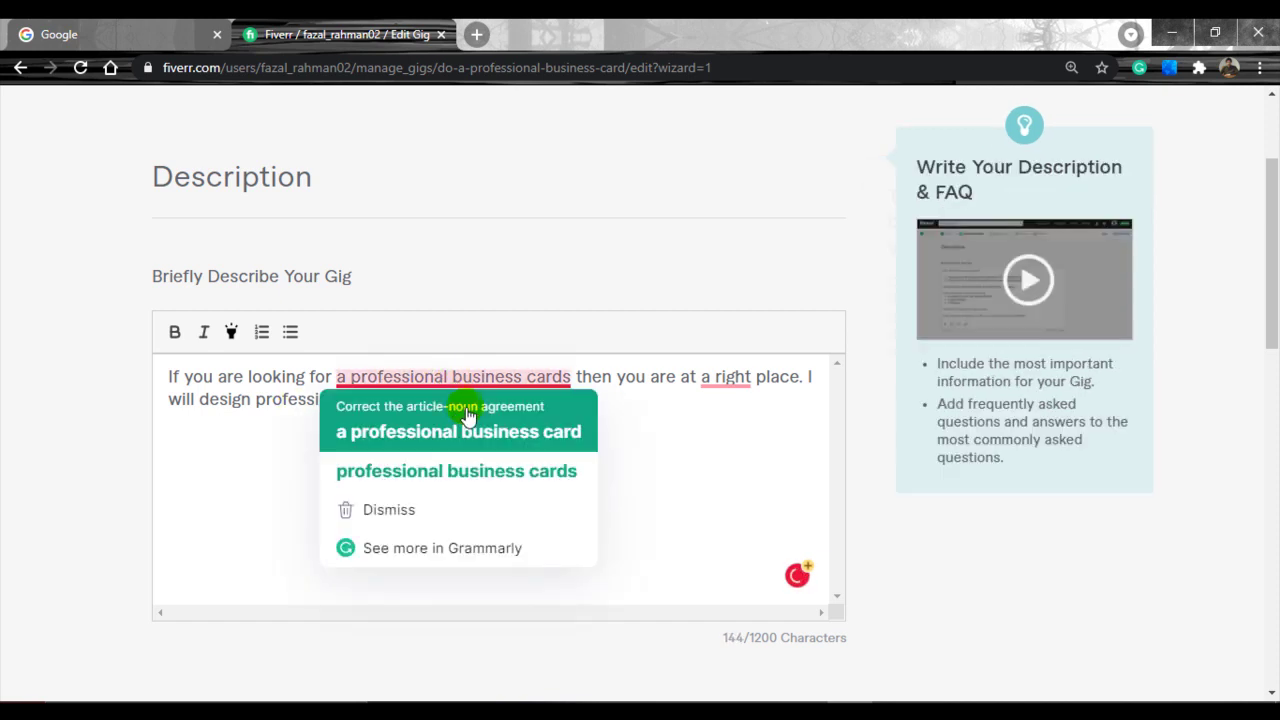
click(468, 415)
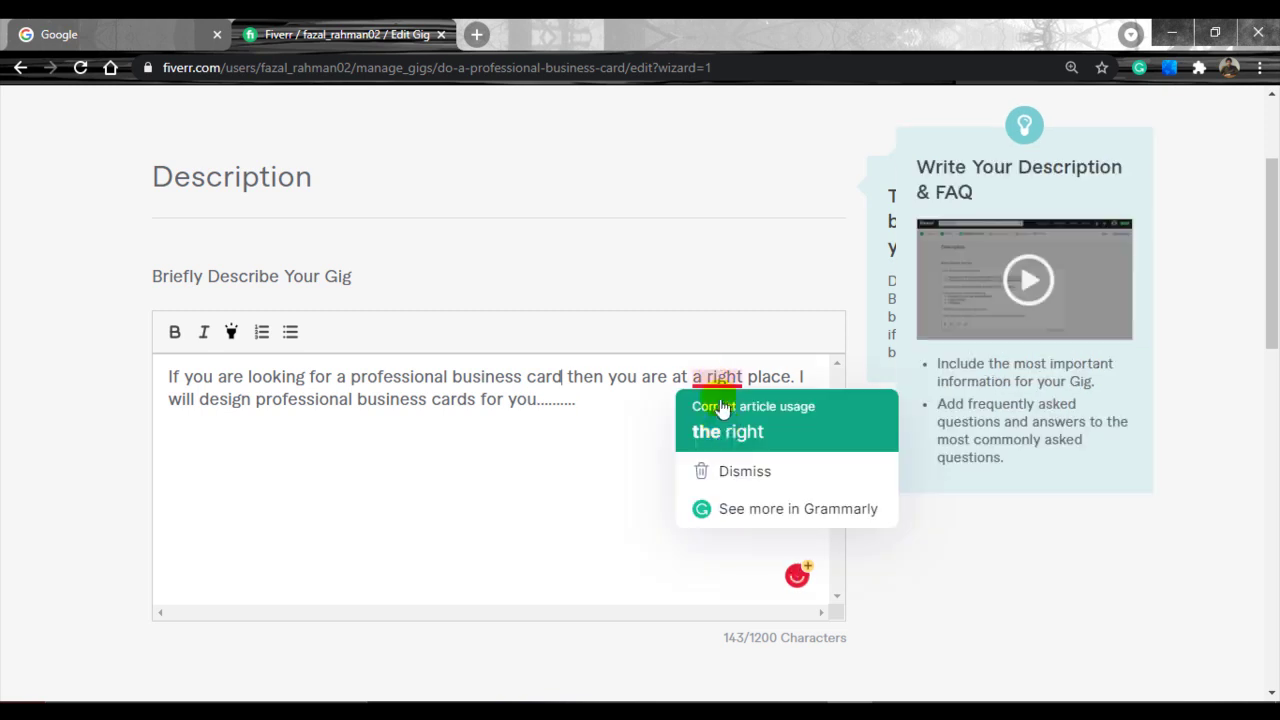
click(724, 429)
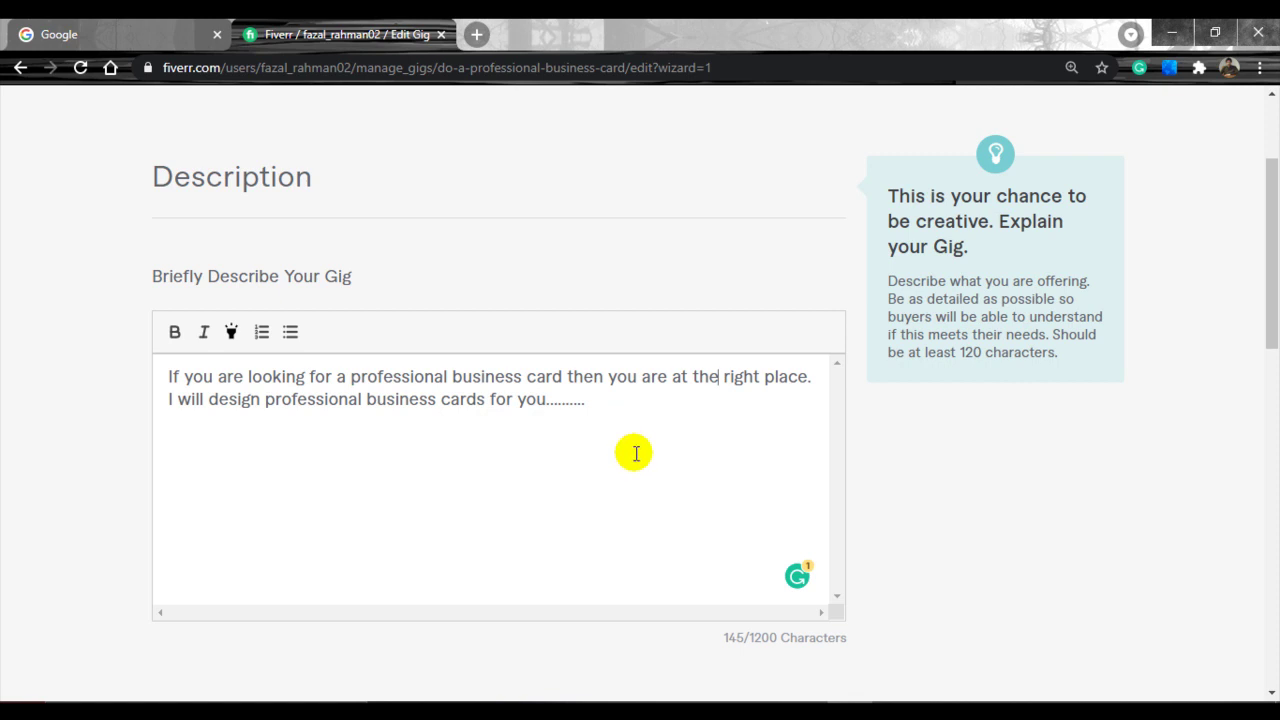
- Start a new FAQ entry below the description with the question "Do you speak English?"
scroll(635, 453, up, 1)
scroll(635, 453, down, 4)
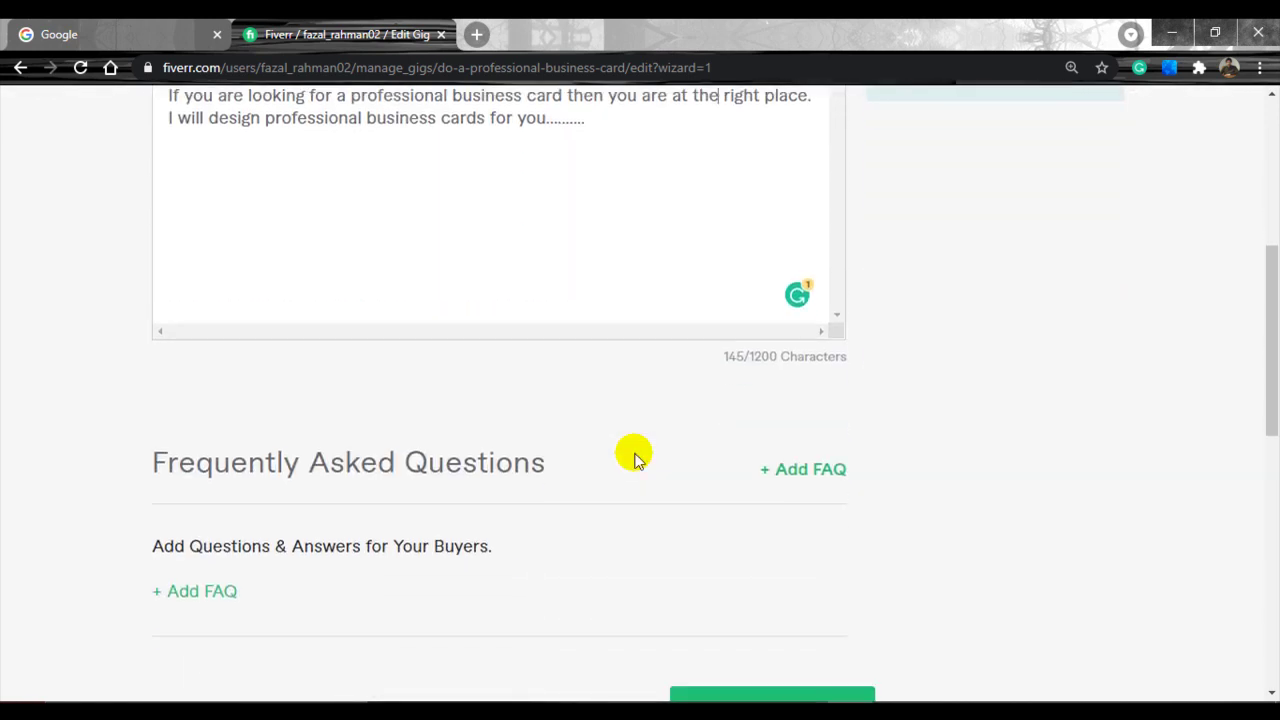
scroll(635, 453, down, 2)
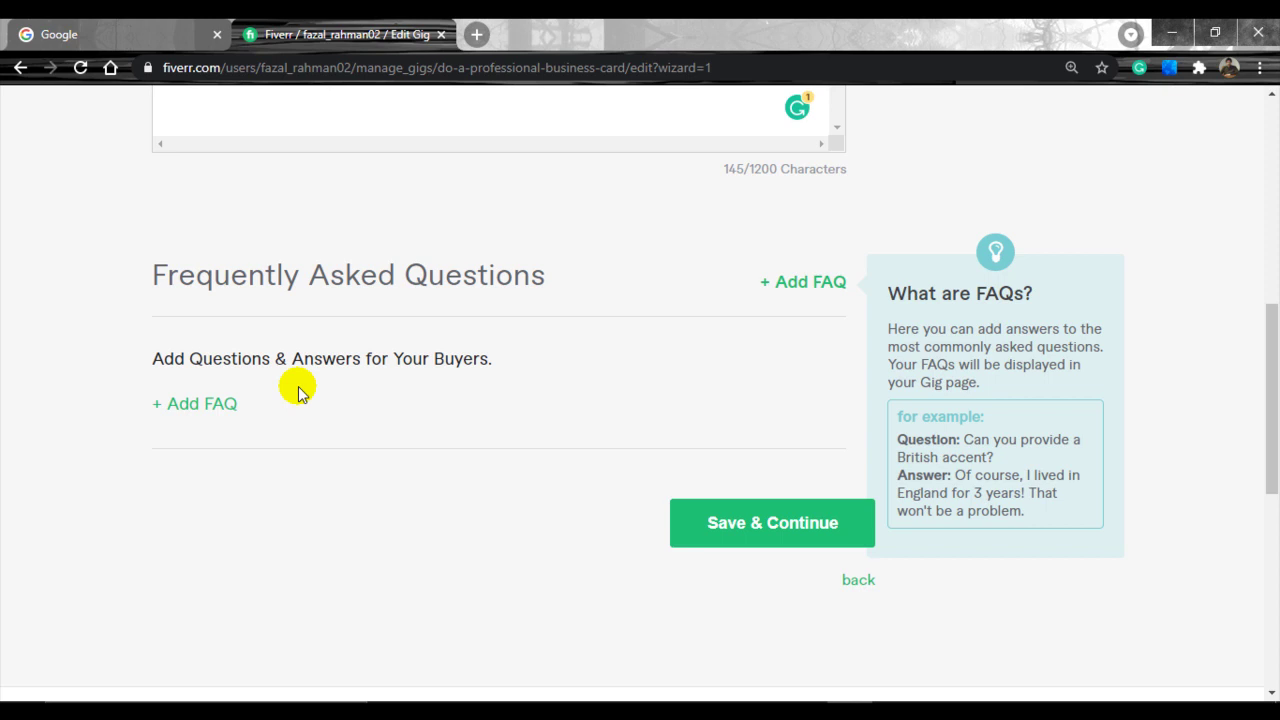
click(207, 402)
click(281, 423)
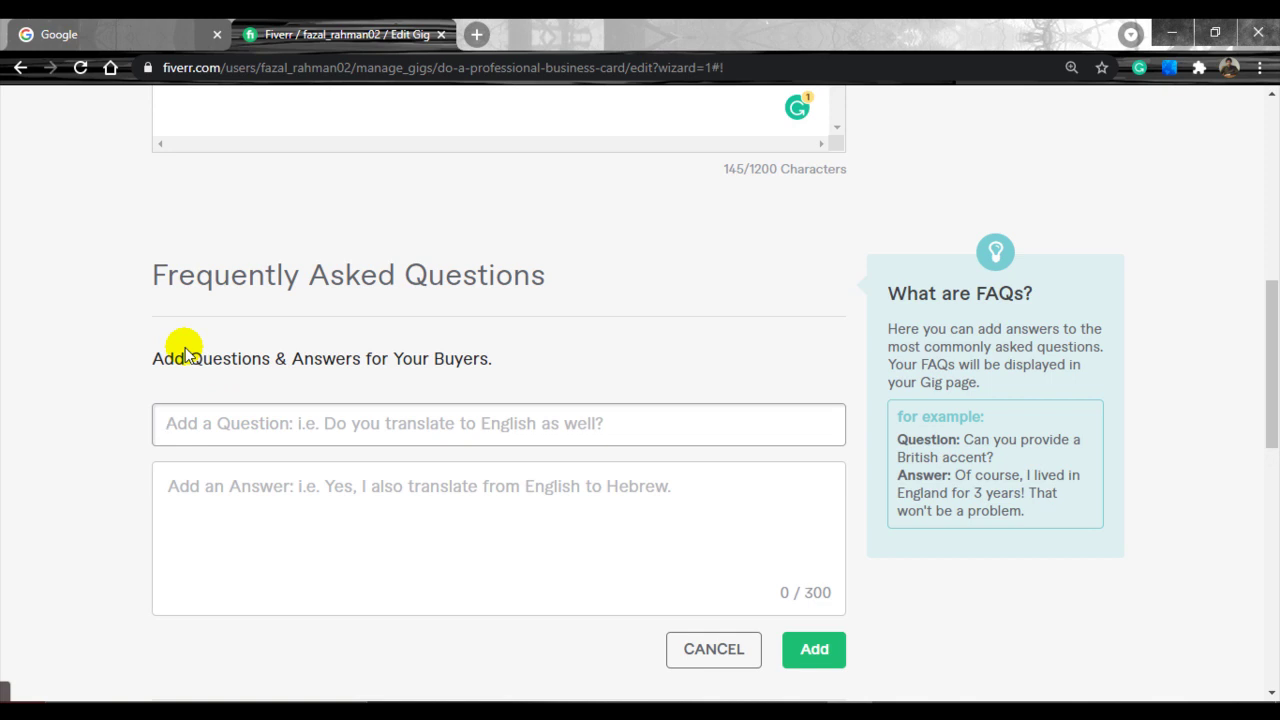
text(Do you speak English?)
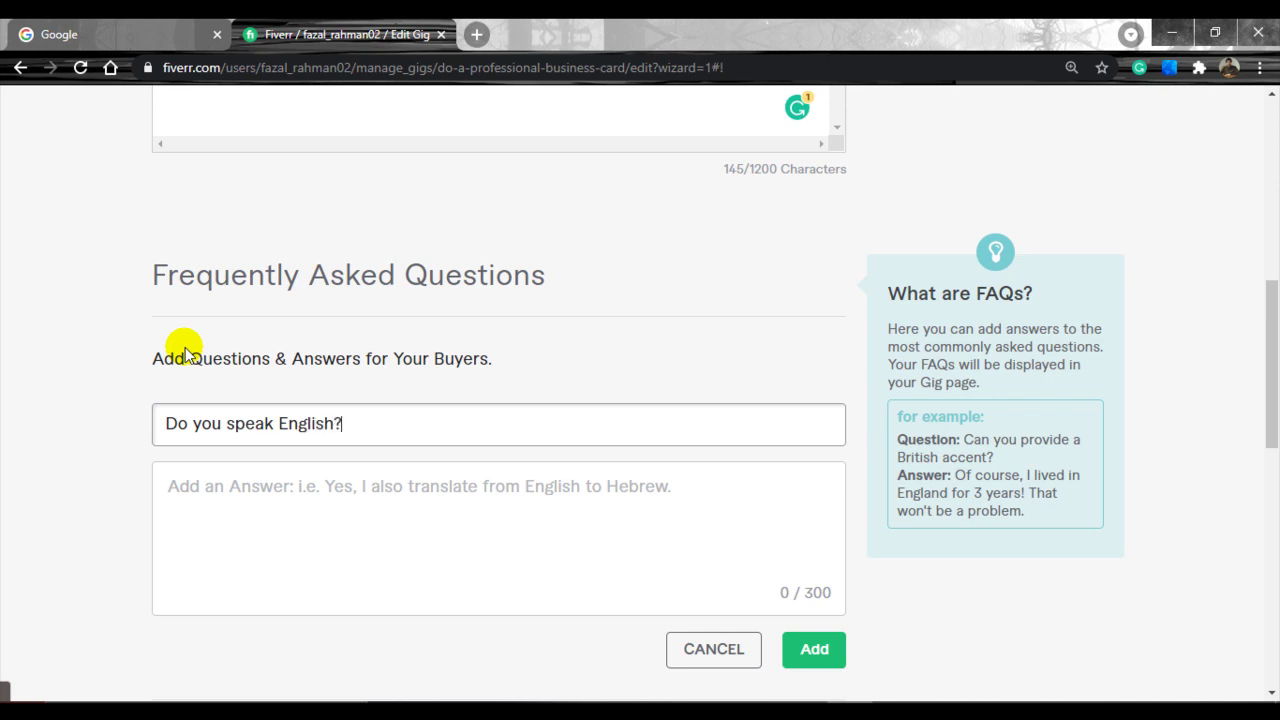
- Answer the FAQ with "Yes, I speak English very well.", correcting the capitalisation of "English", and add the entry
key(Tab)
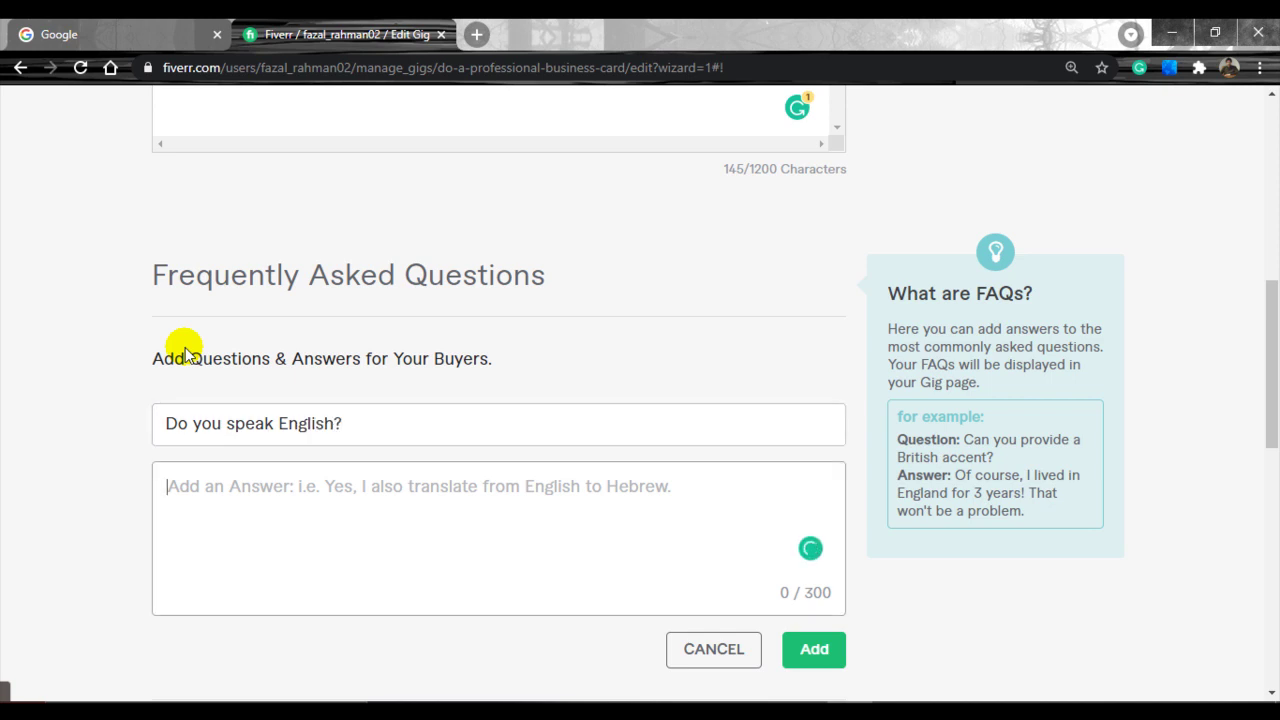
text(Yes,)
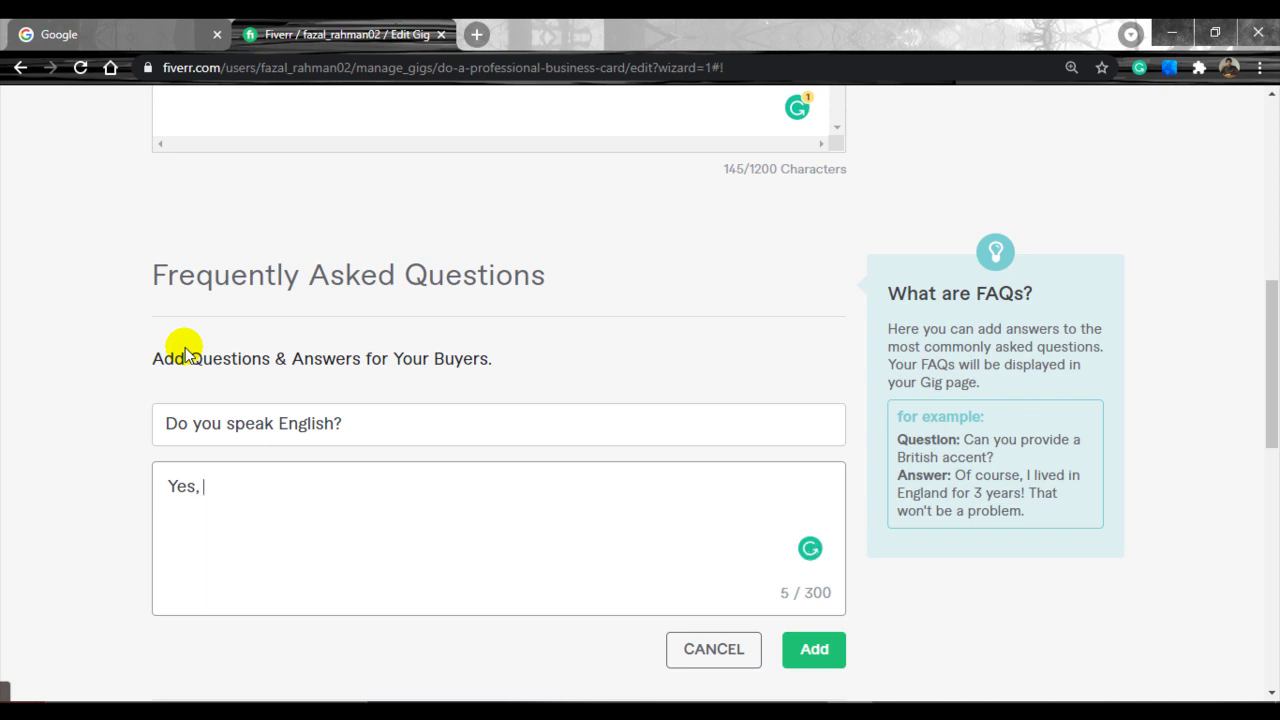
text( I speak english very )
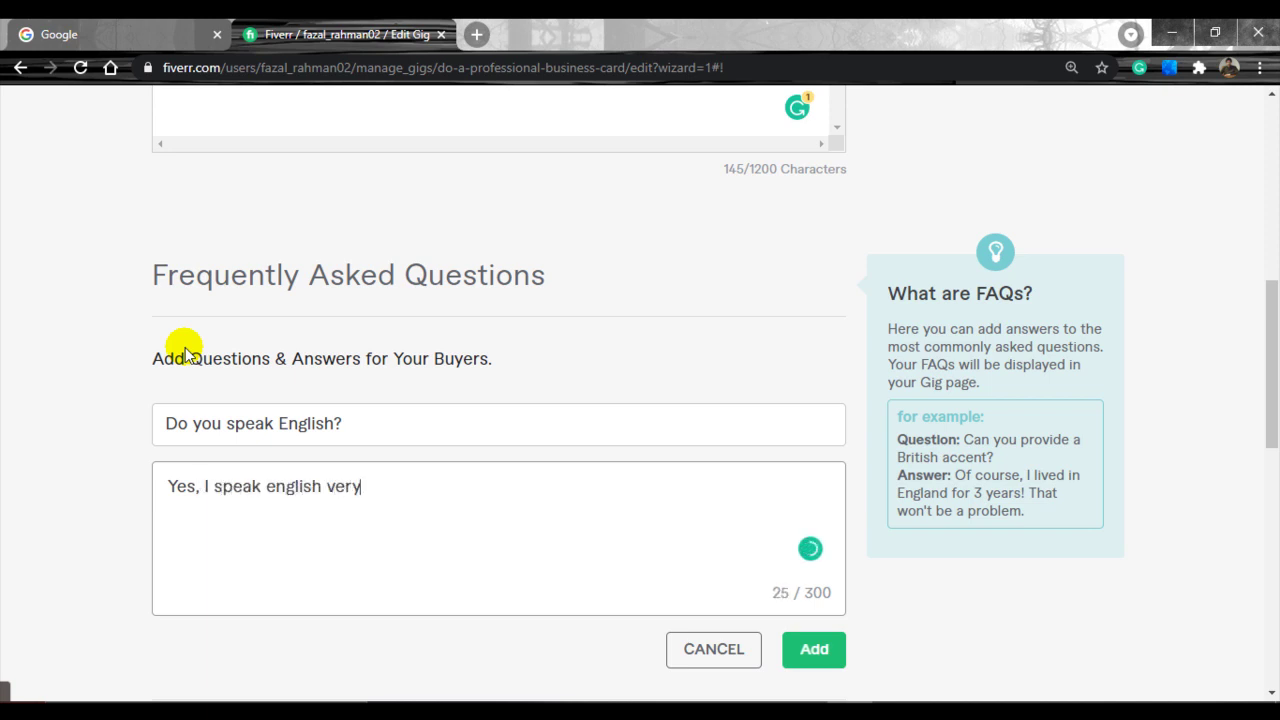
text(well.)
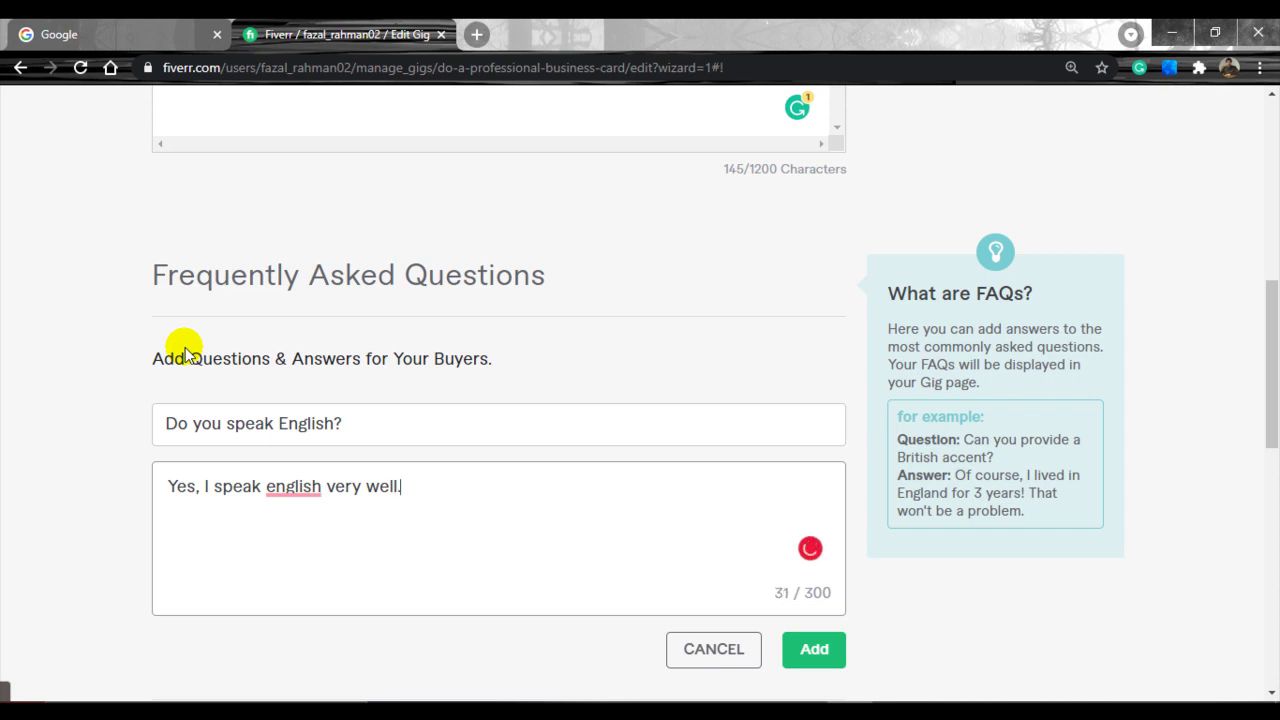
mouse_move(300, 488)
click(318, 538)
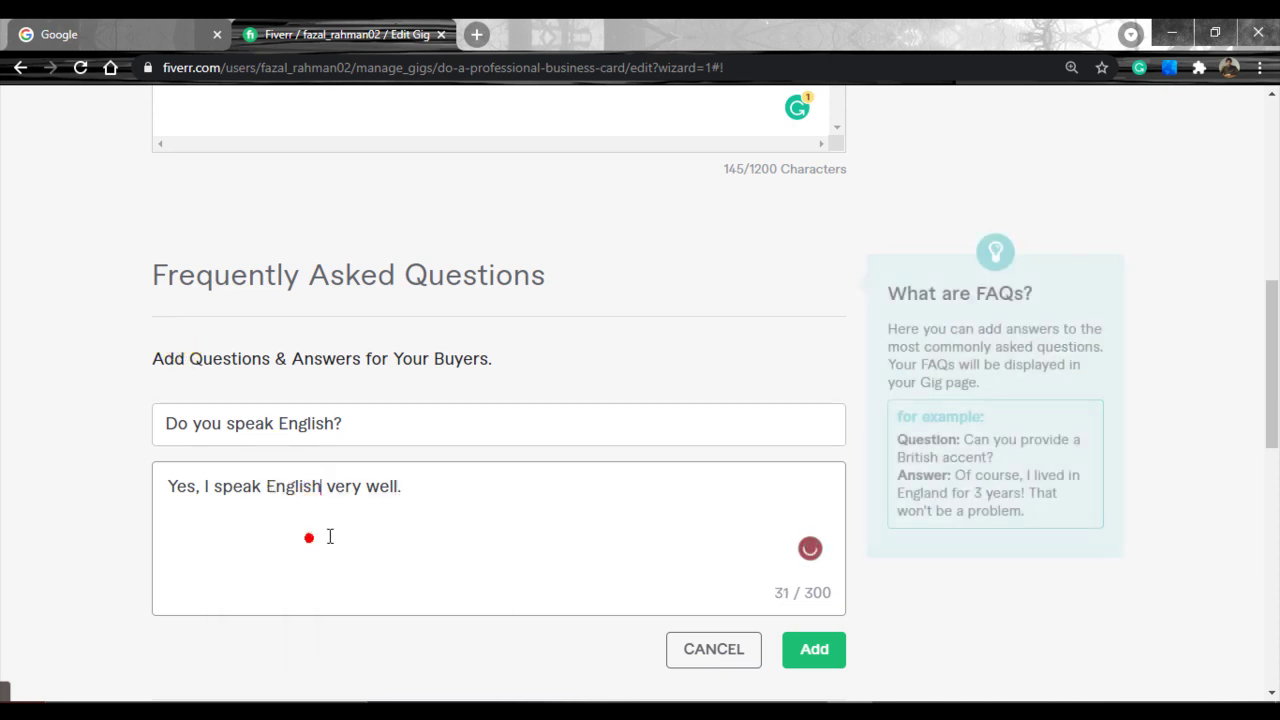
click(814, 649)
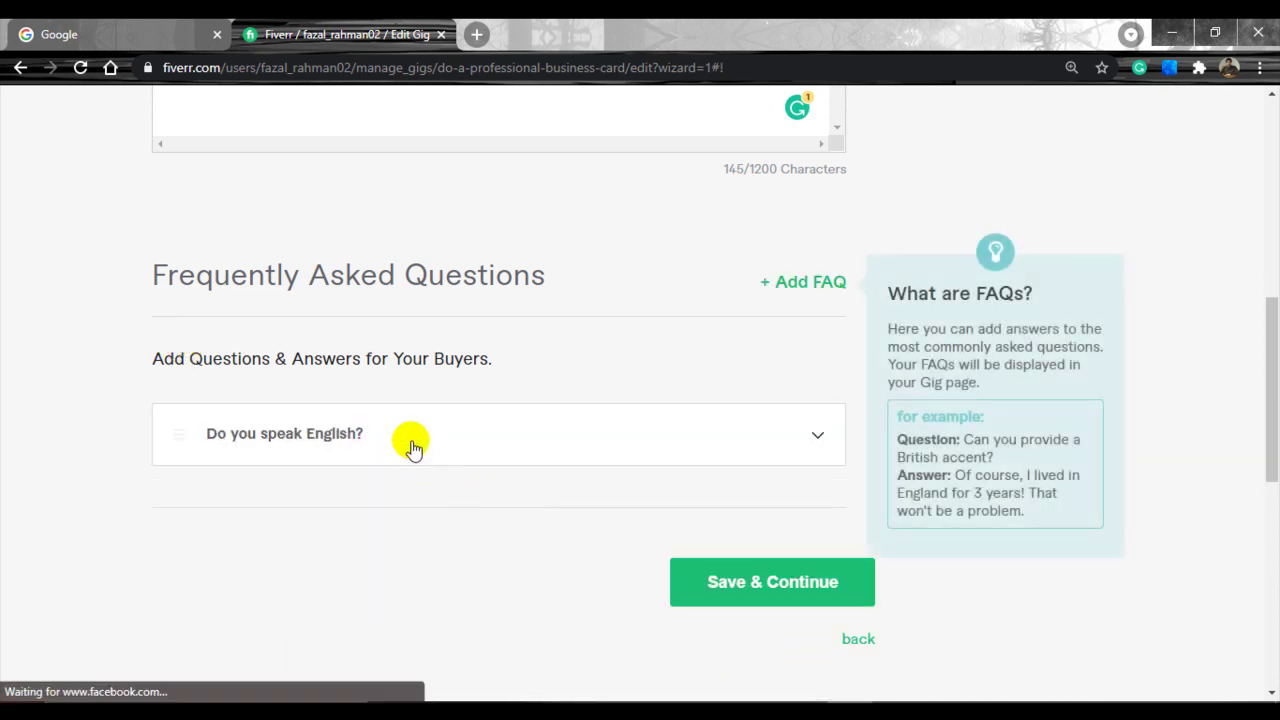
- Start a second FAQ entry with the question "Should i contact or message you before placing the order?"
click(803, 283)
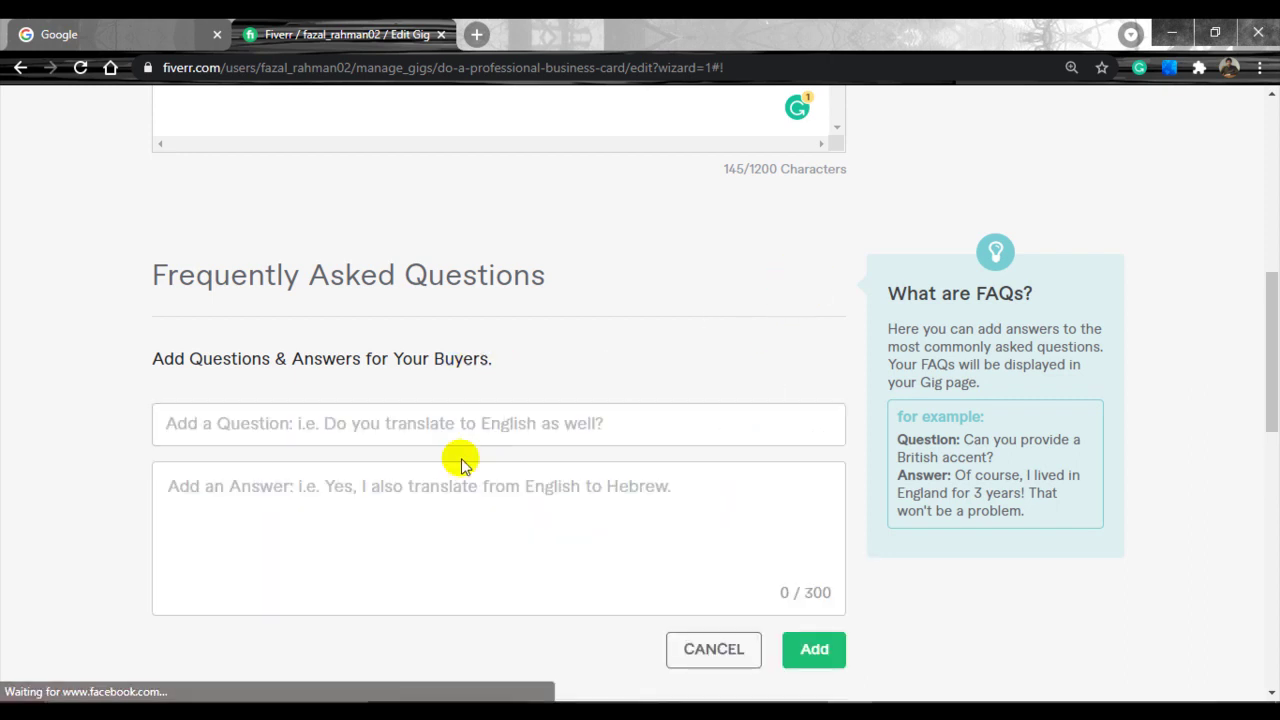
click(403, 428)
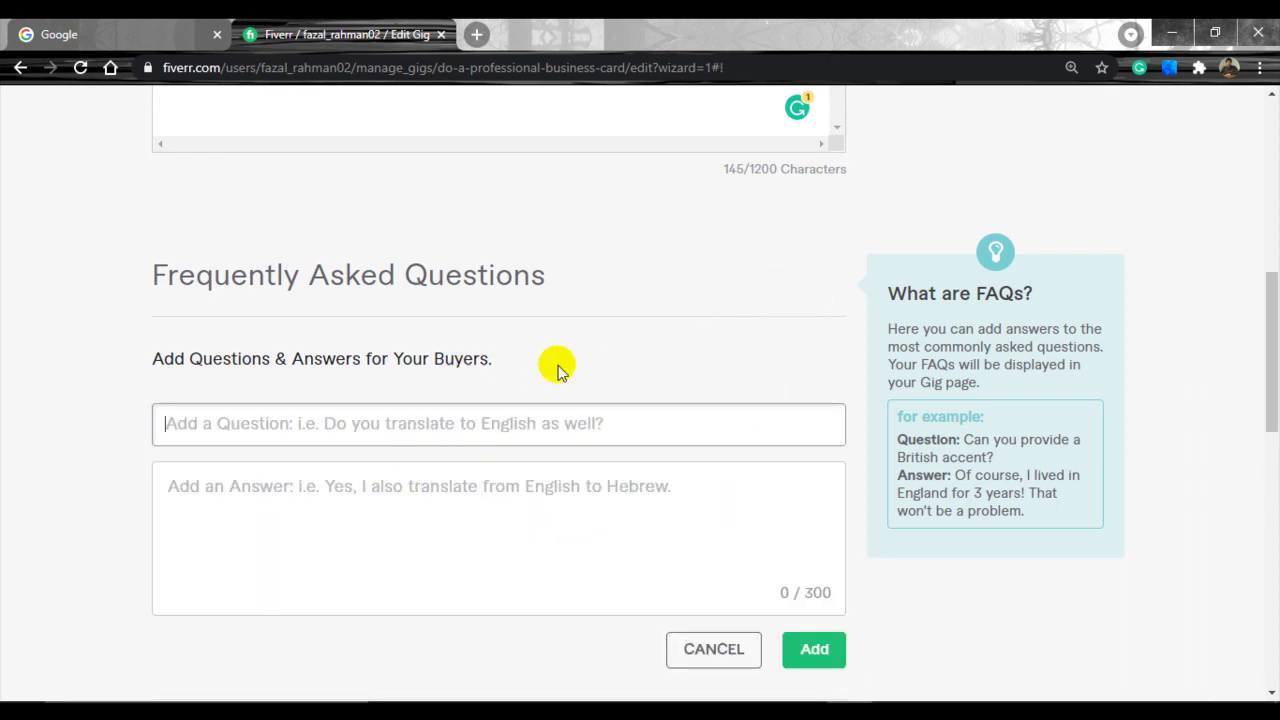
text(Should i contact)
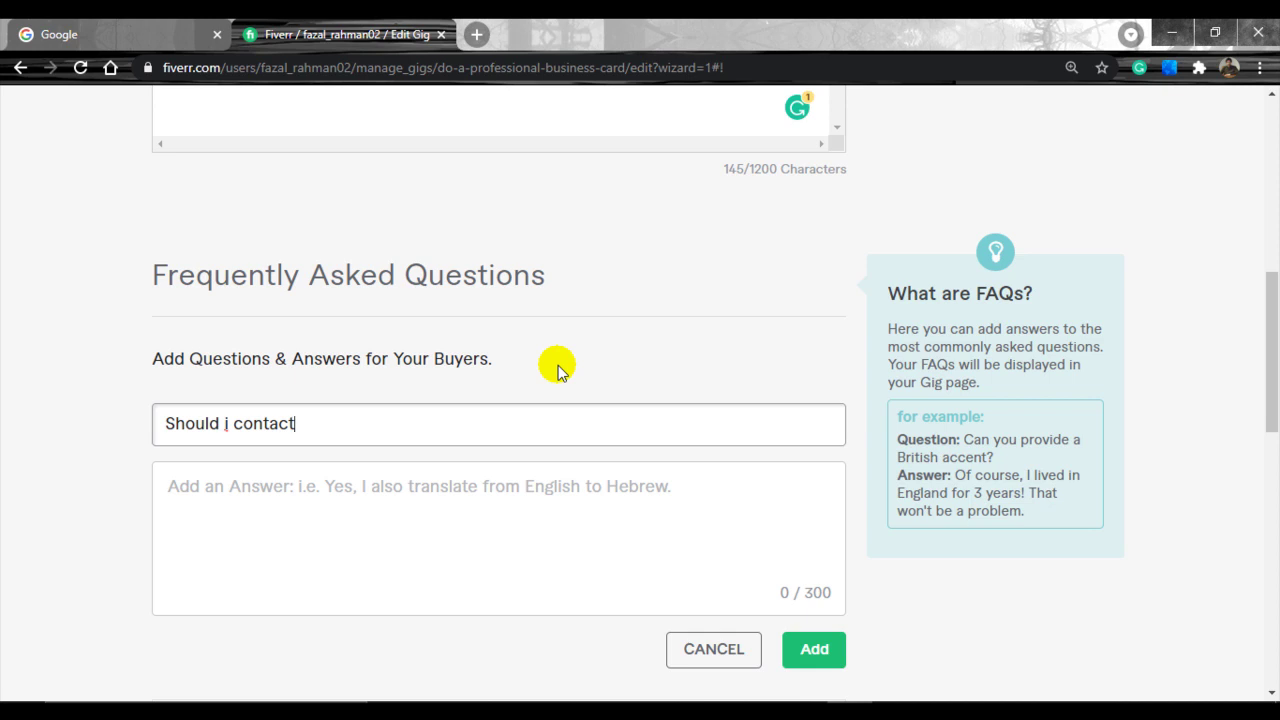
text(message yo)
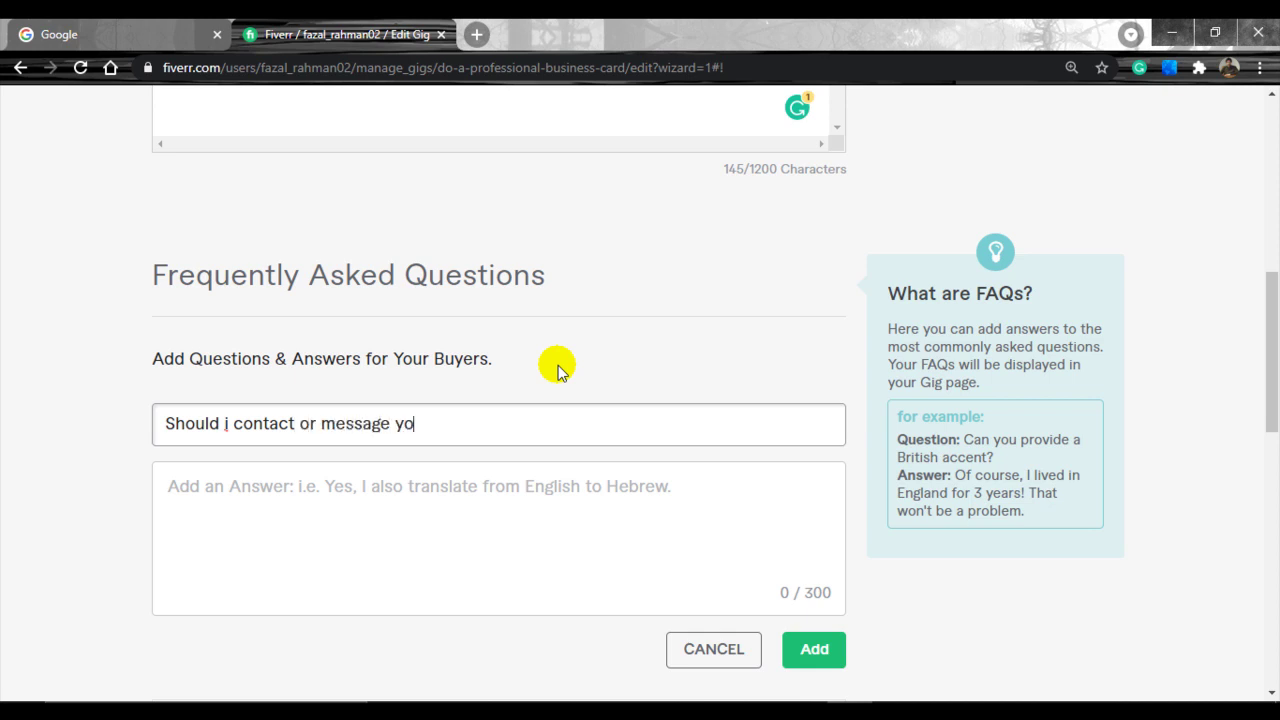
text(u before pla)
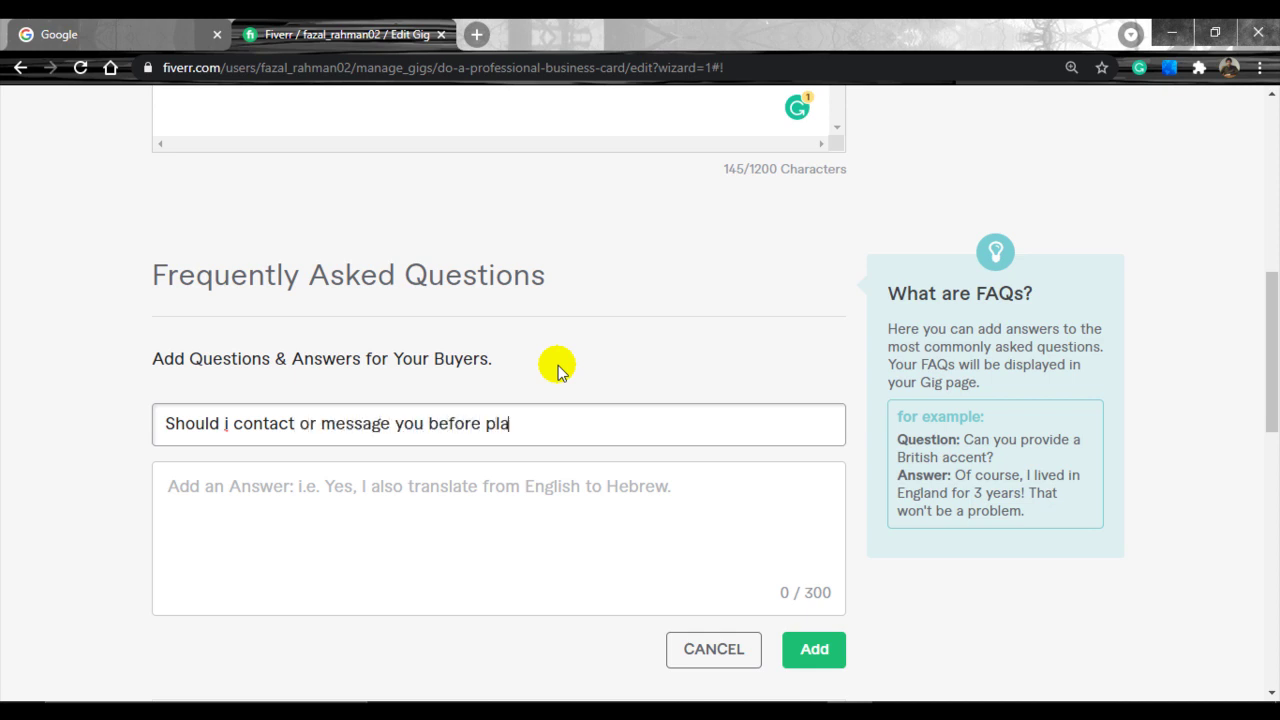
text(cing the order?)
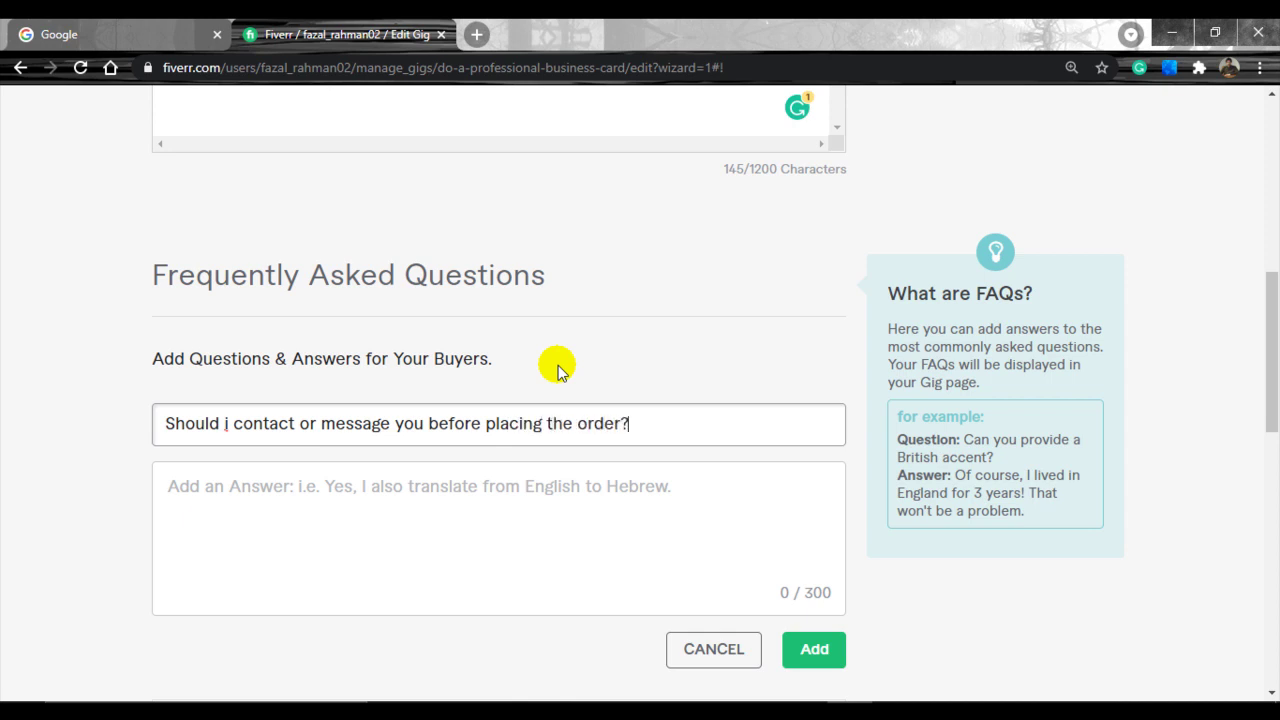
- Begin the second FAQ's answer with "Yes, I would like you to contact me before placing the order"
key(Tab)
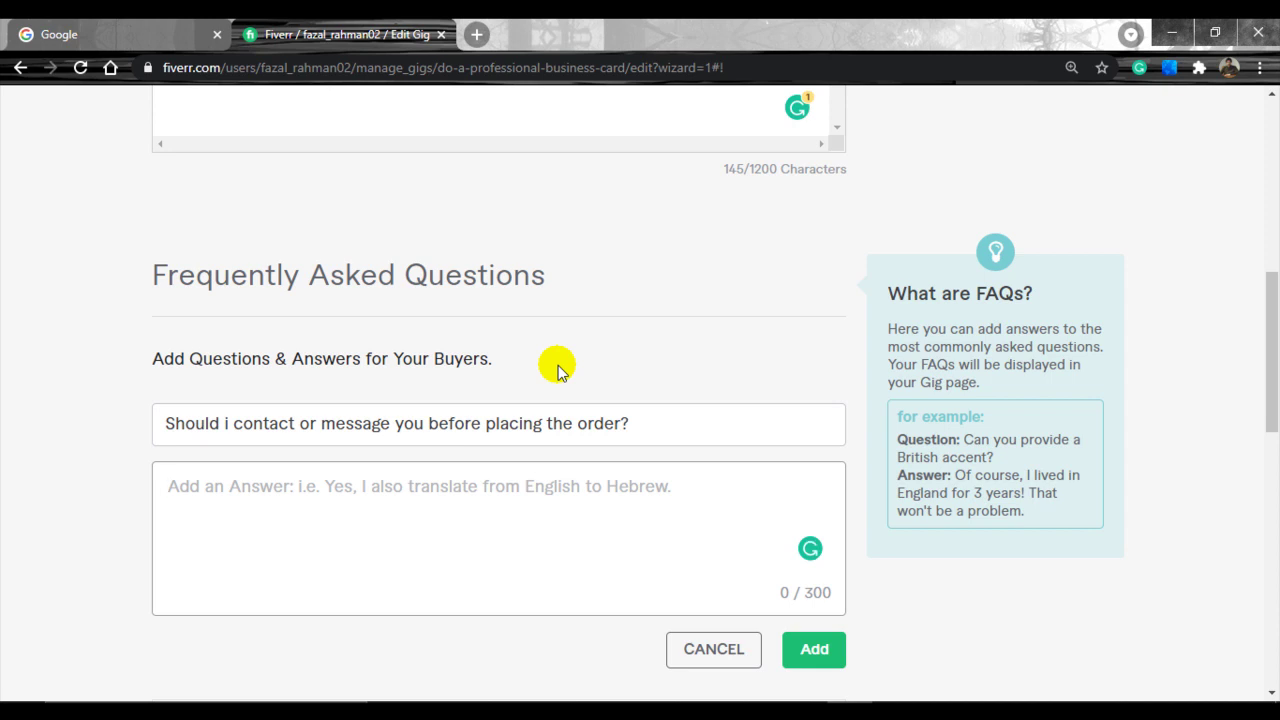
text(Yes)
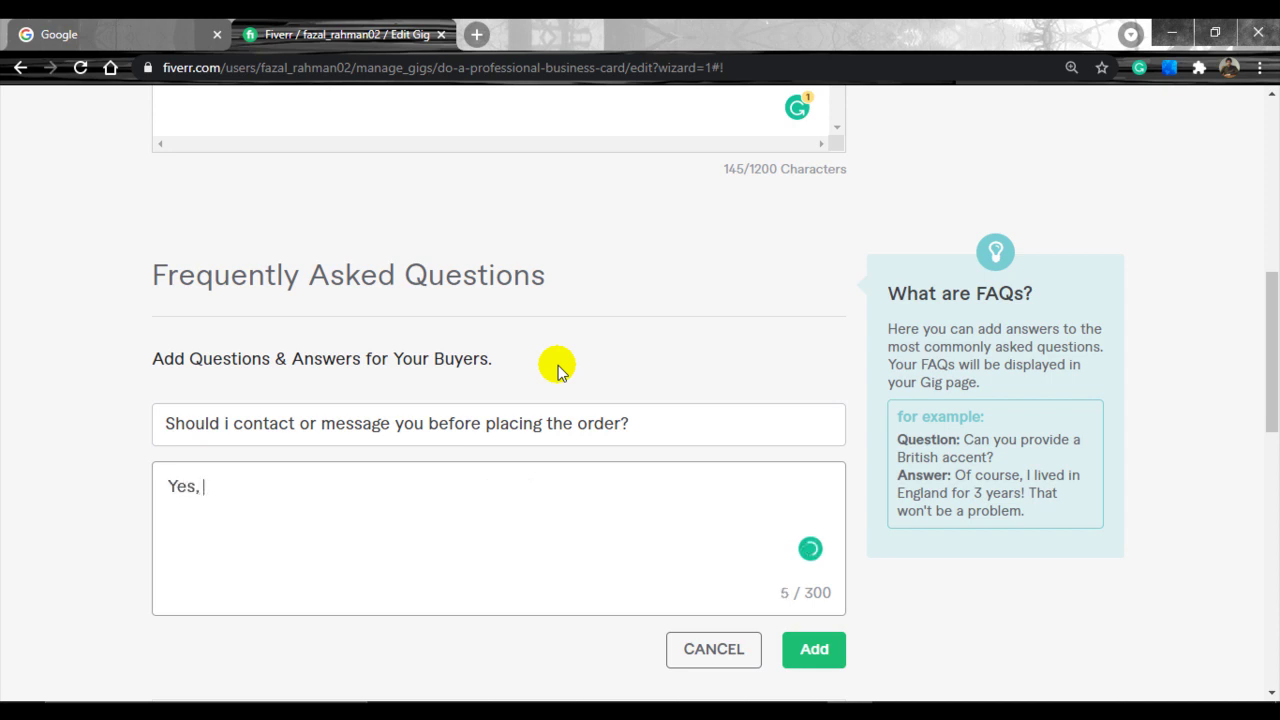
text(, I would li)
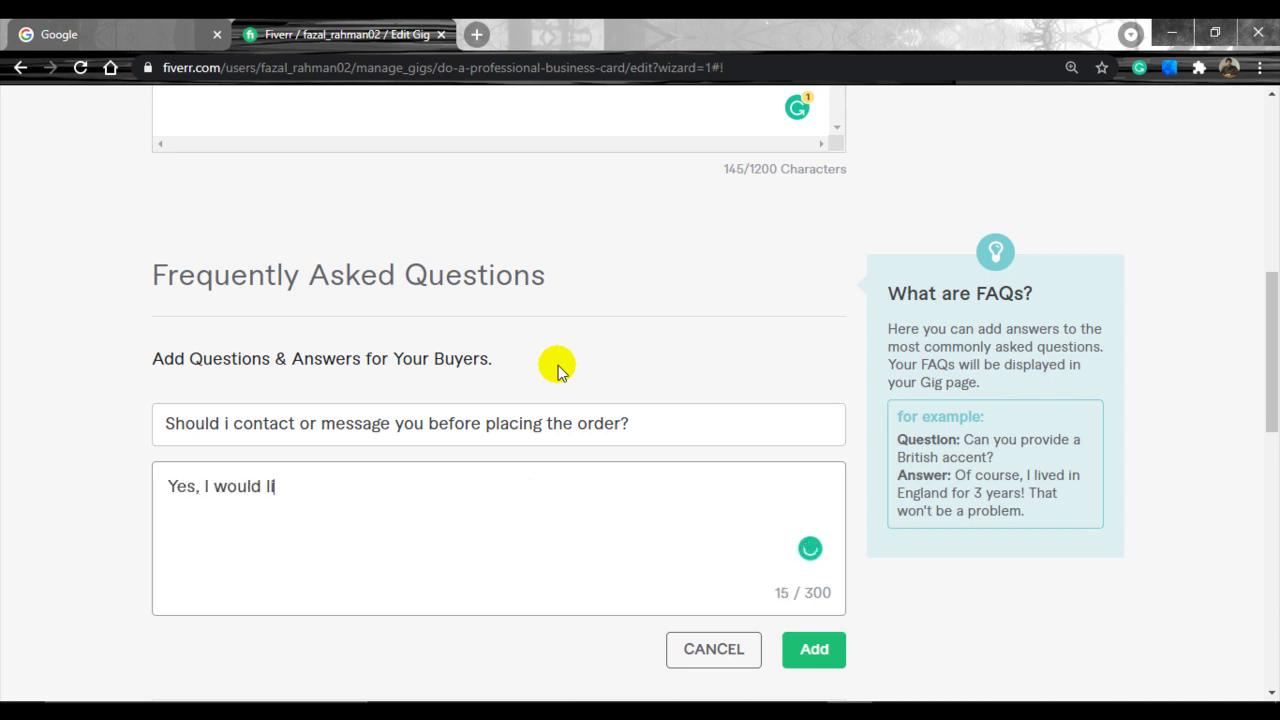
text(ke you to cont)
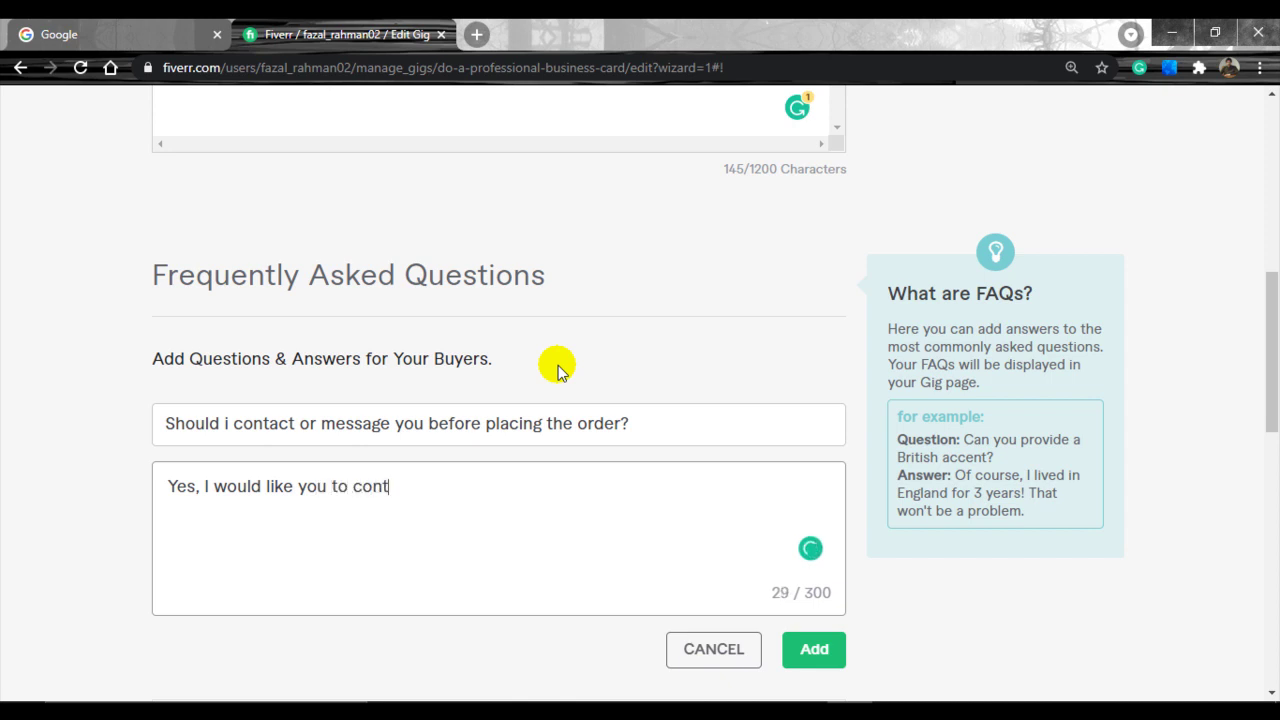
text(act me b)
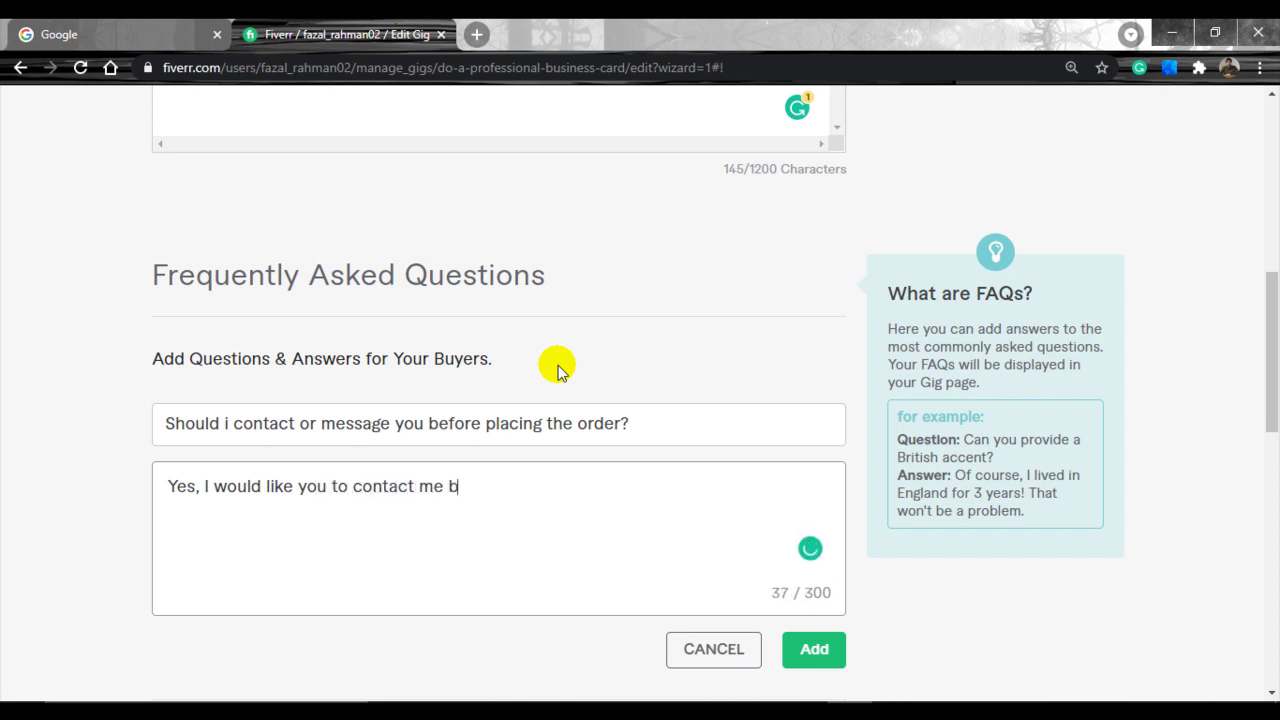
text(ef)
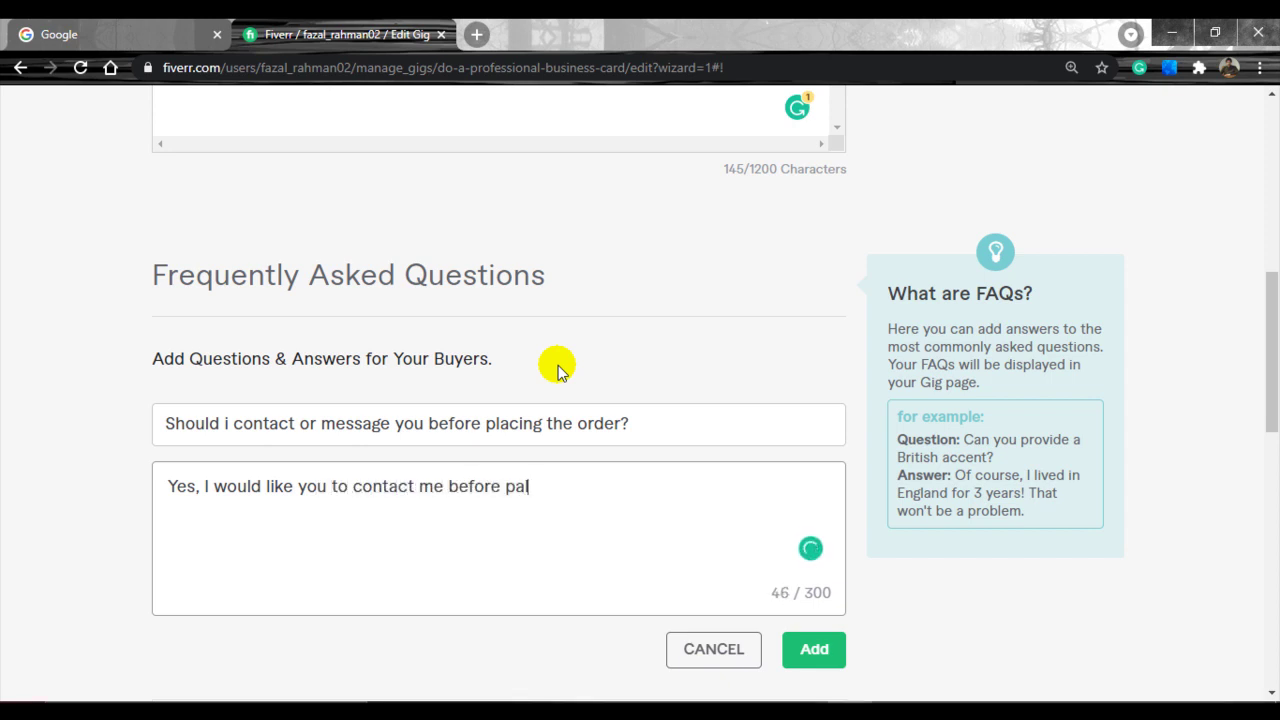
text(ore placing )
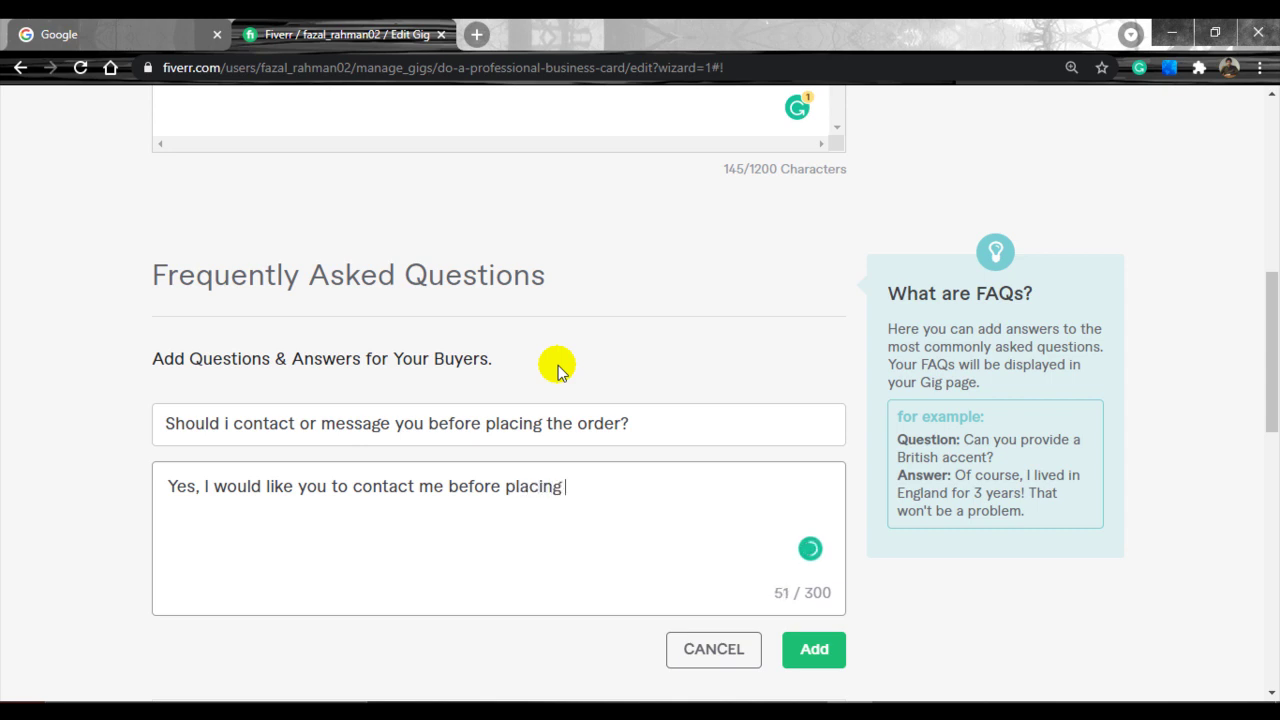
text(the order)
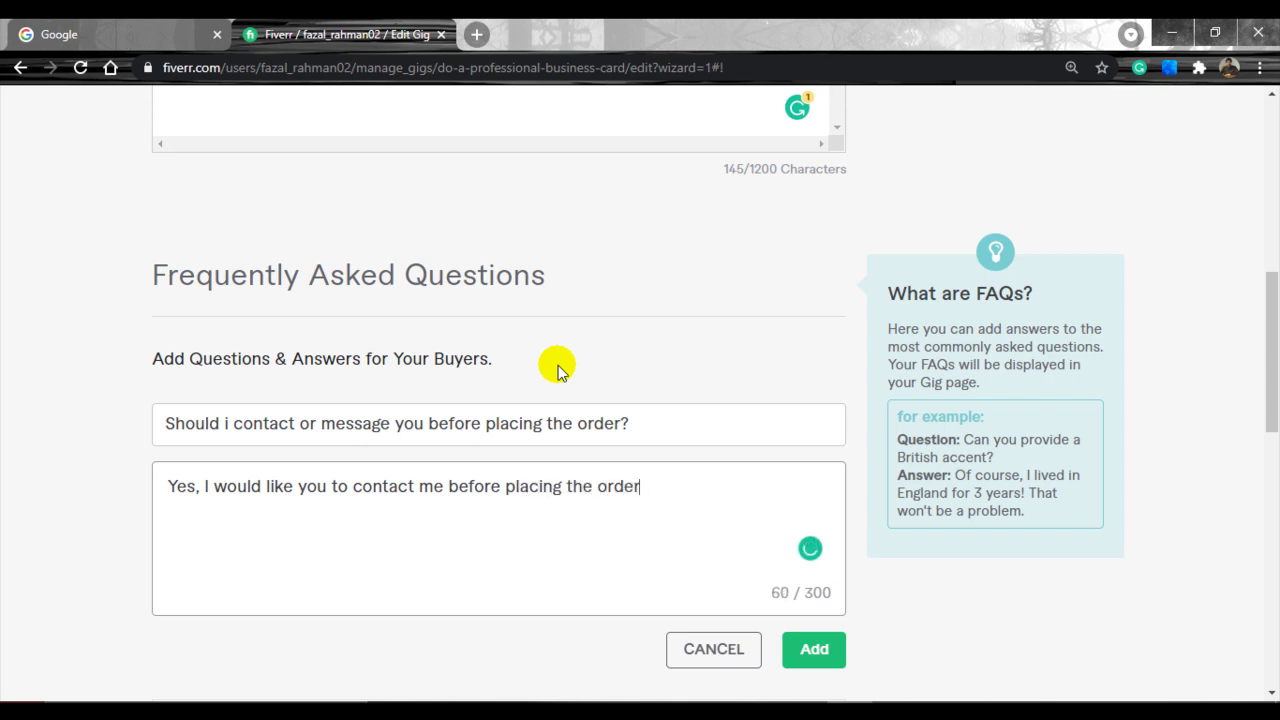
- Finish the answer with "that I deliver you best result after.", accept the suggested grammar correction at "best", and add the FAQ
text( that I deliver you b)
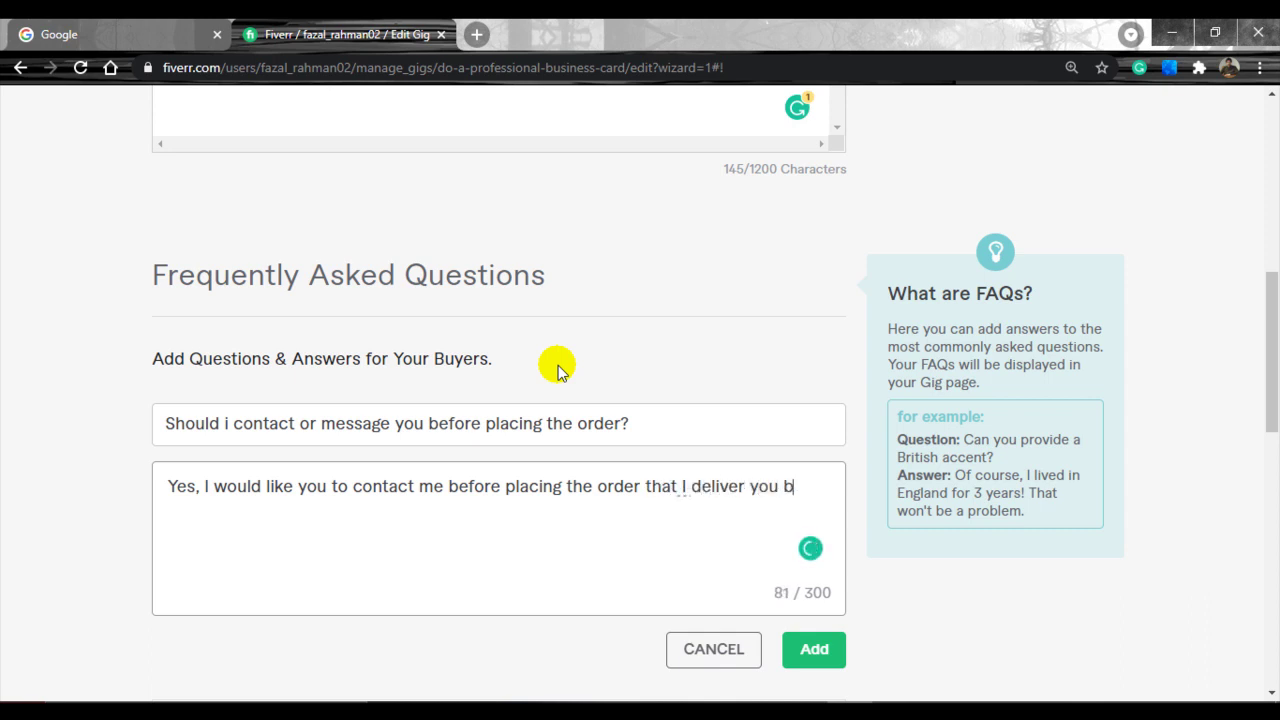
text(est result )
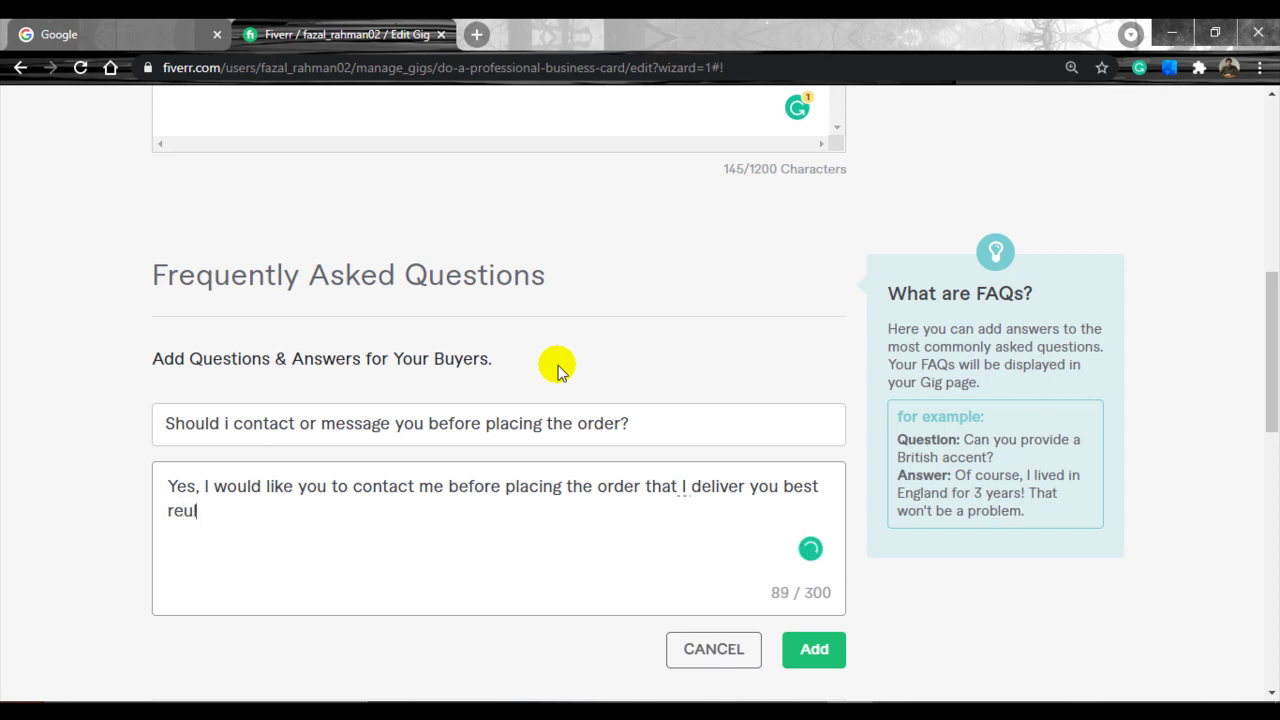
text(after.)
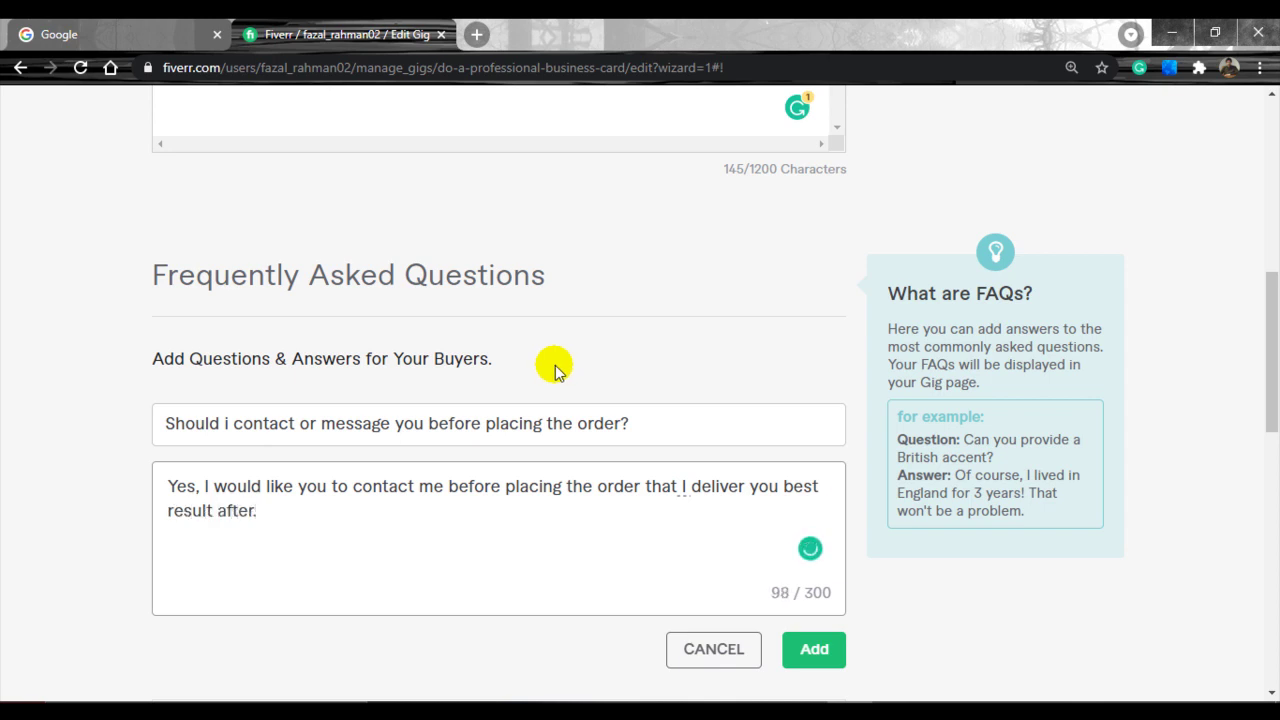
mouse_move(808, 491)
click(815, 535)
click(814, 650)
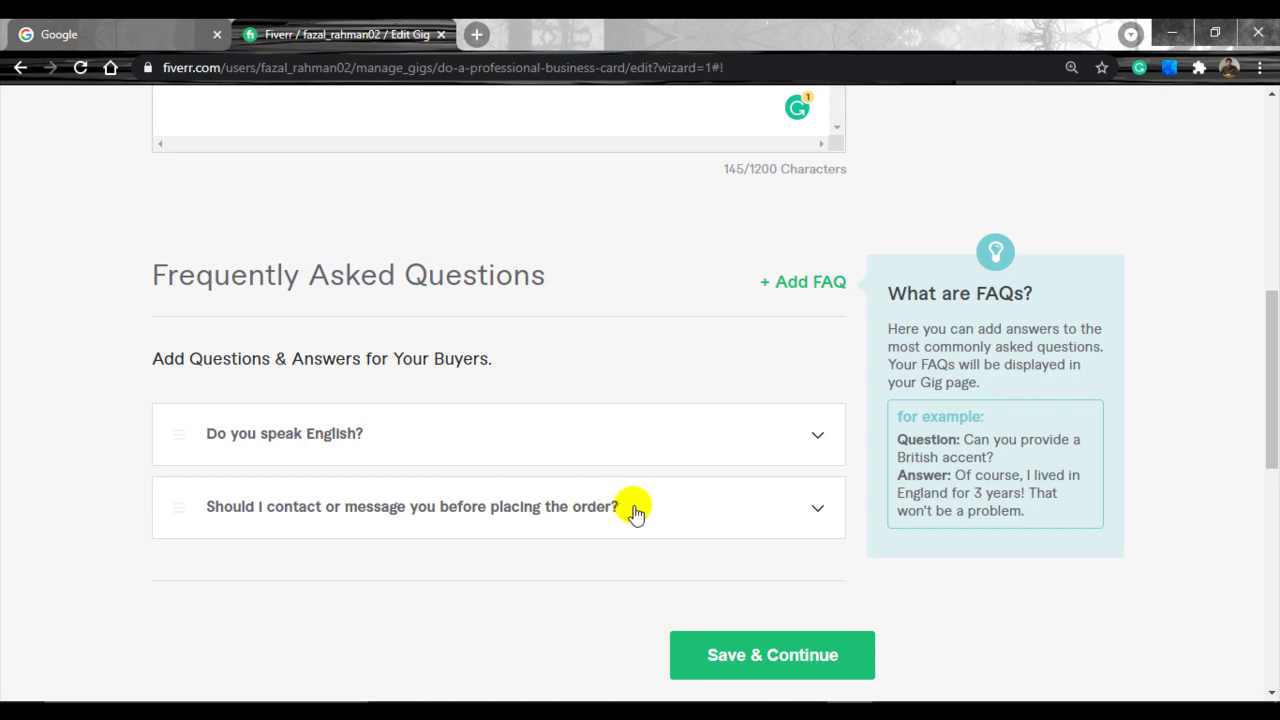
- Save the Description & FAQ stage and continue to the Requirements stage
scroll(655, 517, up, 1)
scroll(703, 514, down, 2)
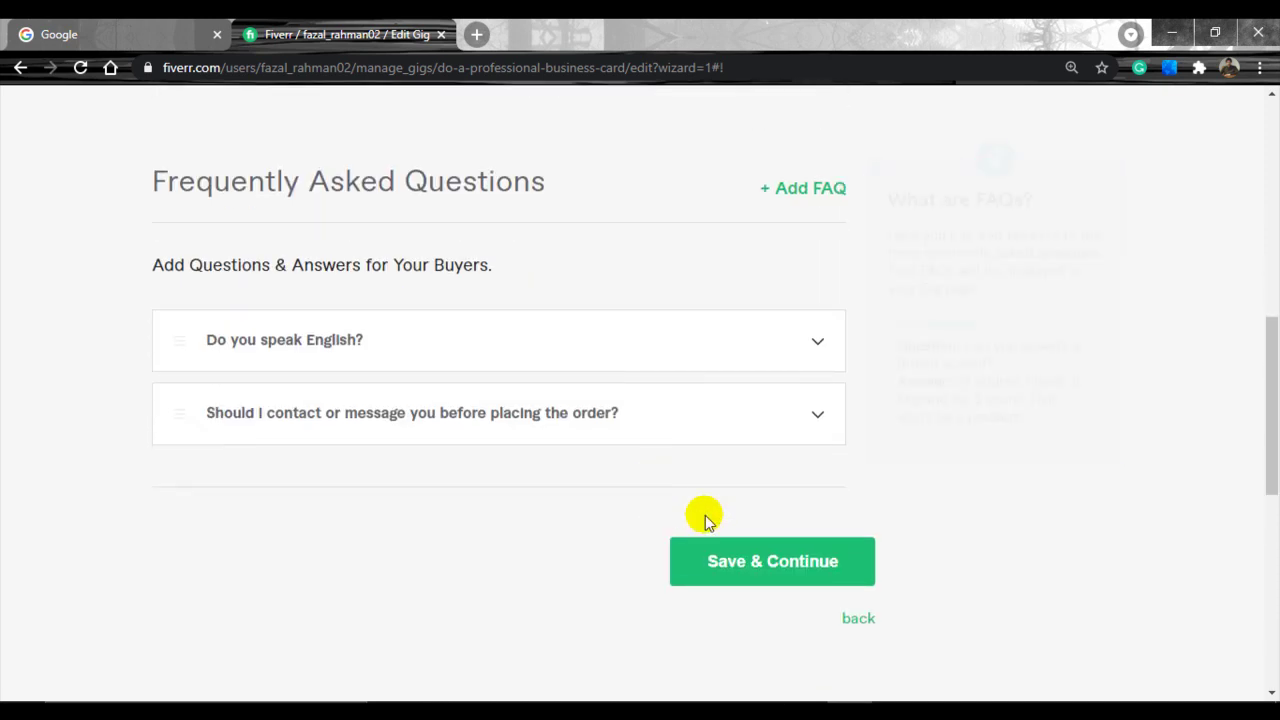
click(761, 574)
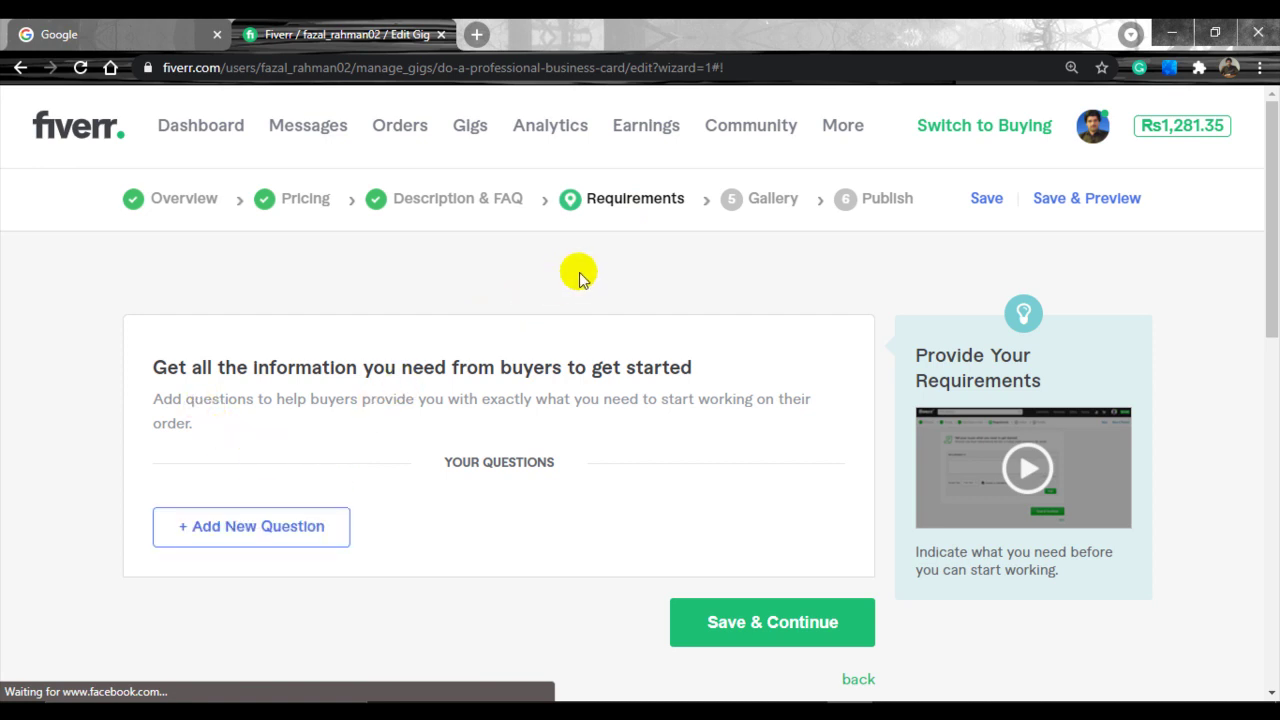
- Start a new buyer question with the text "I will require logo, business name, address, contacts, colour choice and ...."
click(300, 530)
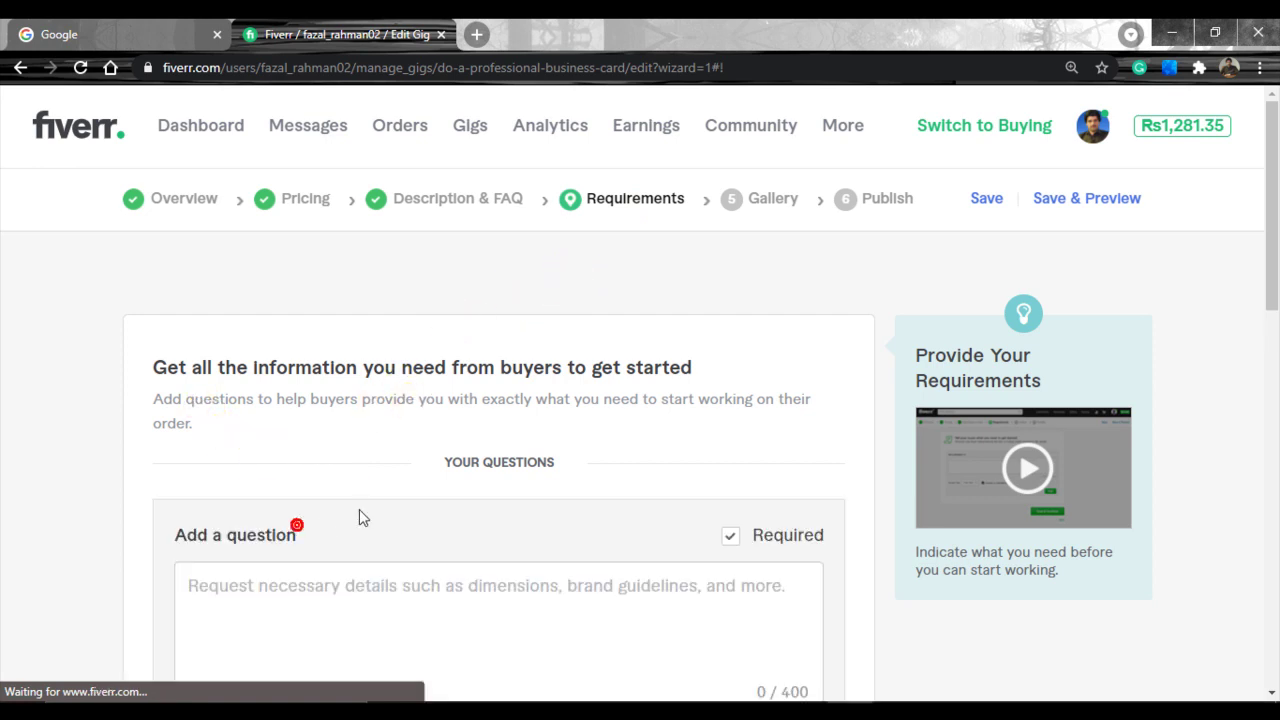
click(368, 582)
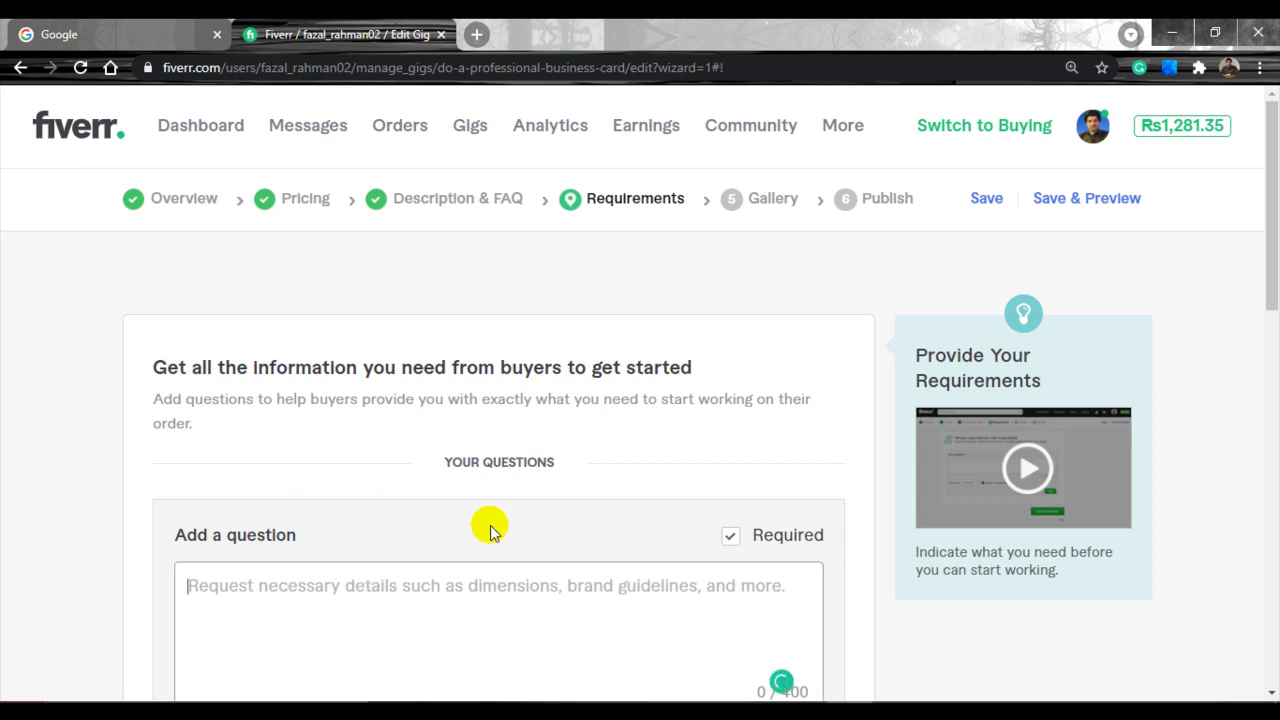
text(I w)
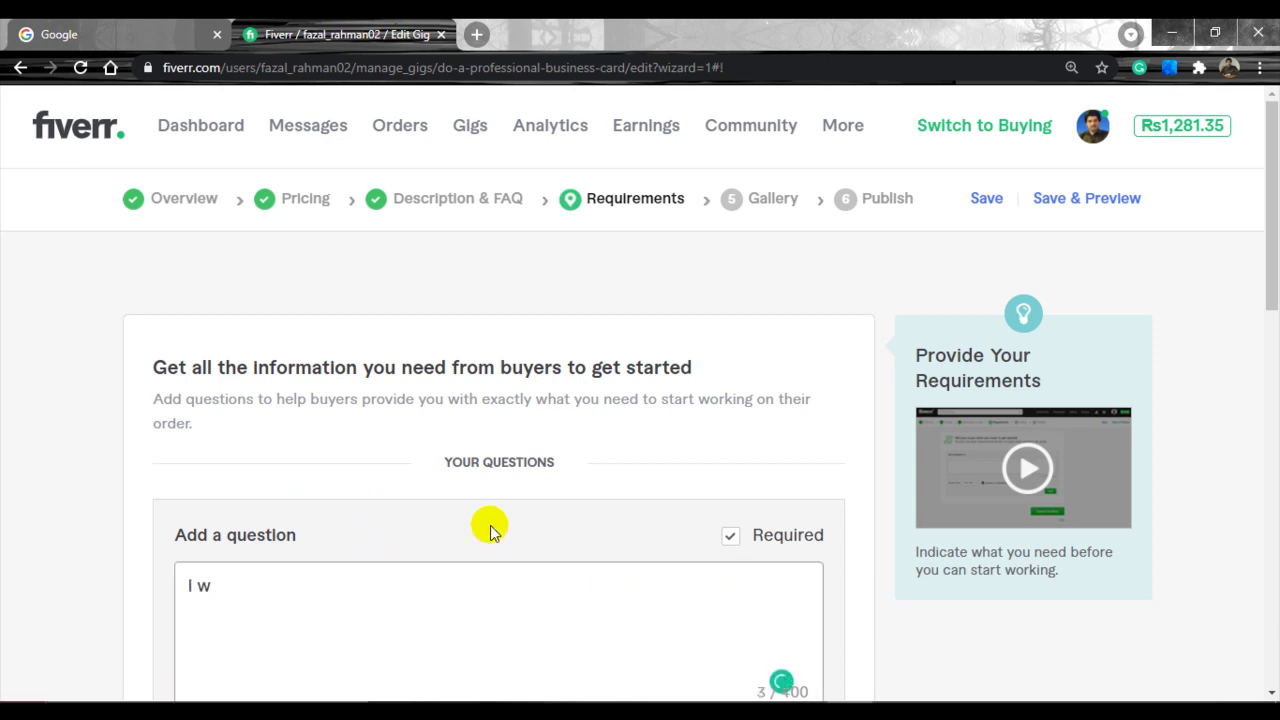
text(ill require )
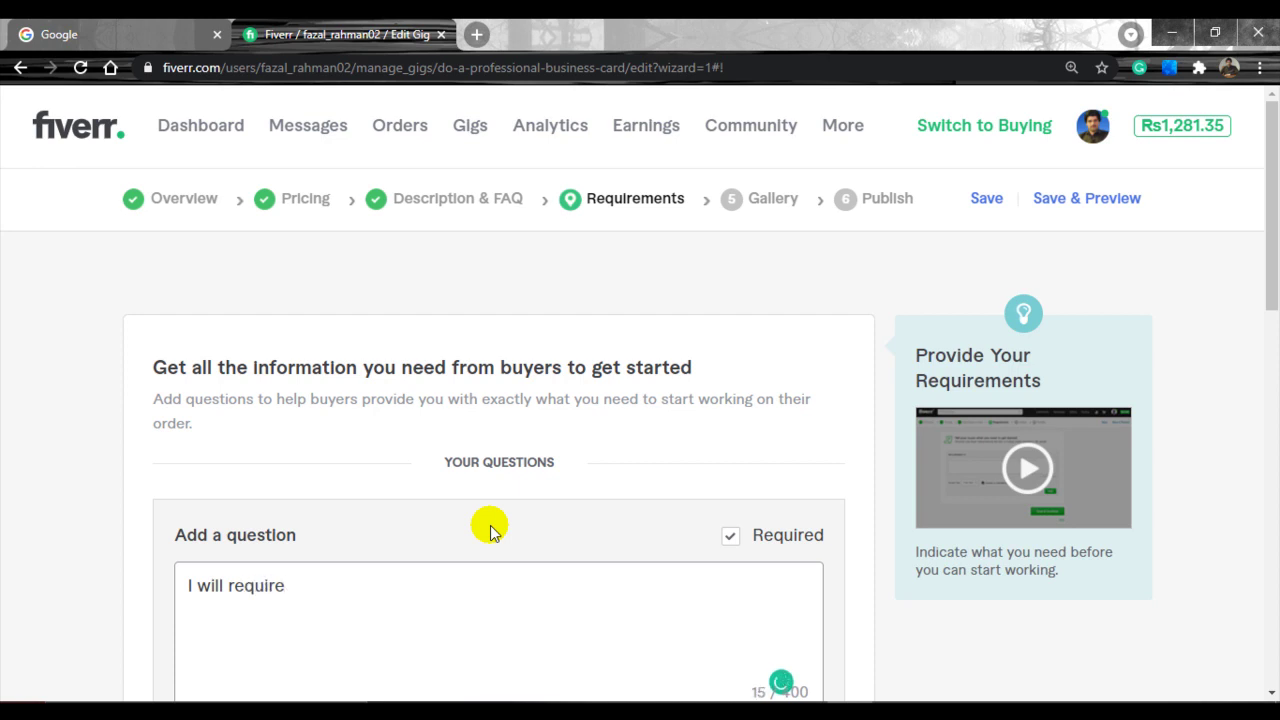
text(logo, business )
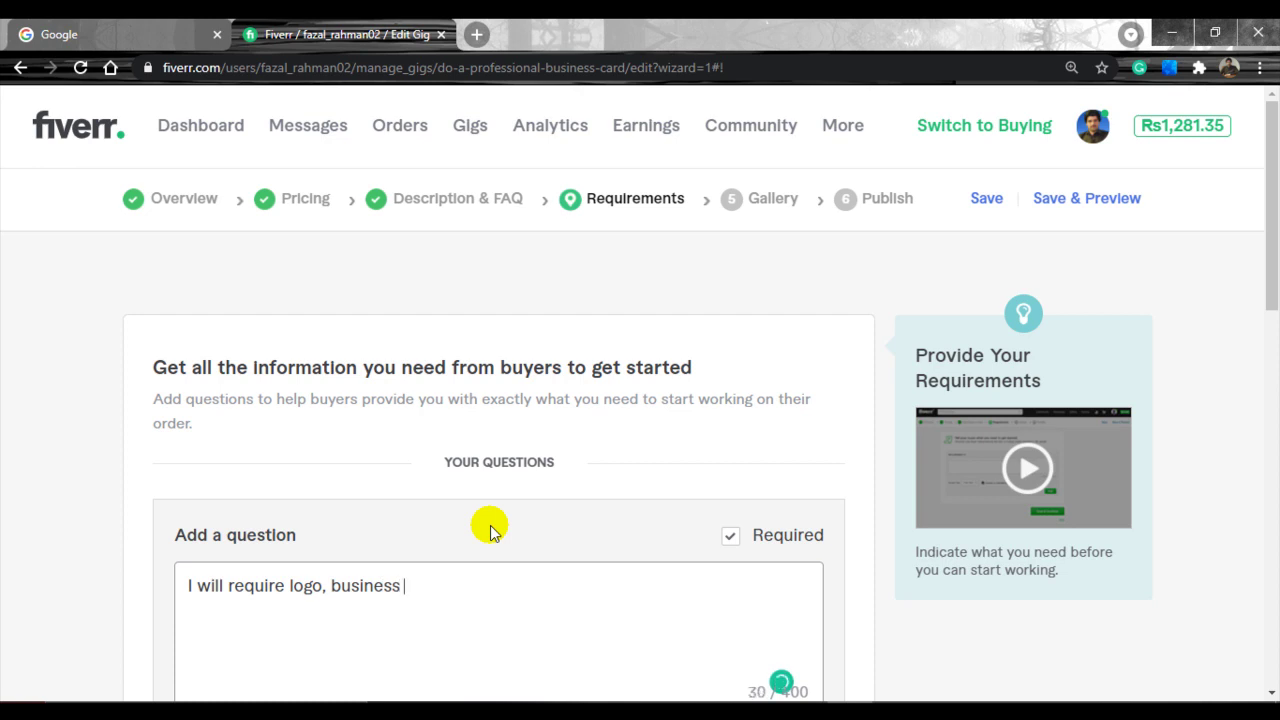
text(name)
text(, addd)
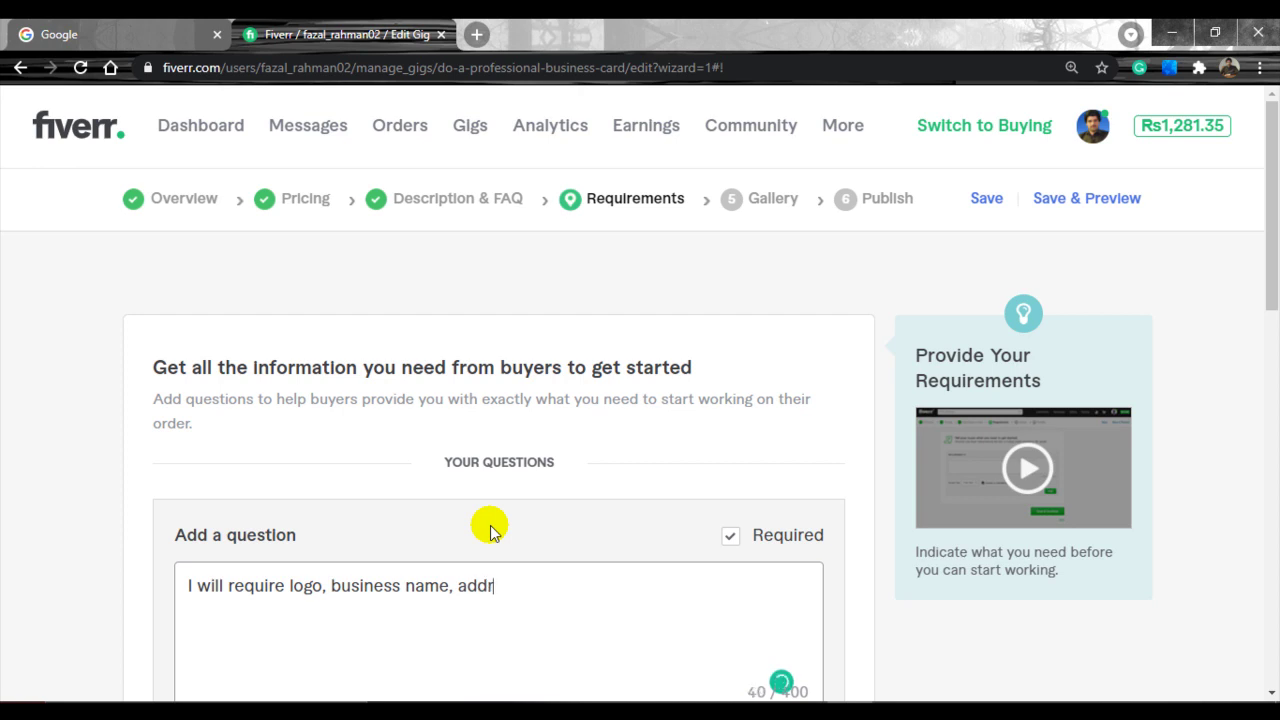
text(ess, contacts)
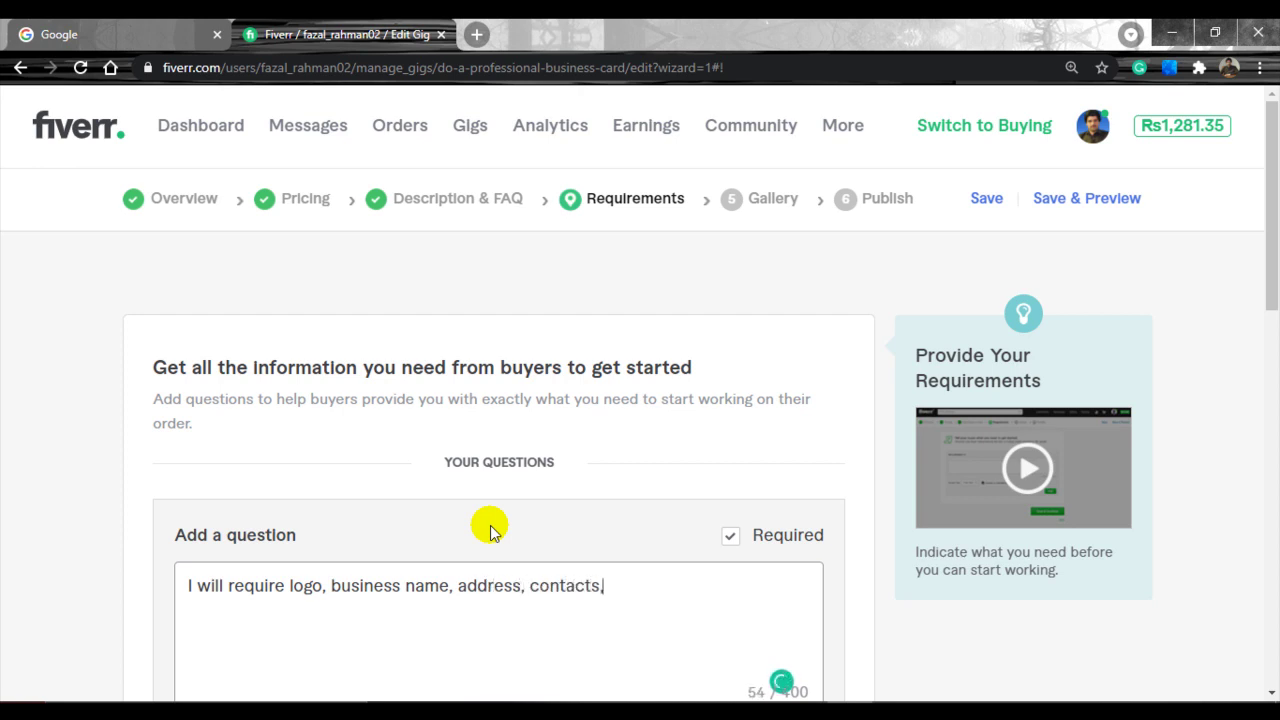
text(, colour choice)
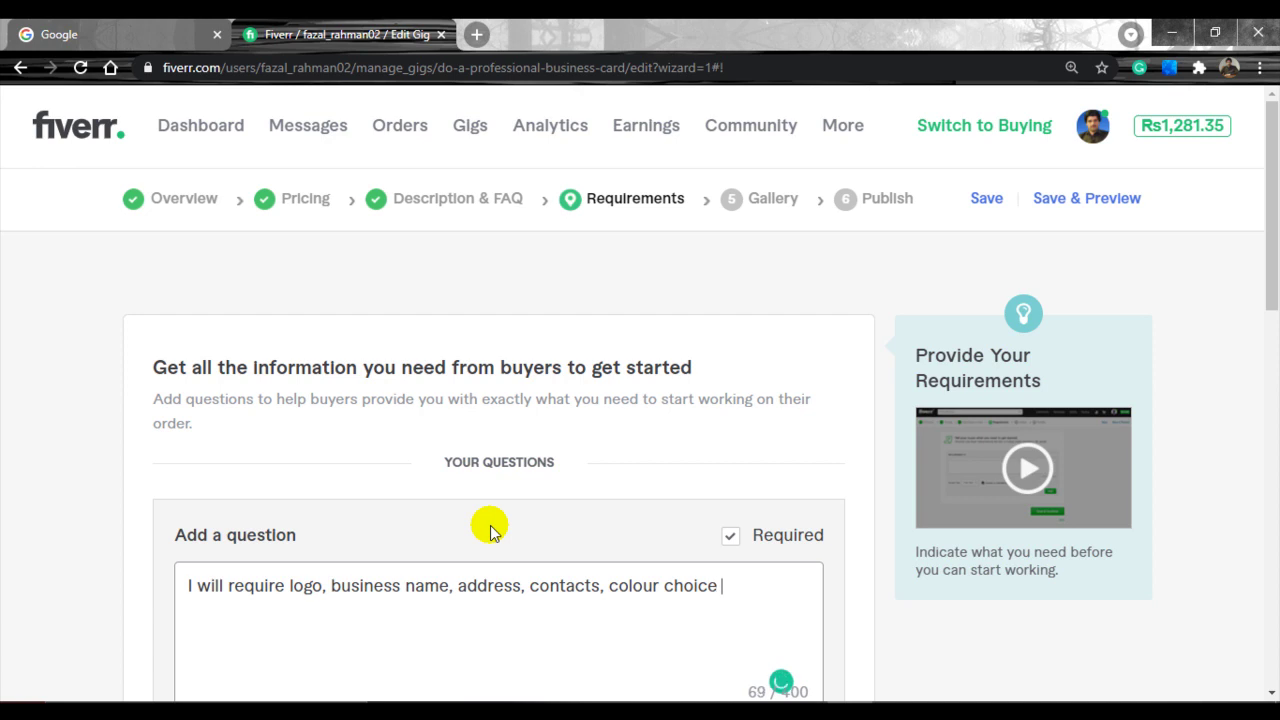
text( and ....)
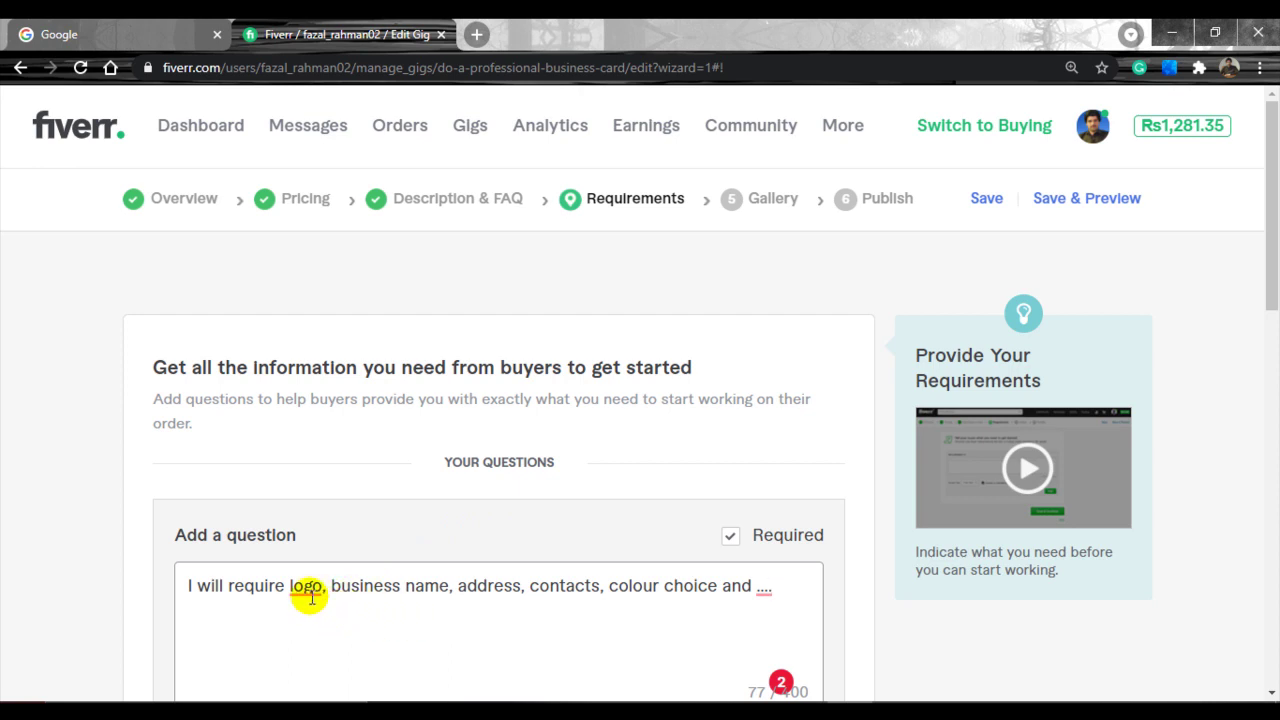
- Accept the suggested correction "a logo" in the question text and add it as a free-text question
mouse_move(310, 595)
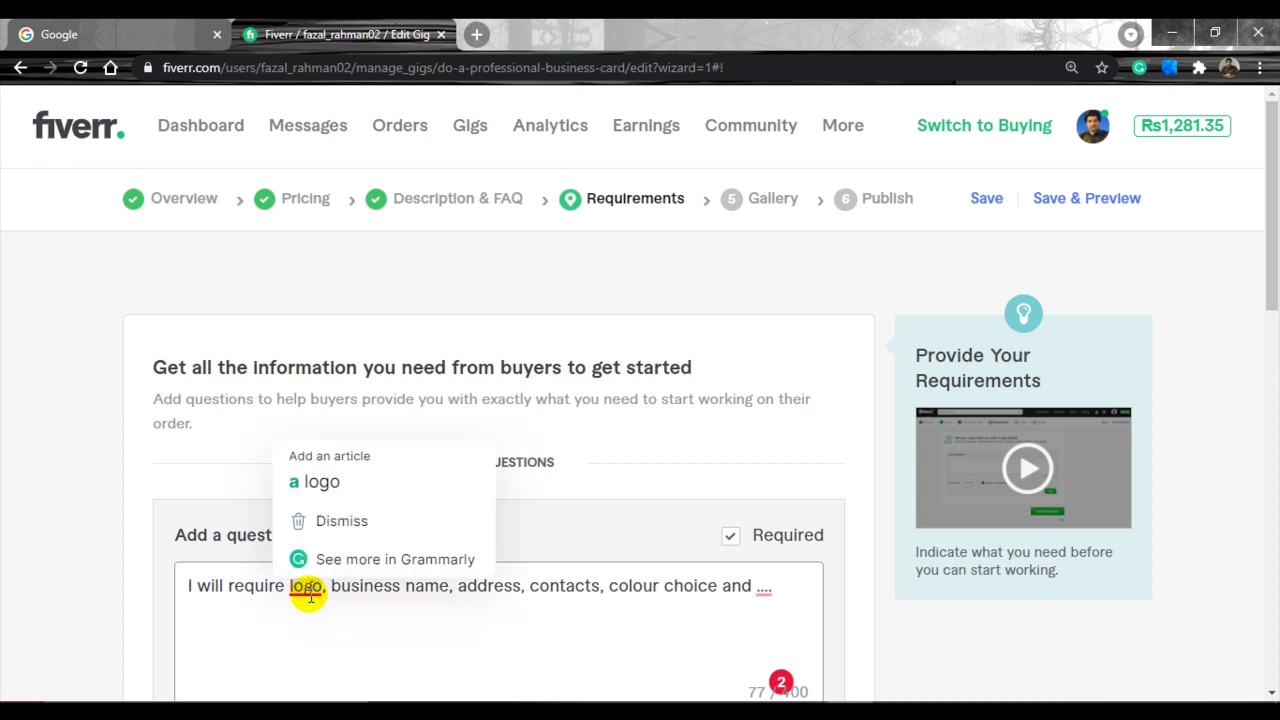
click(318, 483)
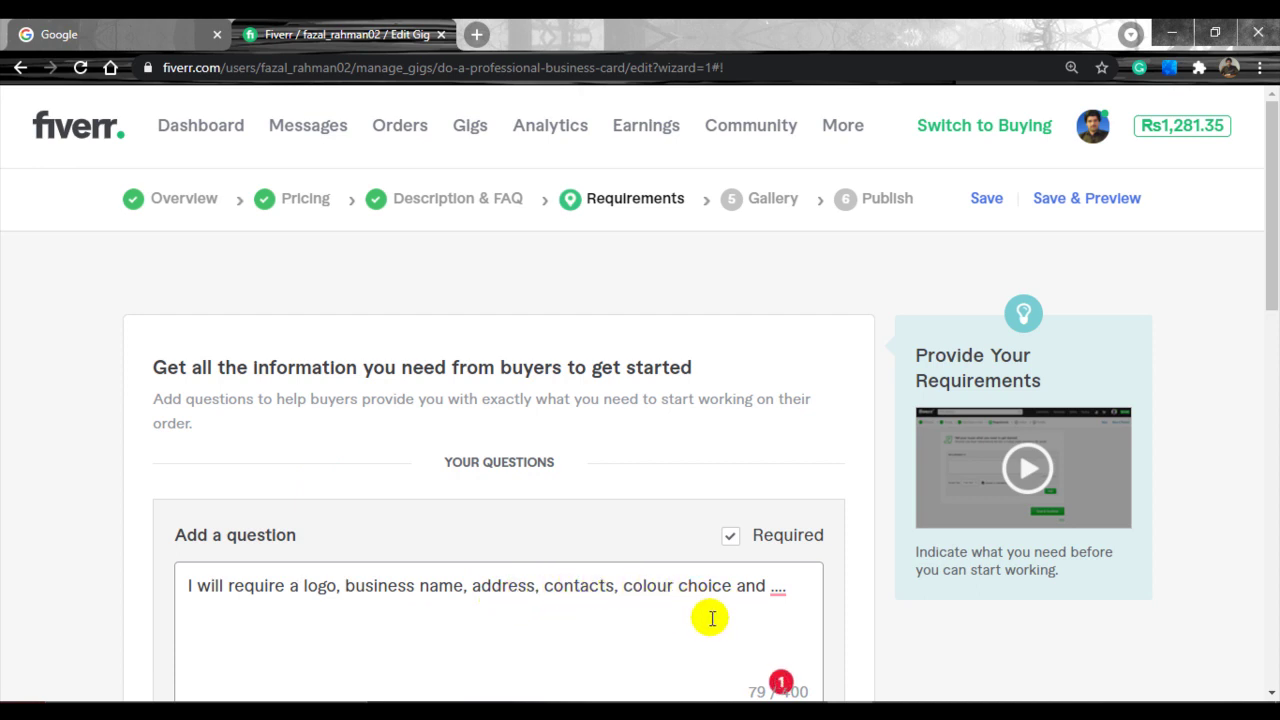
scroll(600, 523, down, 1)
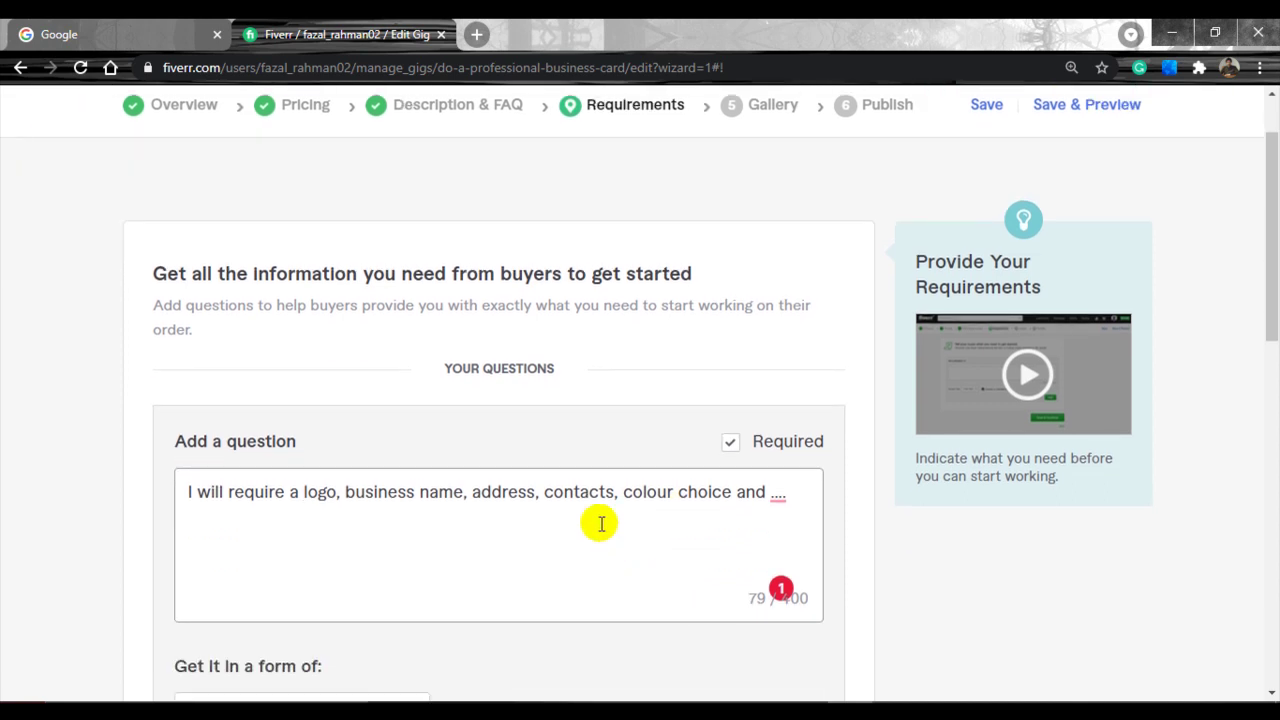
scroll(566, 531, down, 2)
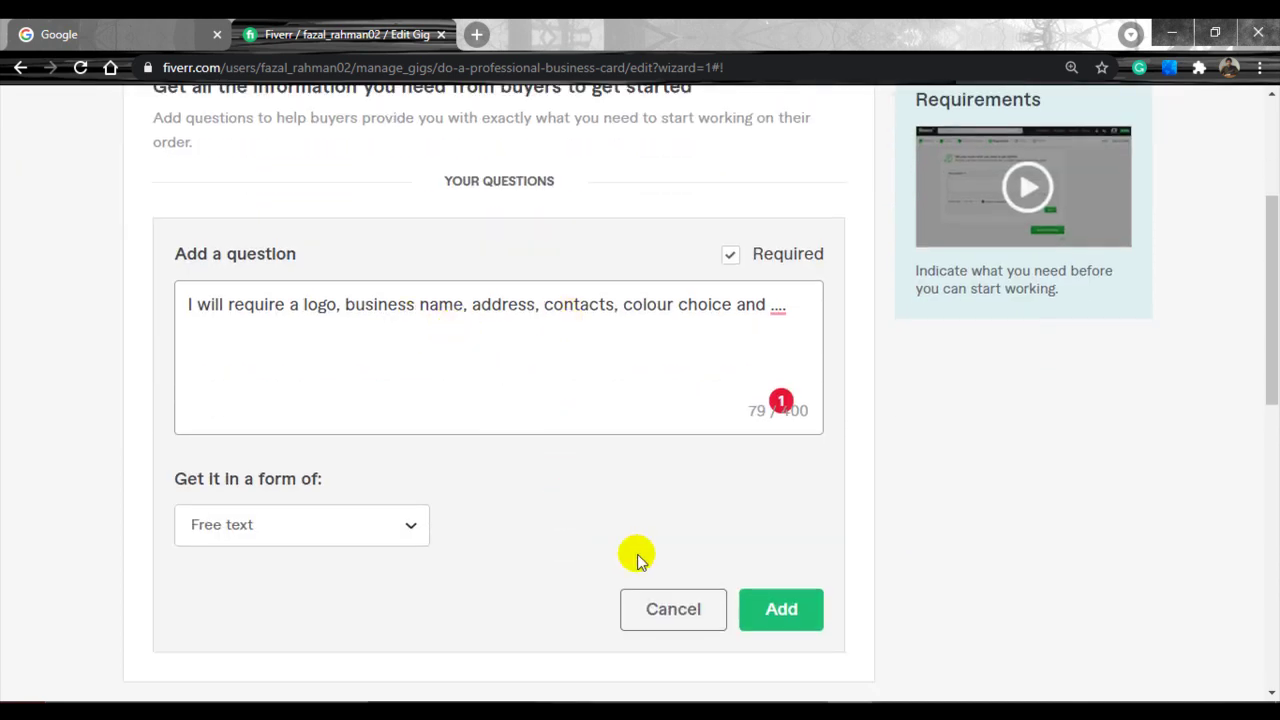
click(781, 613)
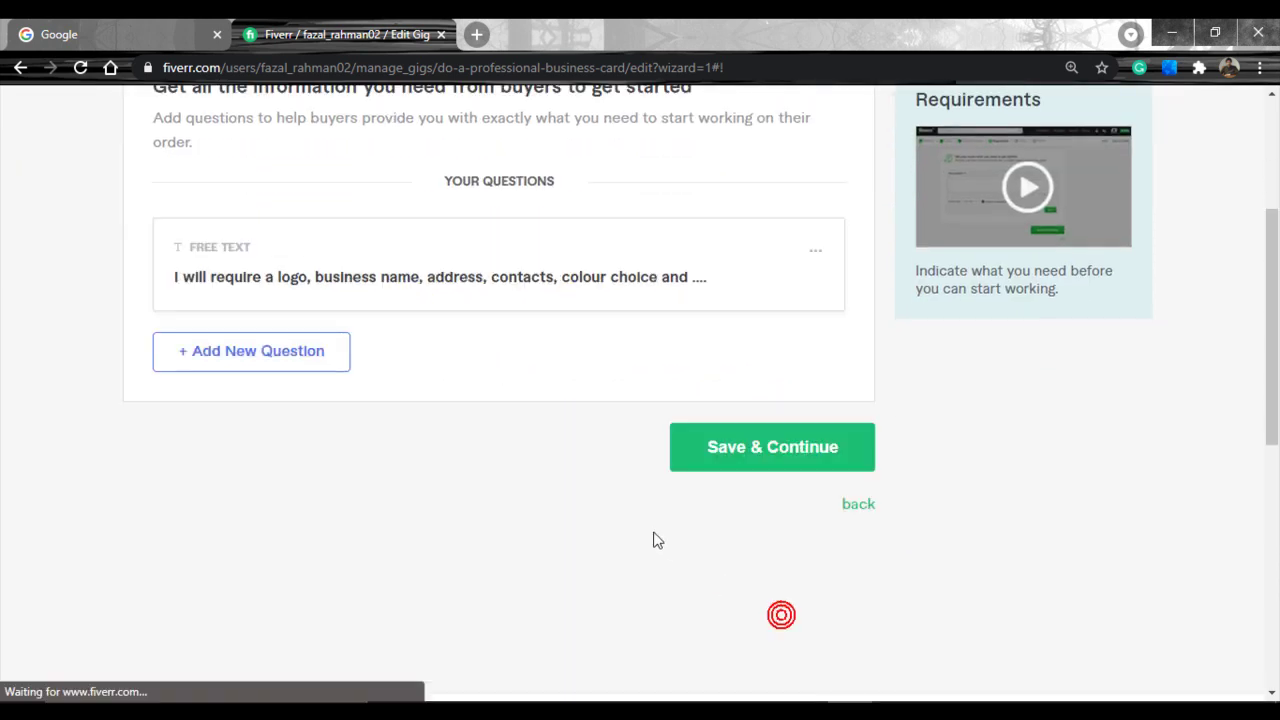
- Save the Requirements stage, continue to Gallery, and review its image, video and document upload sections
click(769, 452)
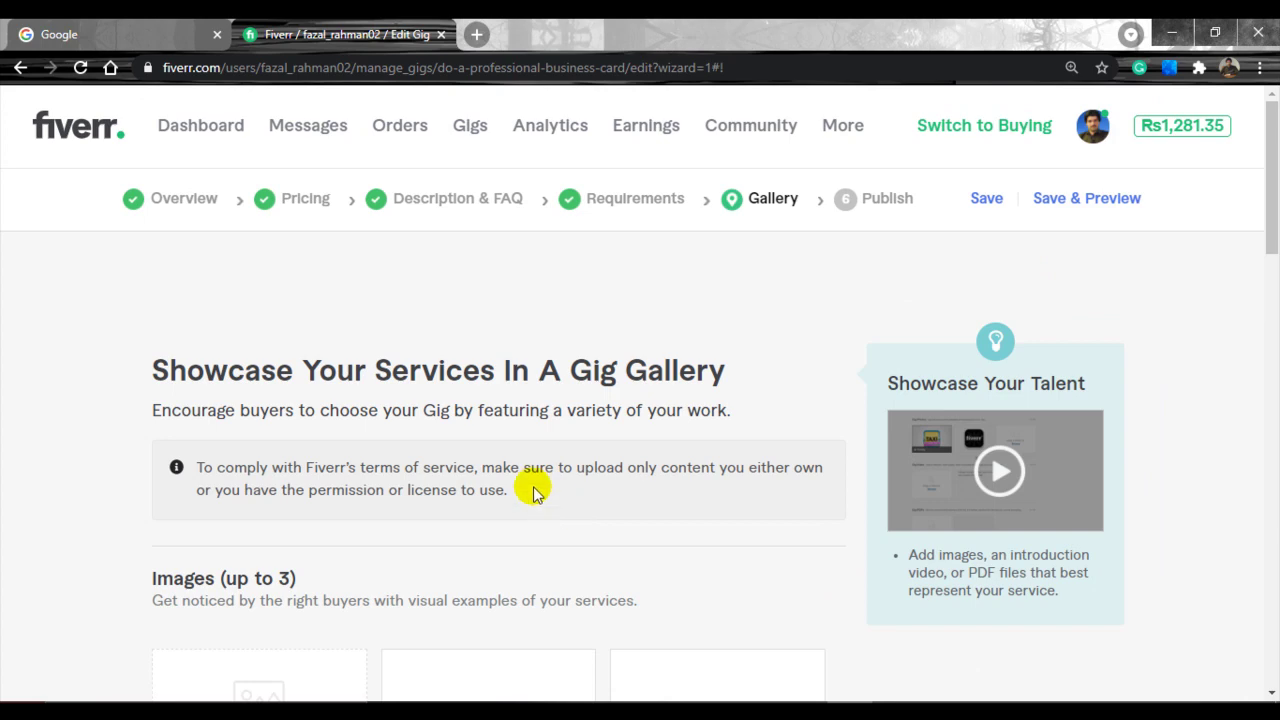
scroll(603, 411, down, 3)
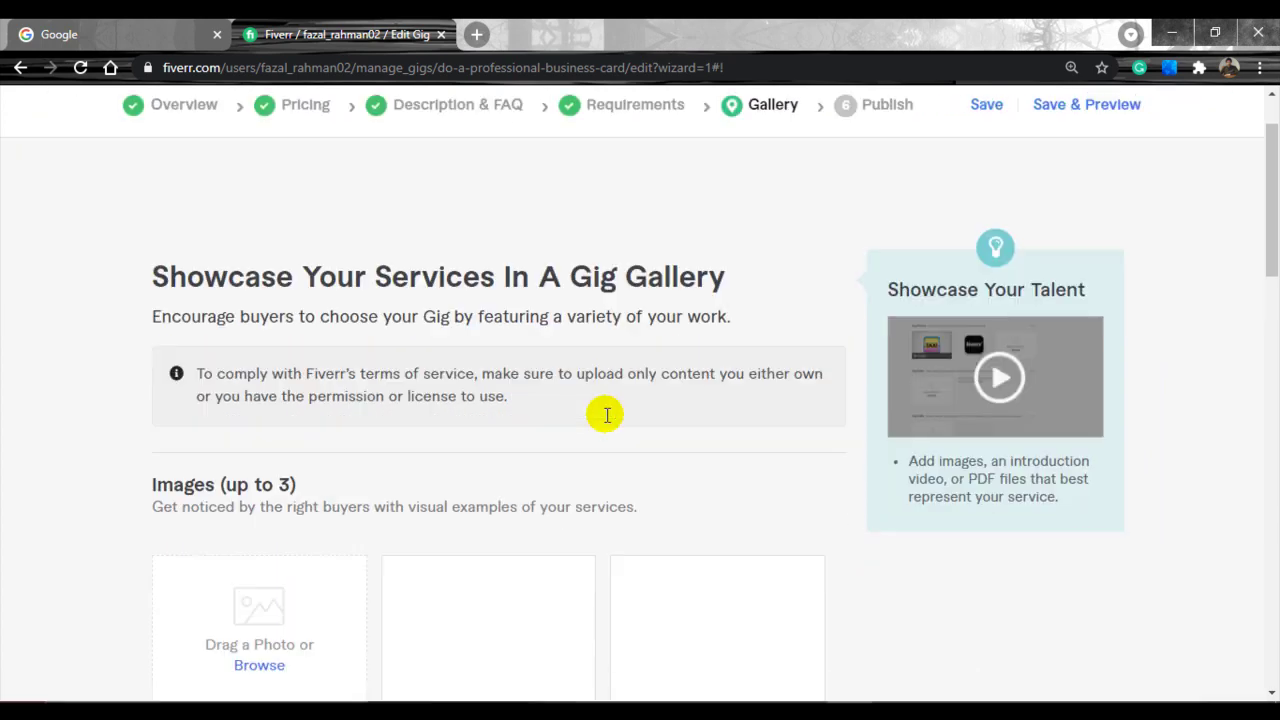
scroll(605, 420, down, 1)
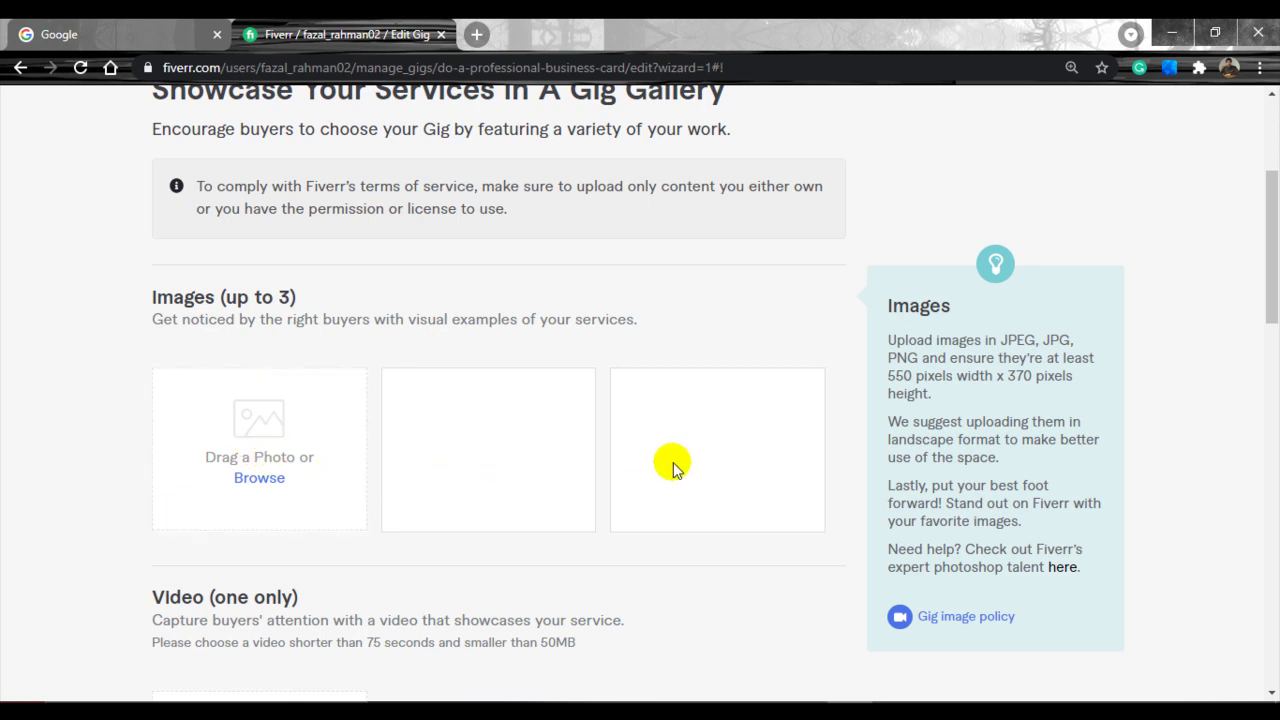
scroll(660, 467, down, 1)
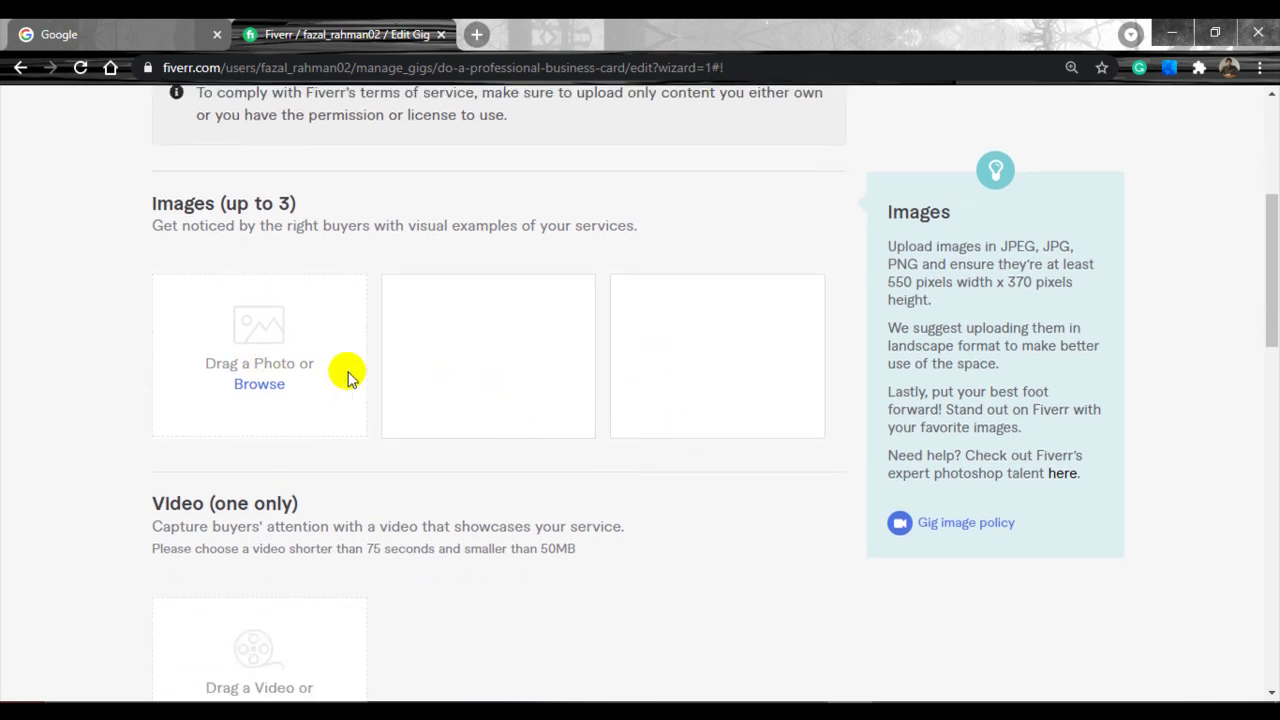
scroll(453, 385, down, 2)
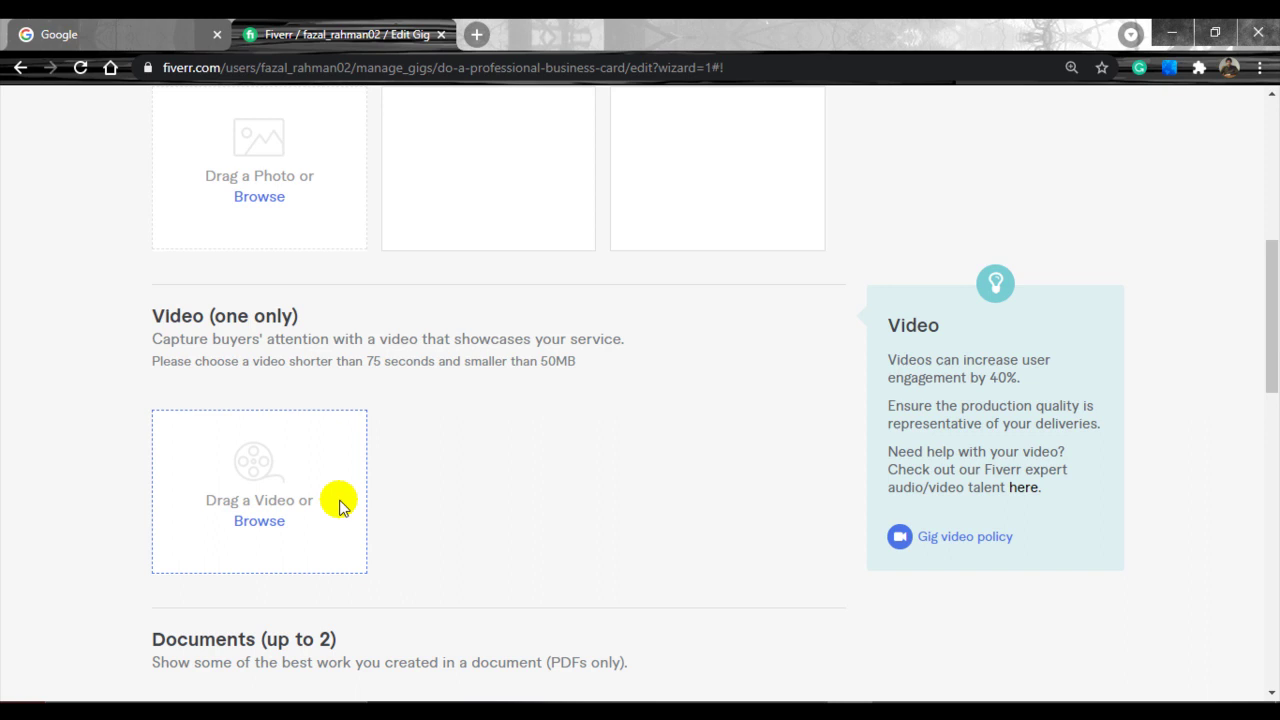
scroll(518, 460, down, 3)
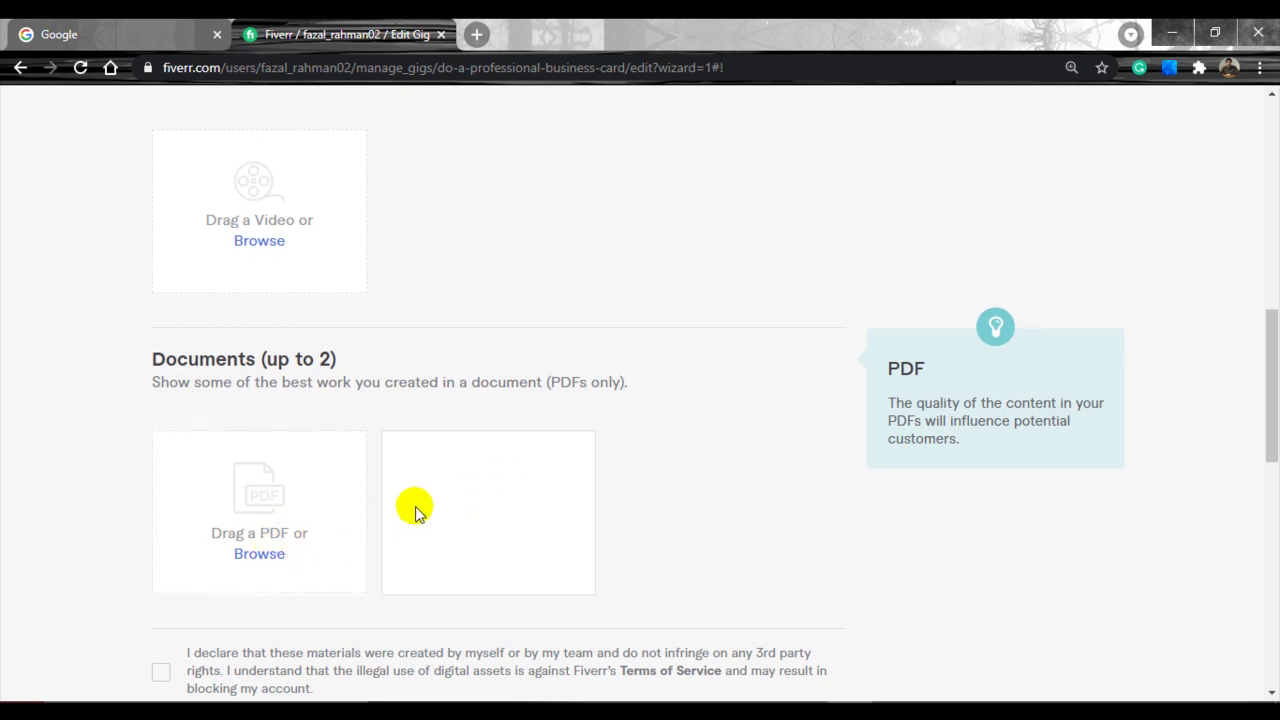
scroll(258, 617, up, 1)
scroll(543, 491, up, 5)
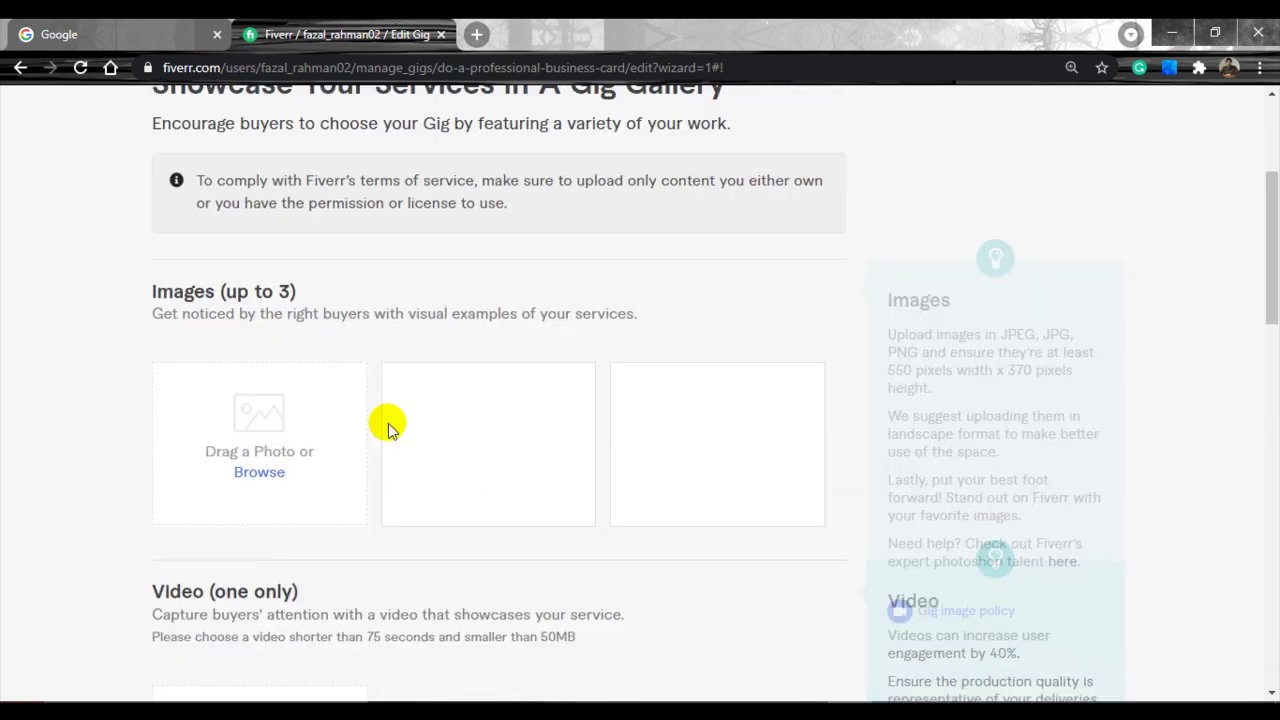
- Upload the "businesscard design" image from the Mix Designs folder inside Designing Folder on drive D as the gig's first gallery image
click(290, 460)
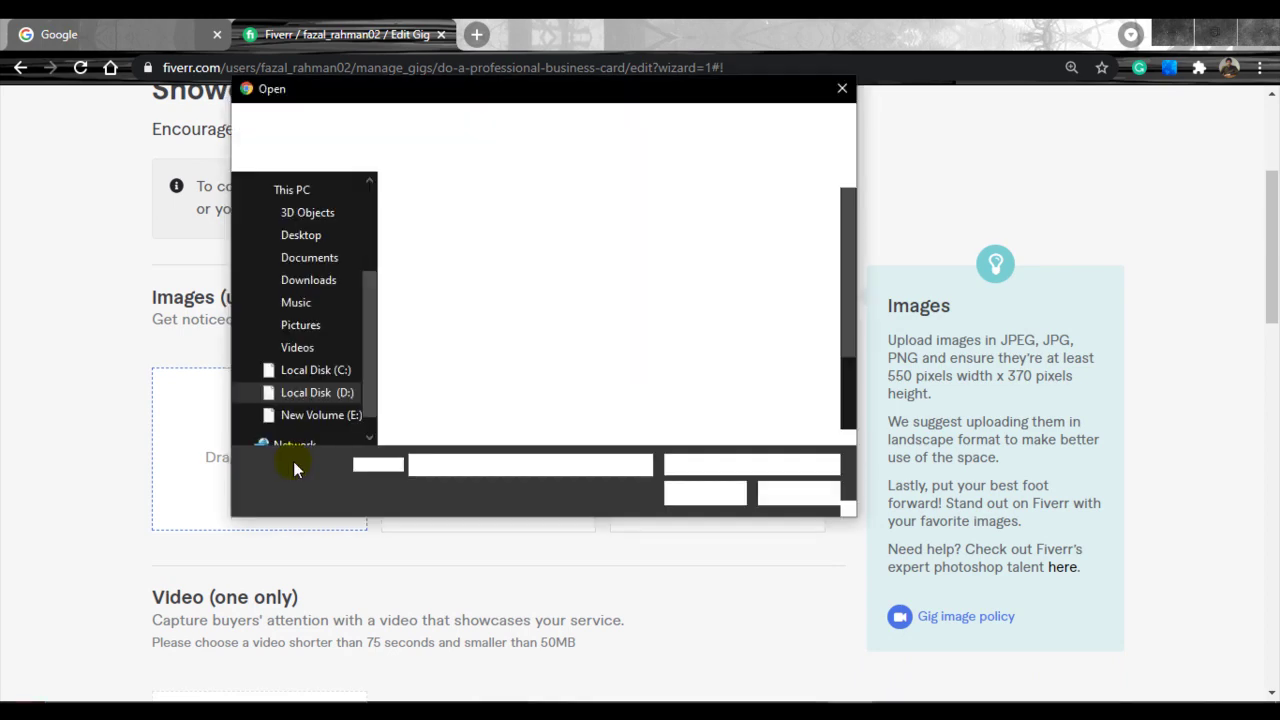
click(316, 283)
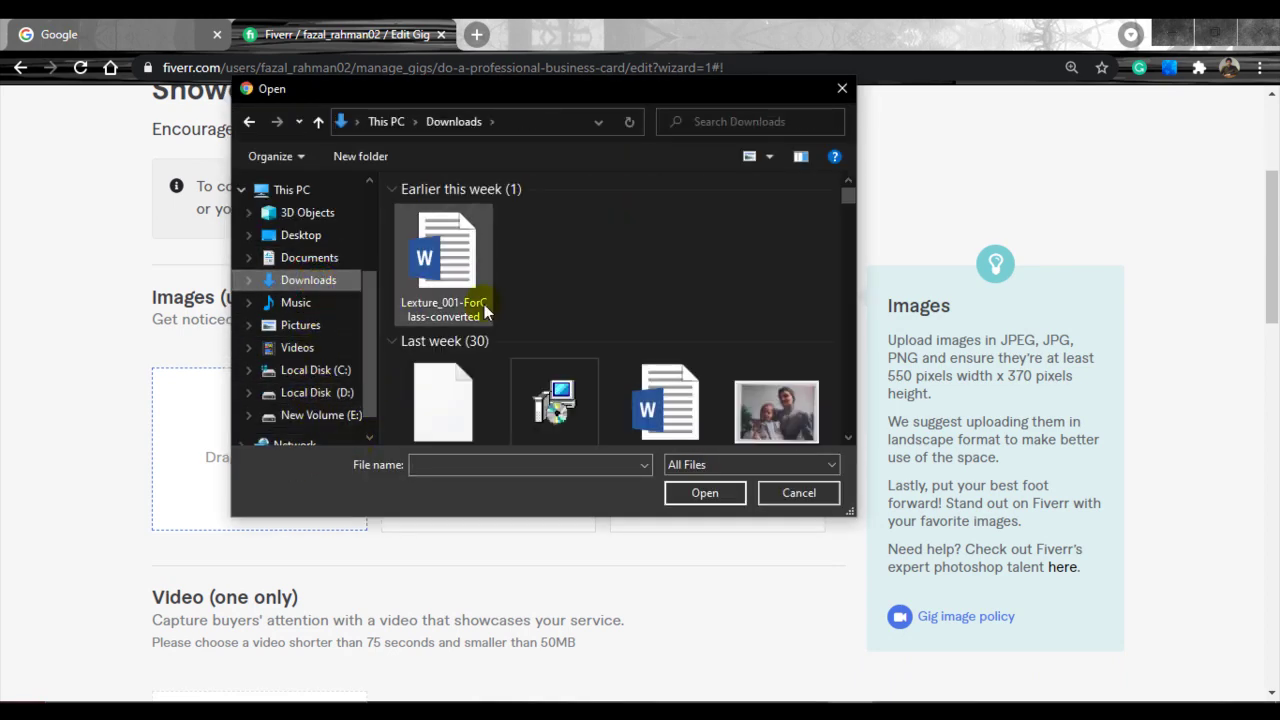
click(268, 392)
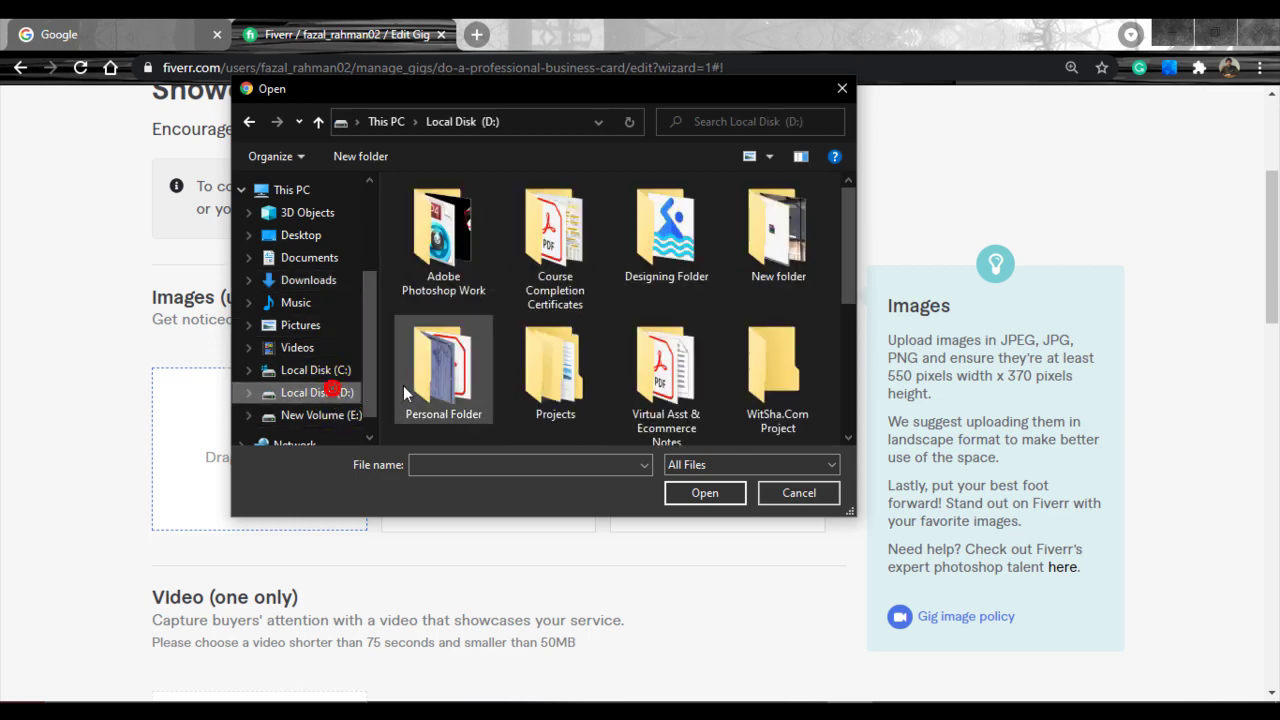
double_click(666, 235)
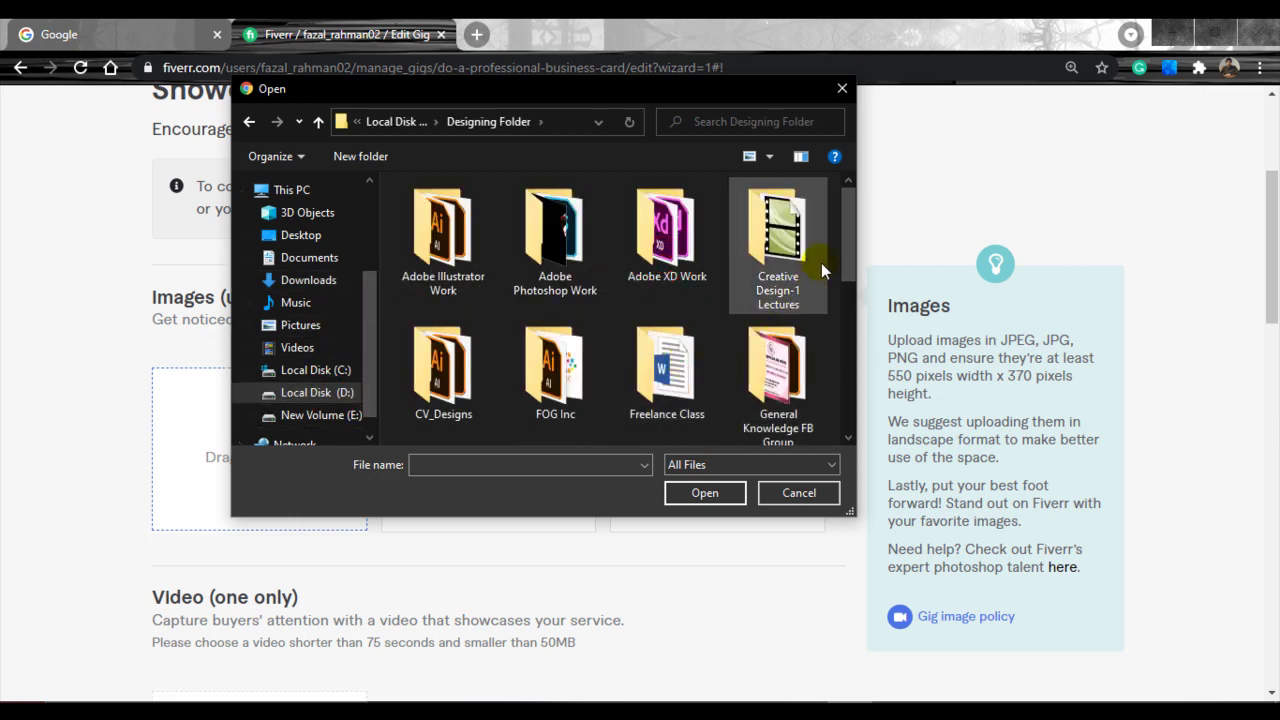
drag(848, 240, 842, 324)
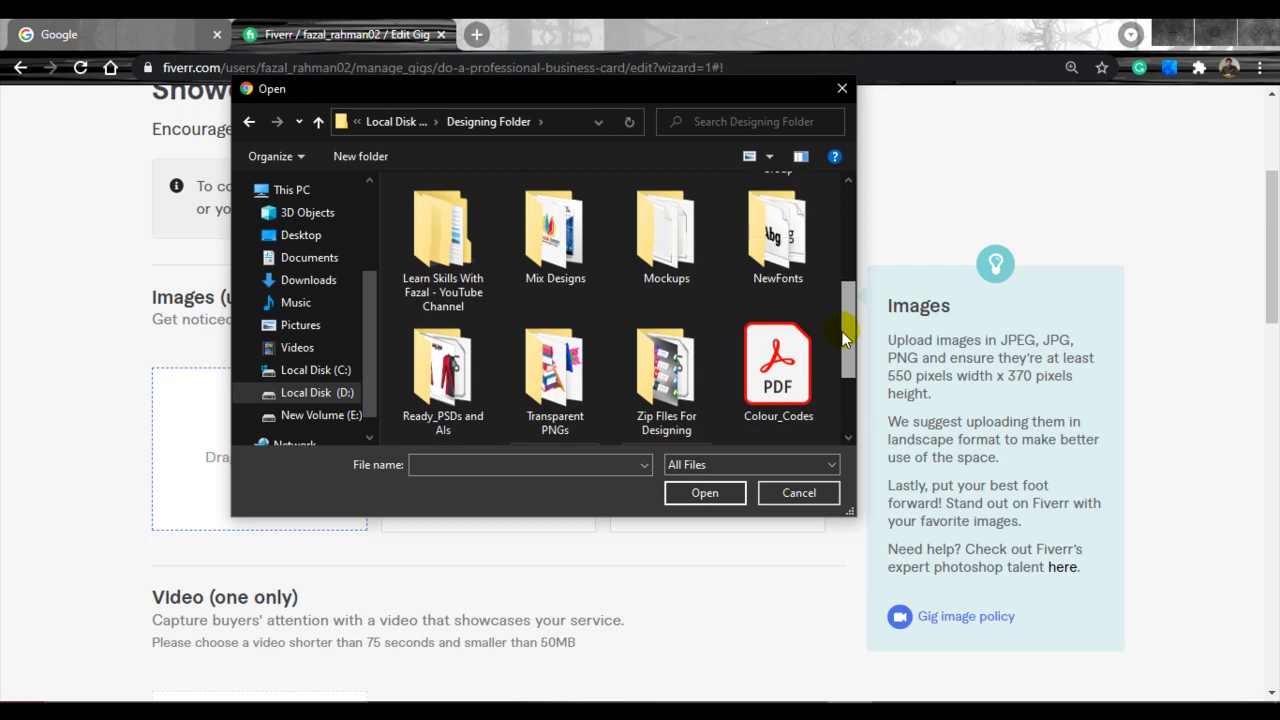
double_click(570, 265)
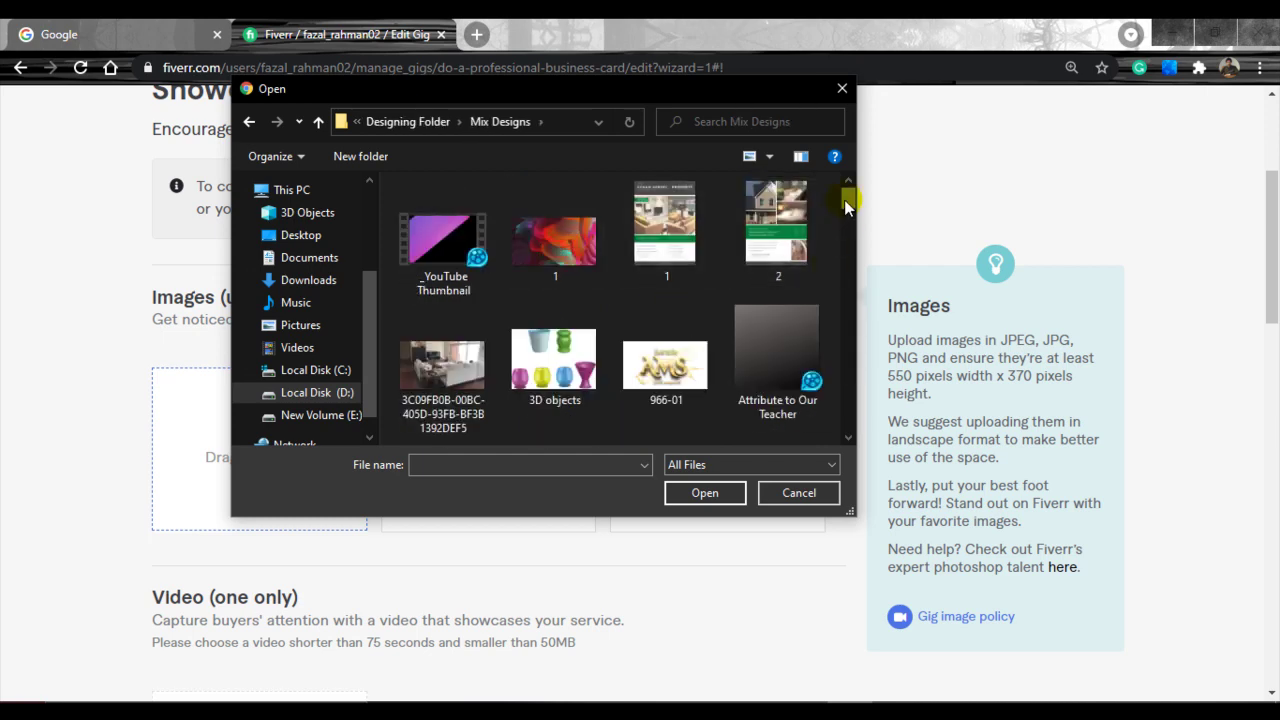
drag(846, 200, 846, 240)
click(670, 235)
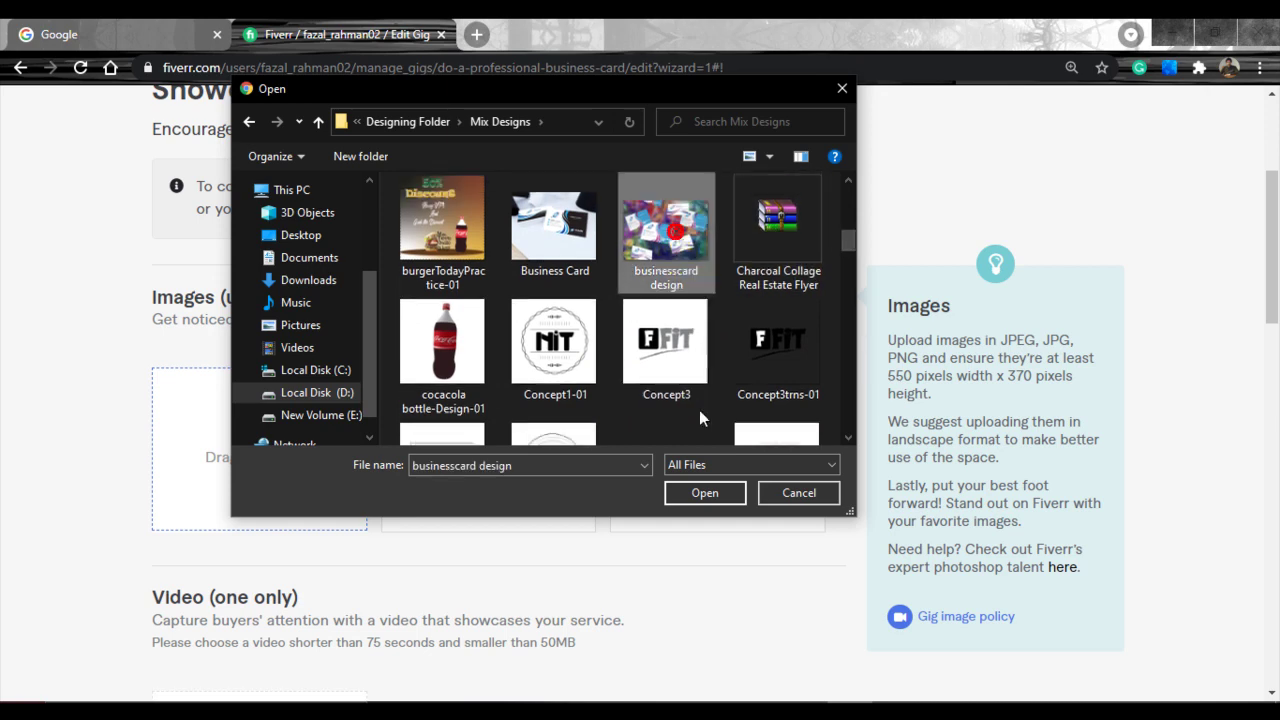
click(693, 497)
mouse_move(344, 490)
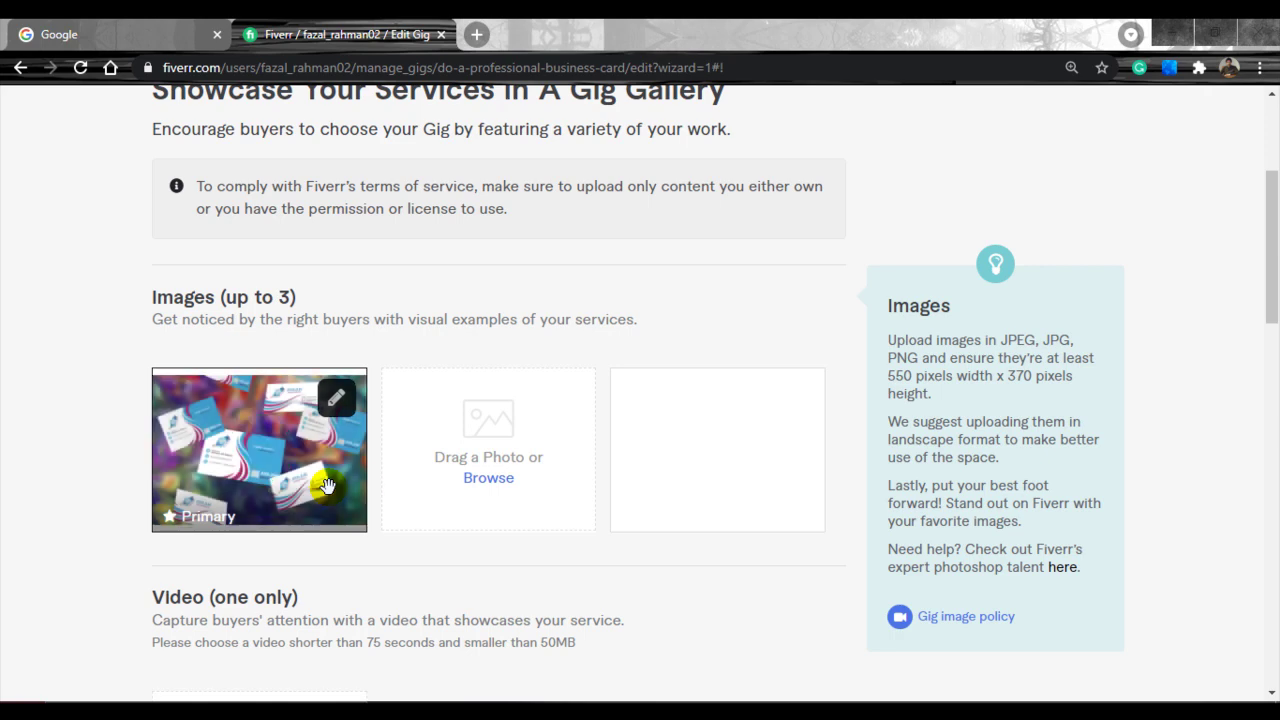
- Accept the declaration that the gallery materials are self-created and do not infringe on third-party rights
scroll(608, 414, up, 1)
scroll(608, 414, down, 4)
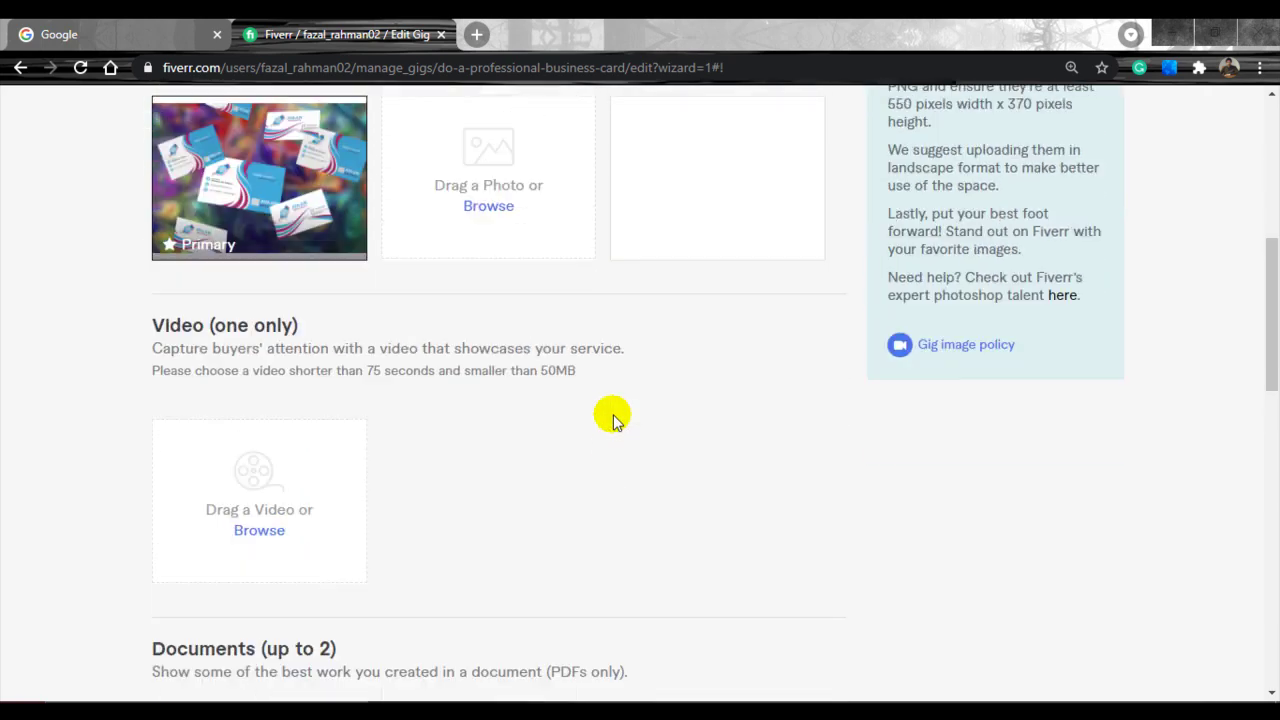
scroll(613, 418, up, 1)
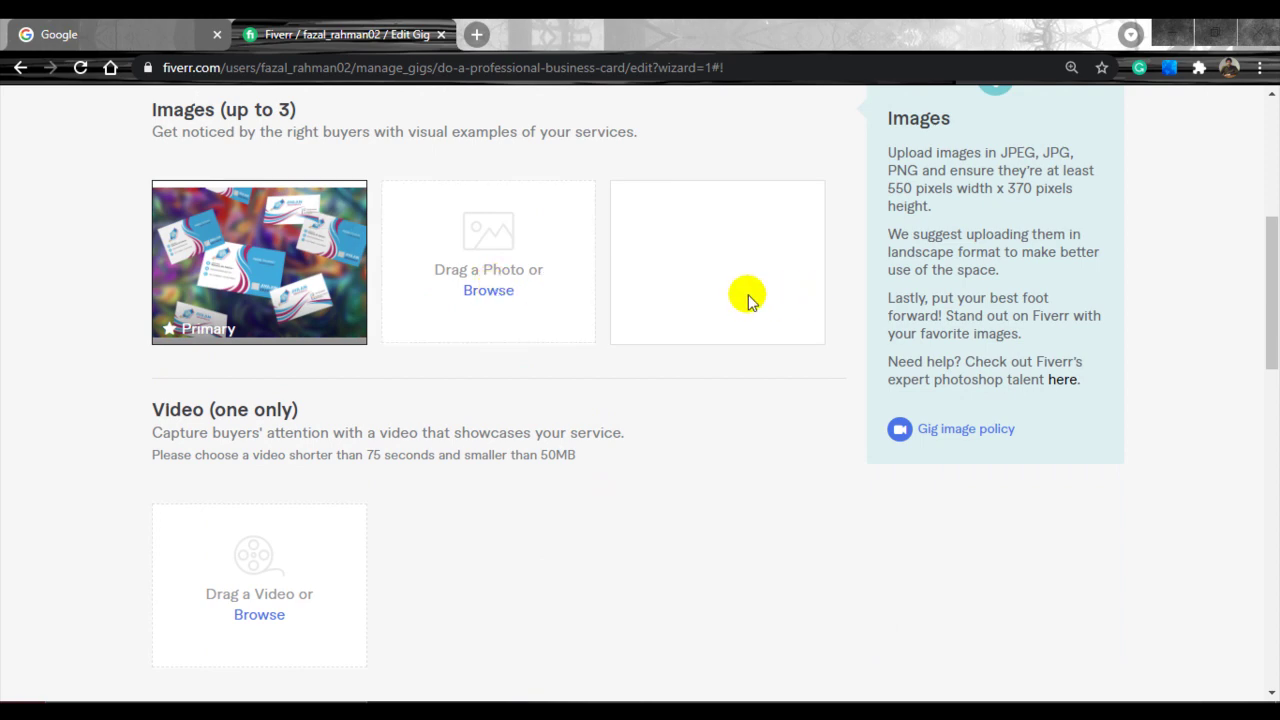
scroll(750, 300, up, 5)
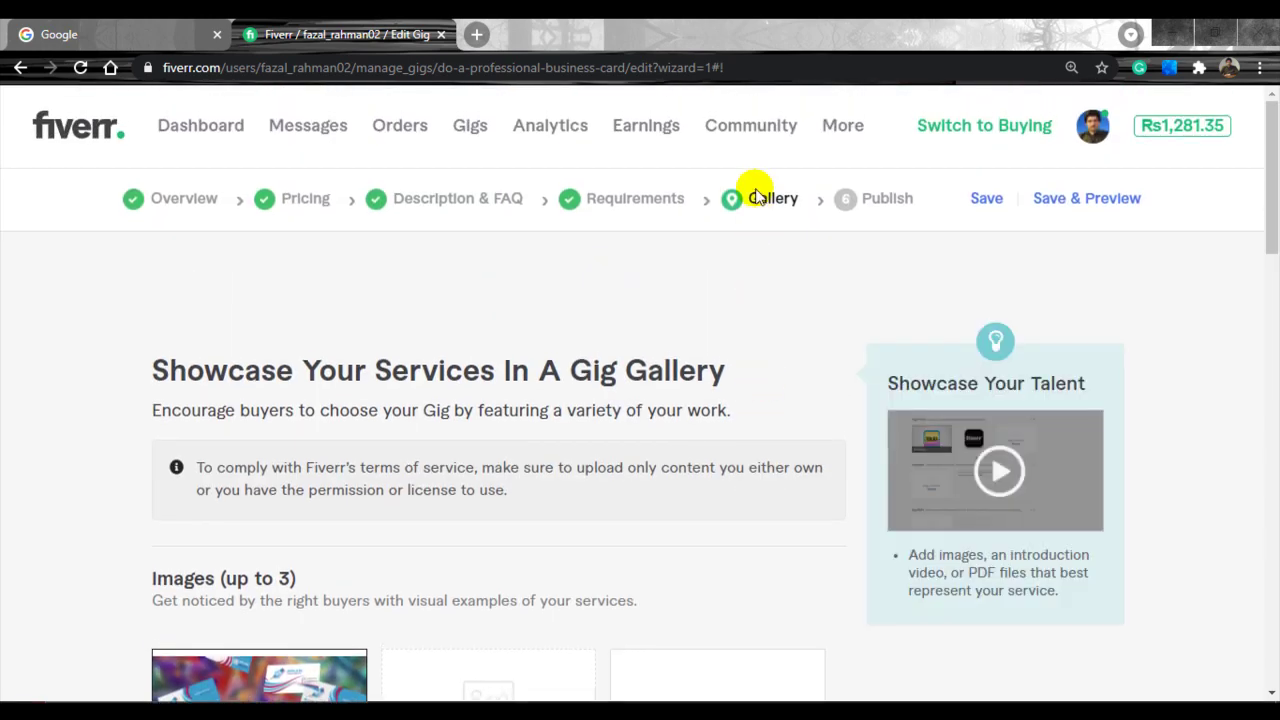
scroll(772, 222, down, 8)
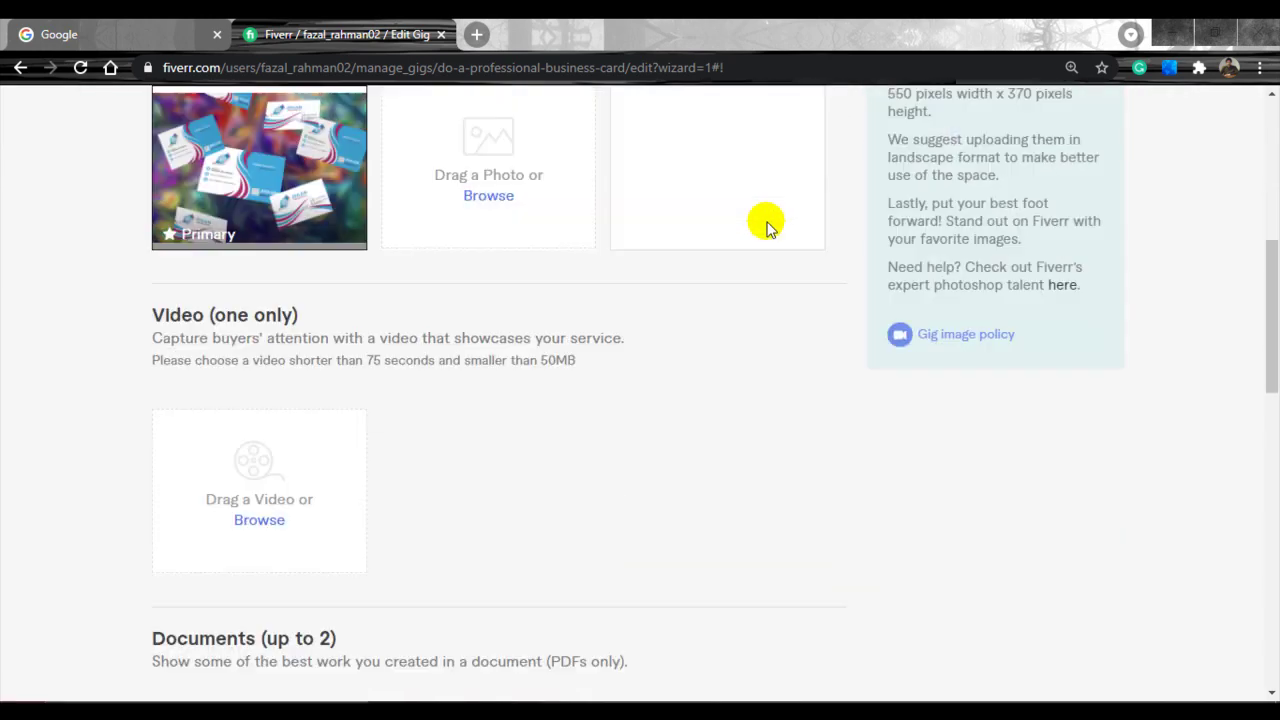
scroll(766, 226, down, 2)
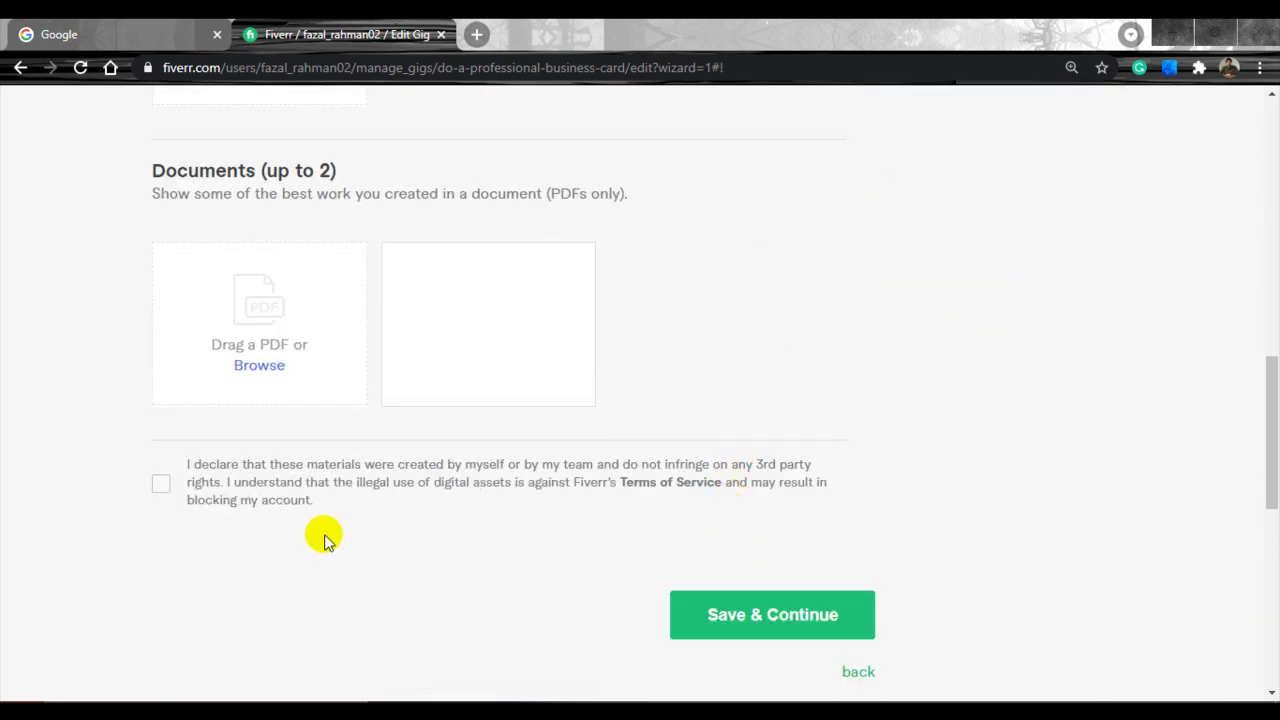
click(159, 485)
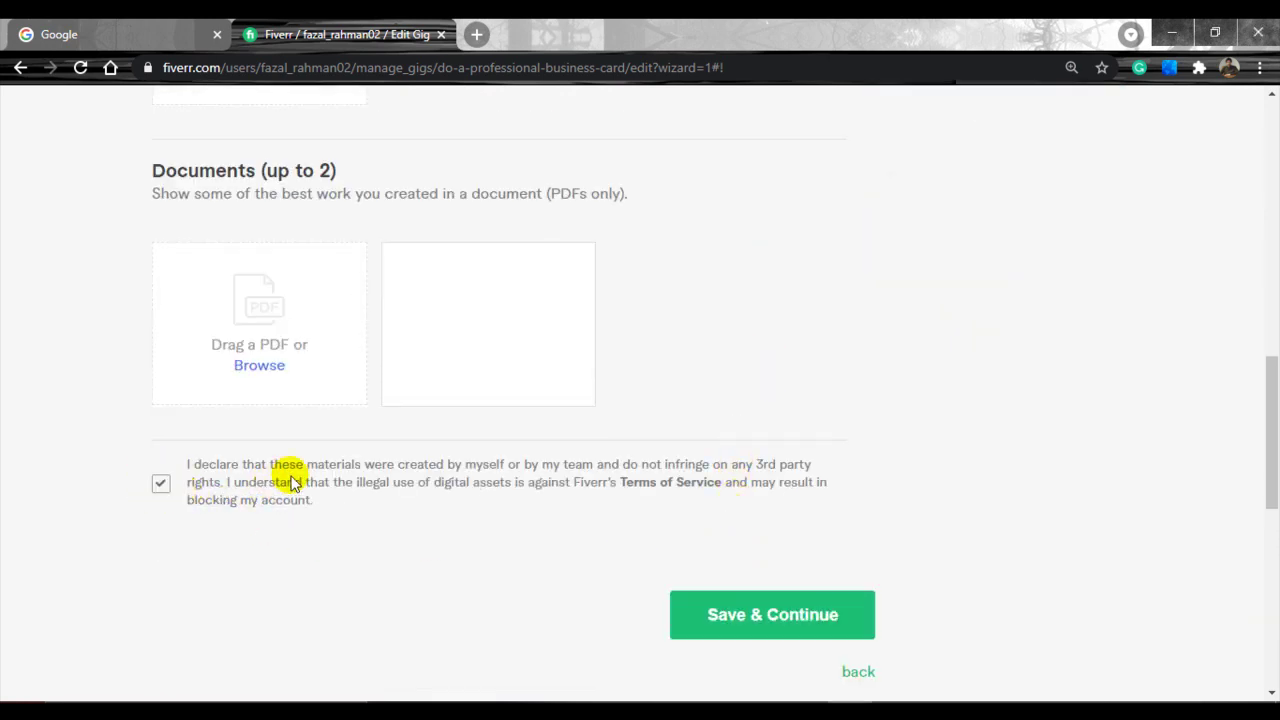
- Save the Gallery stage after checking its upload sections, and publish the business card gig
scroll(569, 400, up, 5)
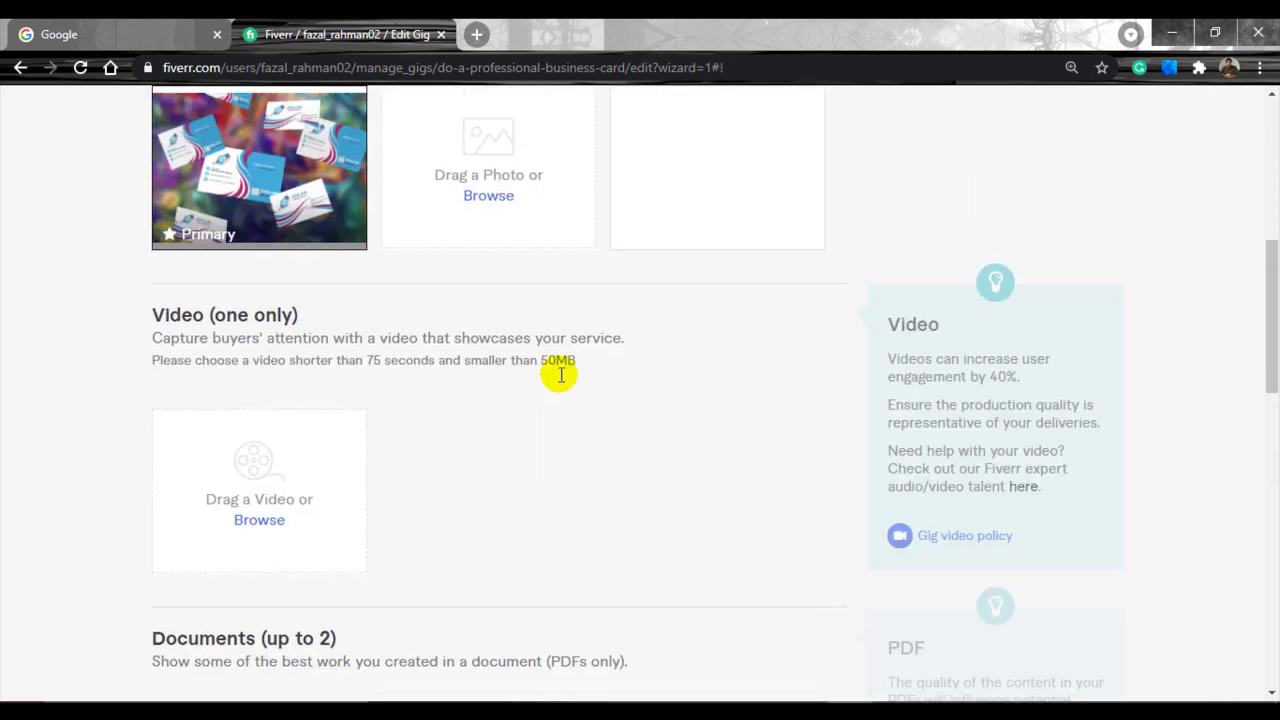
scroll(460, 370, down, 4)
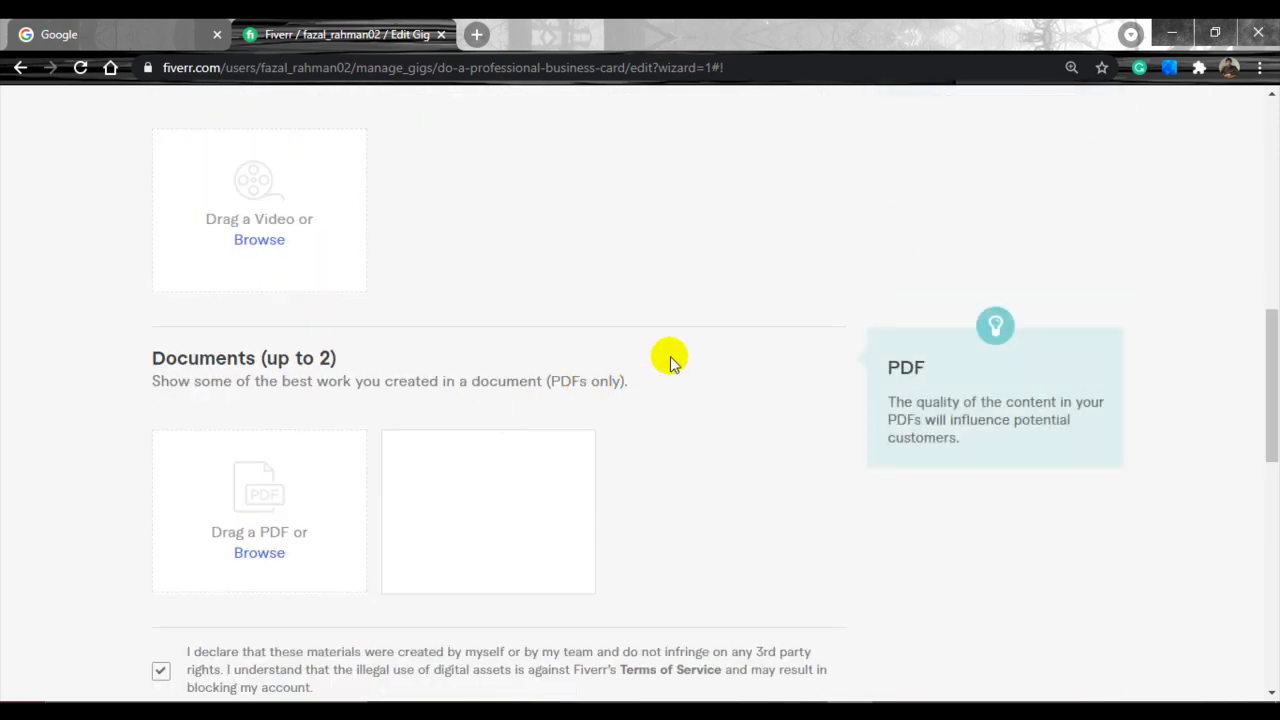
scroll(680, 370, down, 1)
scroll(697, 384, down, 1)
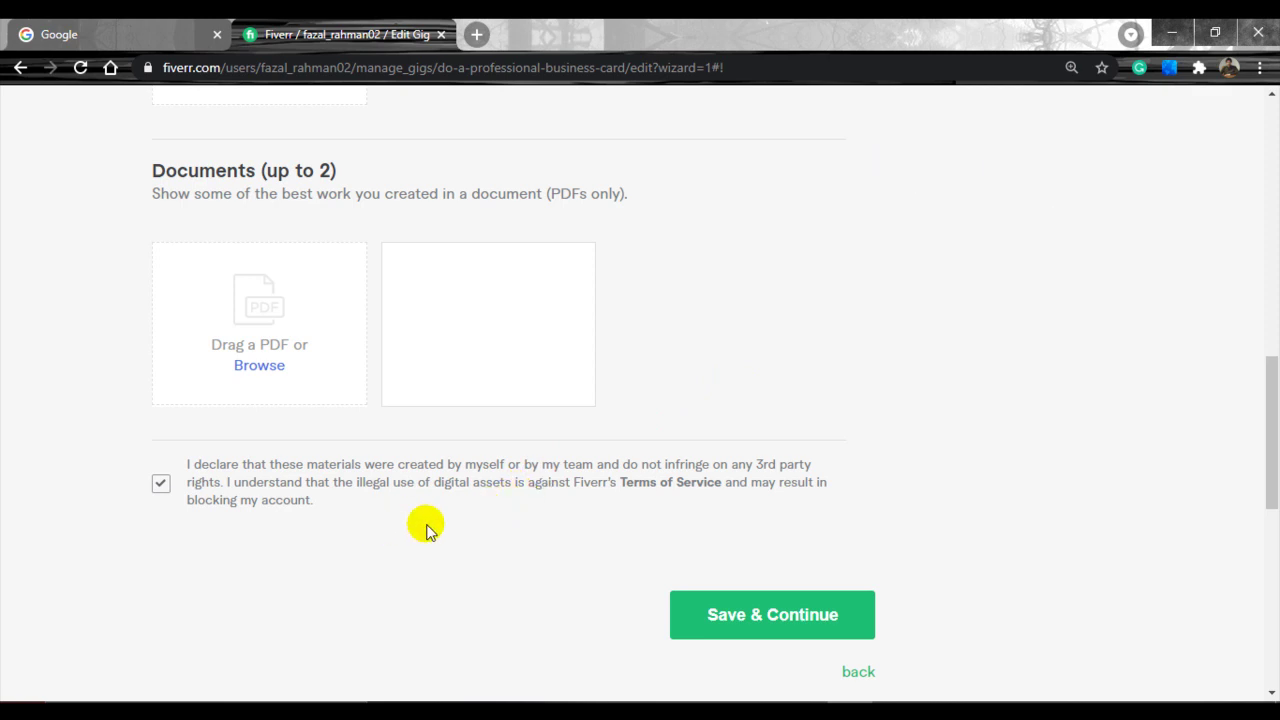
click(736, 614)
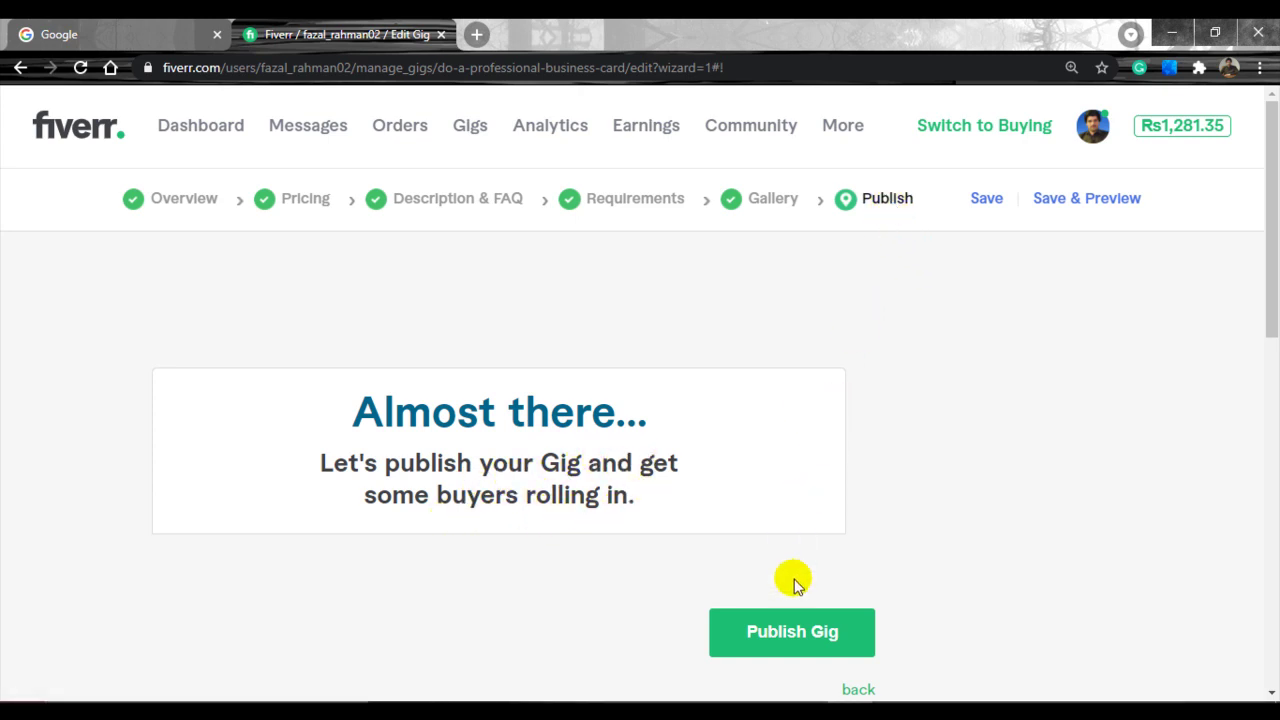
scroll(860, 555, down, 1)
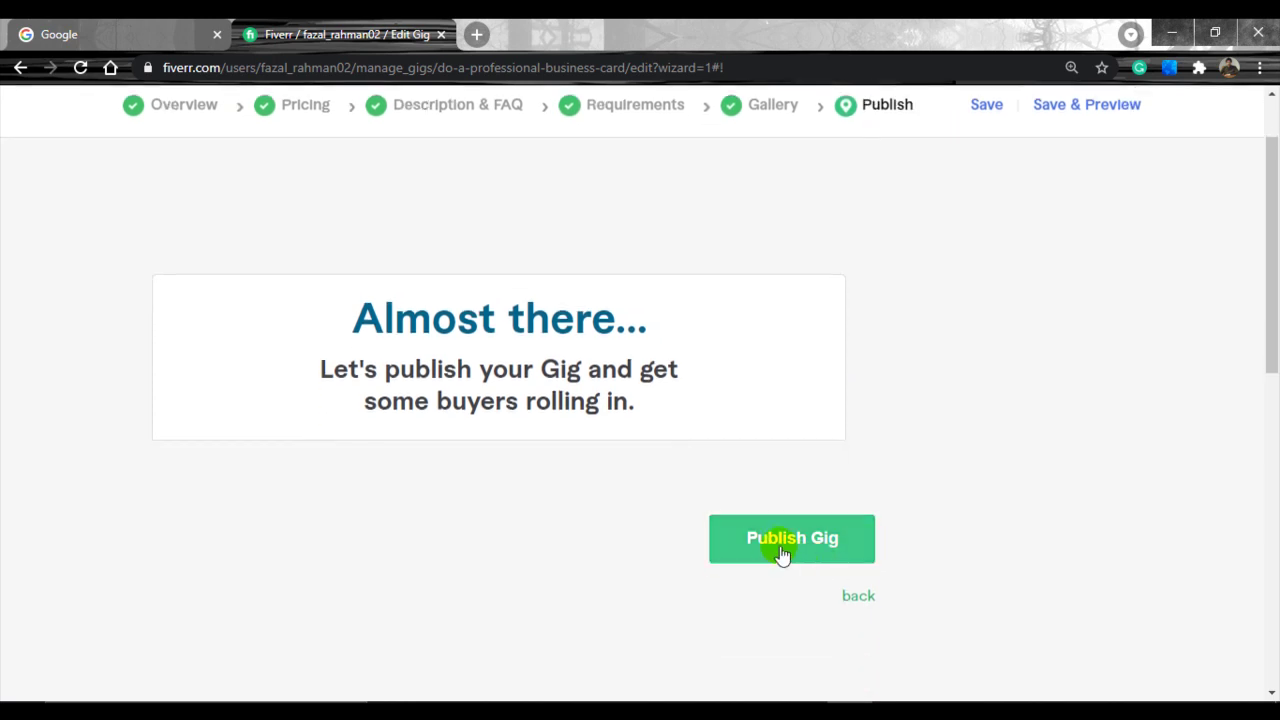
click(780, 549)
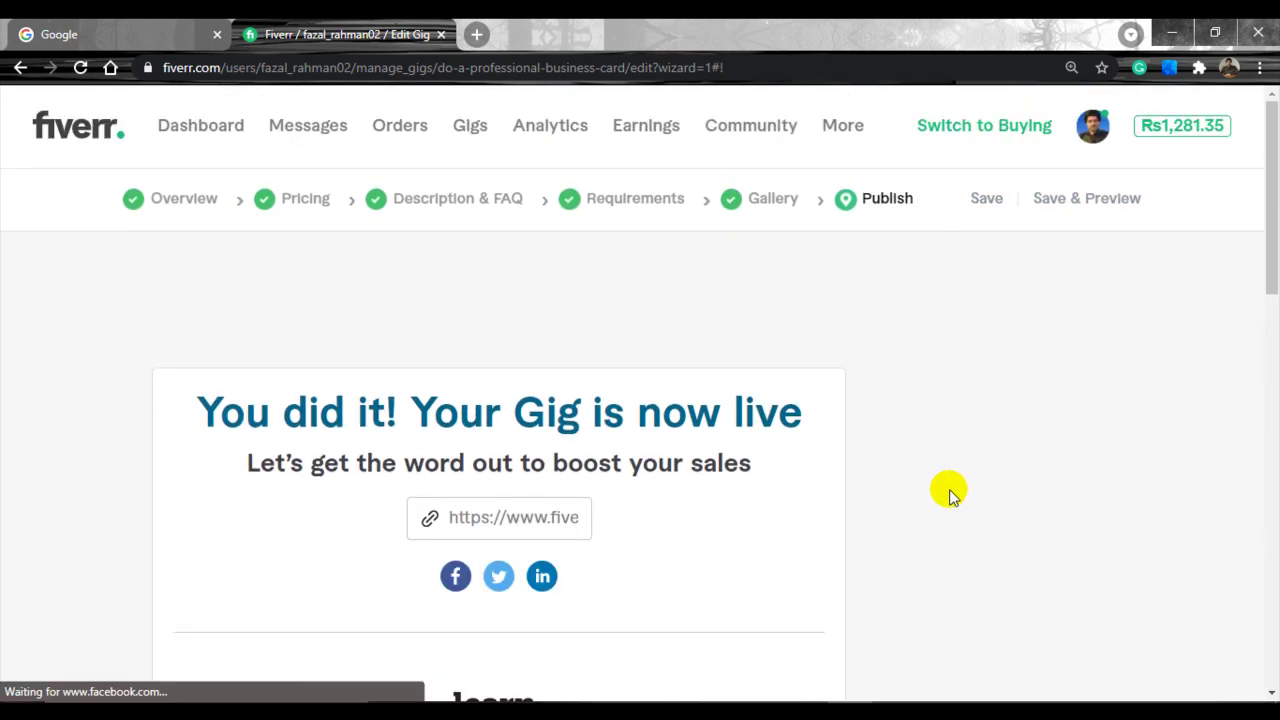
- Review the published gig's confirmation page, including its gig link, social sharing options and Learn from Fiverr section
scroll(949, 491, down, 2)
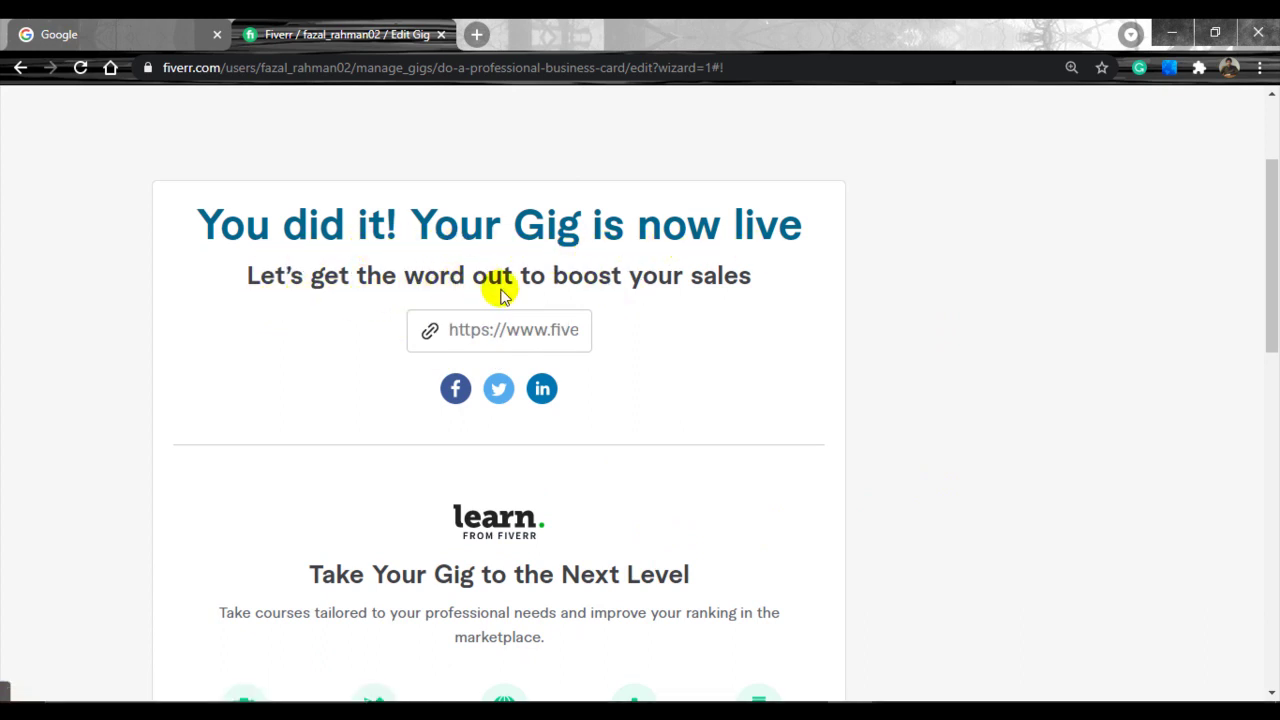
scroll(759, 362, up, 2)
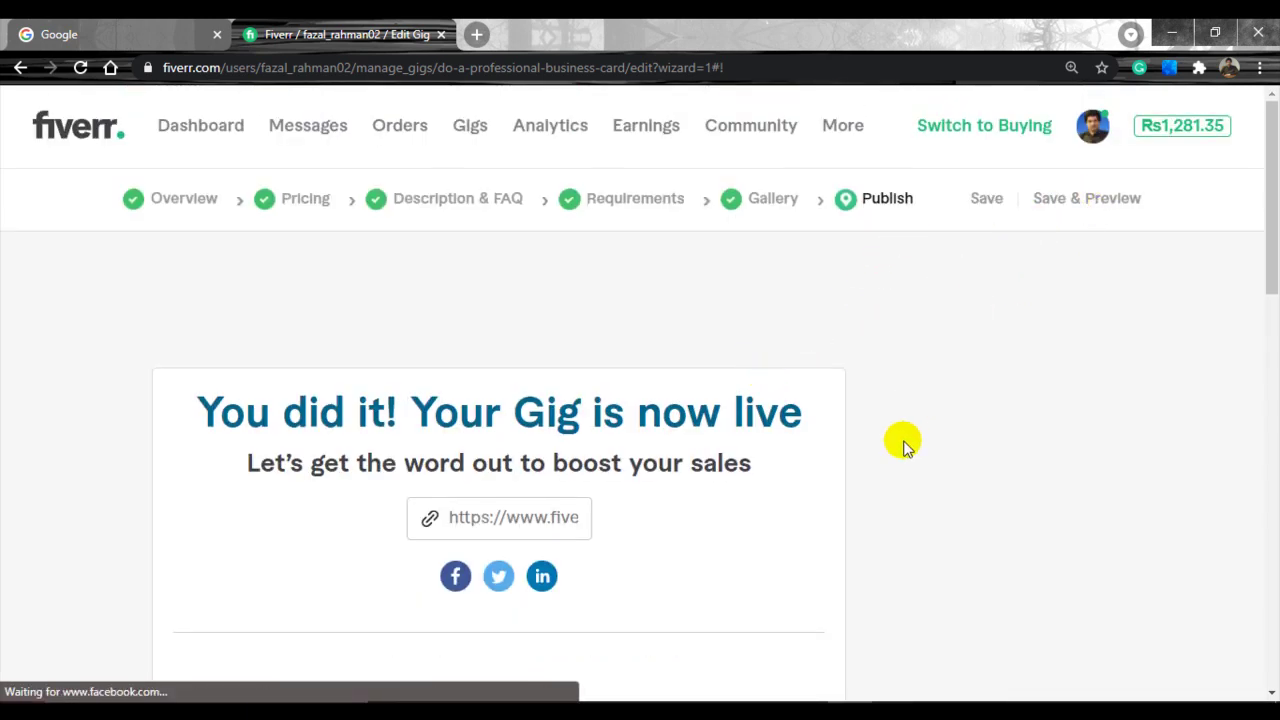
scroll(903, 442, down, 2)
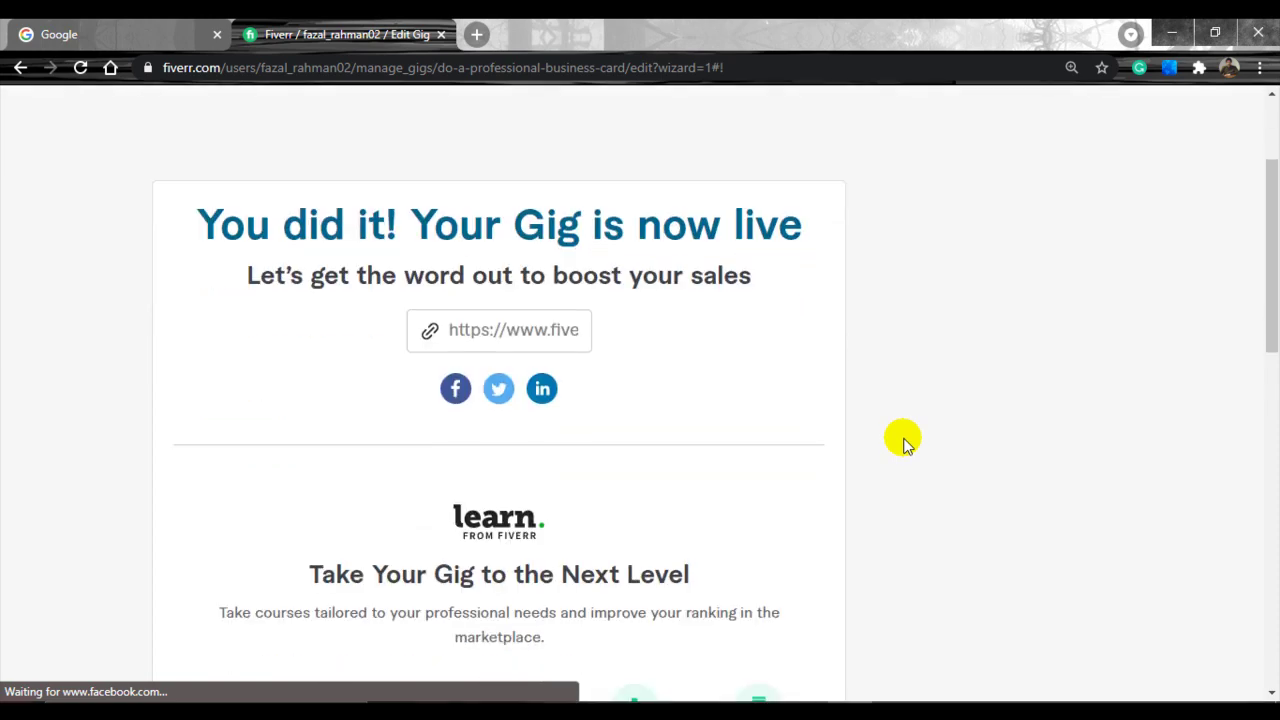
scroll(903, 442, up, 2)
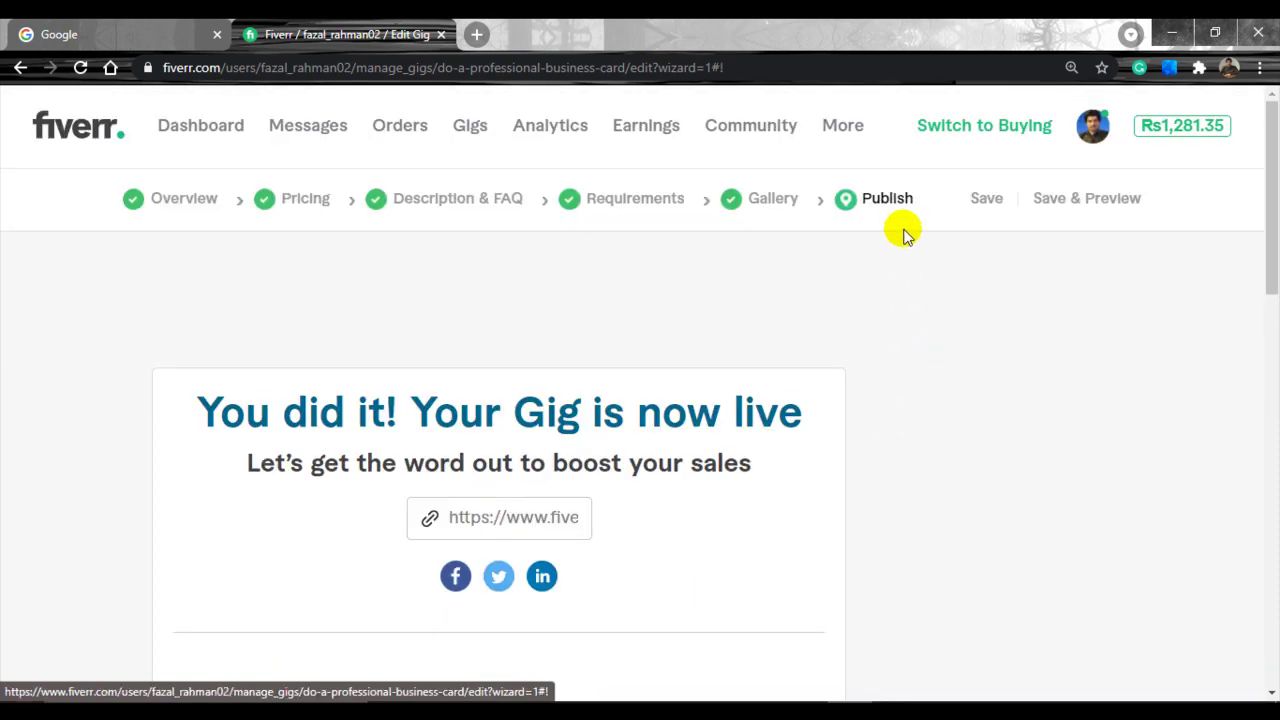
scroll(897, 338, down, 3)
scroll(897, 338, up, 2)
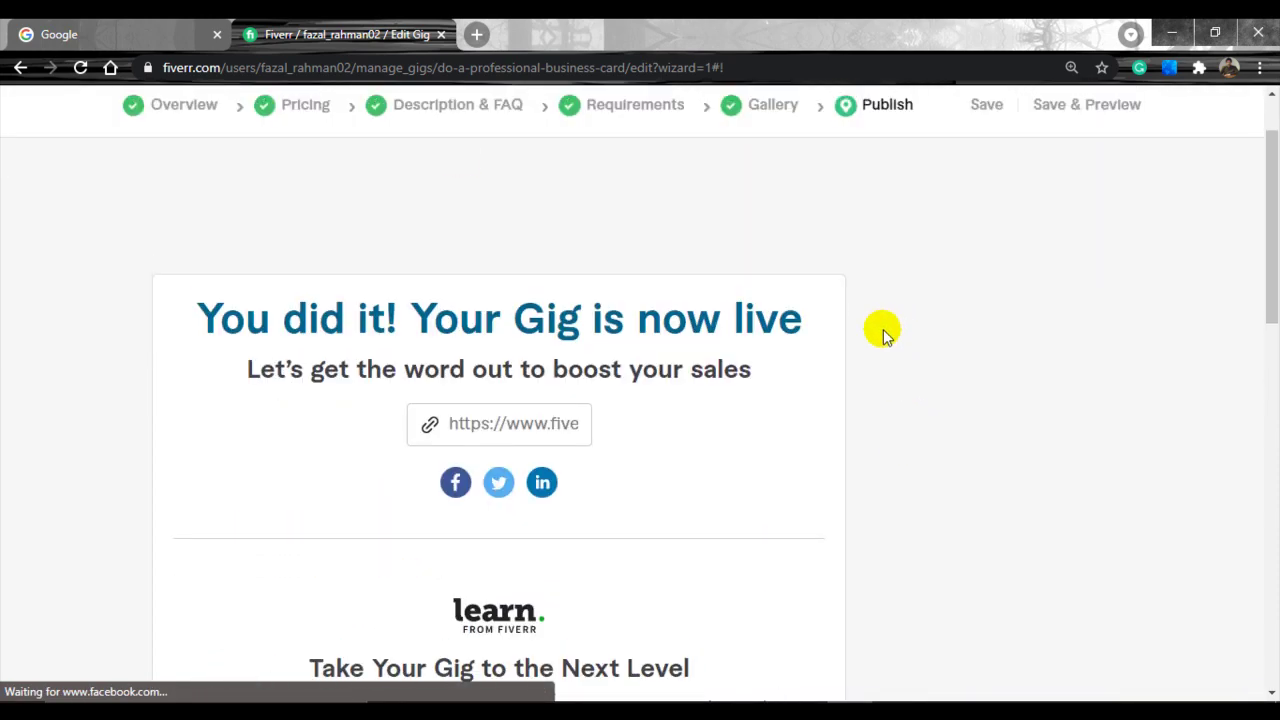
scroll(451, 165, up, 1)
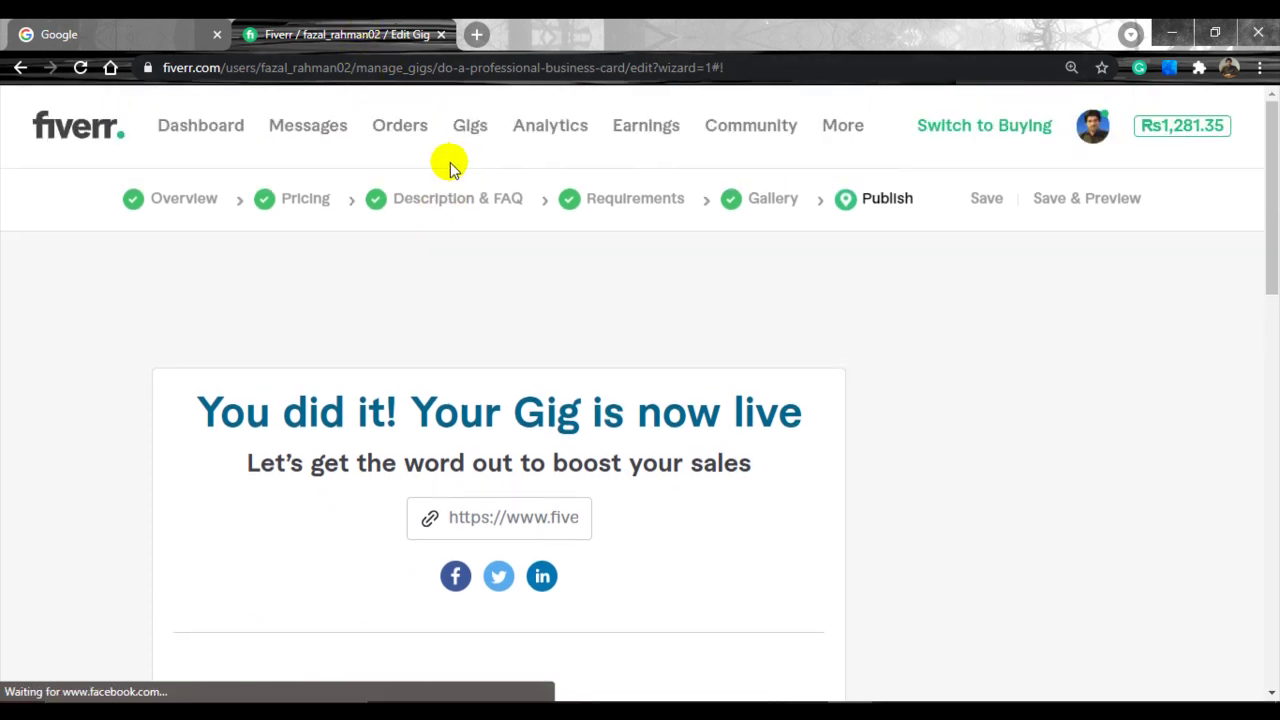
- Open the active gigs list and view the available actions for the "do a professional business card" gig
click(469, 132)
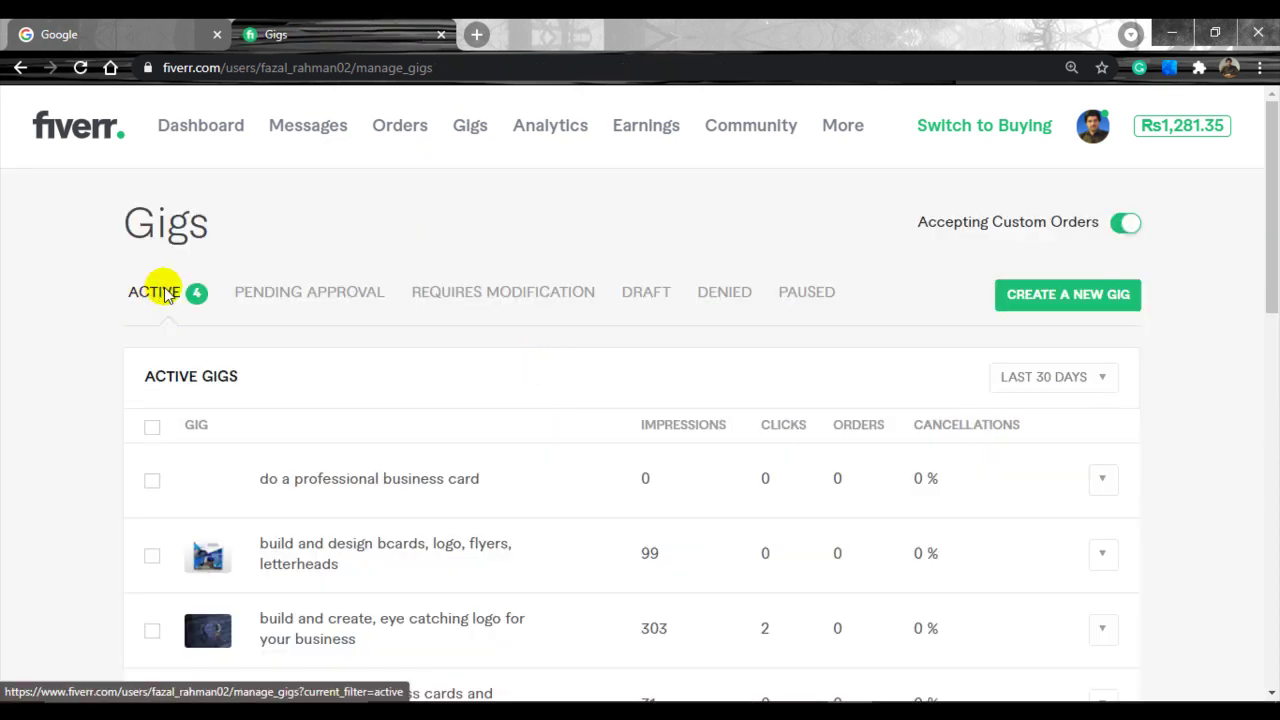
scroll(385, 404, down, 1)
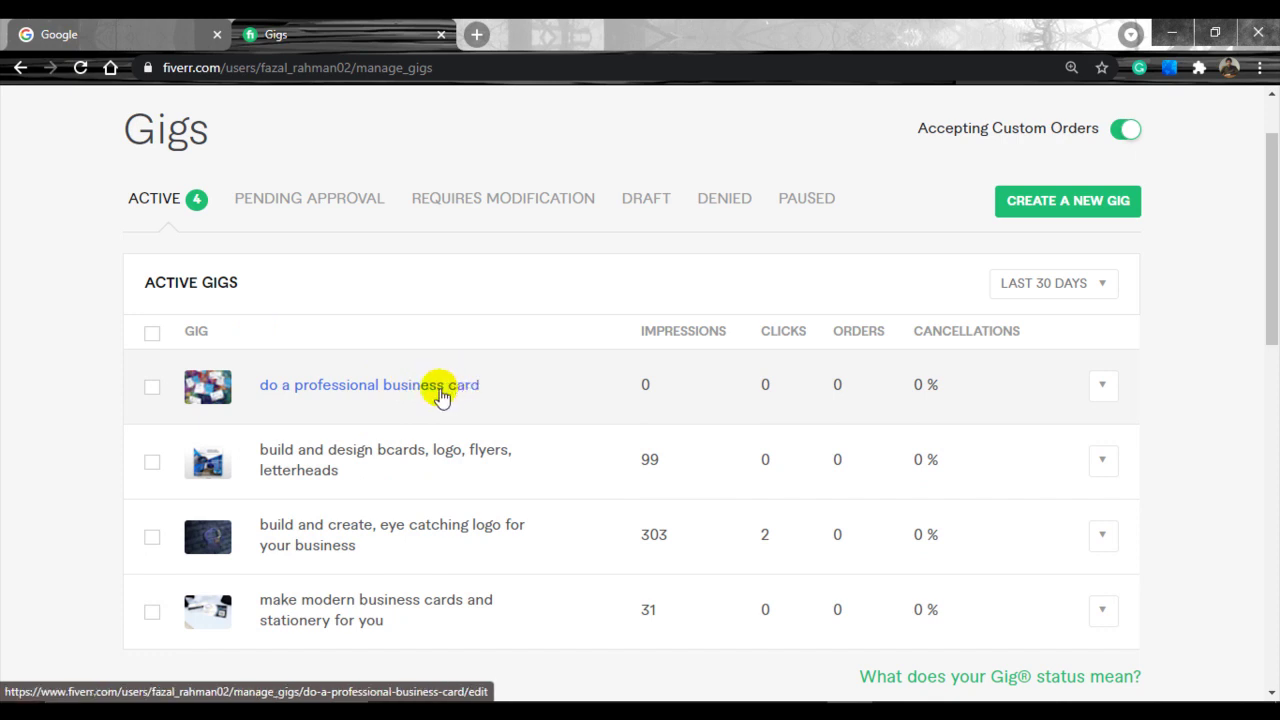
click(1104, 390)
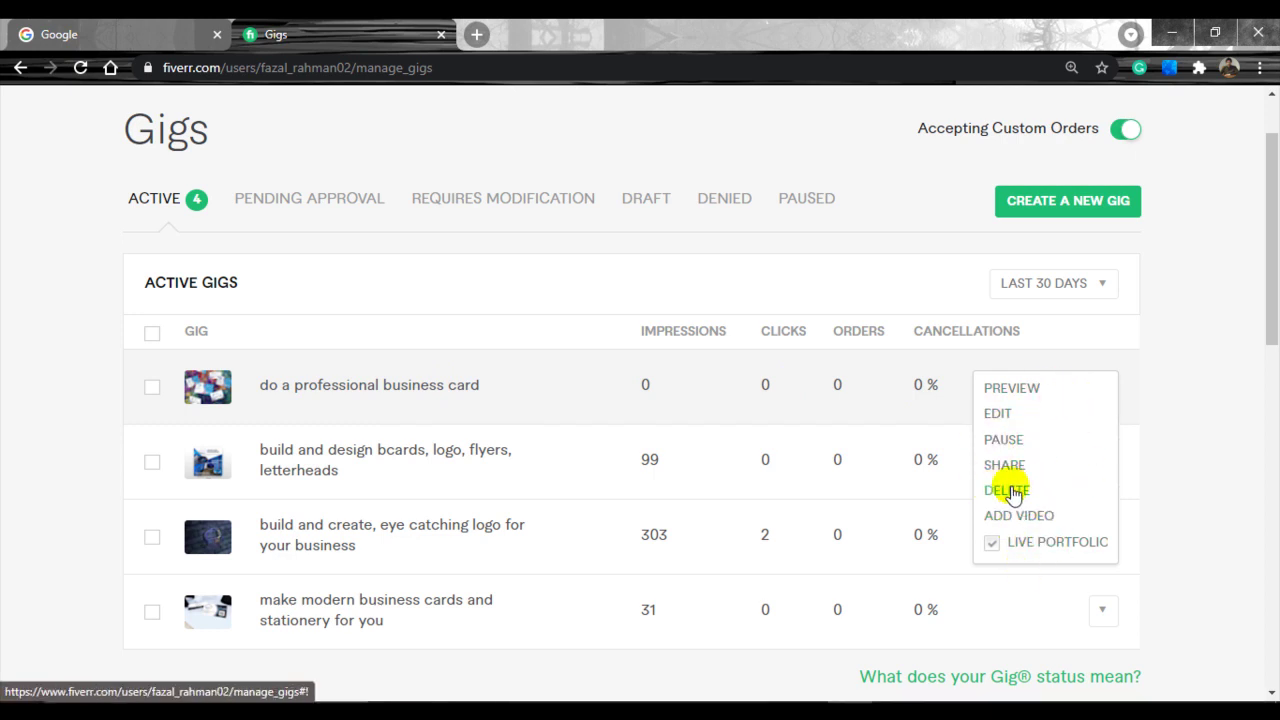
click(1143, 369)
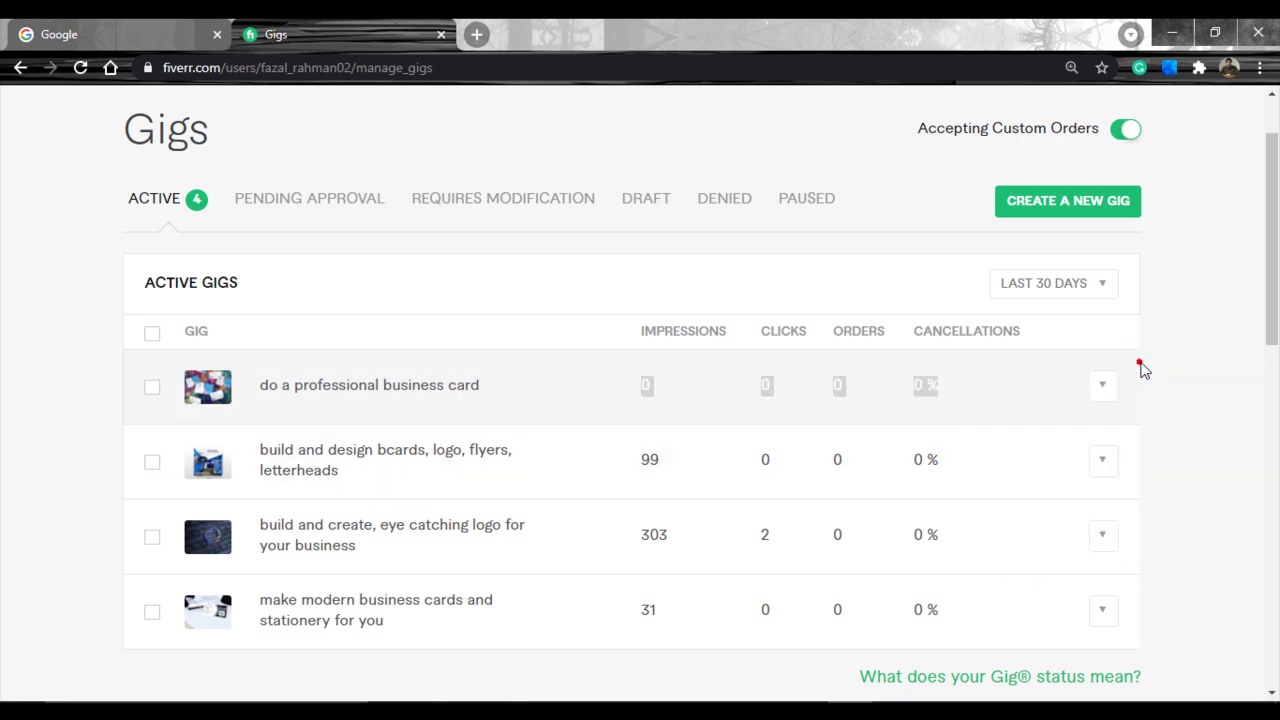
scroll(914, 334, up, 1)
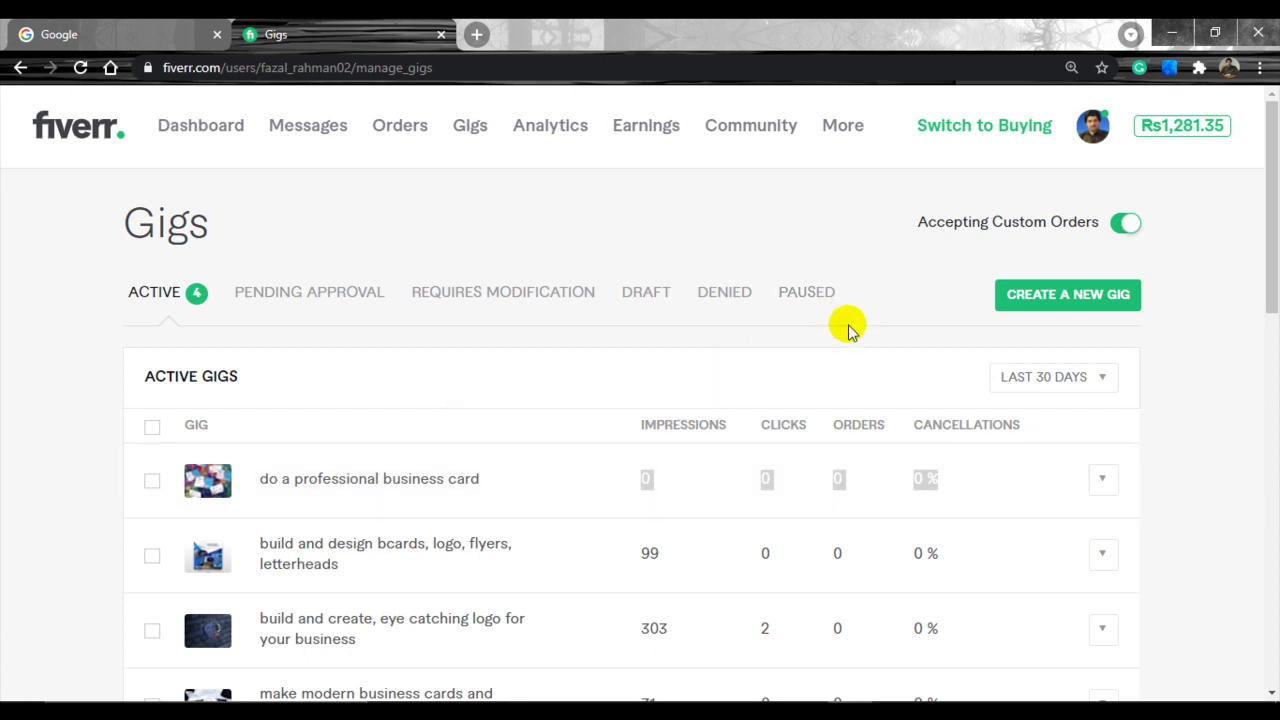
click(819, 386)
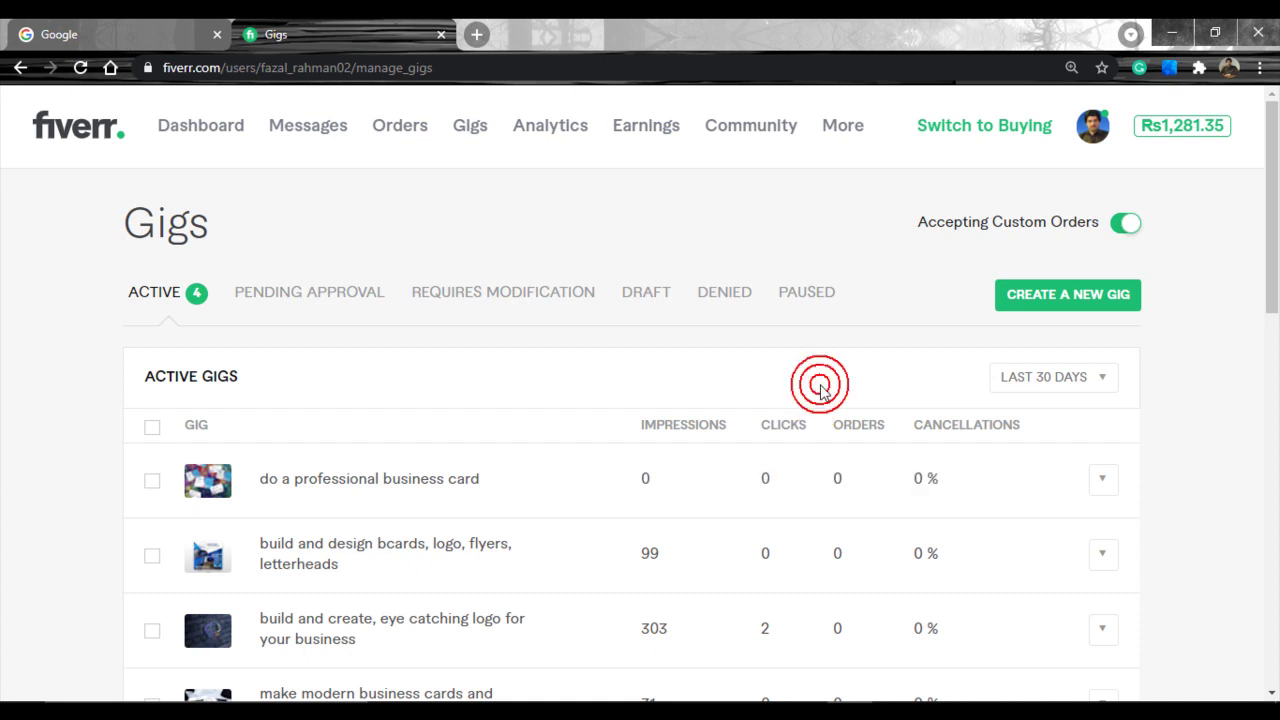